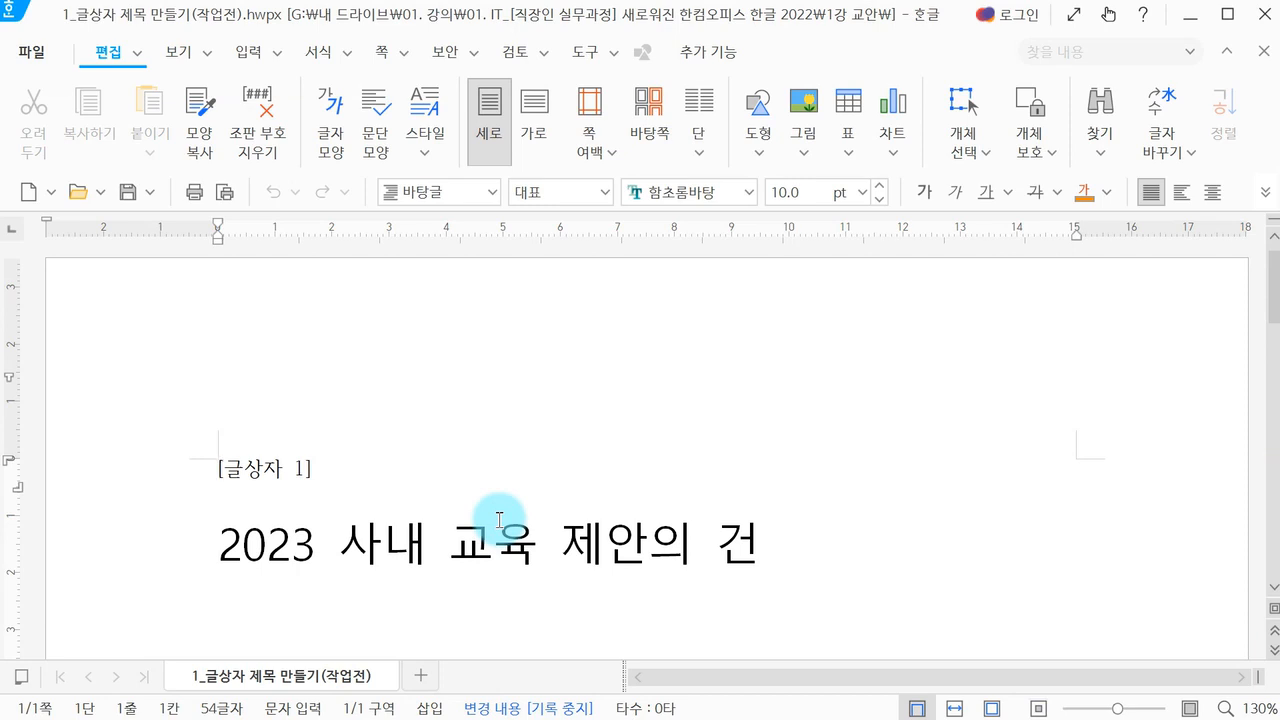
- Copy the title line "2023 사내 교육 제안의 건" below the [글상자 1] label
key("Hangul")
scroll(499, 519, "down", 2)
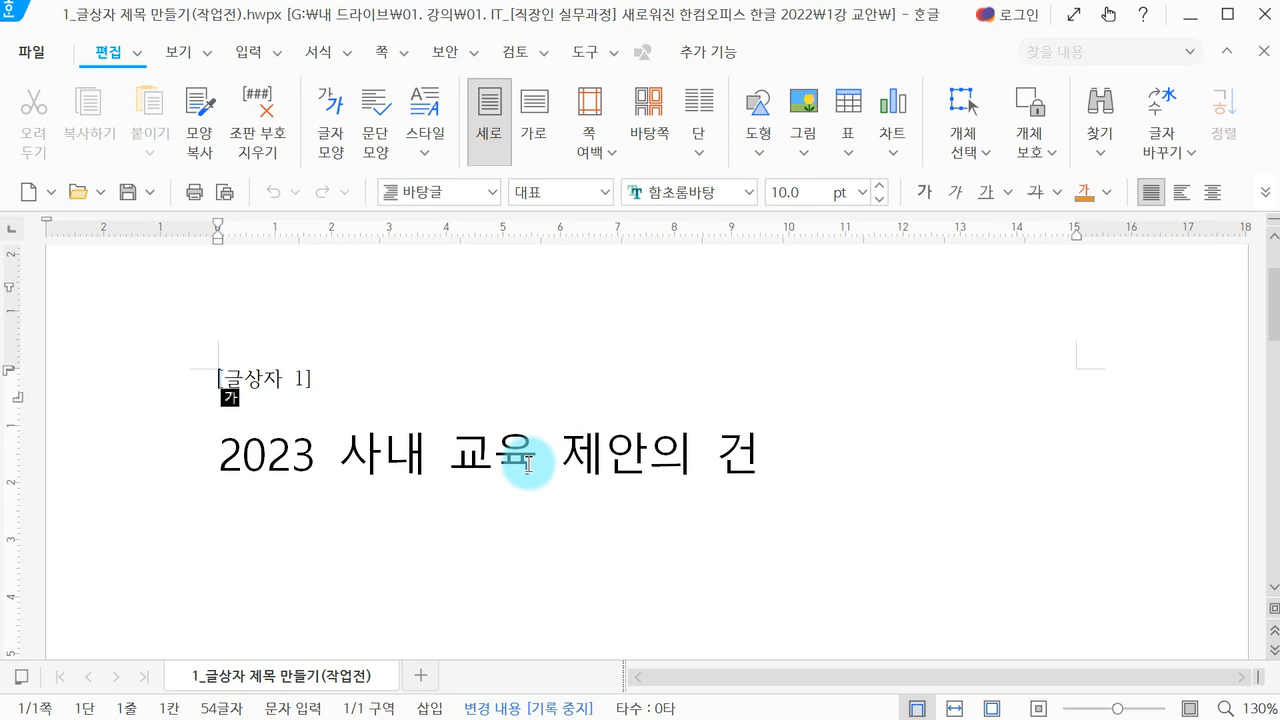
left_click_drag(210, 466, 749, 471)
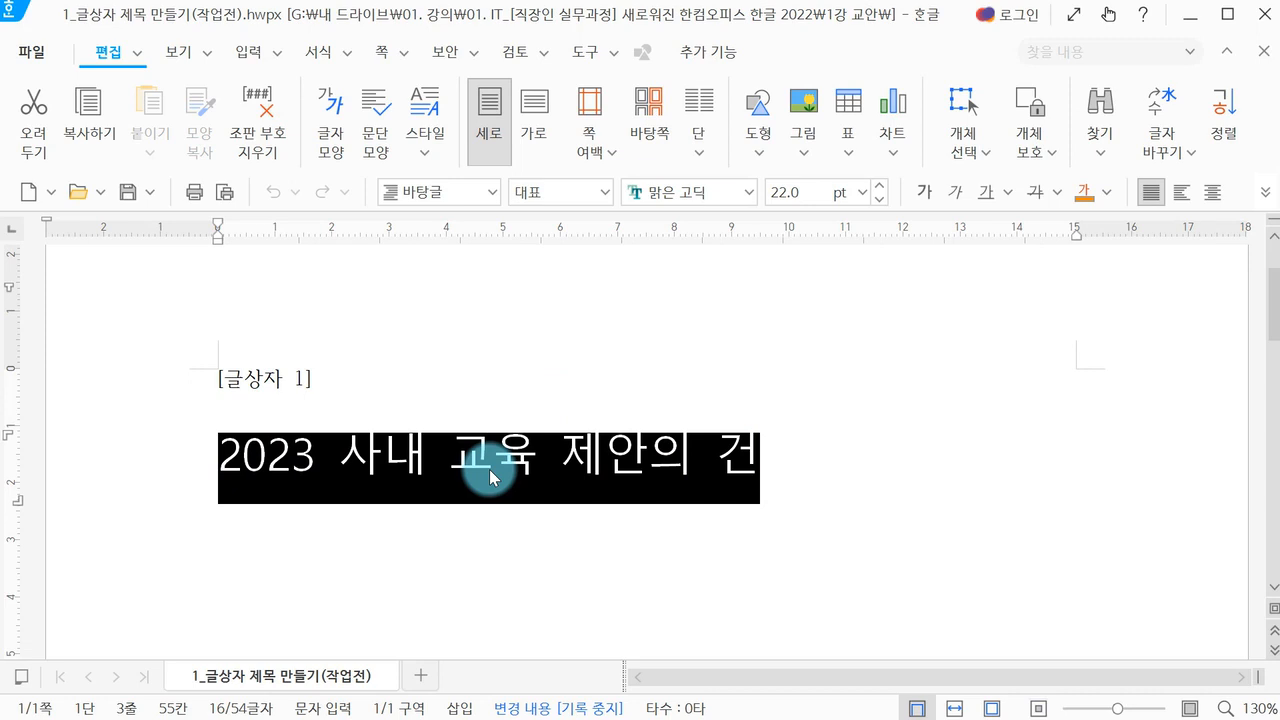
key("ctrl+c")
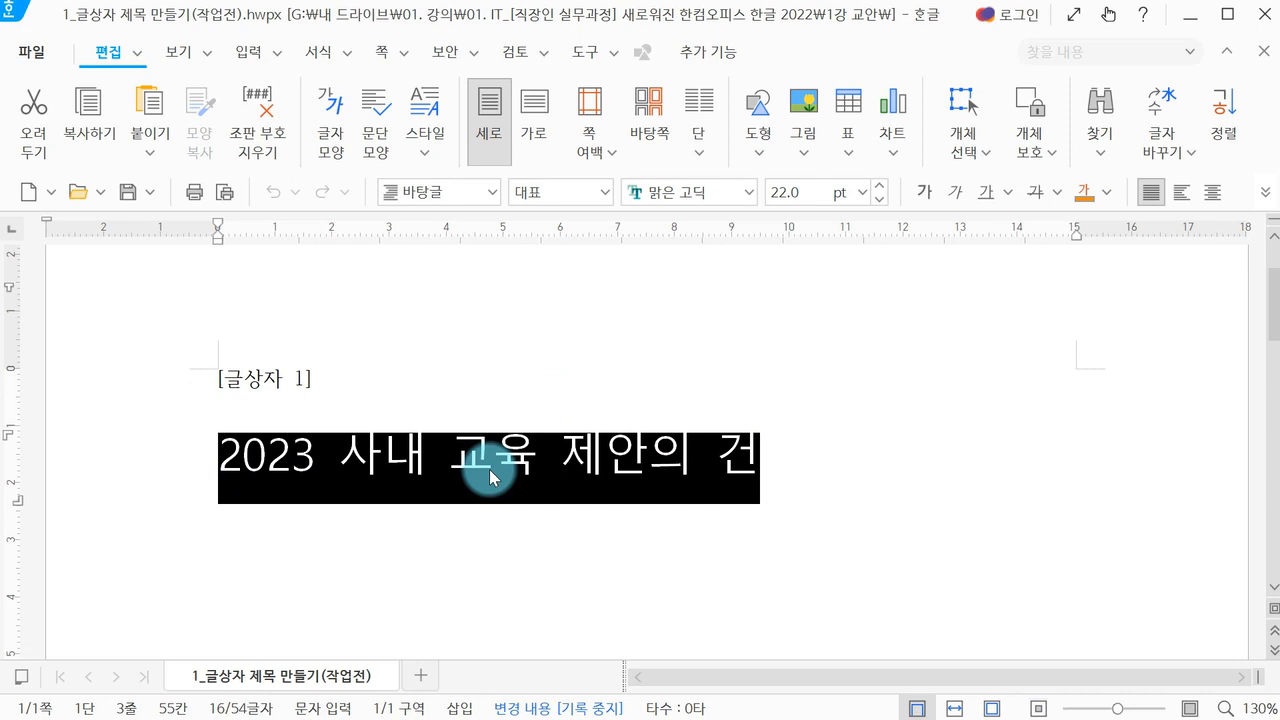
- Draw a horizontal text box about 140 mm wide and 17 mm high directly below the title line
left_click(491, 516)
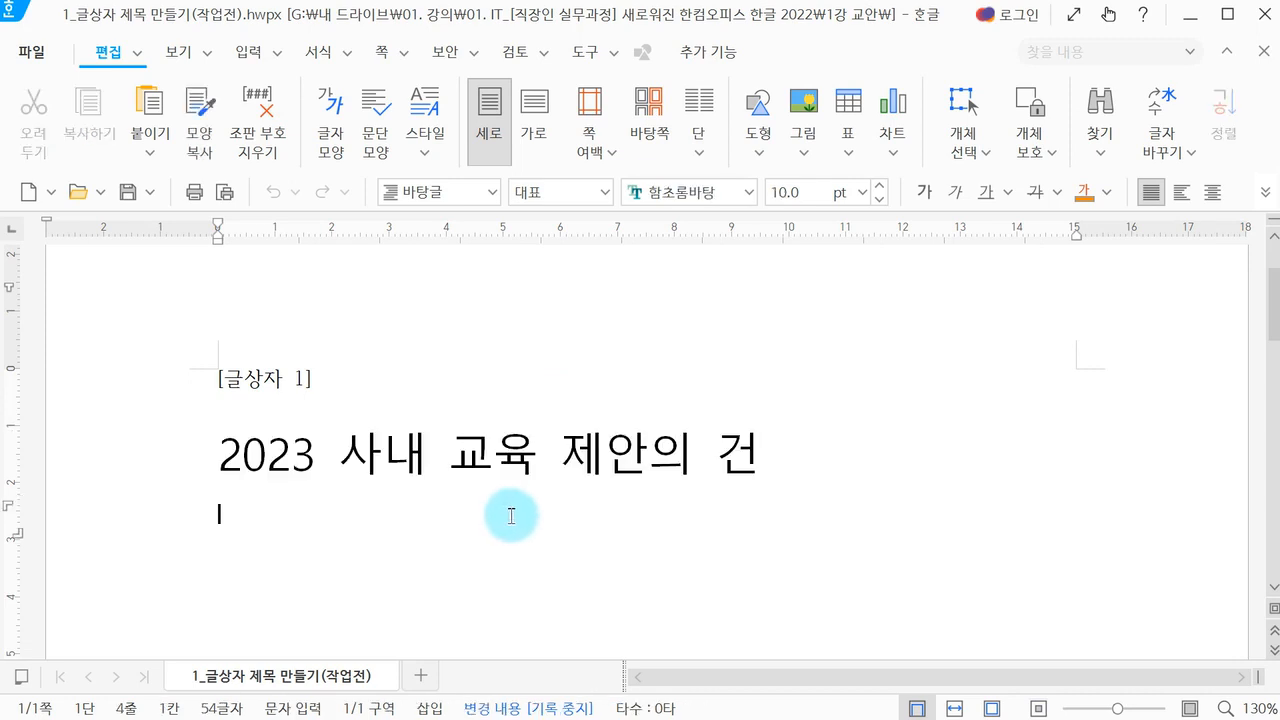
left_click(266, 56)
type("가")
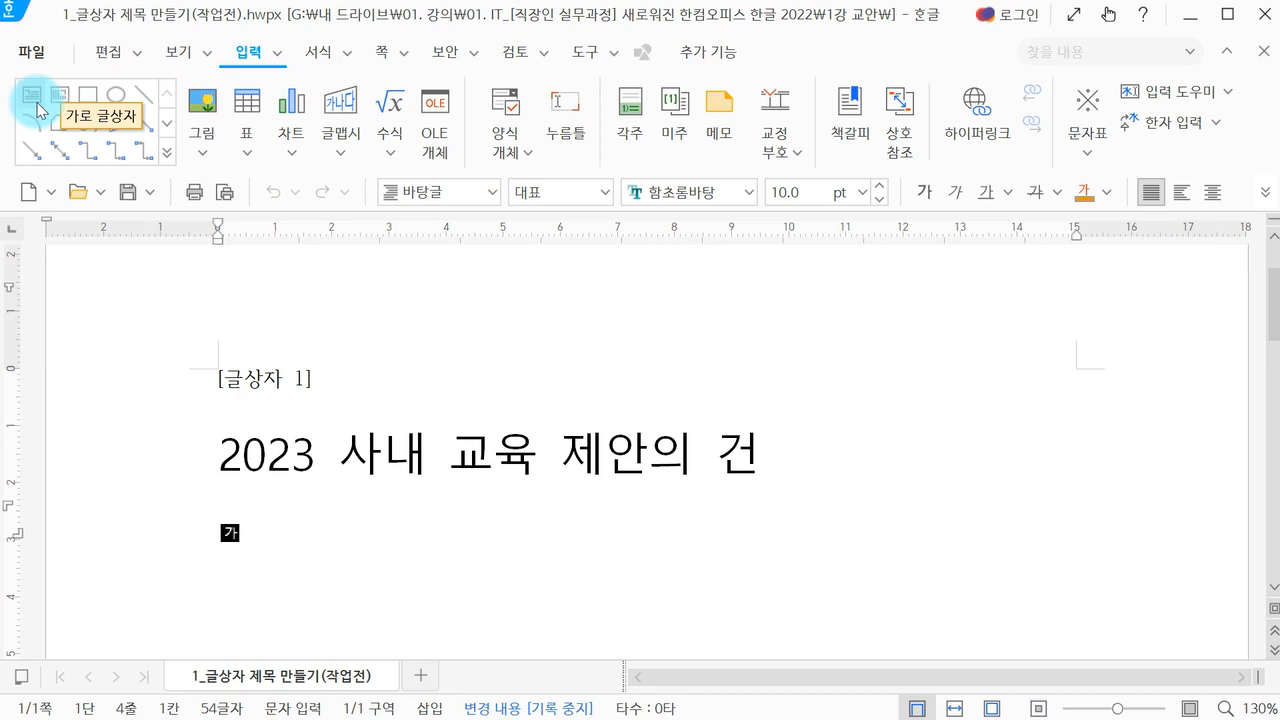
left_click(42, 110)
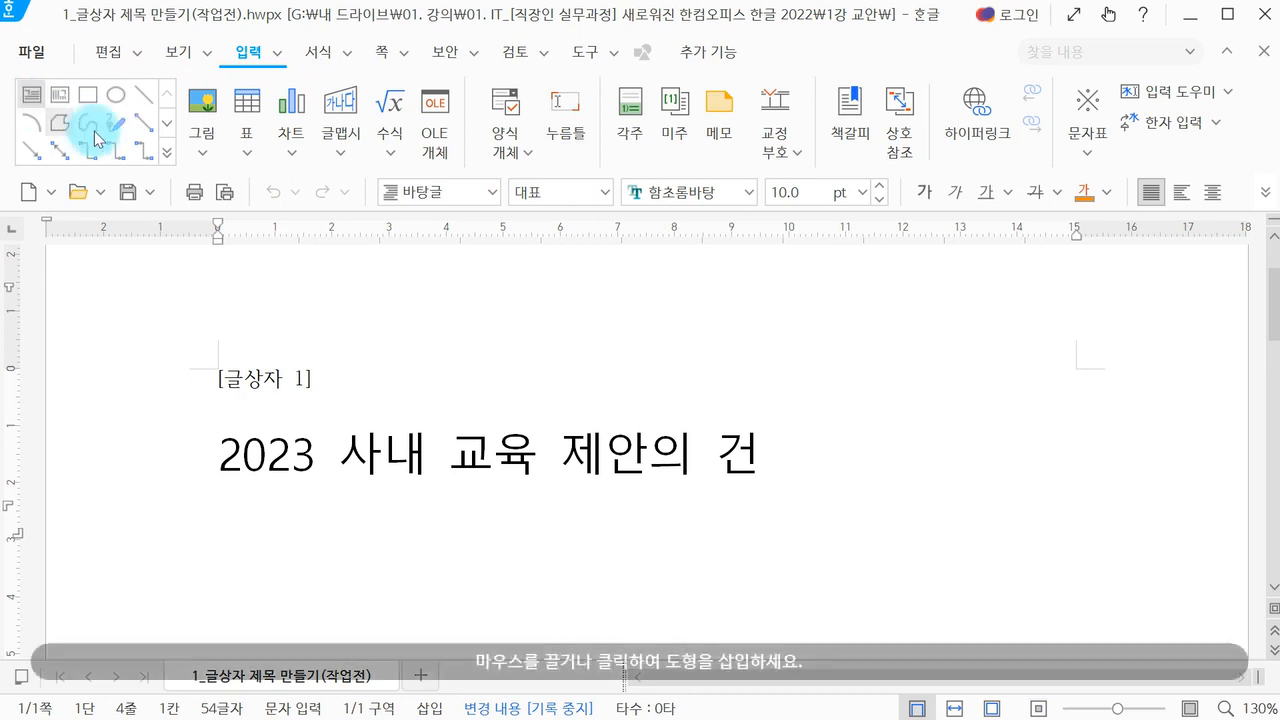
mouse_move(216, 493)
left_mouse_down()
mouse_move(683, 571)
mouse_move(1015, 589)
left_mouse_up()
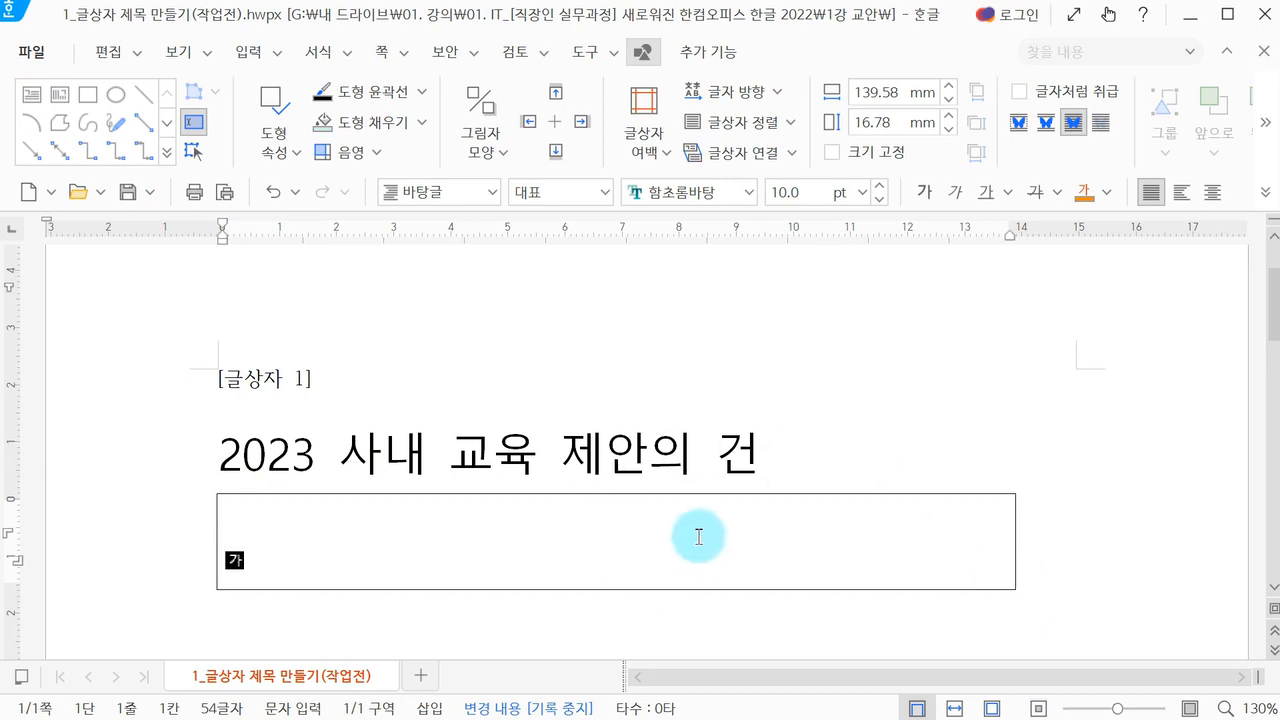
- Enter "2023 사내 교육 제안의 건" in the new text box
type("2023 사")
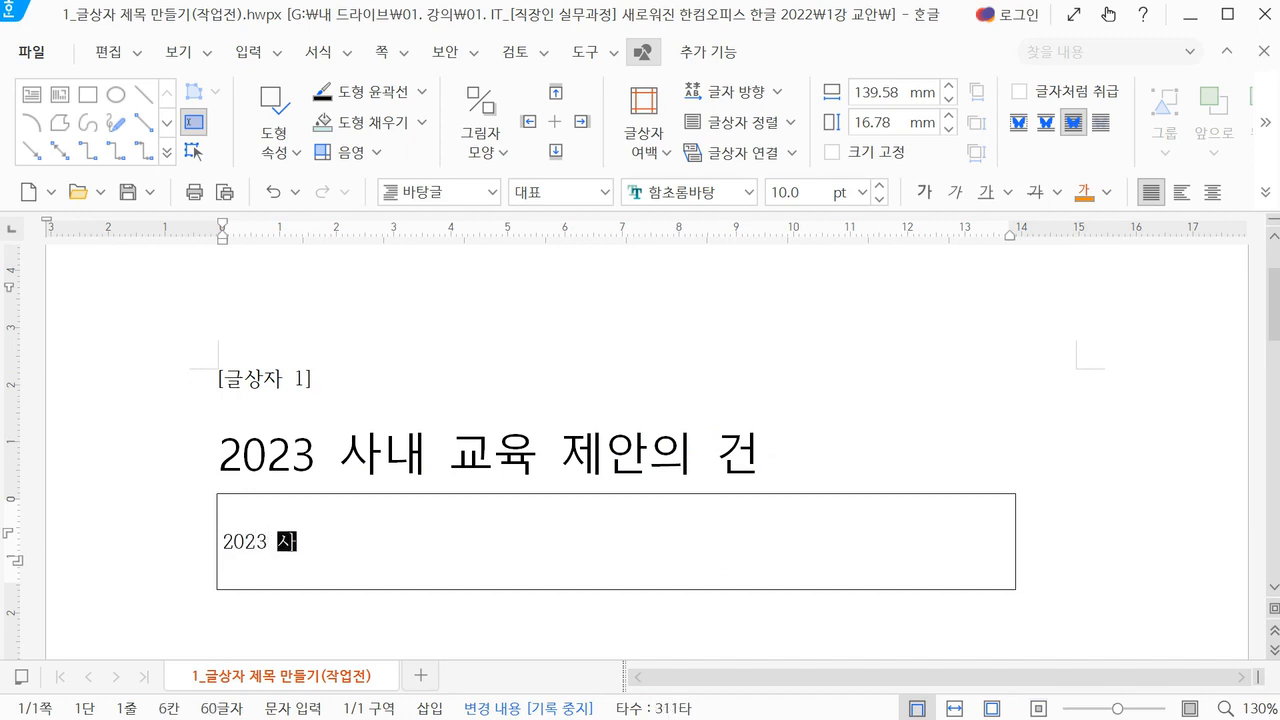
type("내 교육 제")
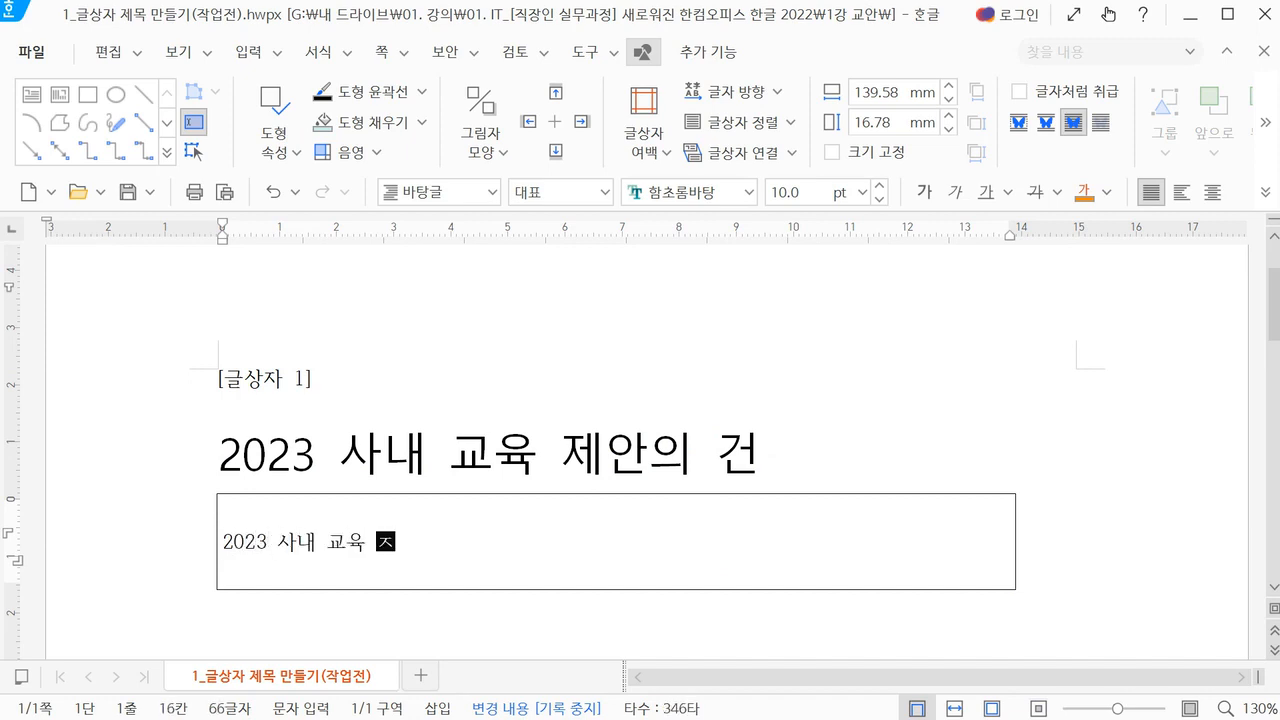
type("안의 건")
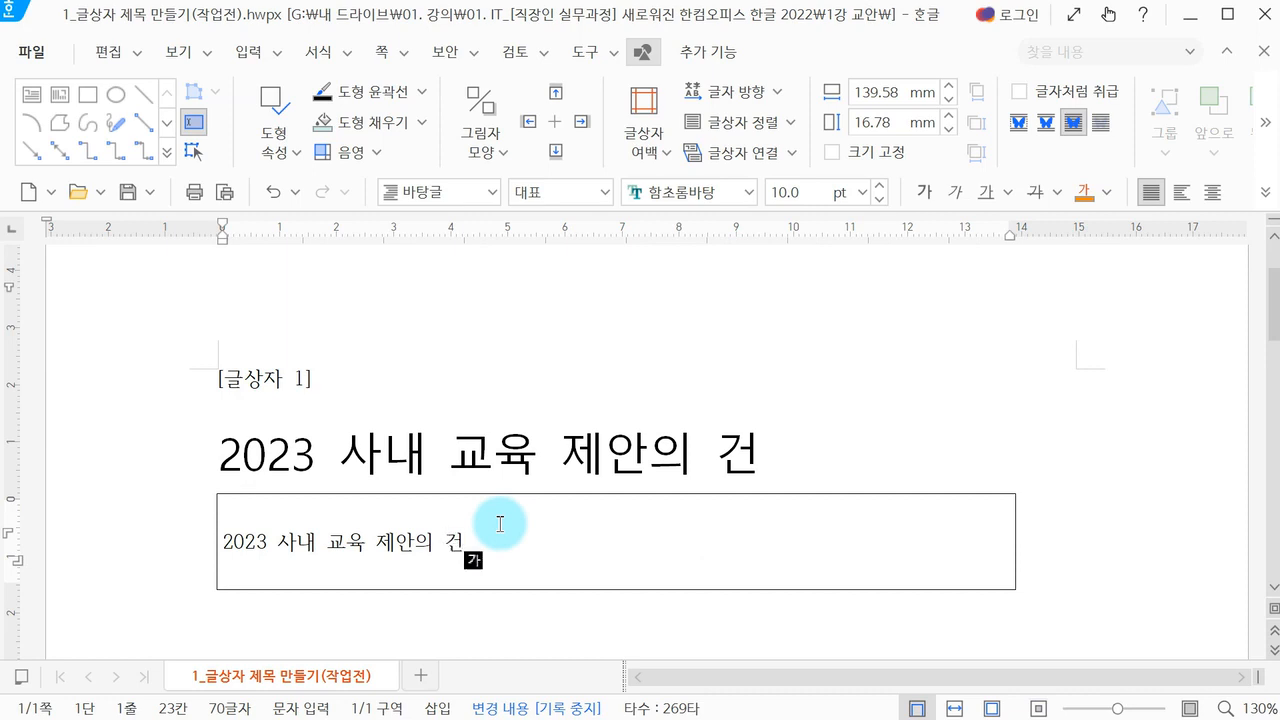
- Change the font of all the text in the text box to 돋움
left_click_drag(498, 548, 225, 558)
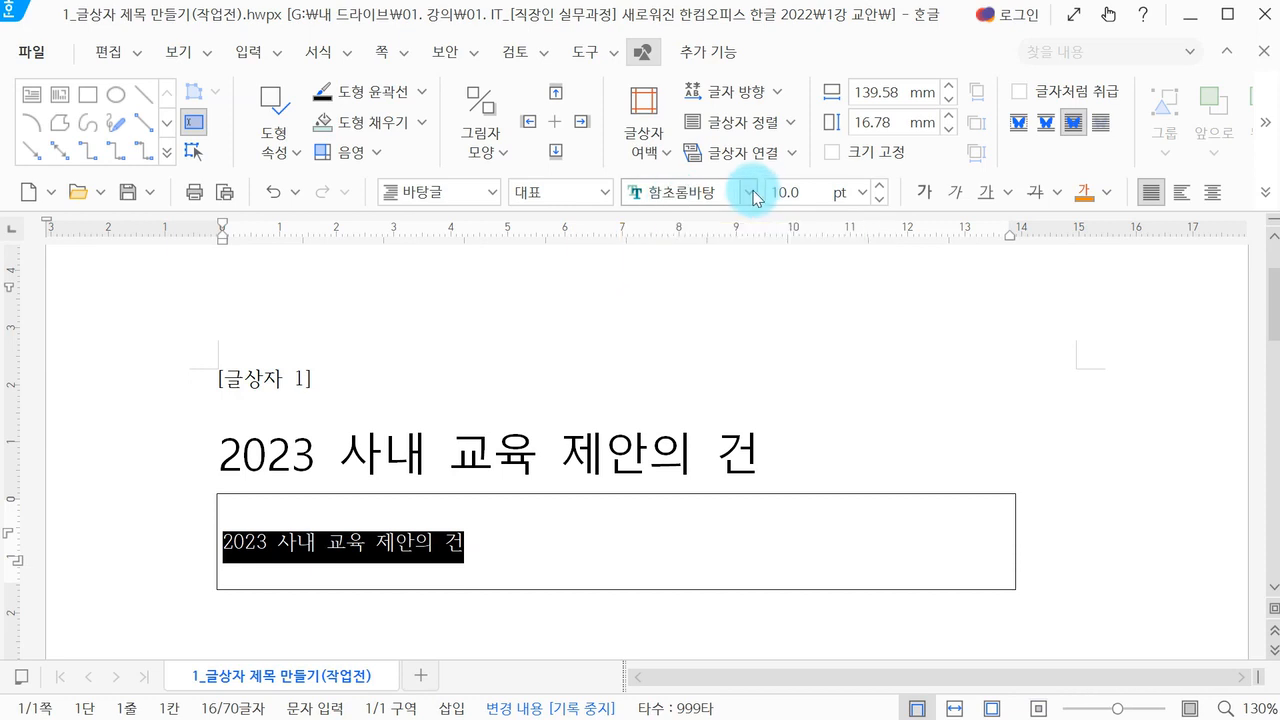
left_click(749, 192)
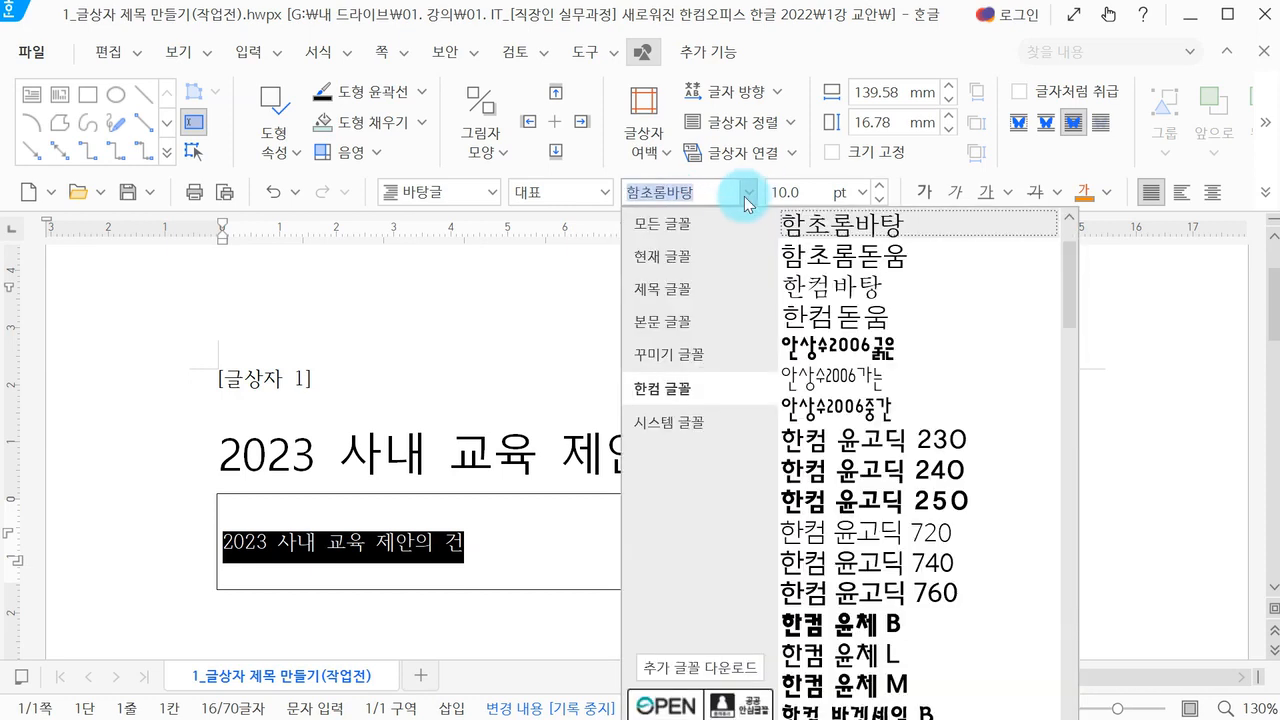
left_click(723, 221)
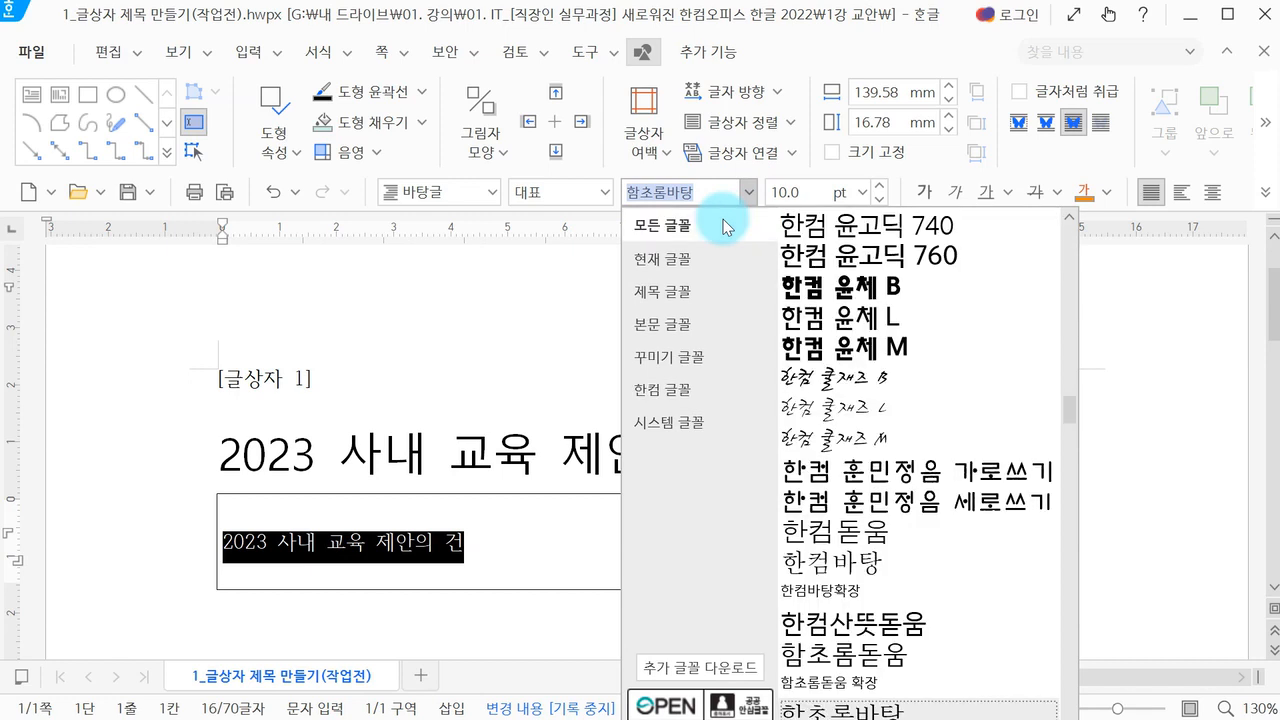
left_click_drag(1066, 423, 1095, 185)
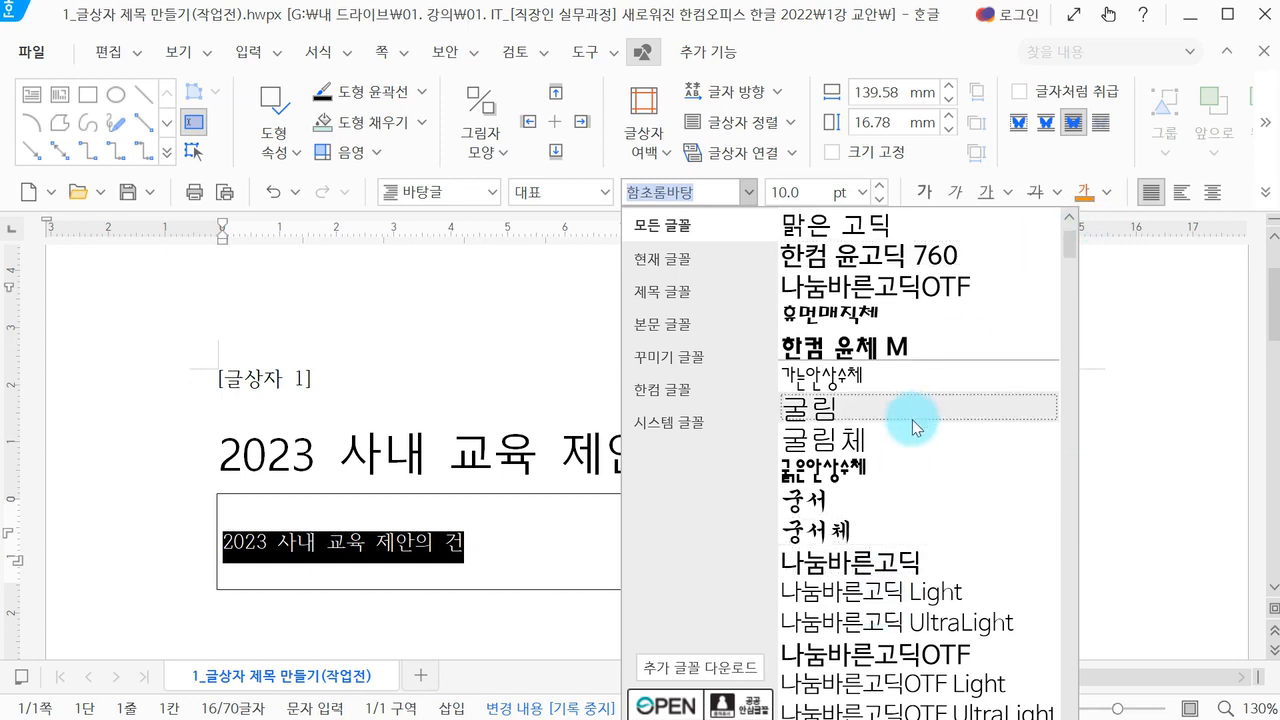
scroll(873, 520, "down", 2)
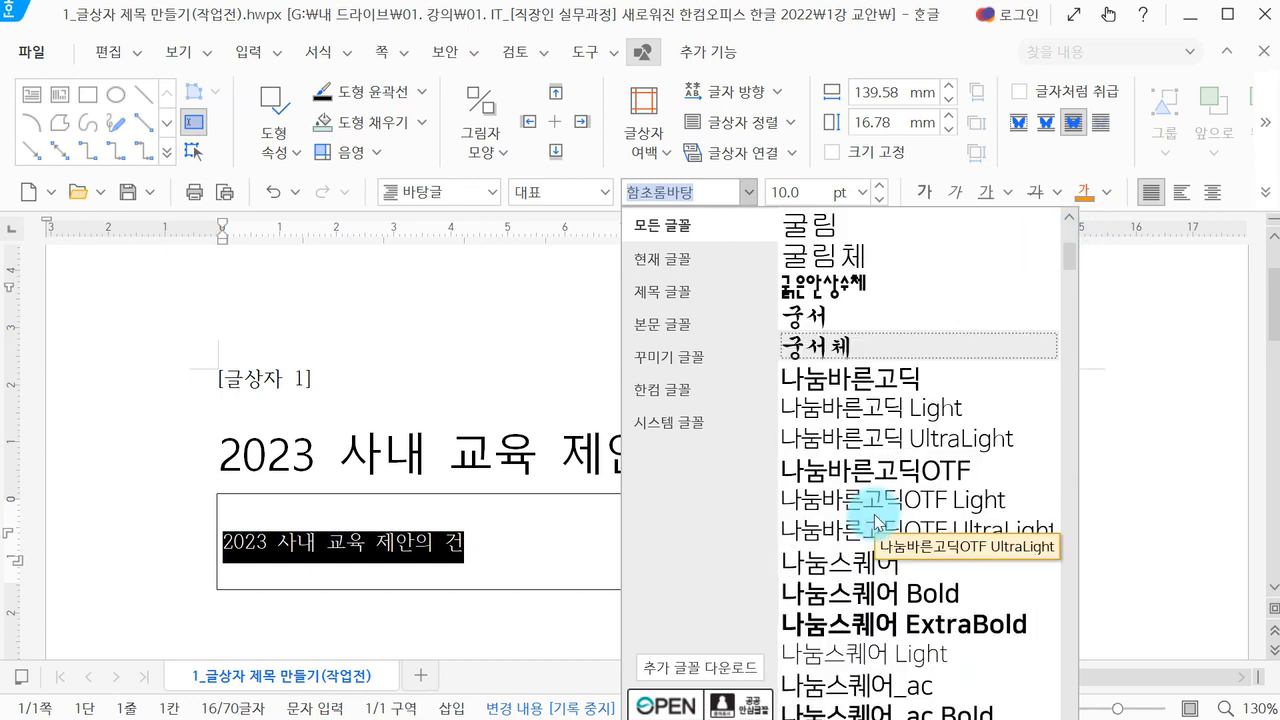
scroll(875, 521, "down", 1)
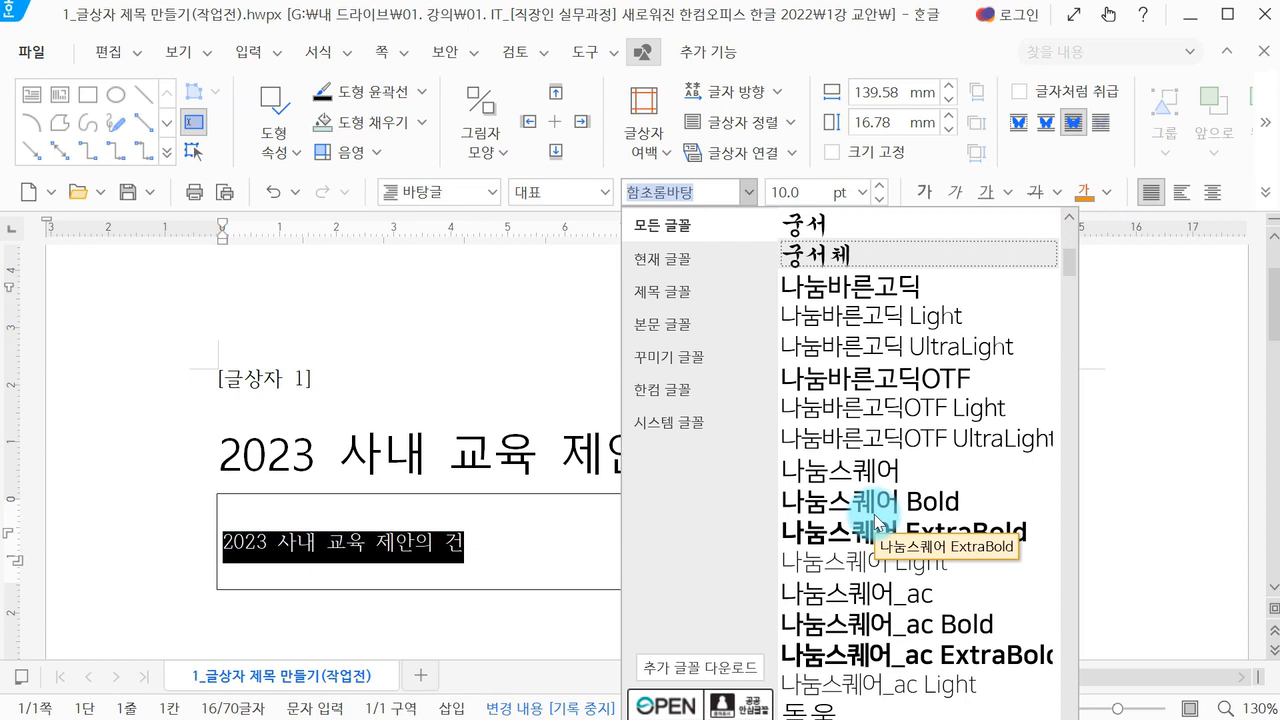
scroll(875, 521, "down", 2)
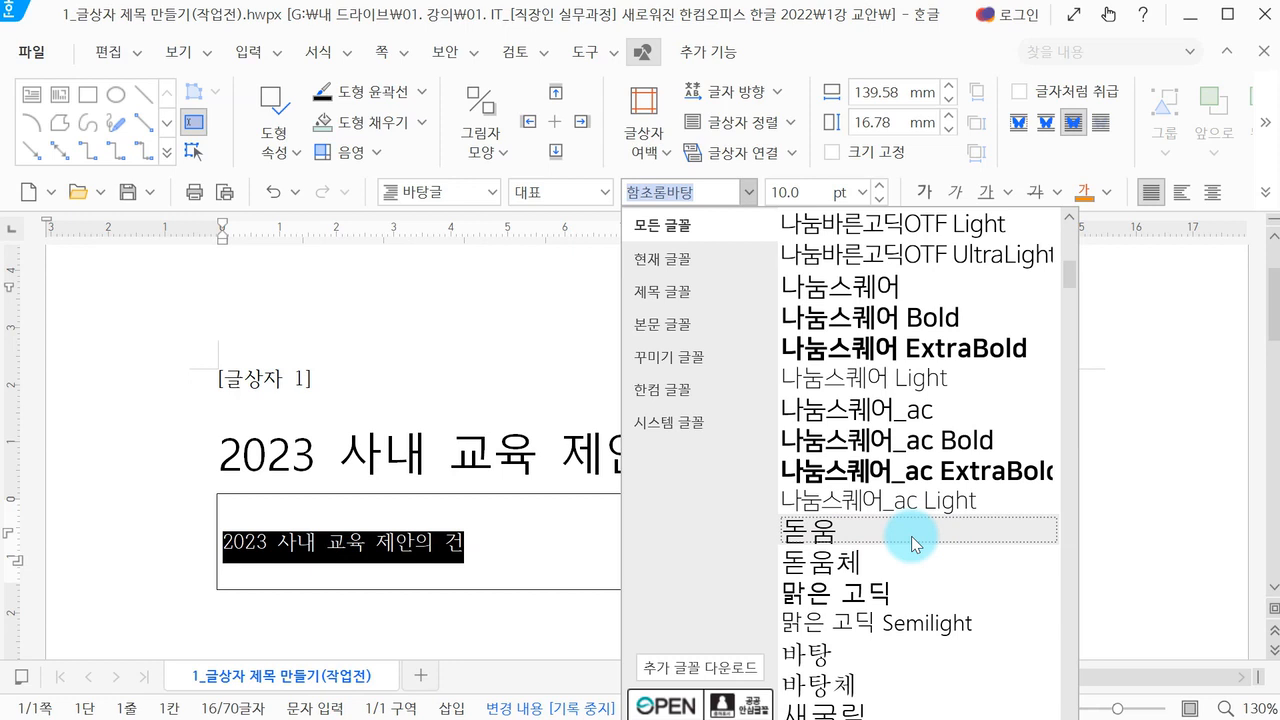
type("돋움")
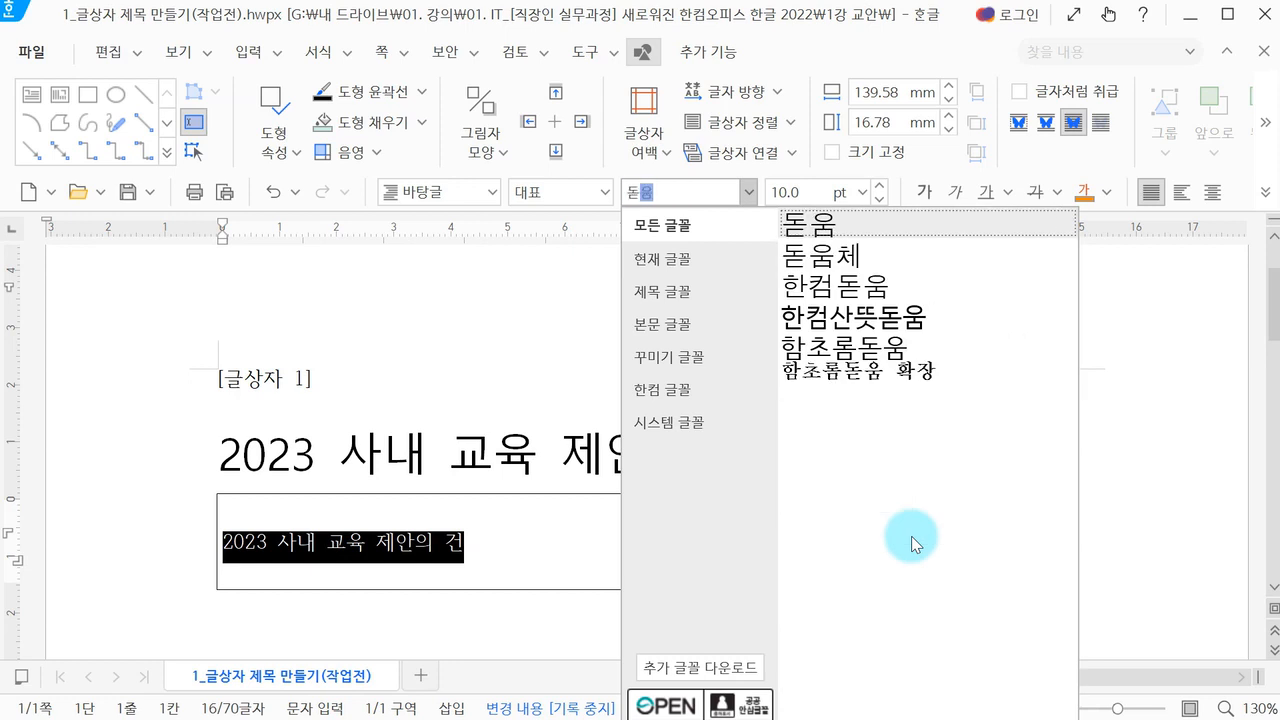
key("Return")
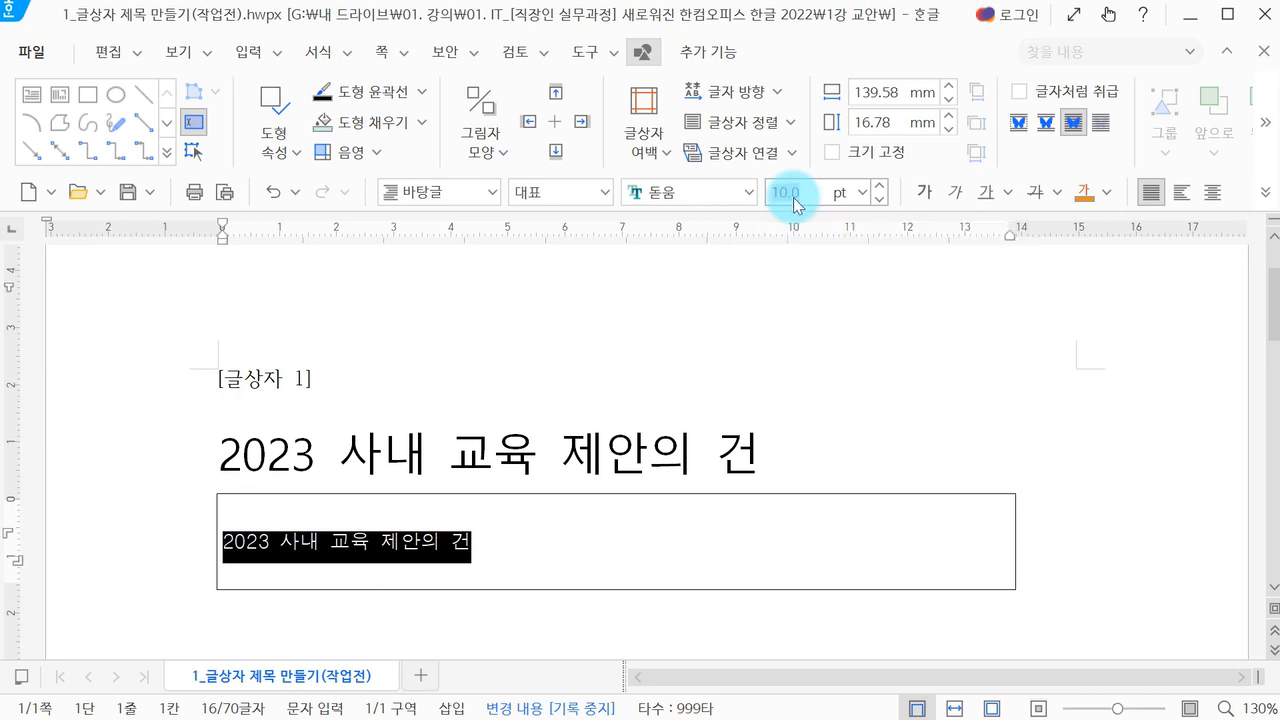
- Set the font size of the text box's title to 22 pt
type("22")
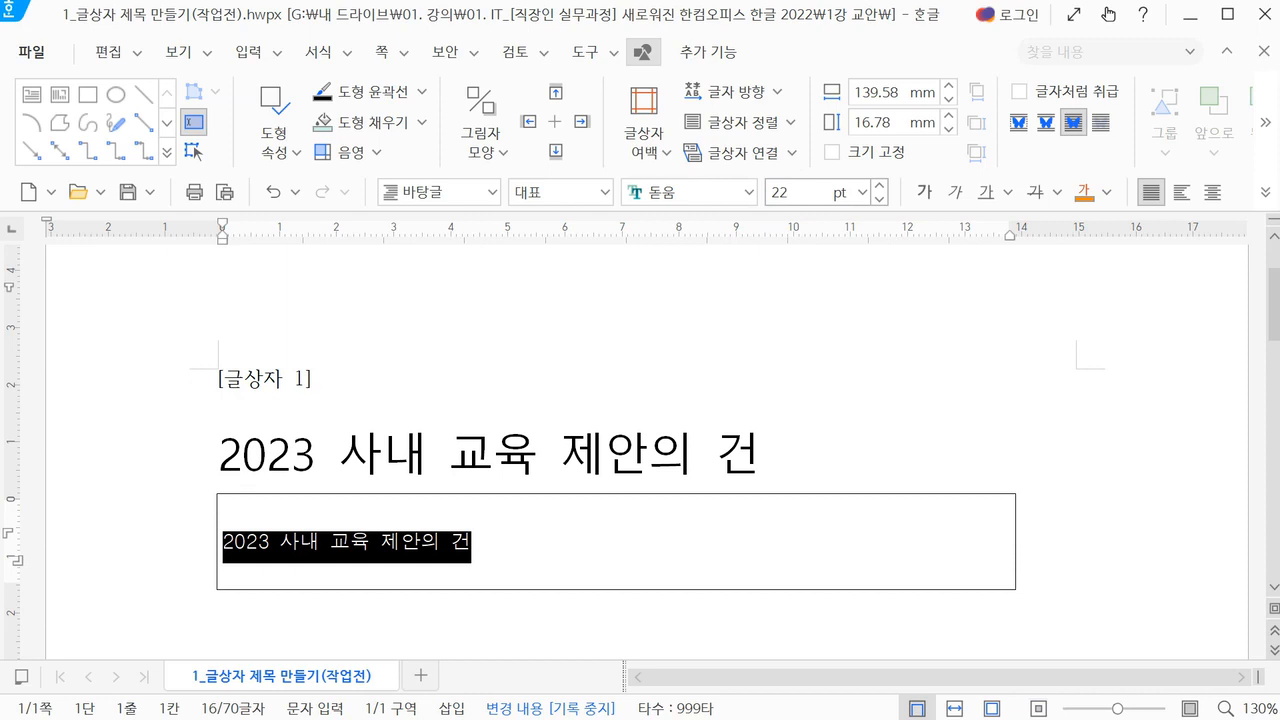
key("Return")
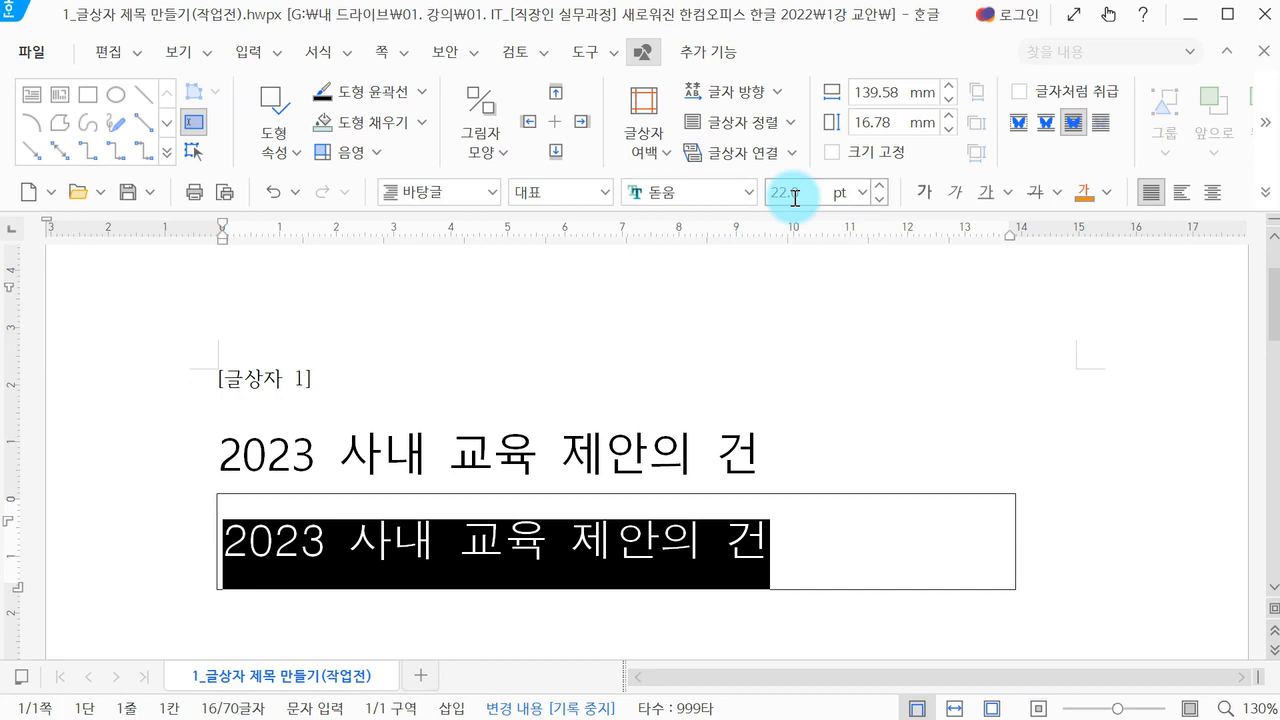
left_click(879, 186)
left_click(880, 198)
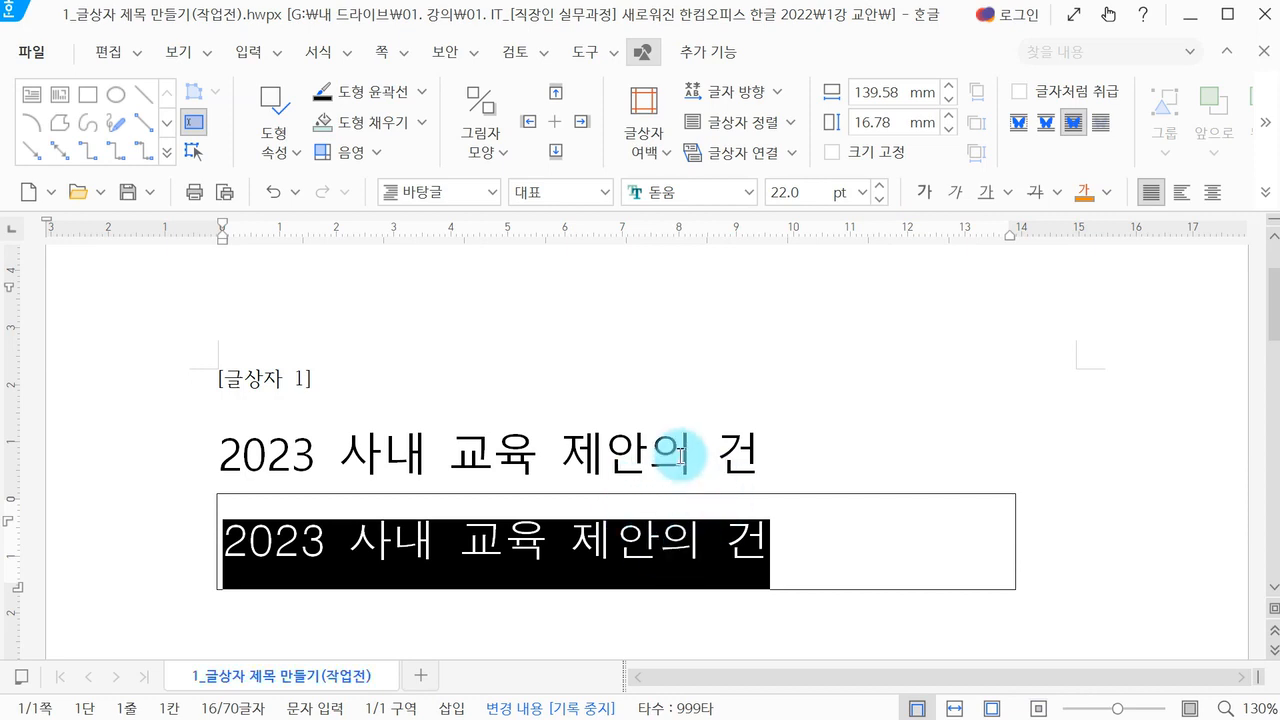
- Center the title text horizontally within the text box
left_click(1264, 192)
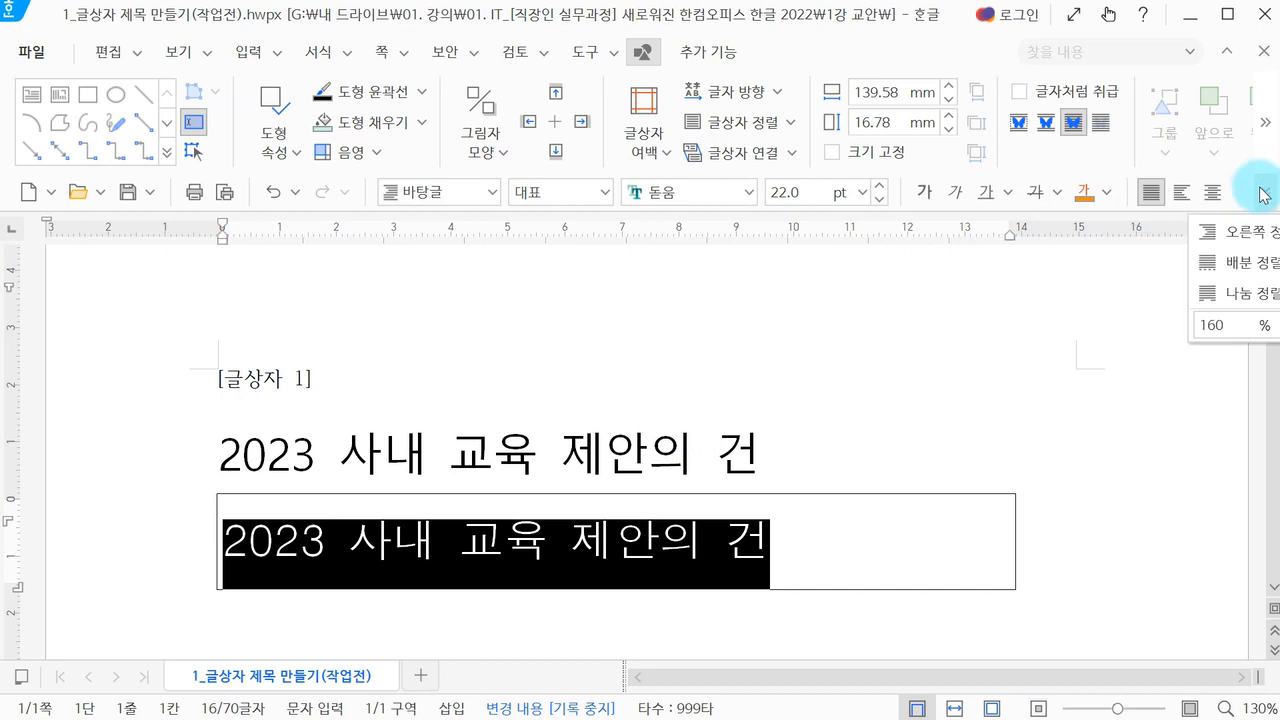
left_click(1264, 194)
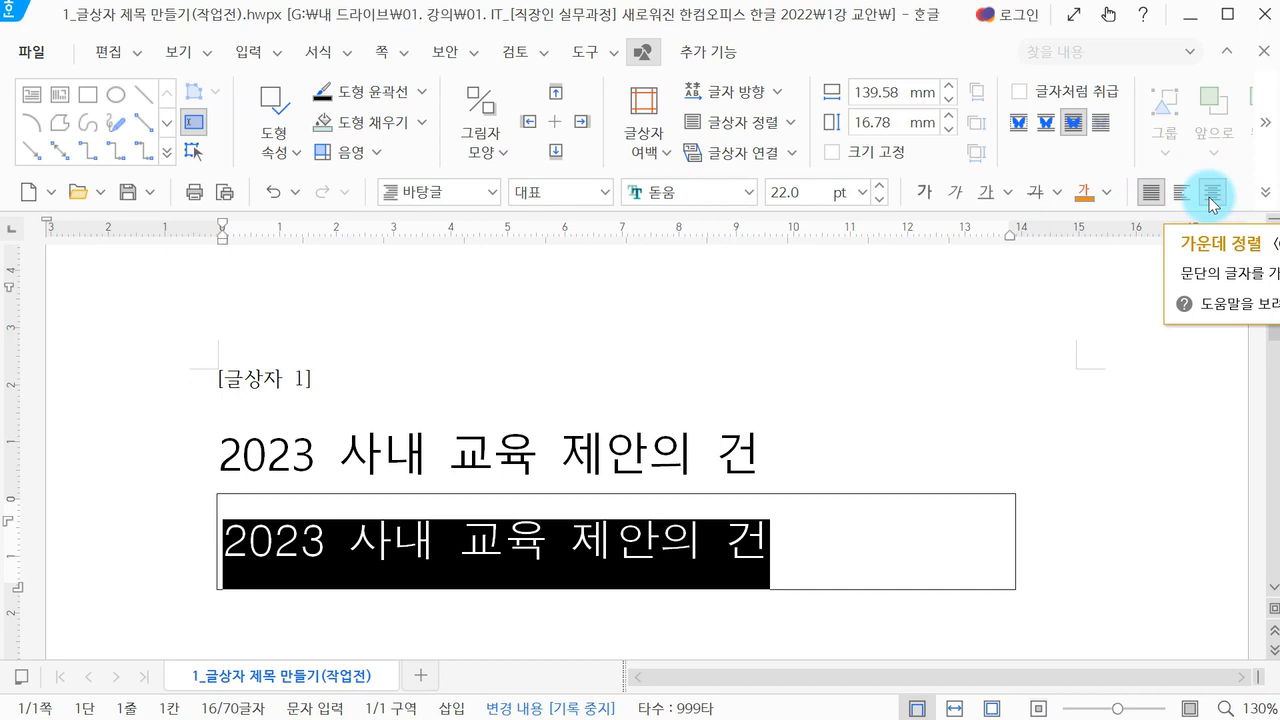
left_click(1211, 194)
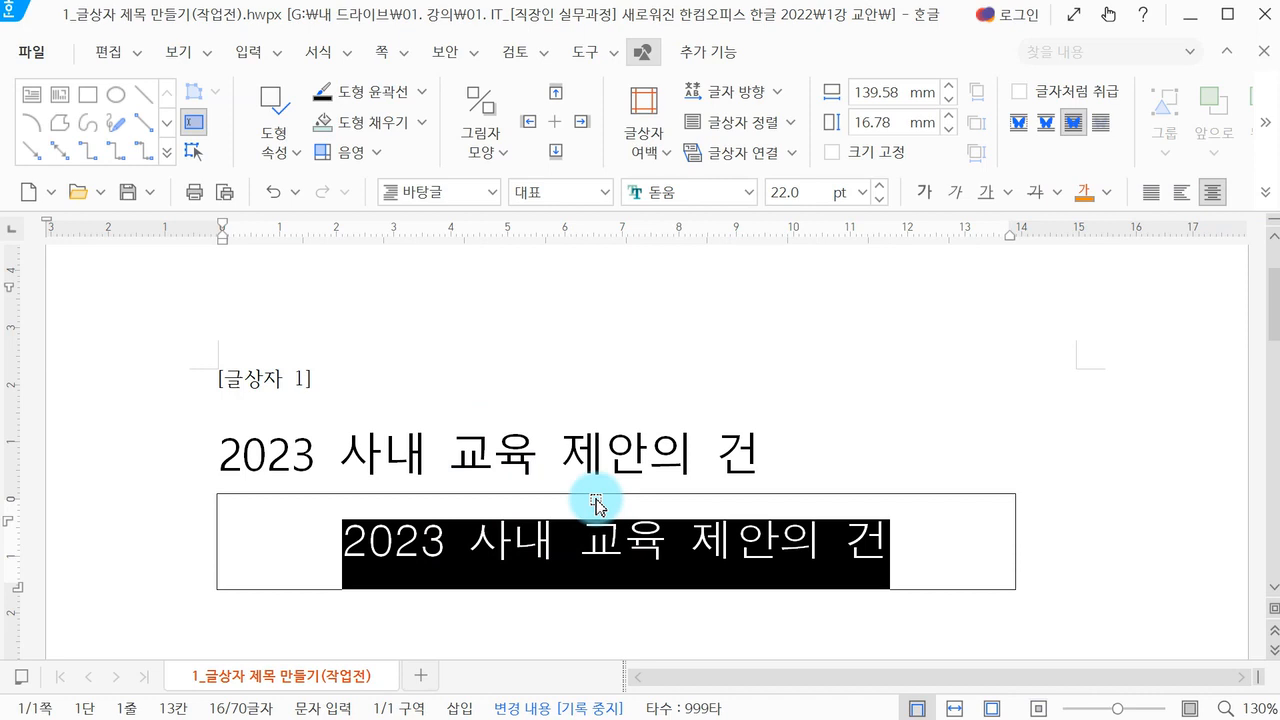
left_click(817, 429)
- In the text box's object properties, set the width to a fixed 110 mm and the height to 15 mm
scroll(808, 430, "down", 1)
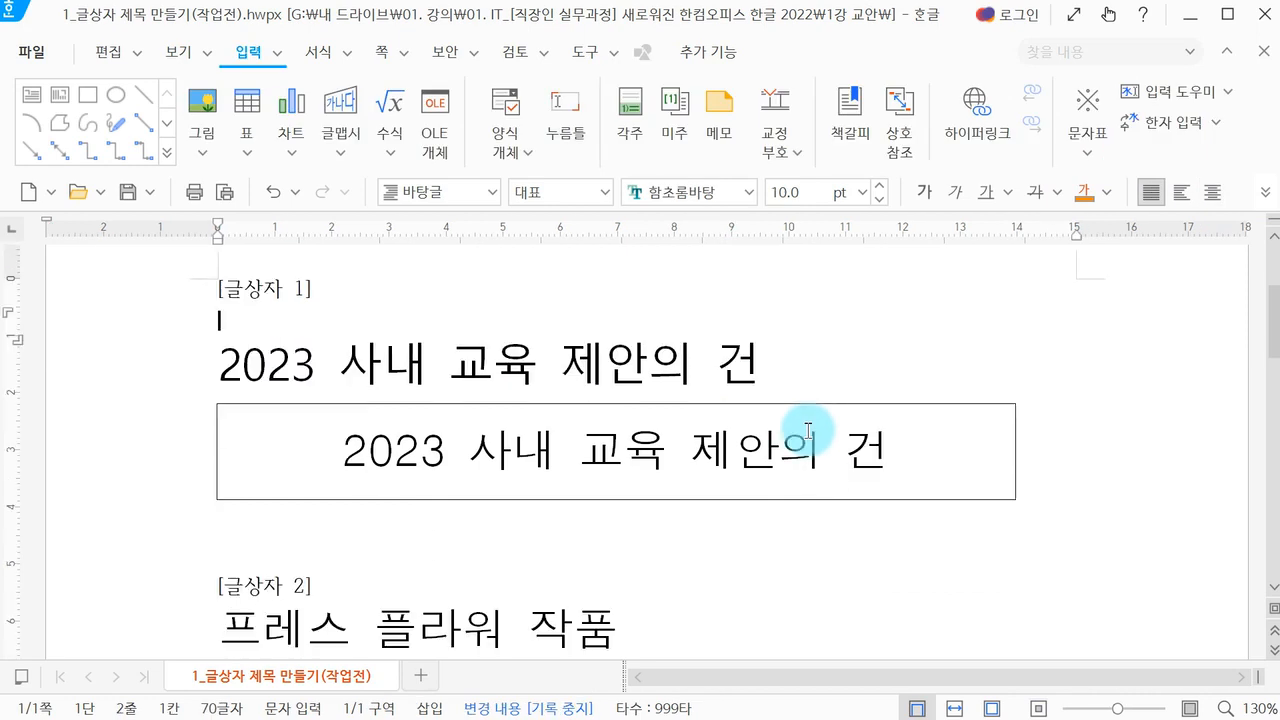
key("Down")
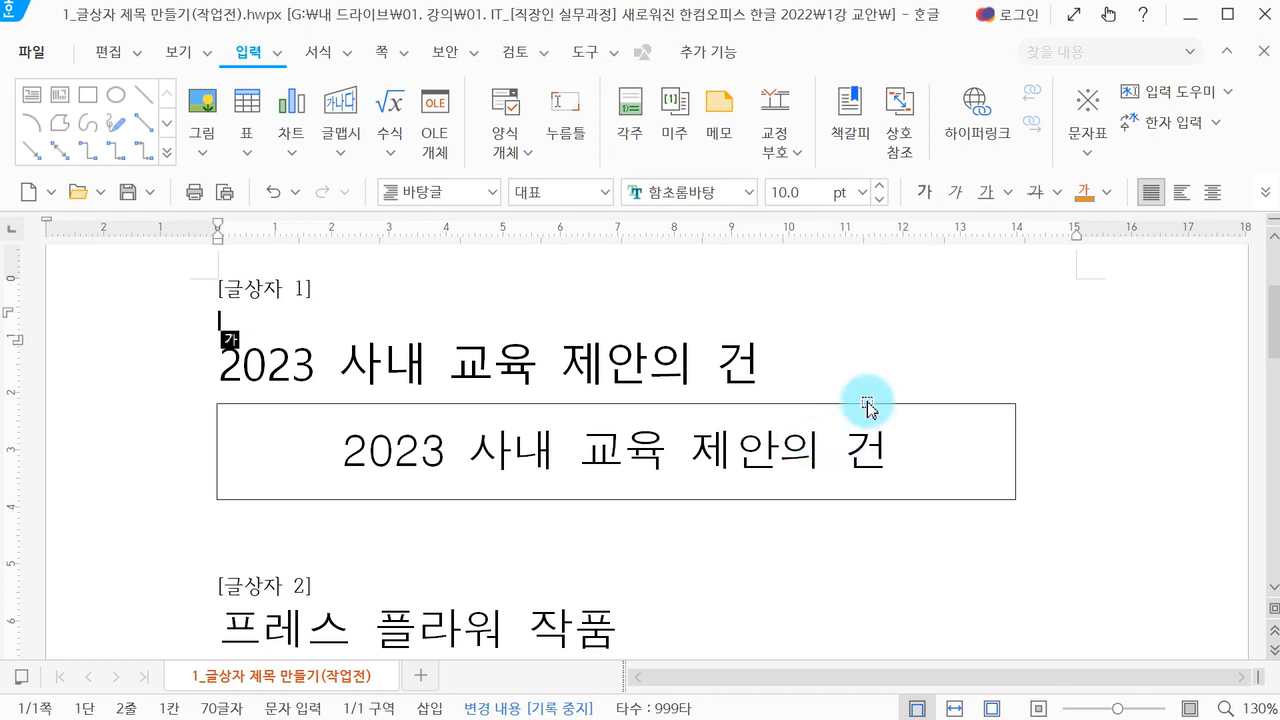
left_click(867, 404)
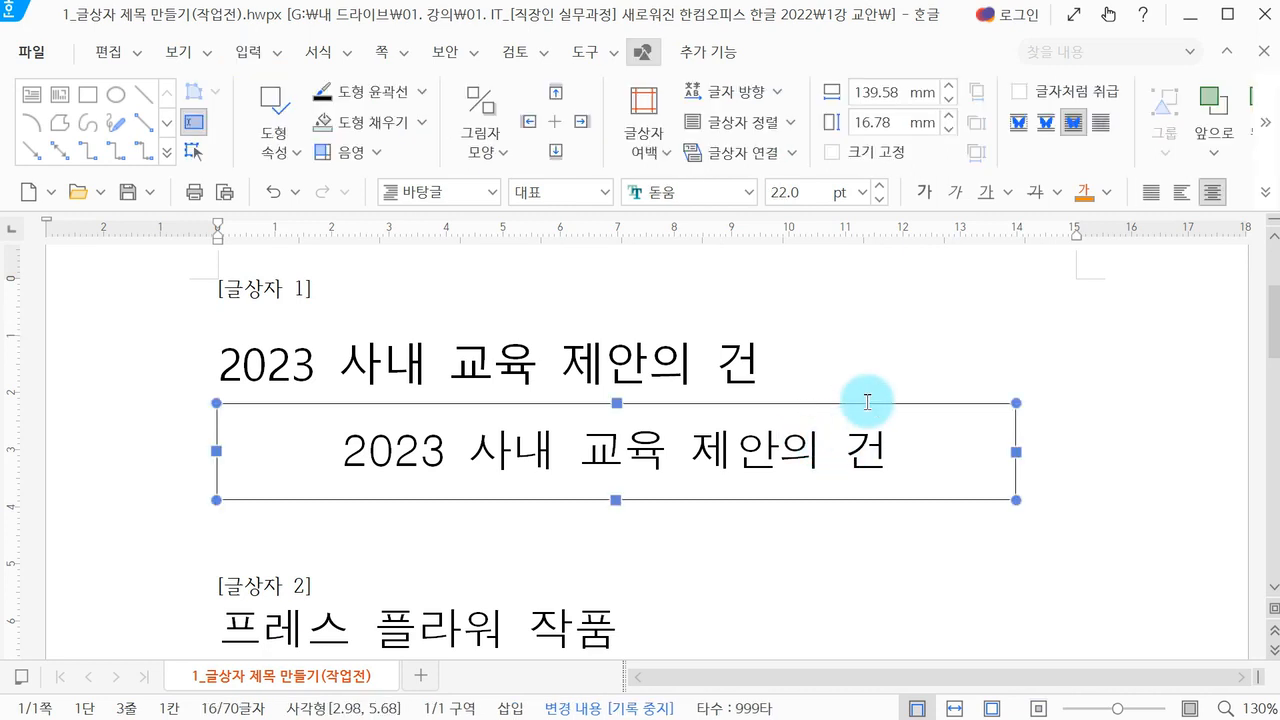
double_click(867, 401)
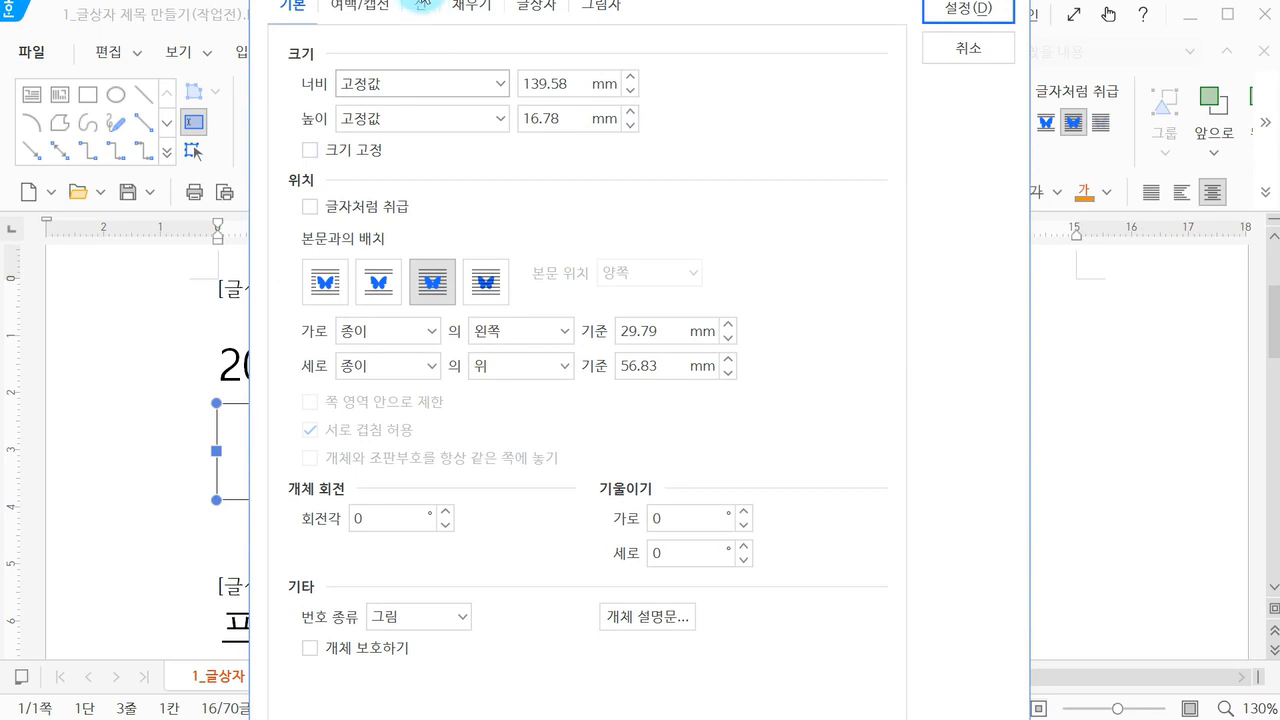
left_click_drag(431, 0, 432, 28)
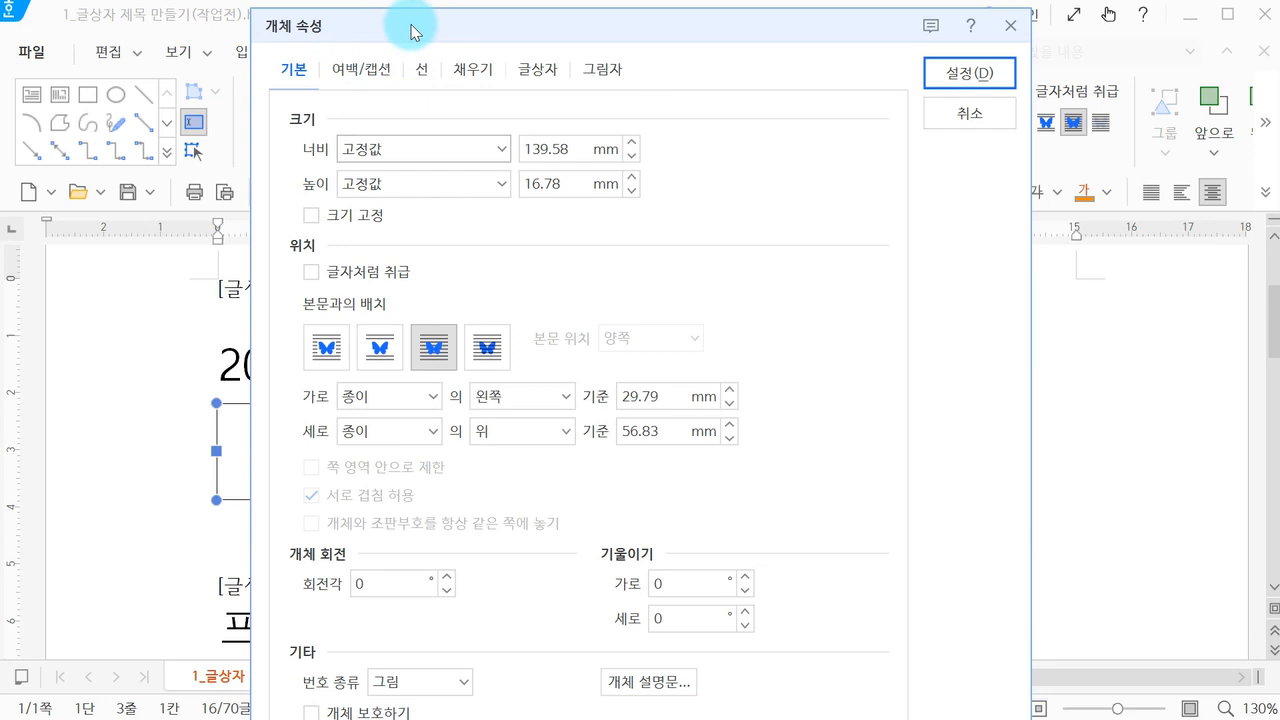
left_click_drag(400, 34, 600, 32)
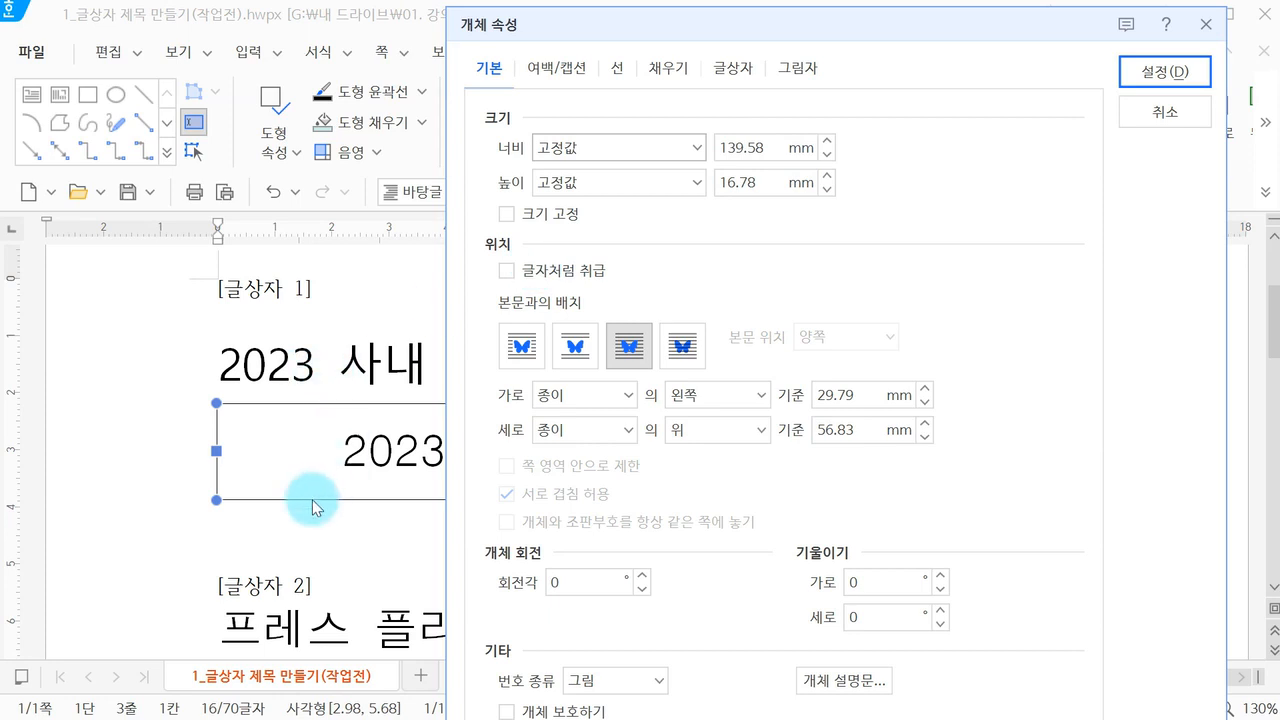
double_click(742, 150)
type("110")
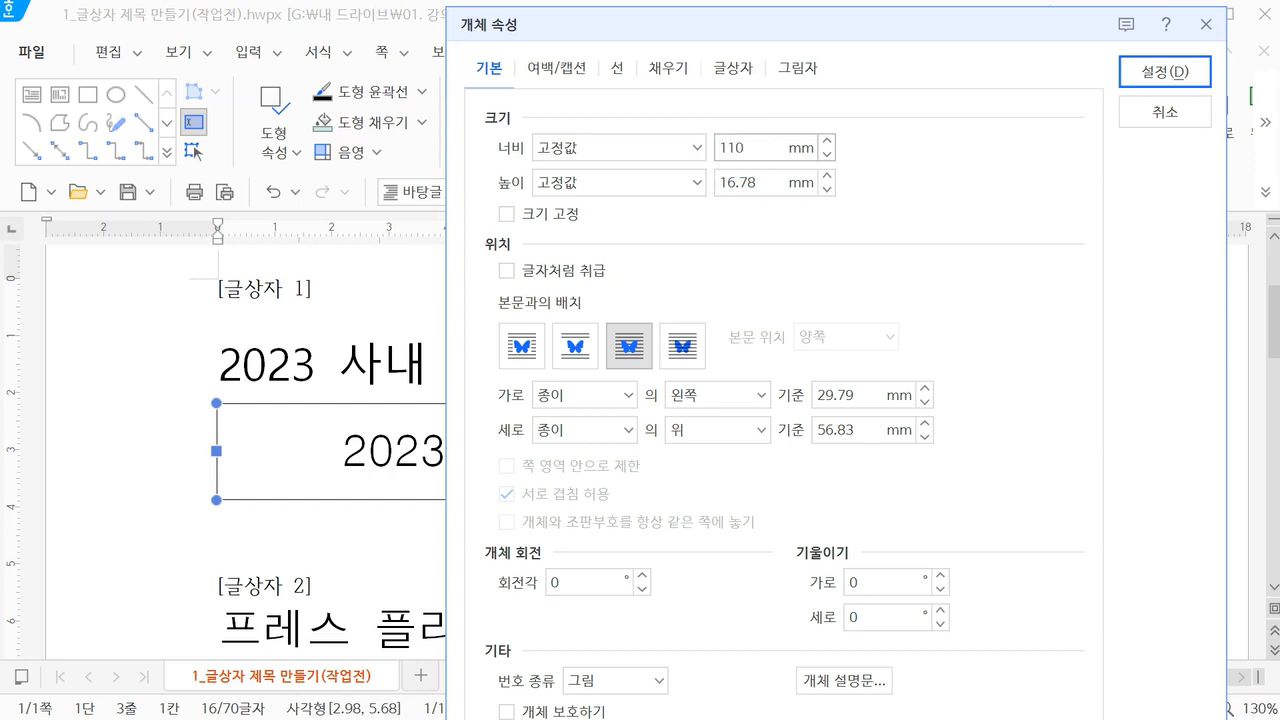
key("Tab")
key("Tab")
type("15")
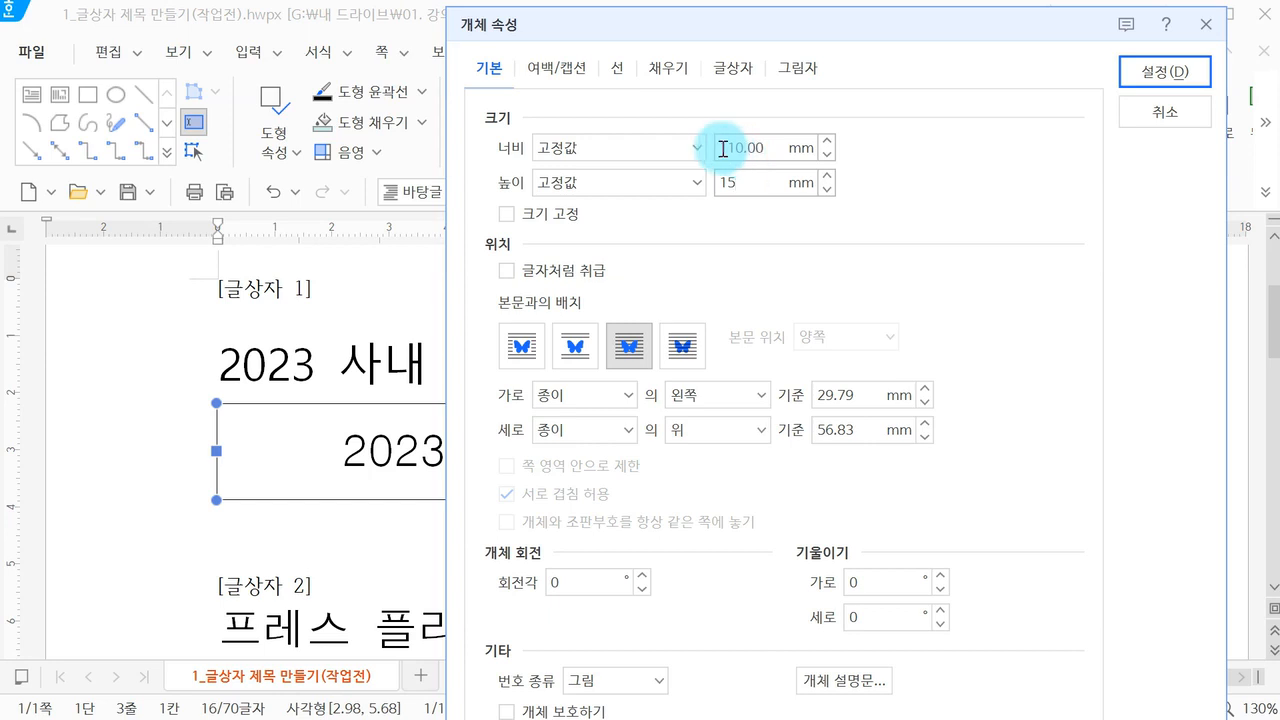
left_click(615, 150)
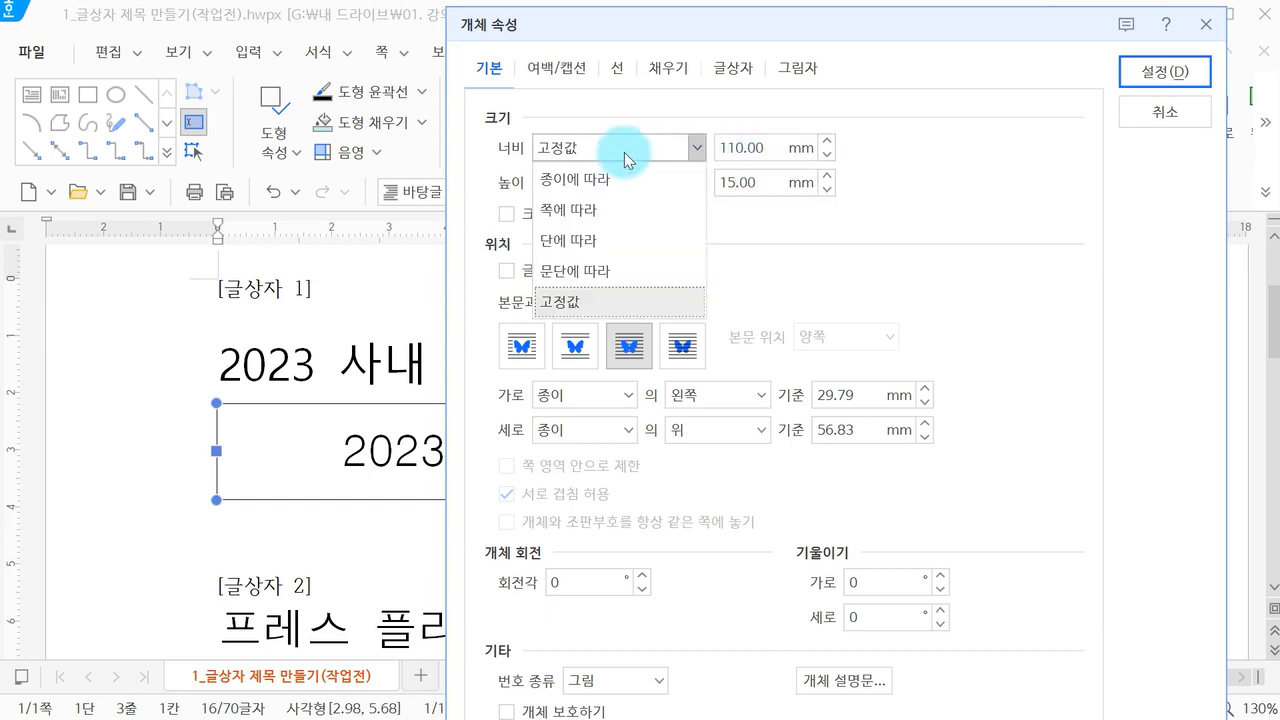
left_click(620, 312)
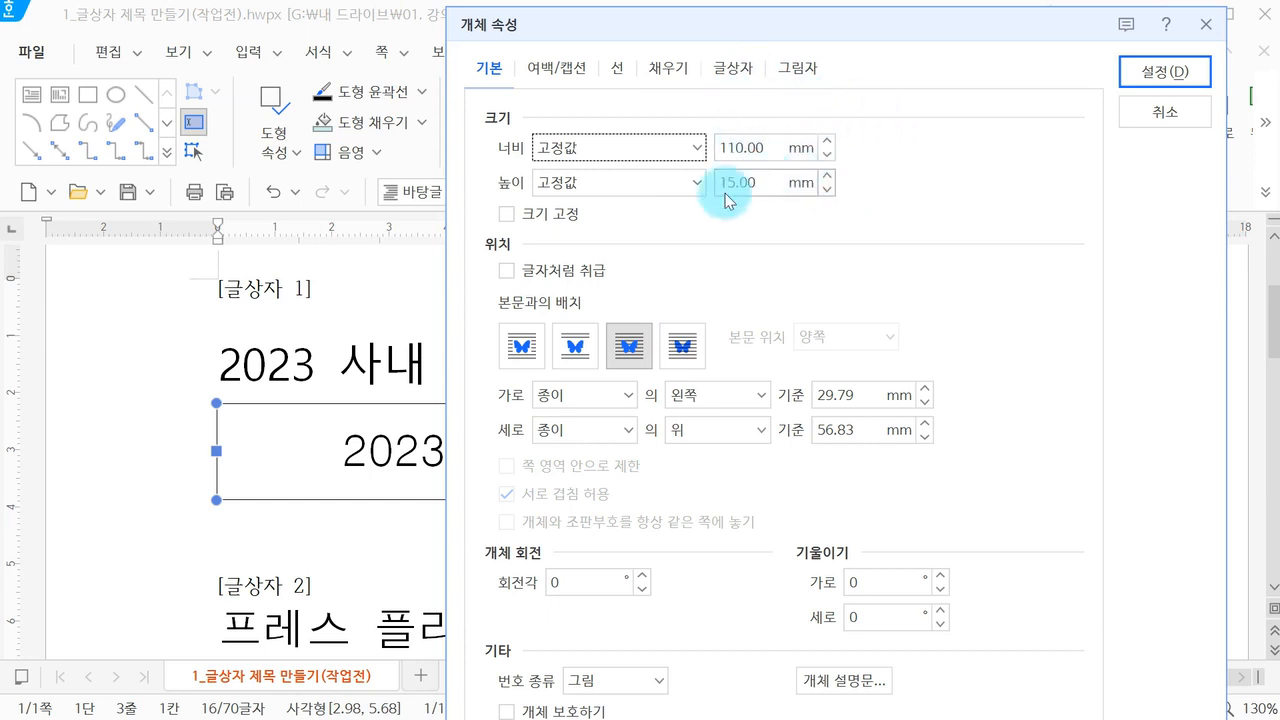
- Try the 크기 고정 option, leave it off, and give the text box 반원 corners
left_click(547, 220)
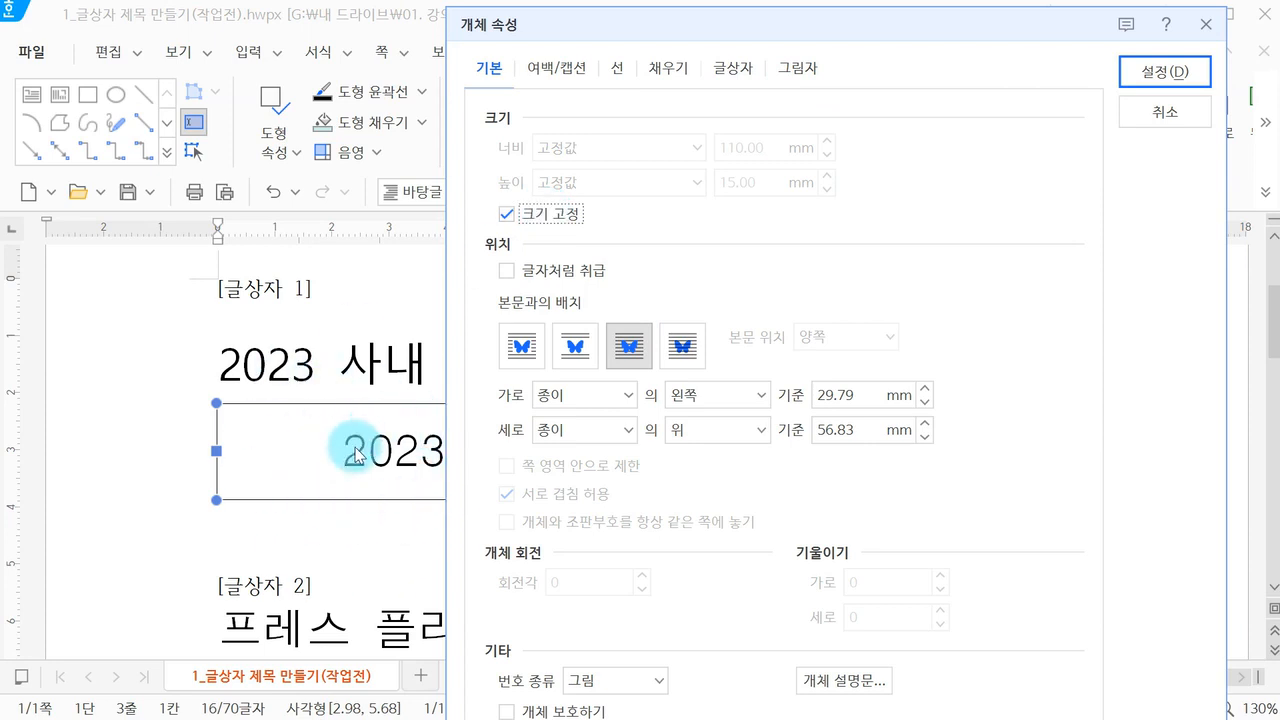
left_click(553, 220)
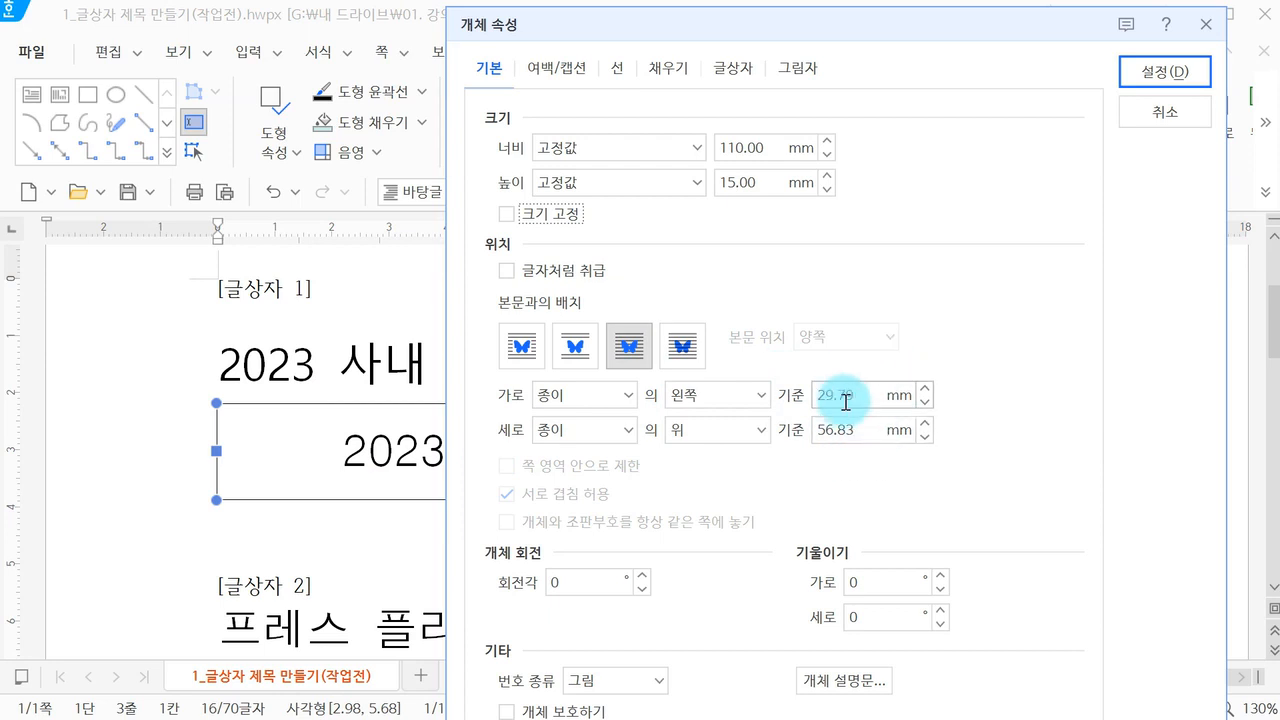
left_click(622, 72)
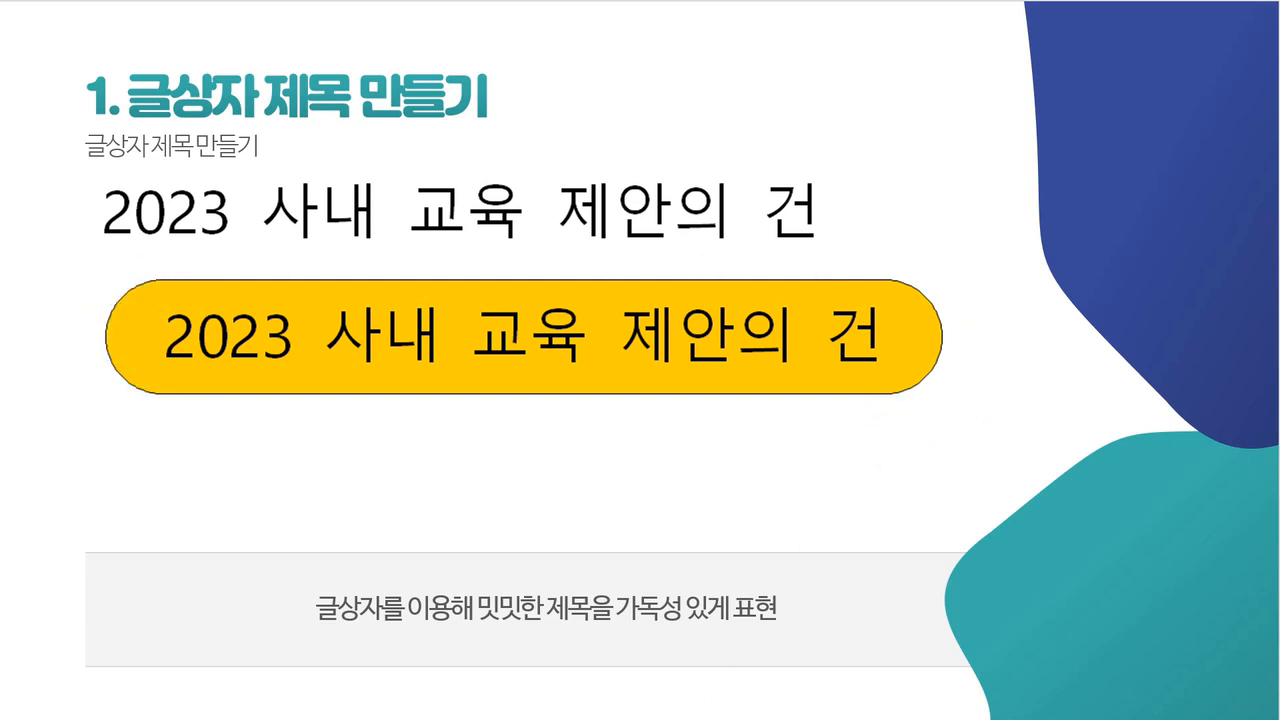
left_click(430, 690)
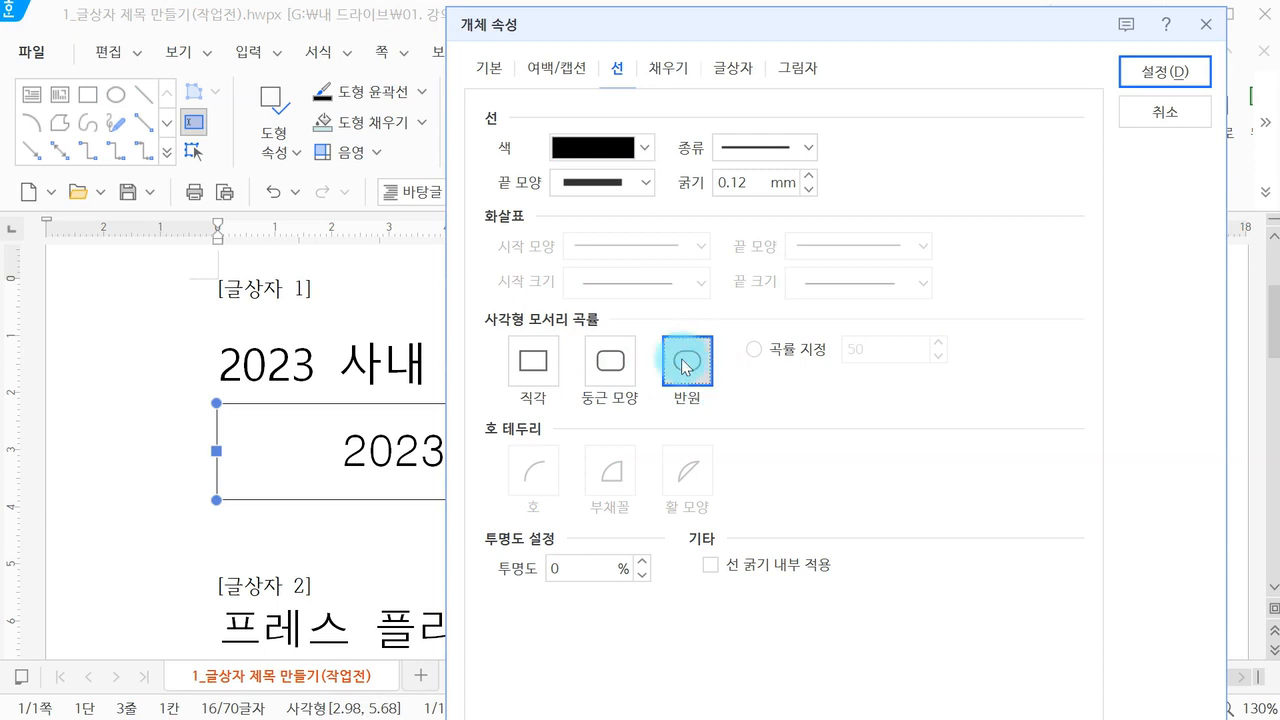
left_click(1180, 72)
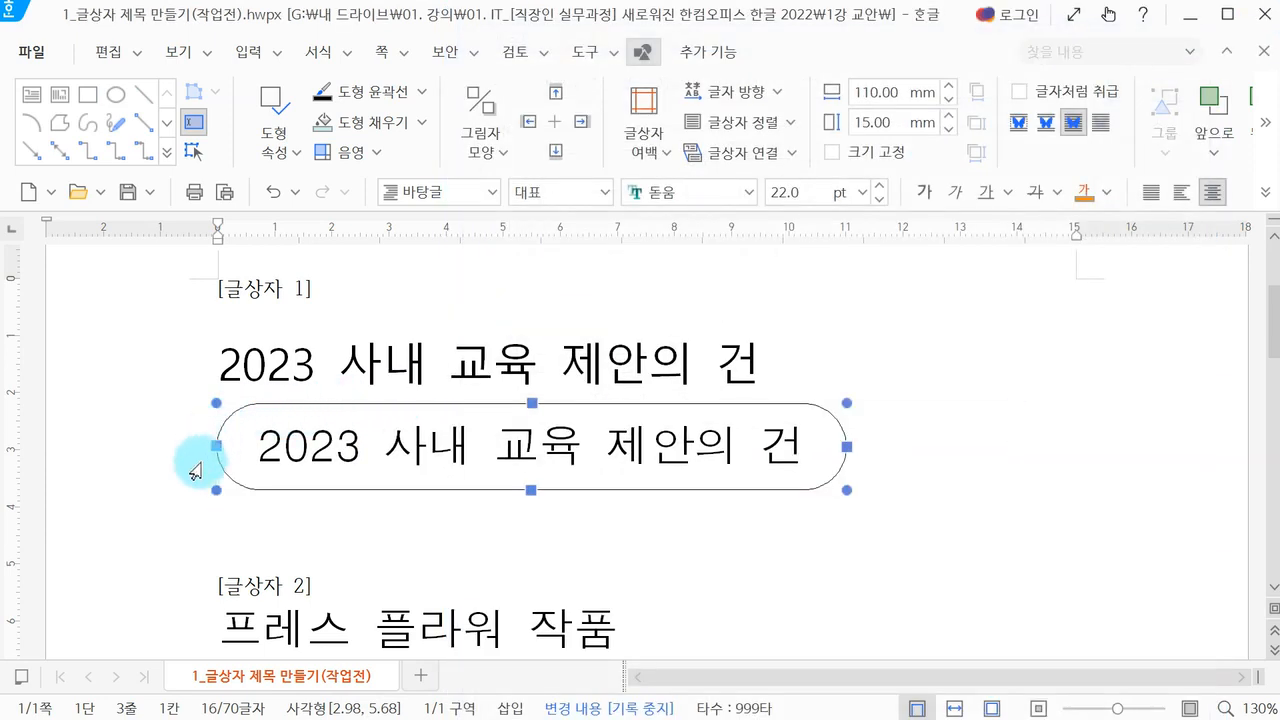
- Change the text box's corner curvature to 둥근 모양
double_click(270, 490)
left_click(414, 305)
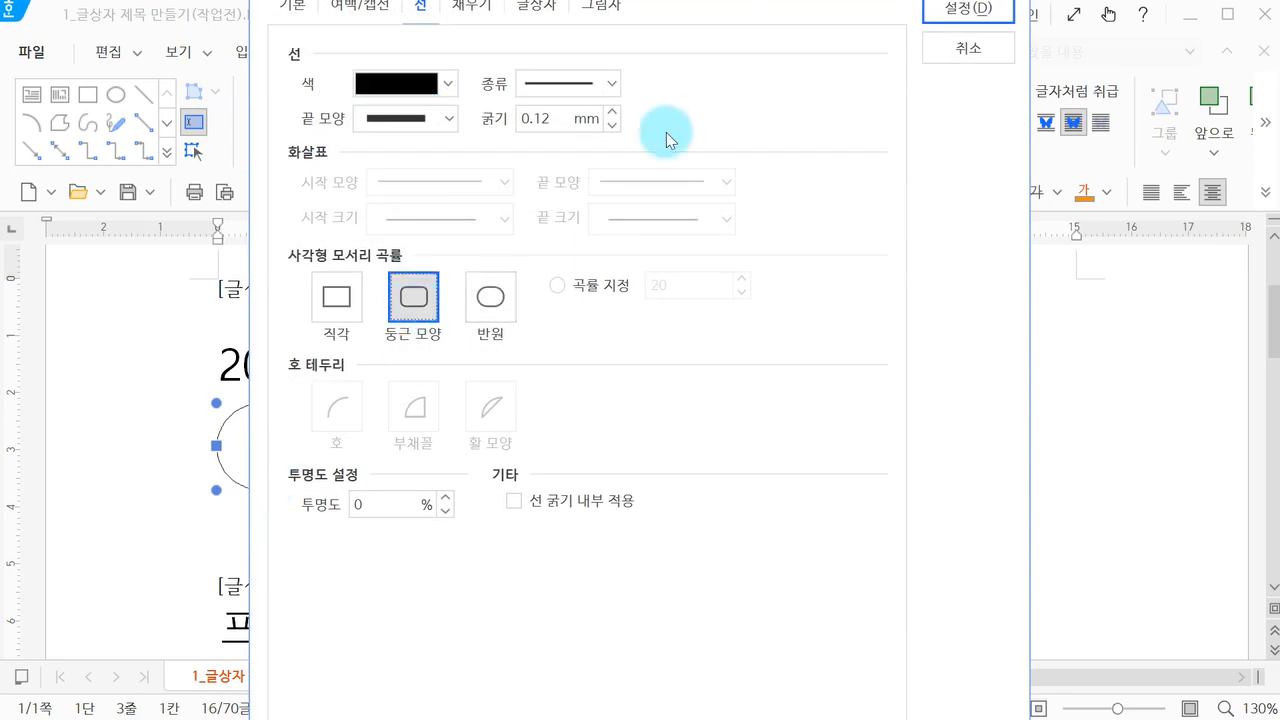
left_click(975, 10)
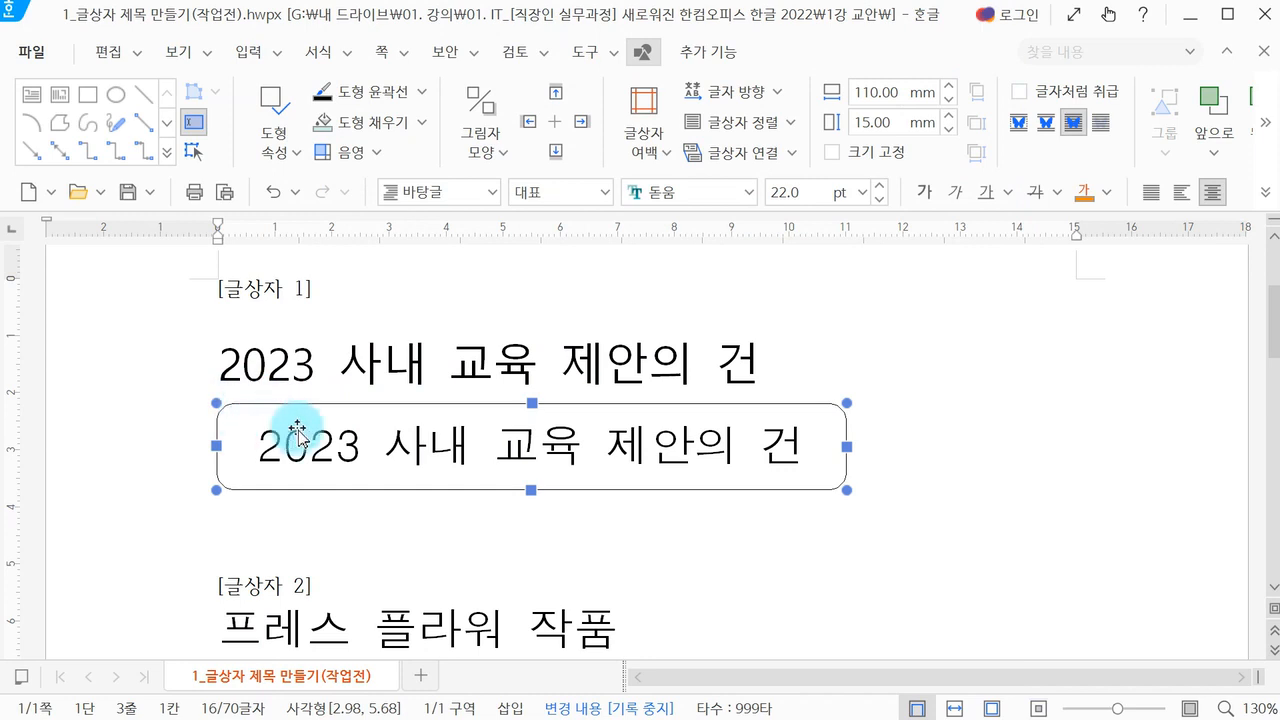
- Try the custom 곡률 지정 option for the text box's corners, and choose the 반원 shape instead
double_click(672, 398)
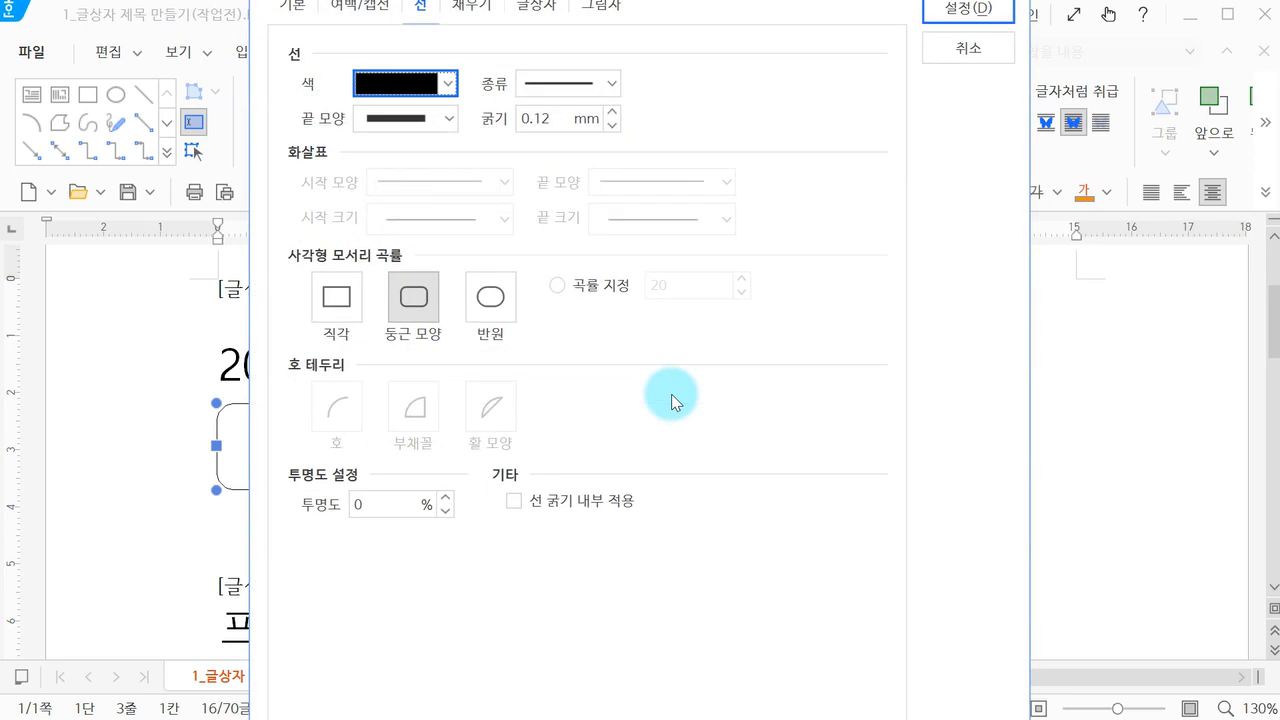
left_click(605, 287)
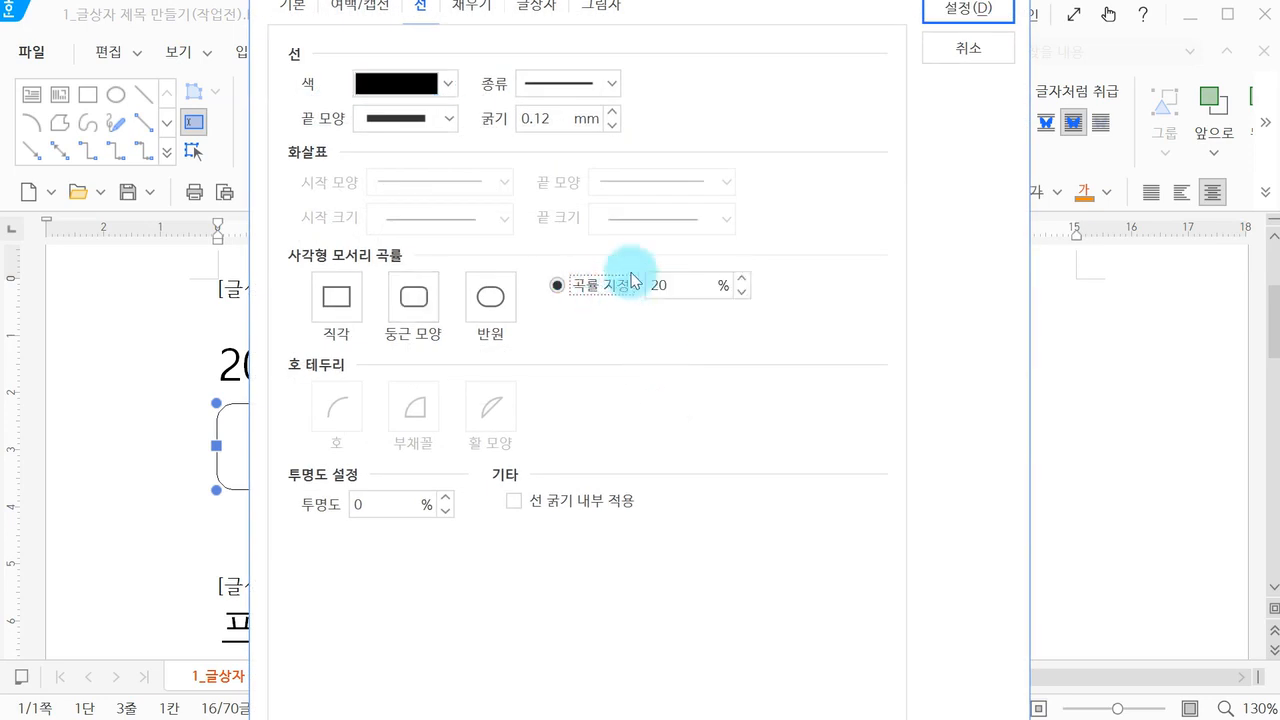
left_click(692, 282)
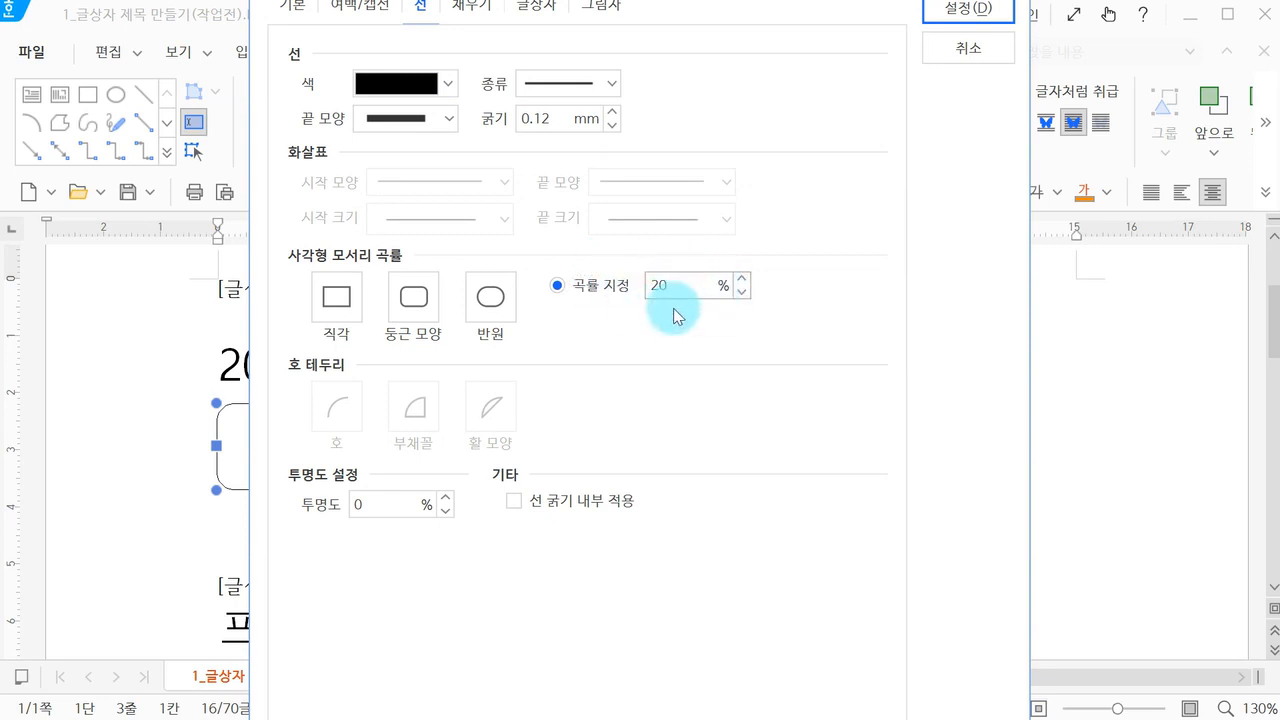
left_click(490, 297)
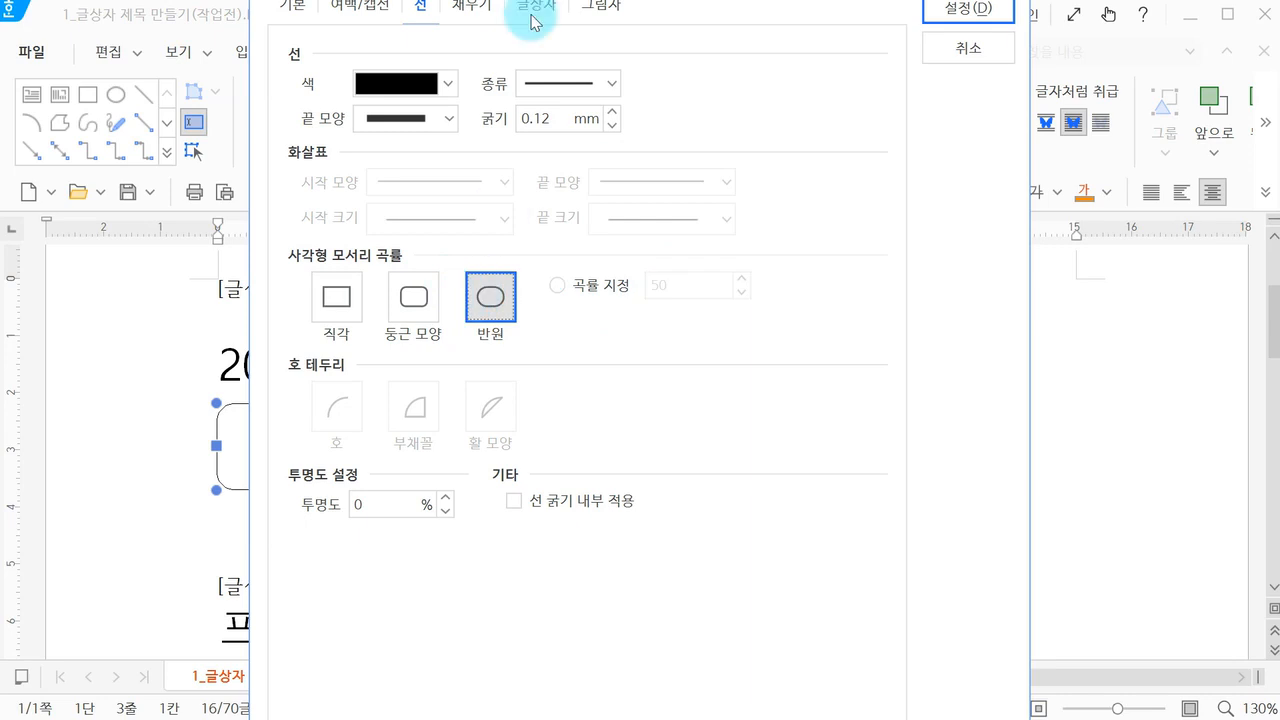
- Switch the text box's fill colour palette to the 기본 colour theme
left_click_drag(531, 0, 563, 38)
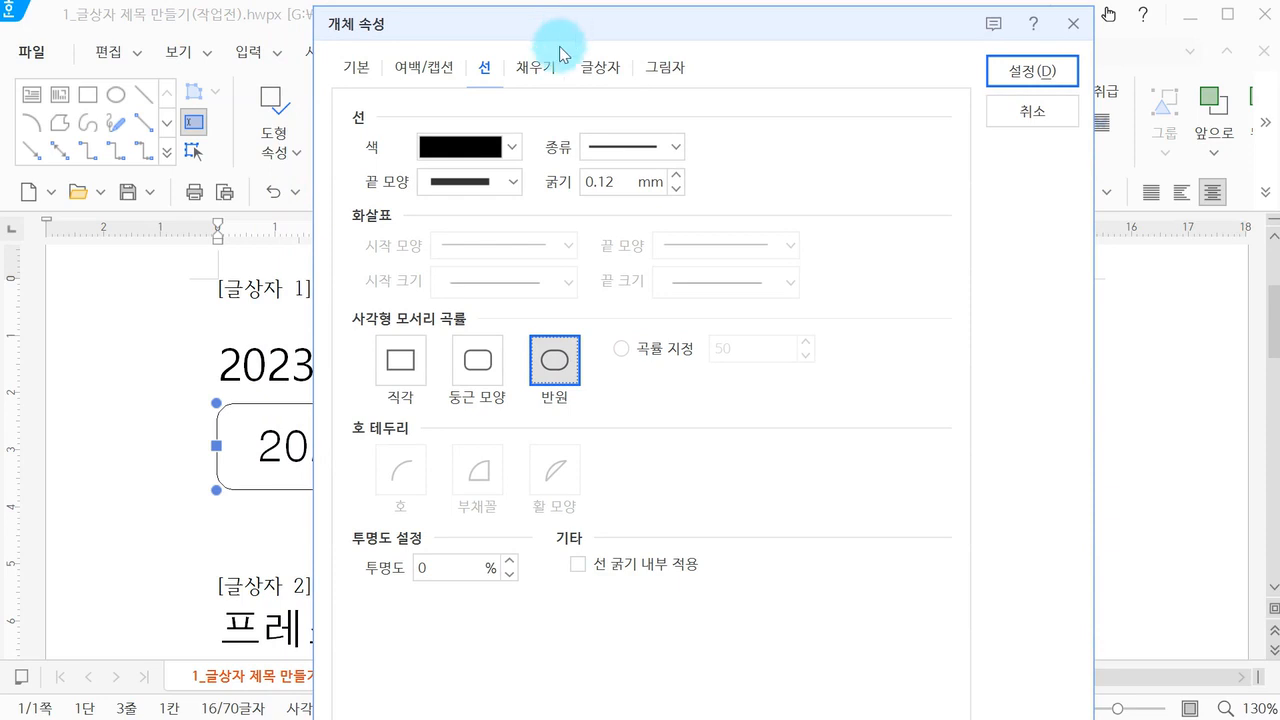
left_click(553, 74)
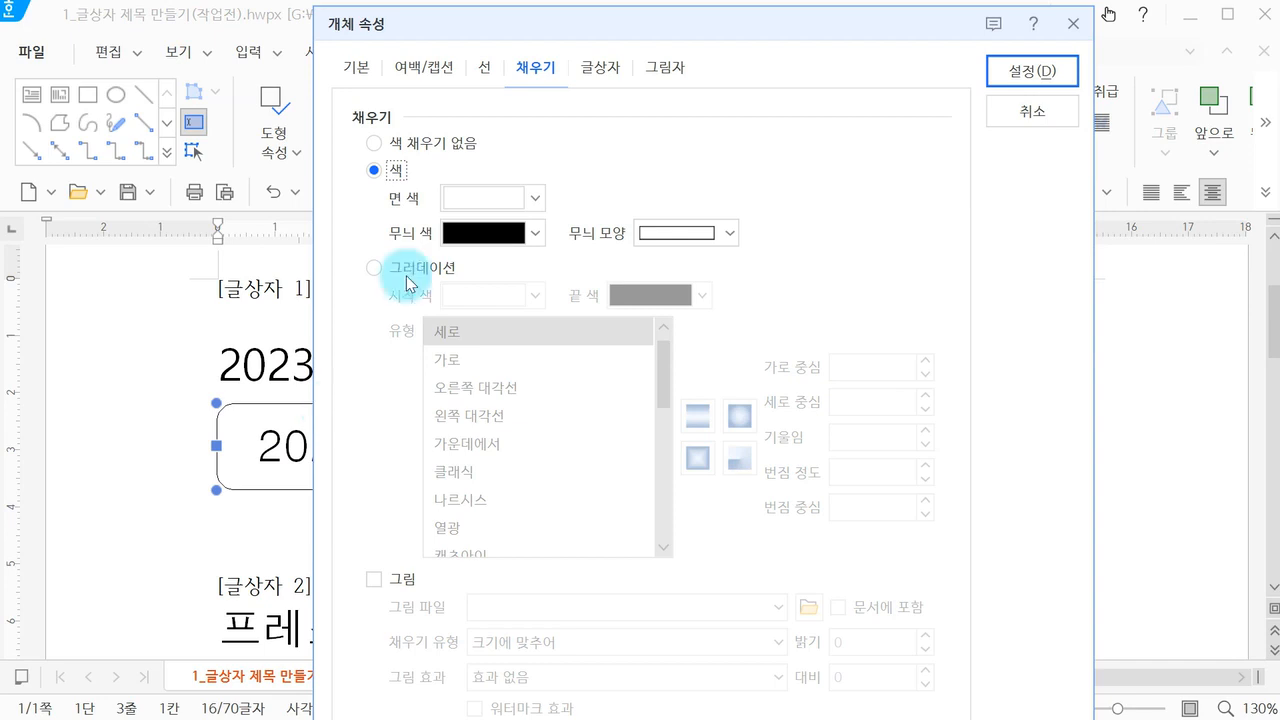
left_click(530, 196)
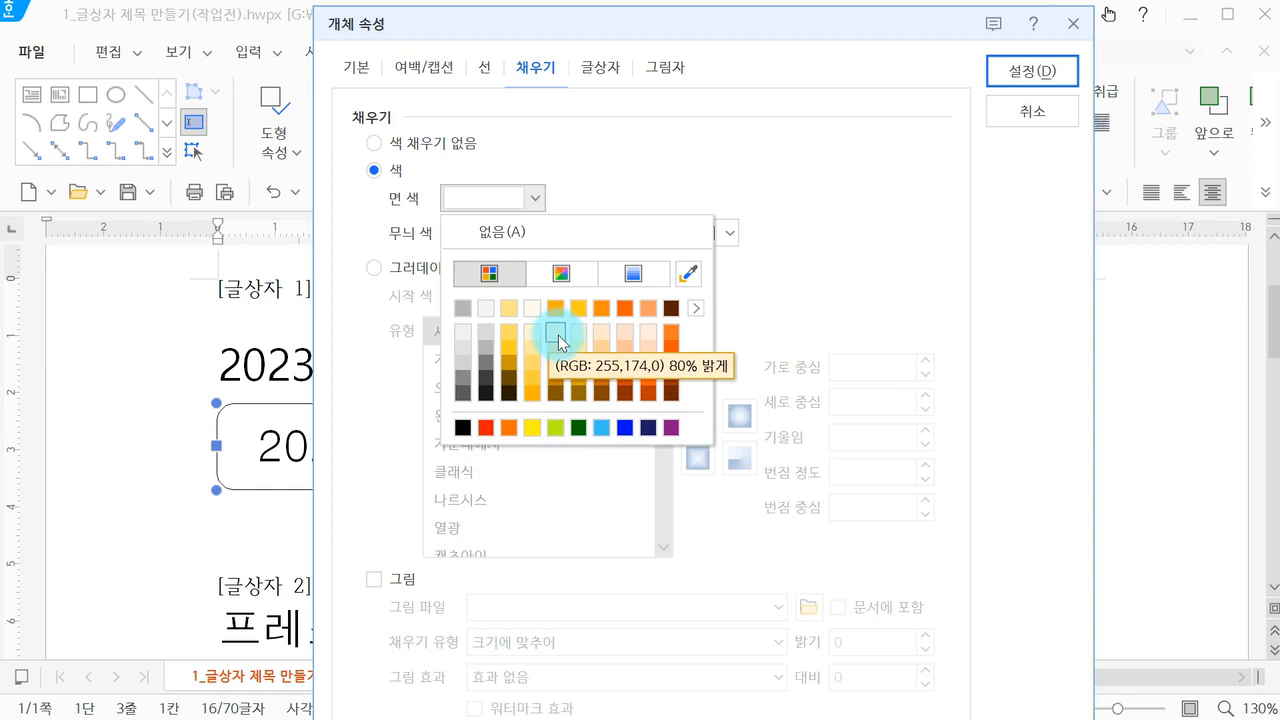
left_click(697, 310)
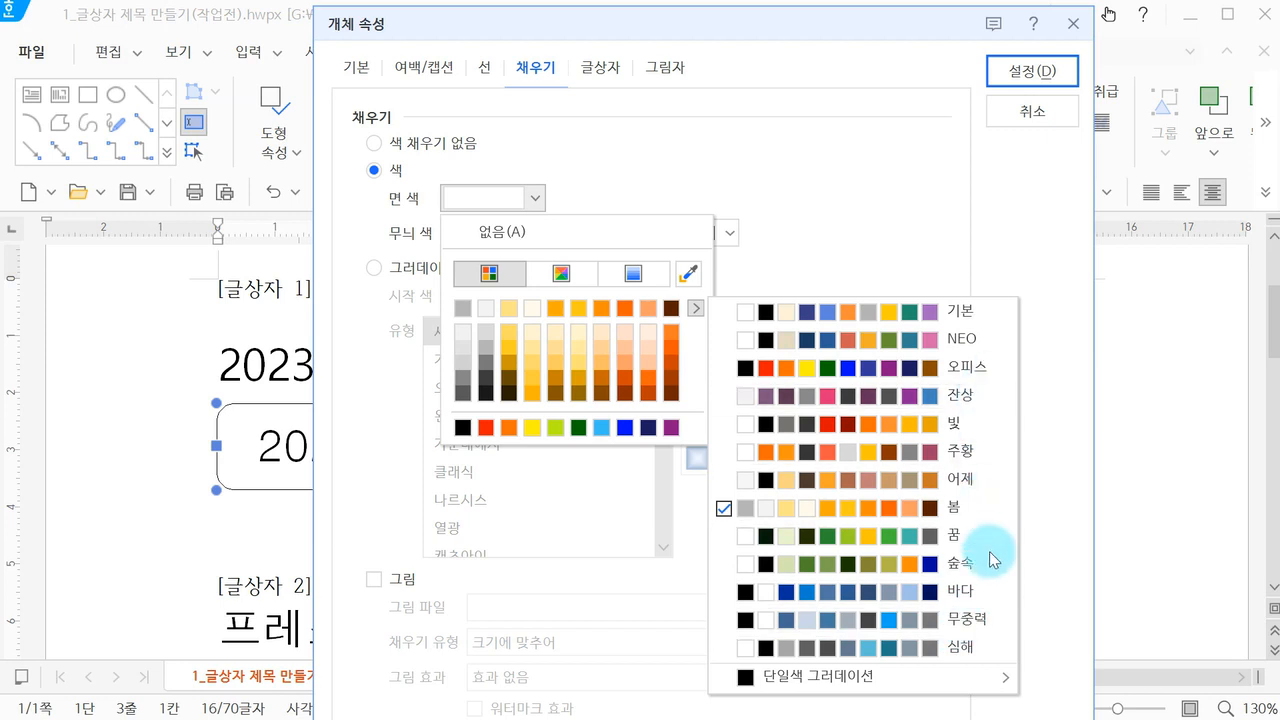
left_click(885, 314)
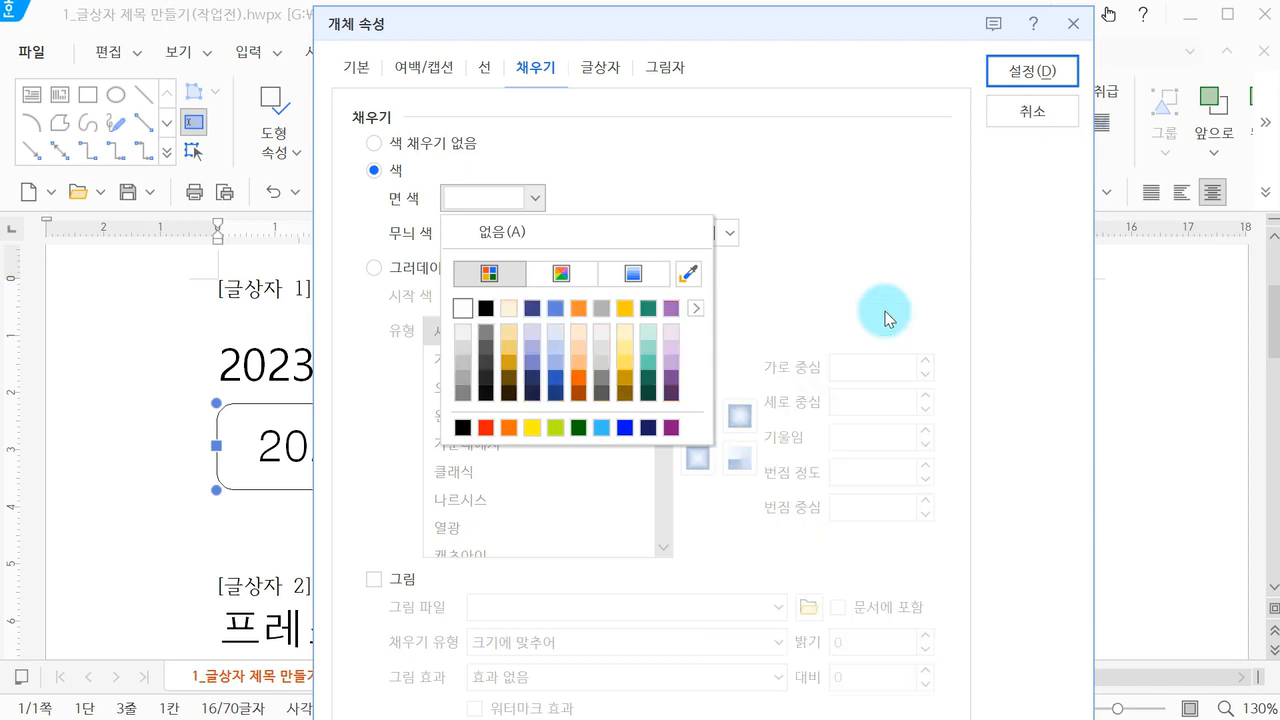
left_click(695, 308)
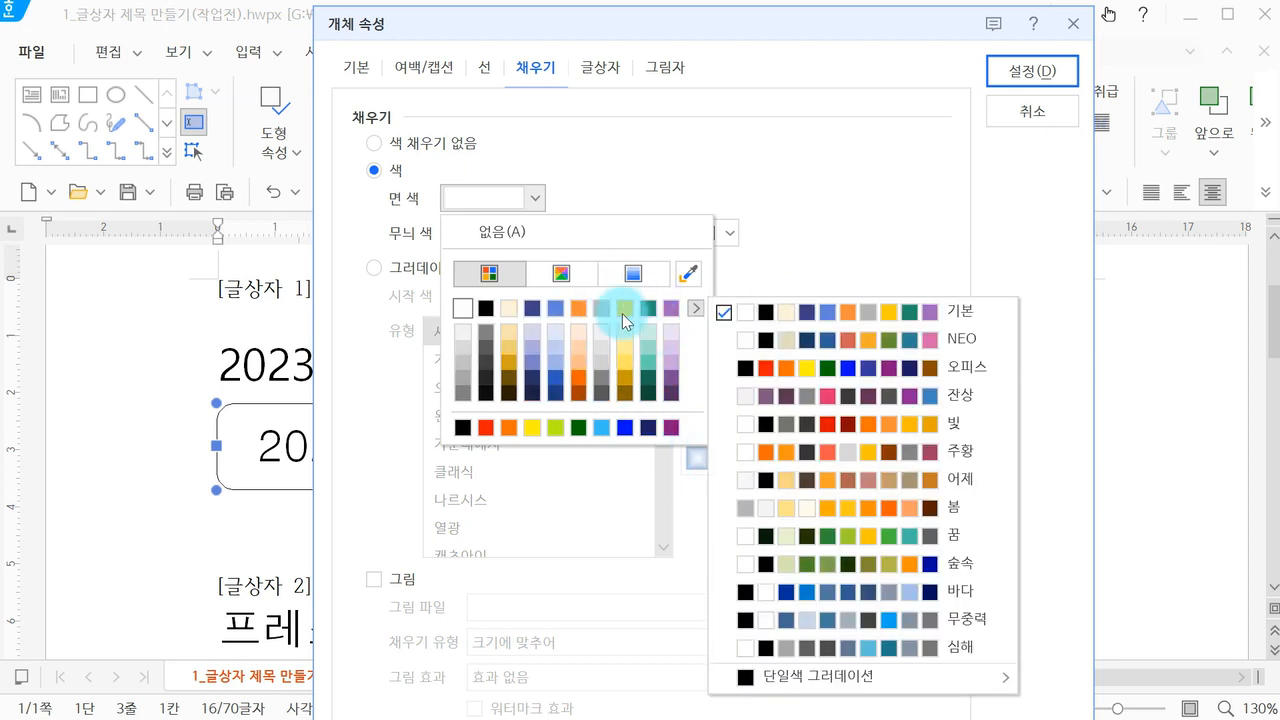
left_click(605, 291)
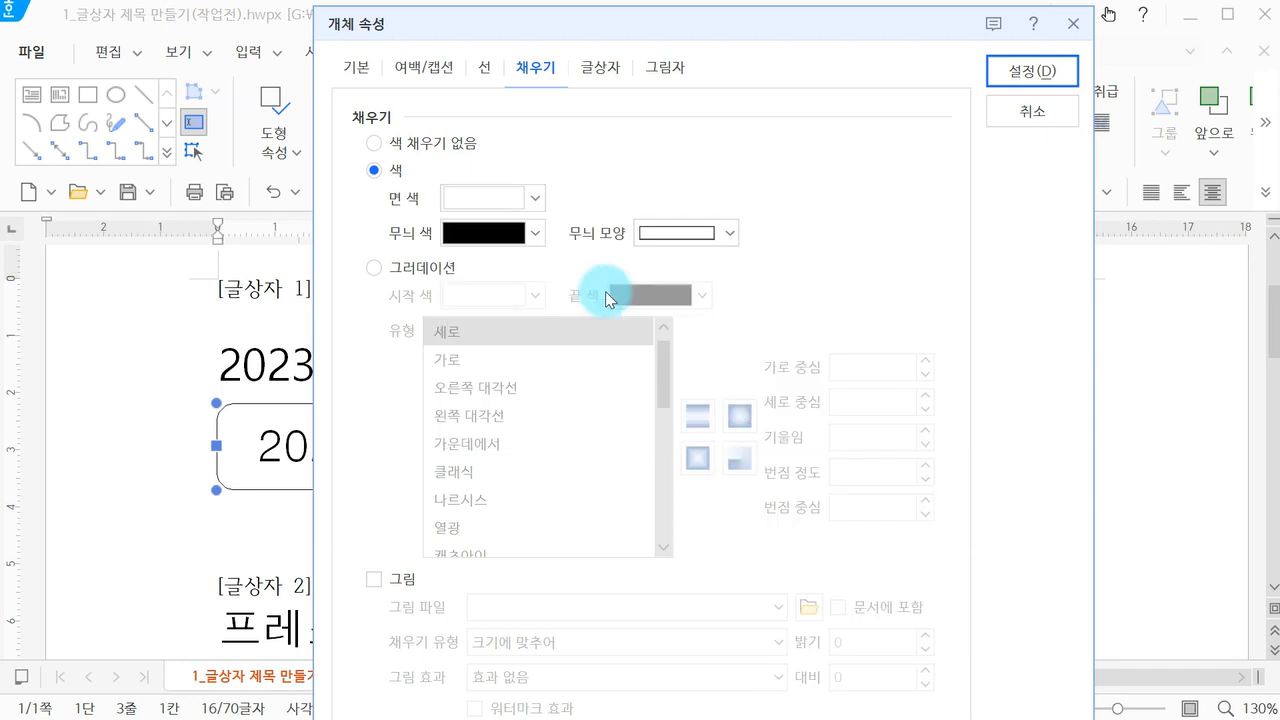
- Fill the text box with the golden yellow colour from the 기본 theme and apply the object properties
left_click(492, 203)
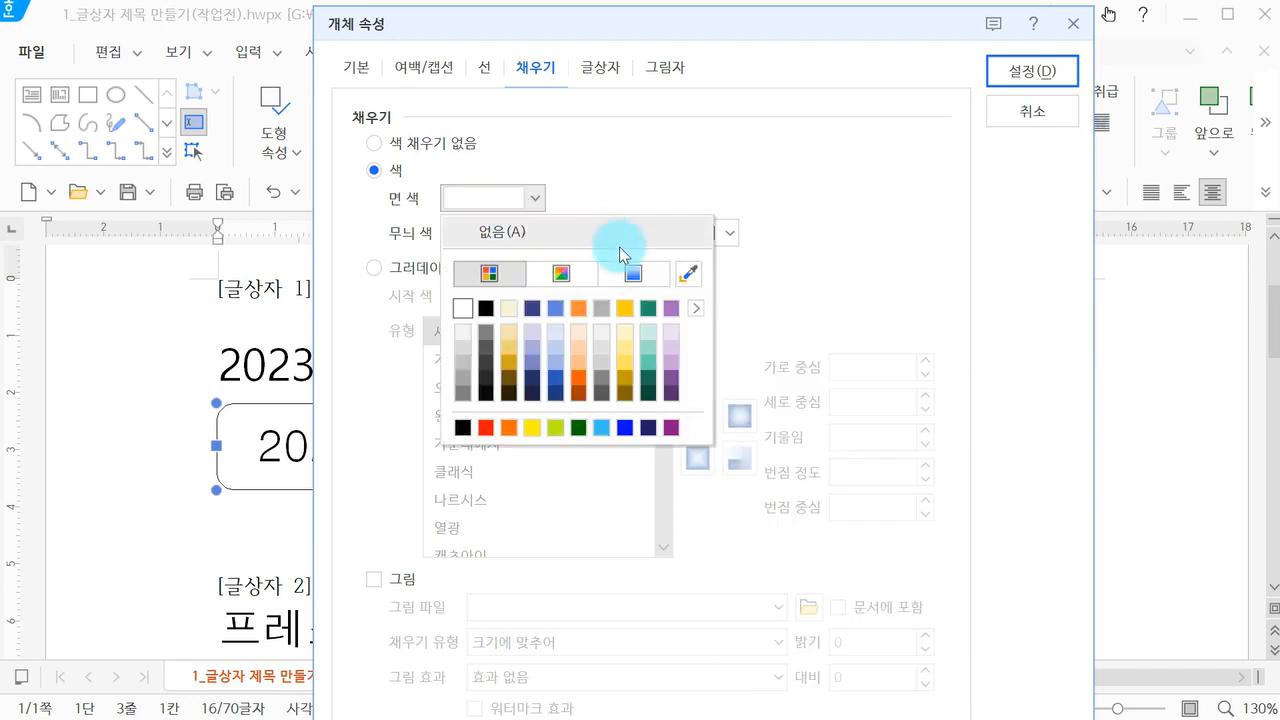
left_click(627, 310)
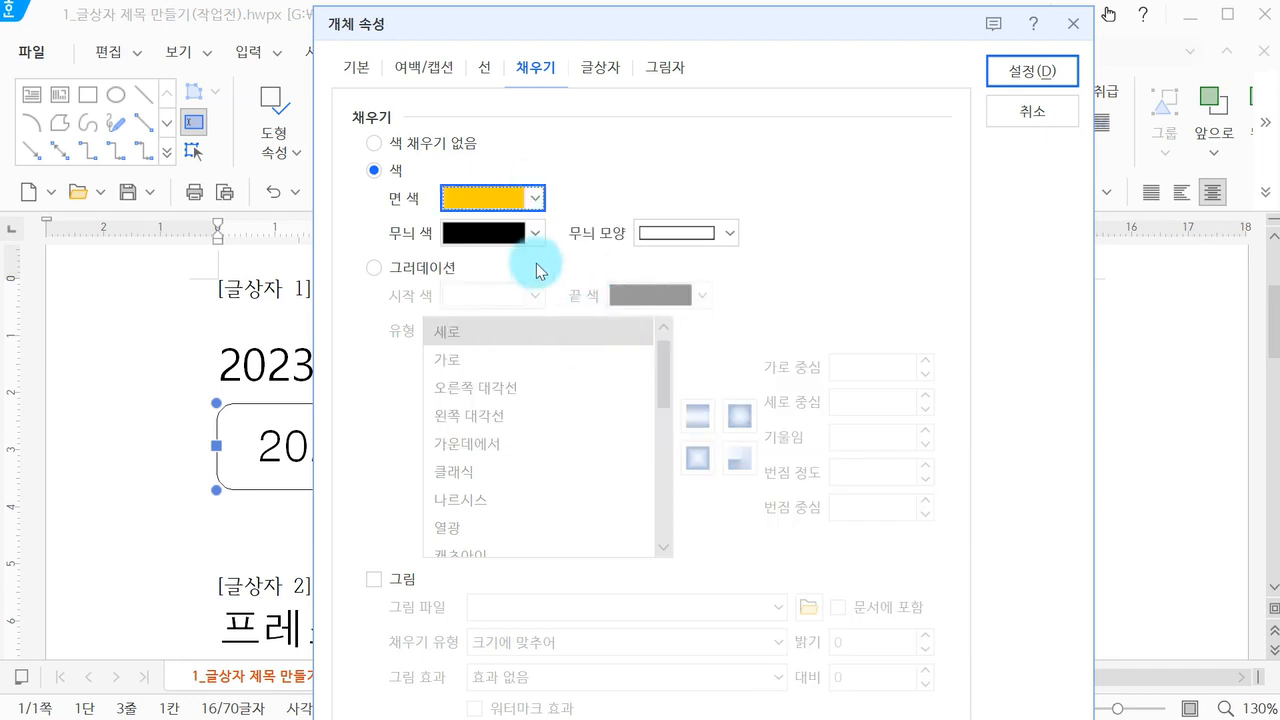
left_click(1040, 78)
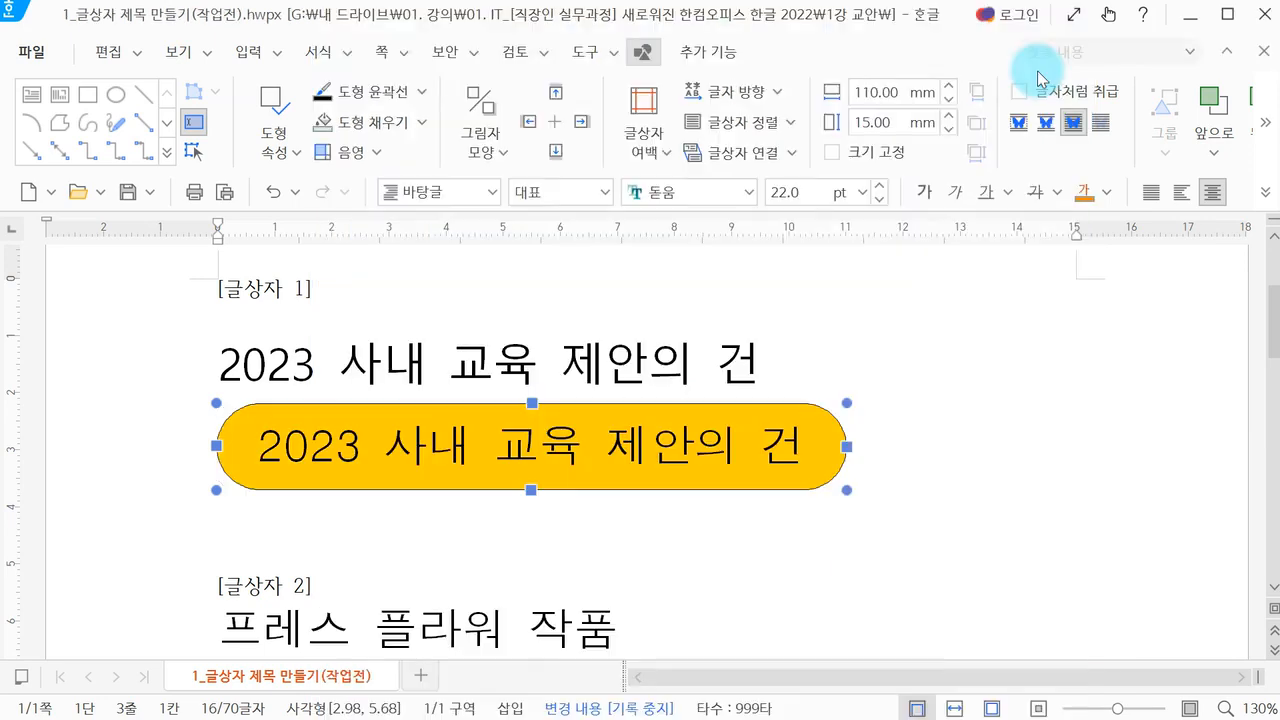
- Set the vertical alignment of the title inside the yellow text box to top
left_click(693, 567)
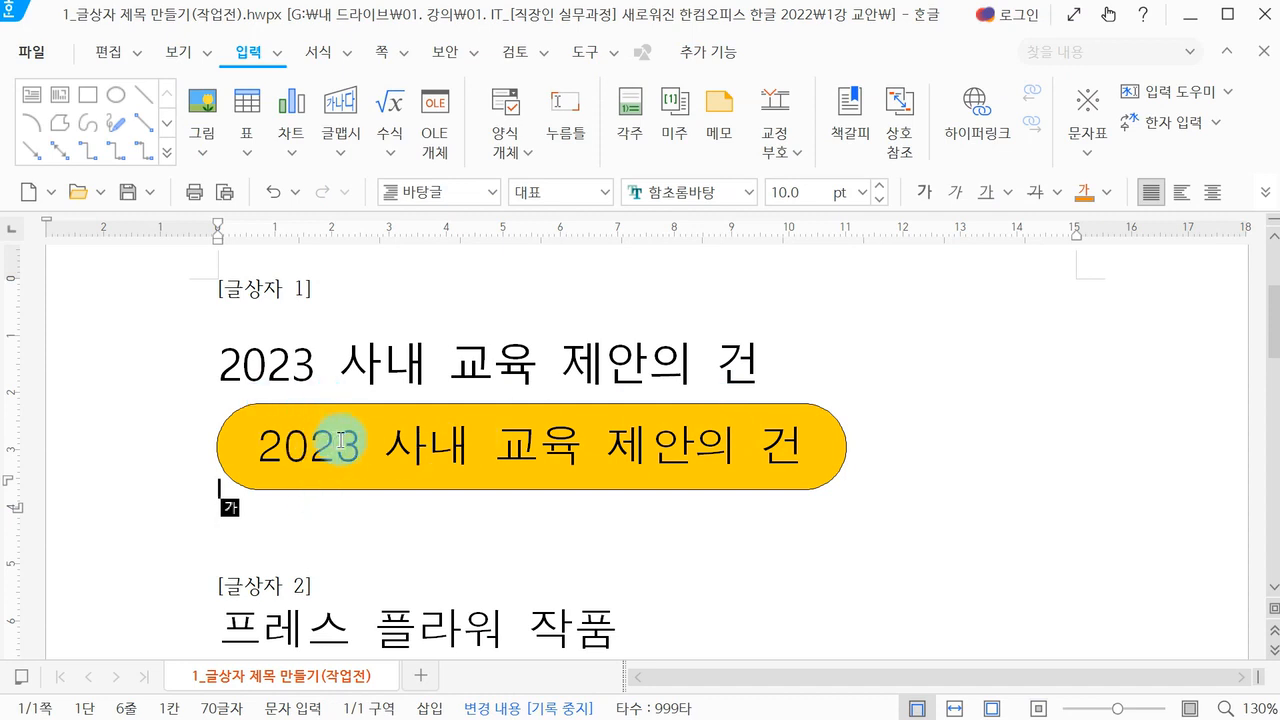
left_click(360, 490)
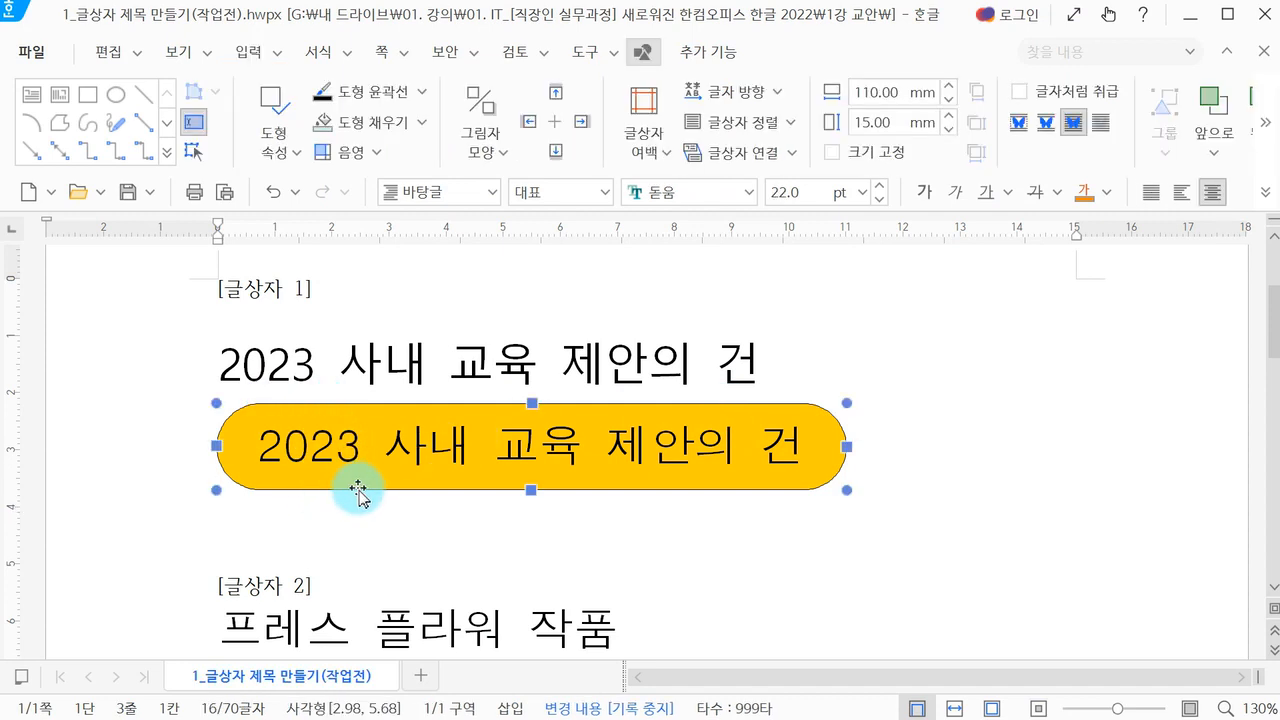
left_click(644, 130)
left_click(530, 16)
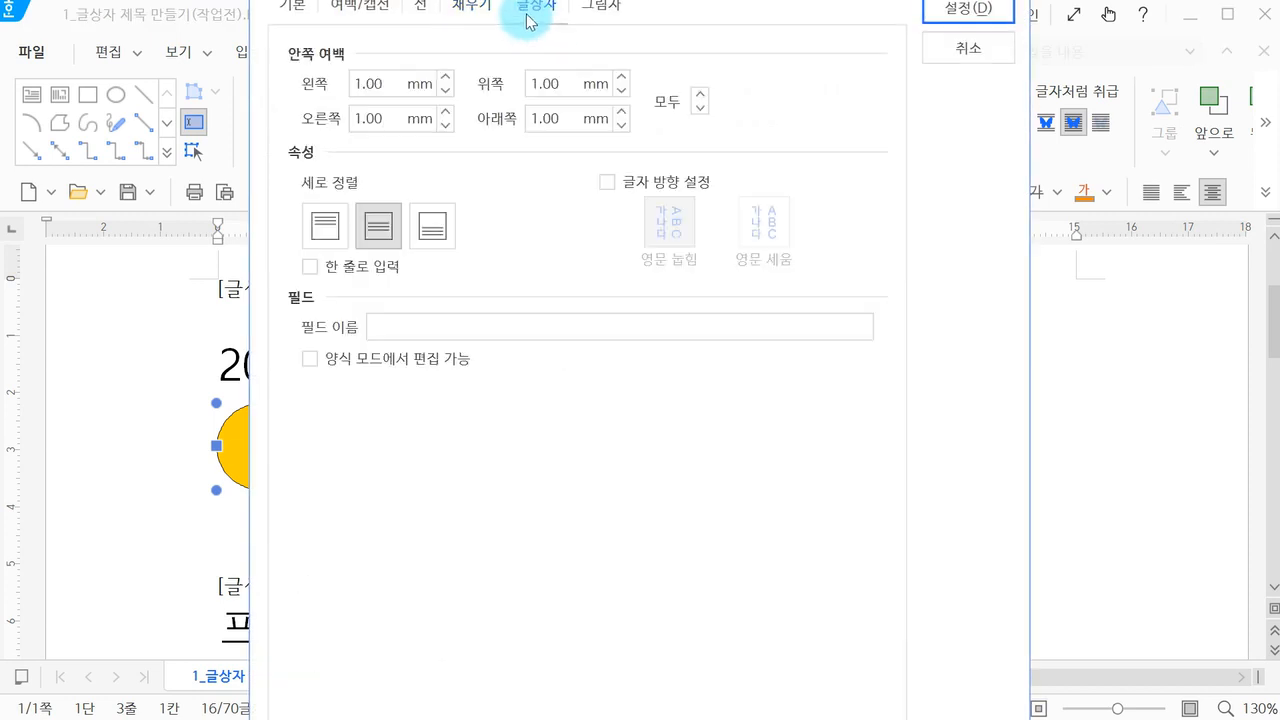
left_click(401, 335)
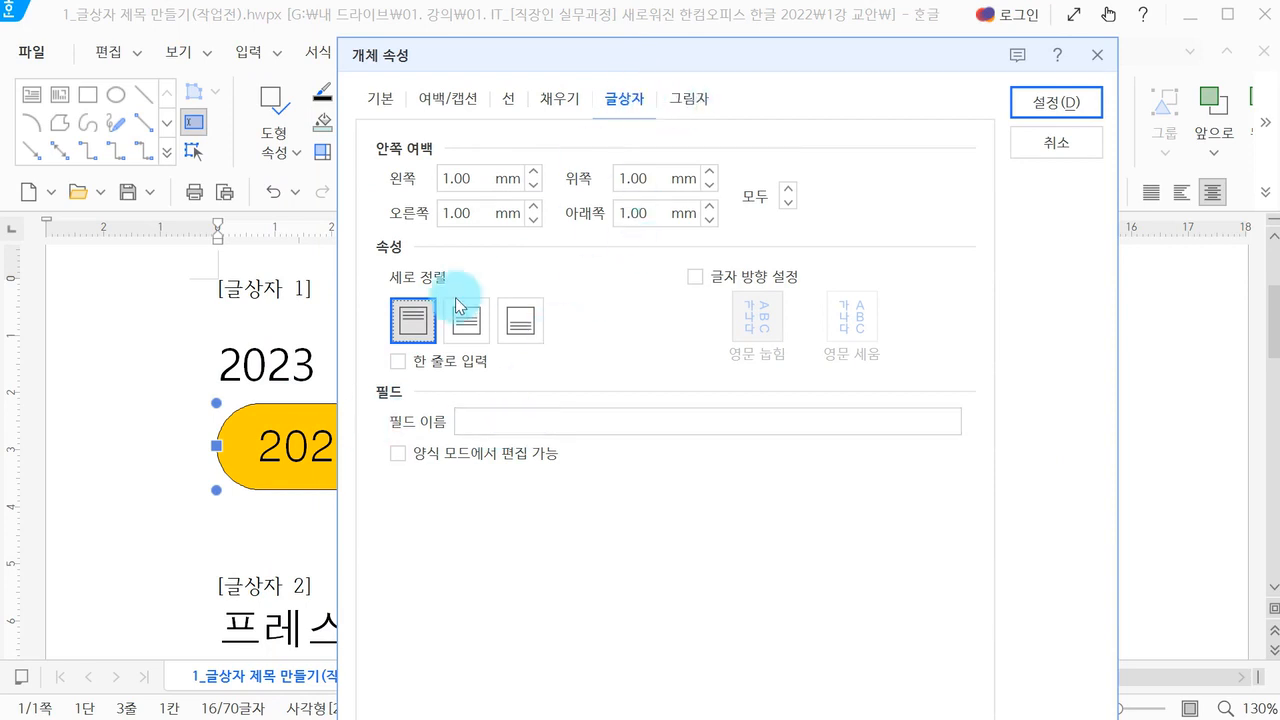
left_click(1056, 102)
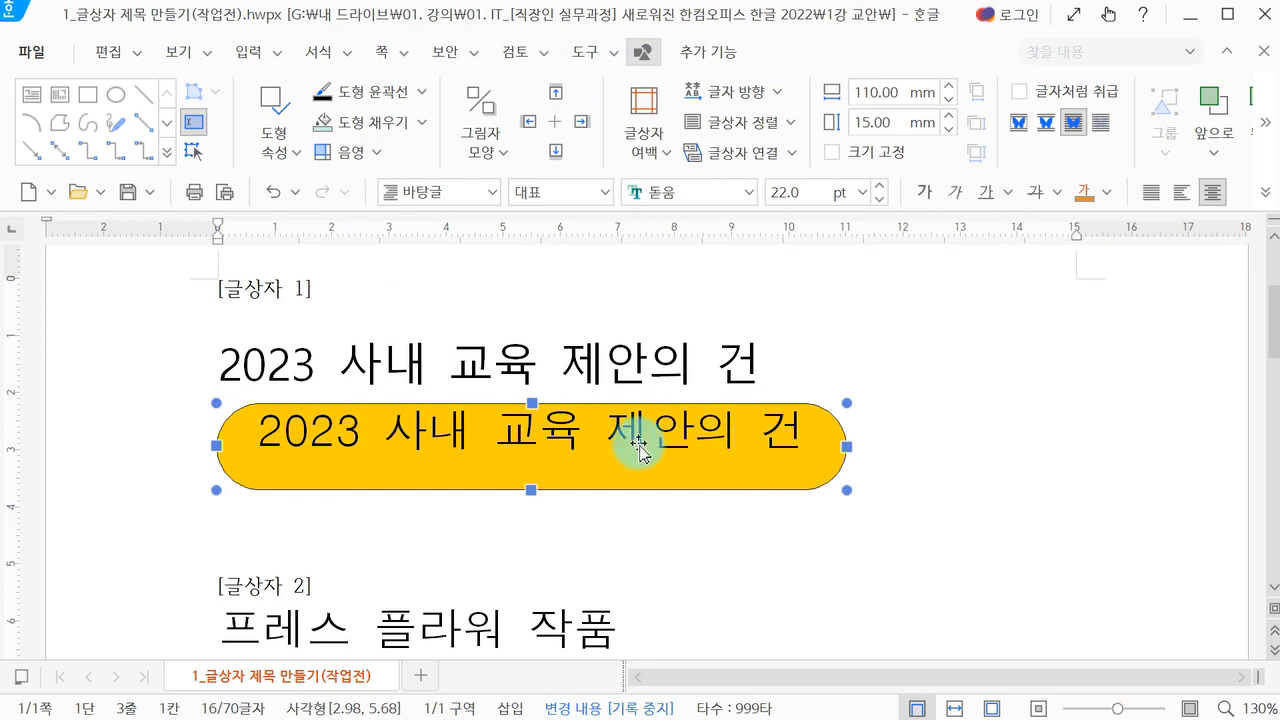
- Change the title's vertical alignment inside the text box to 아래
double_click(637, 443)
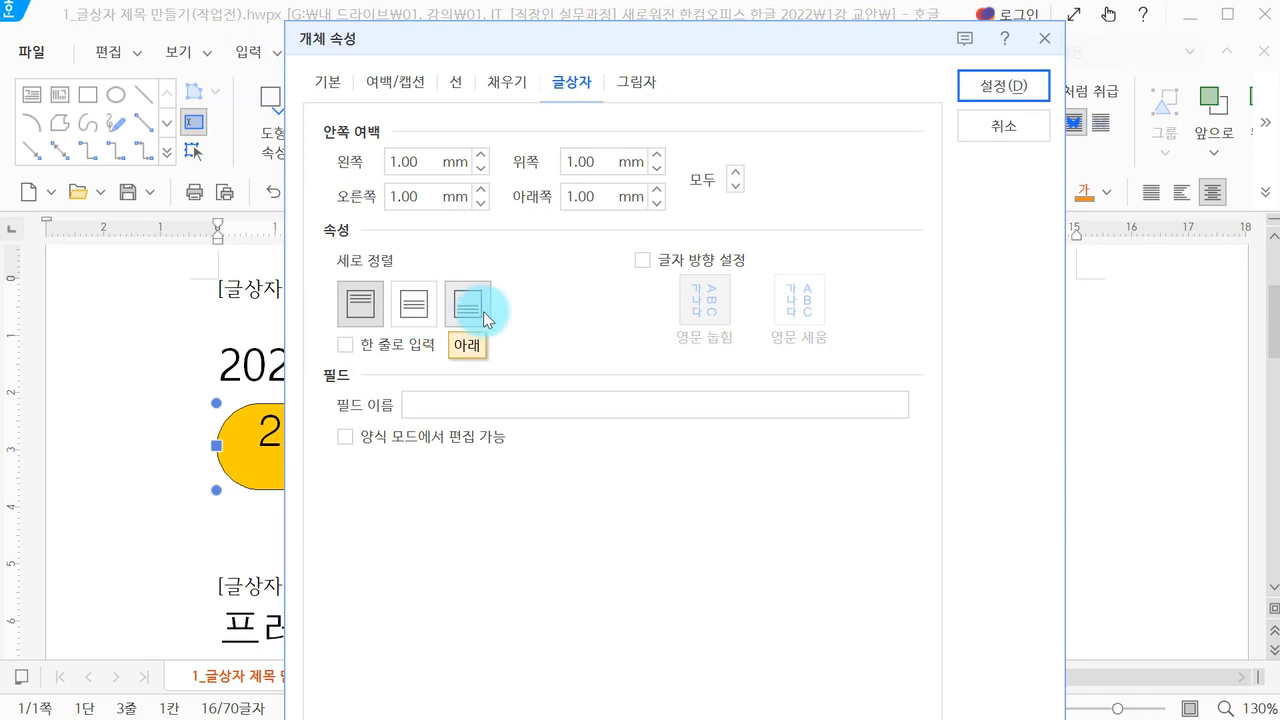
left_click(466, 308)
left_click(982, 86)
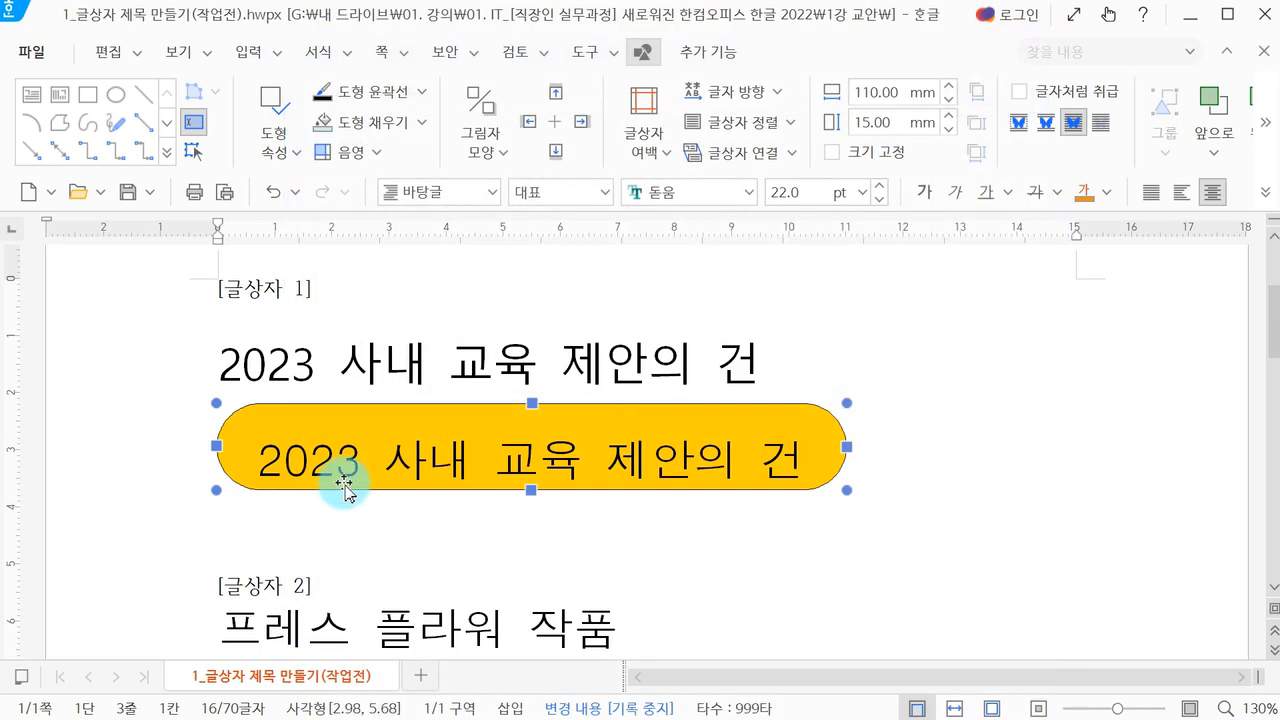
- Set the title's vertical alignment in the text box to middle, trying the 글자 방향 설정 option but leaving it off
double_click(697, 466)
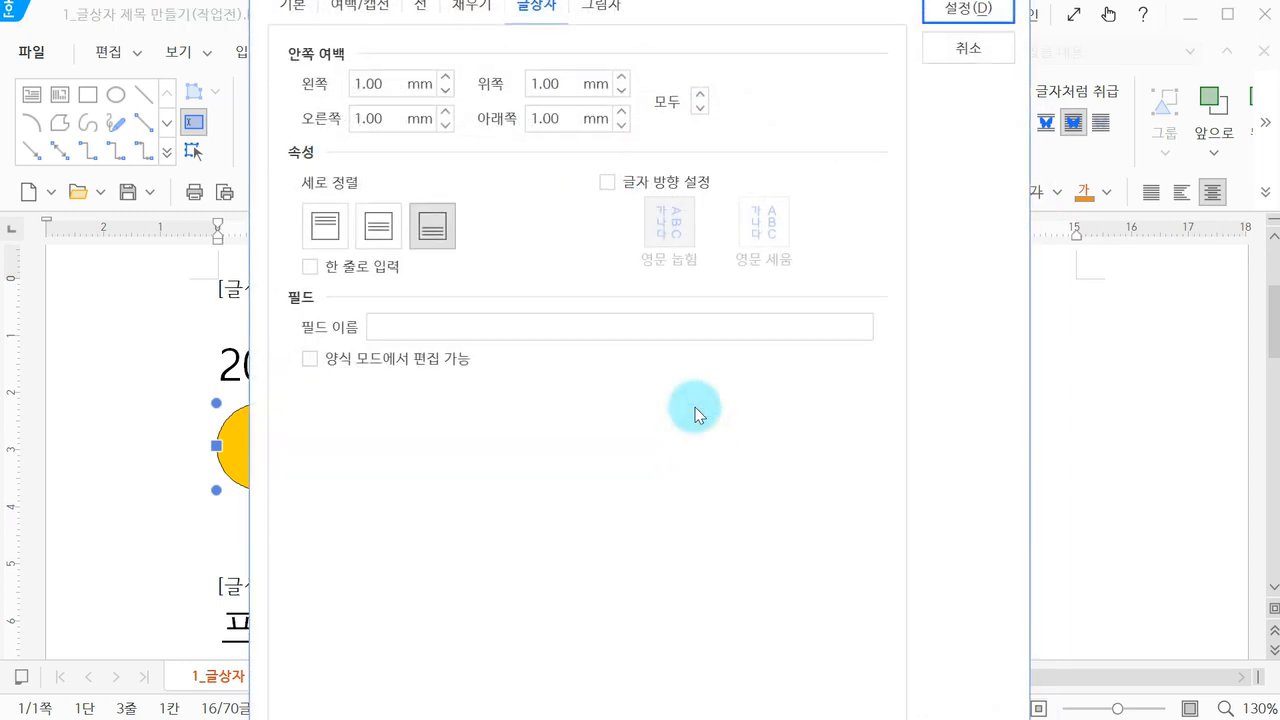
left_click(394, 243)
left_click_drag(701, 0, 710, 56)
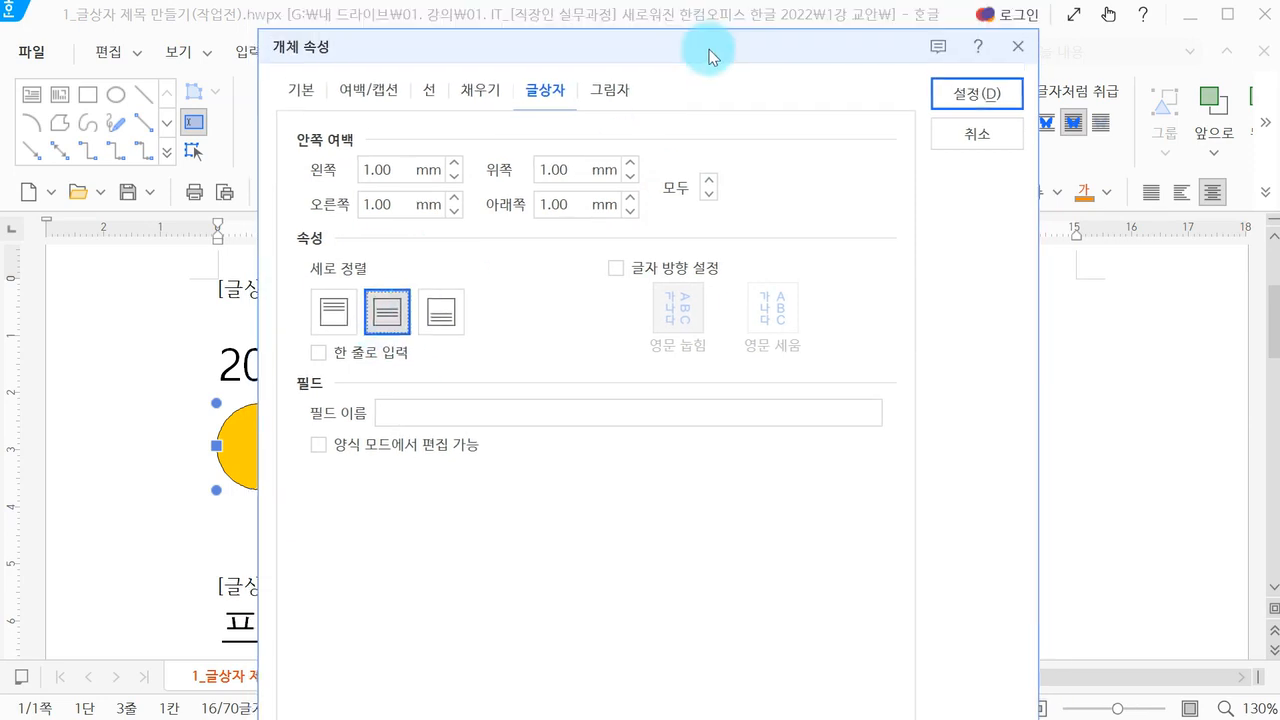
left_click(652, 272)
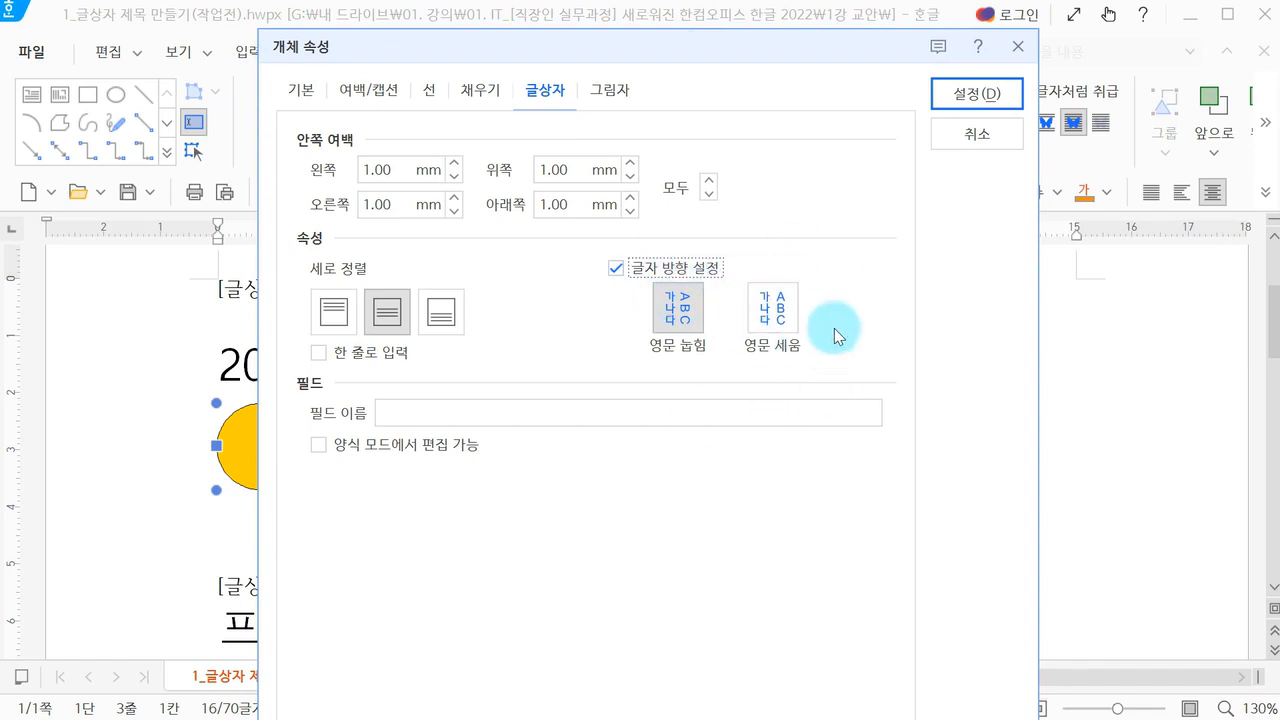
left_click(706, 267)
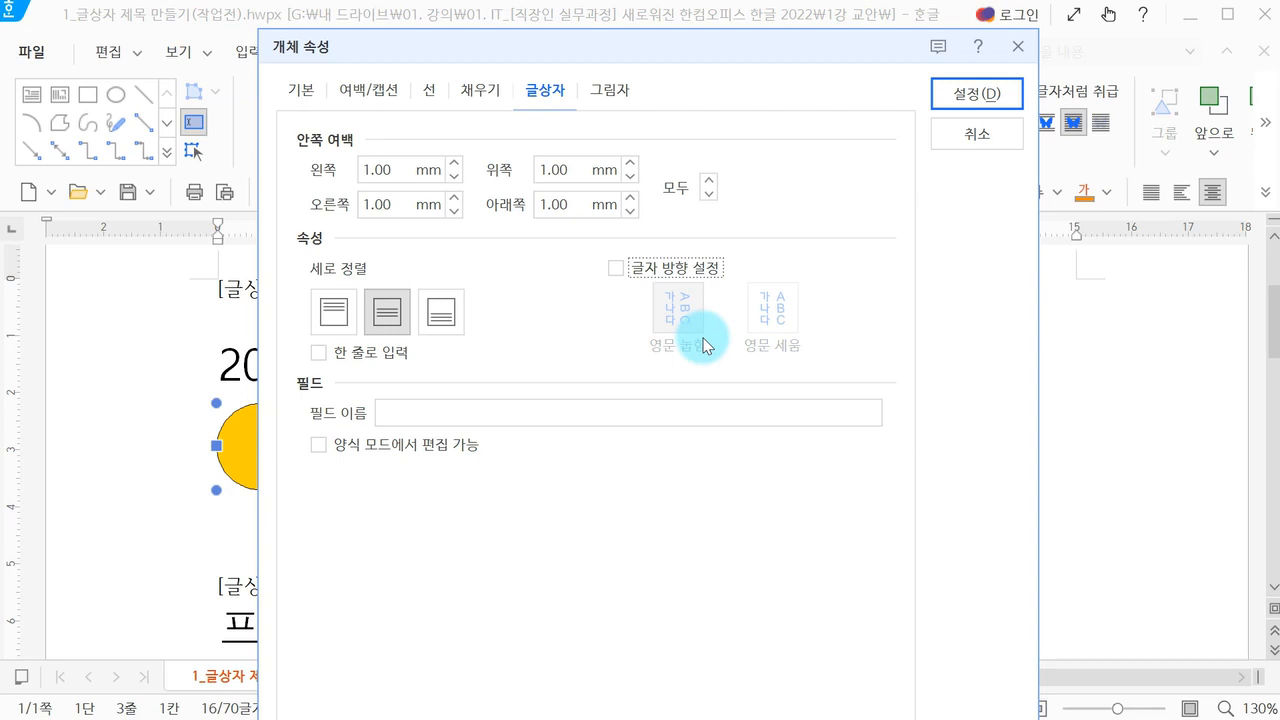
left_click(982, 97)
key("Escape")
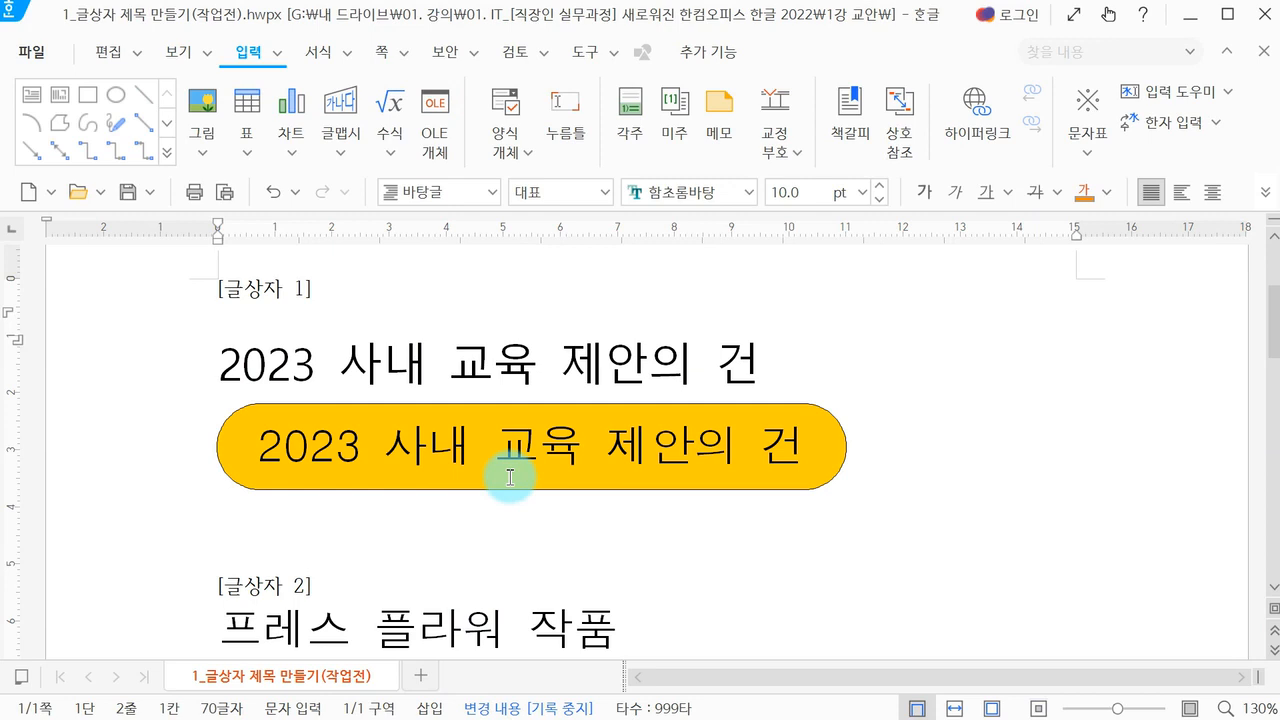
- Add a new line below the "프레스 플라워 작품" text under [글상자 2]
scroll(510, 477, "down", 3)
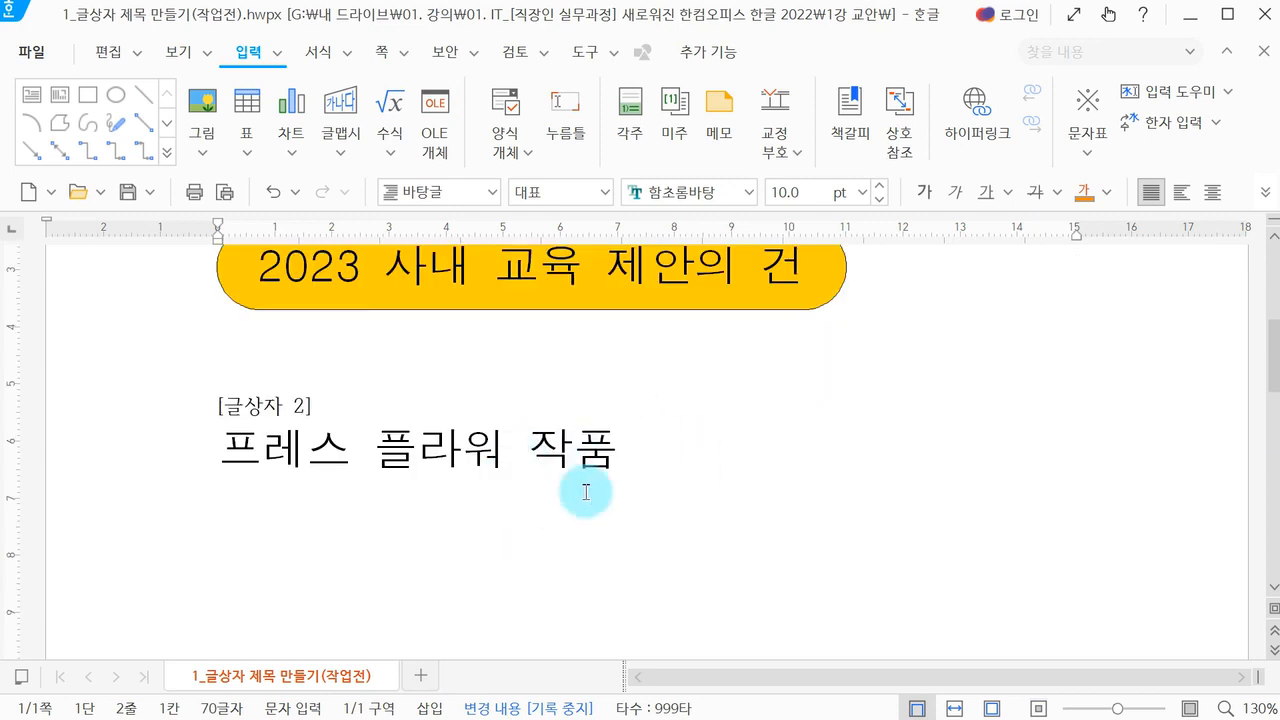
left_click(675, 457)
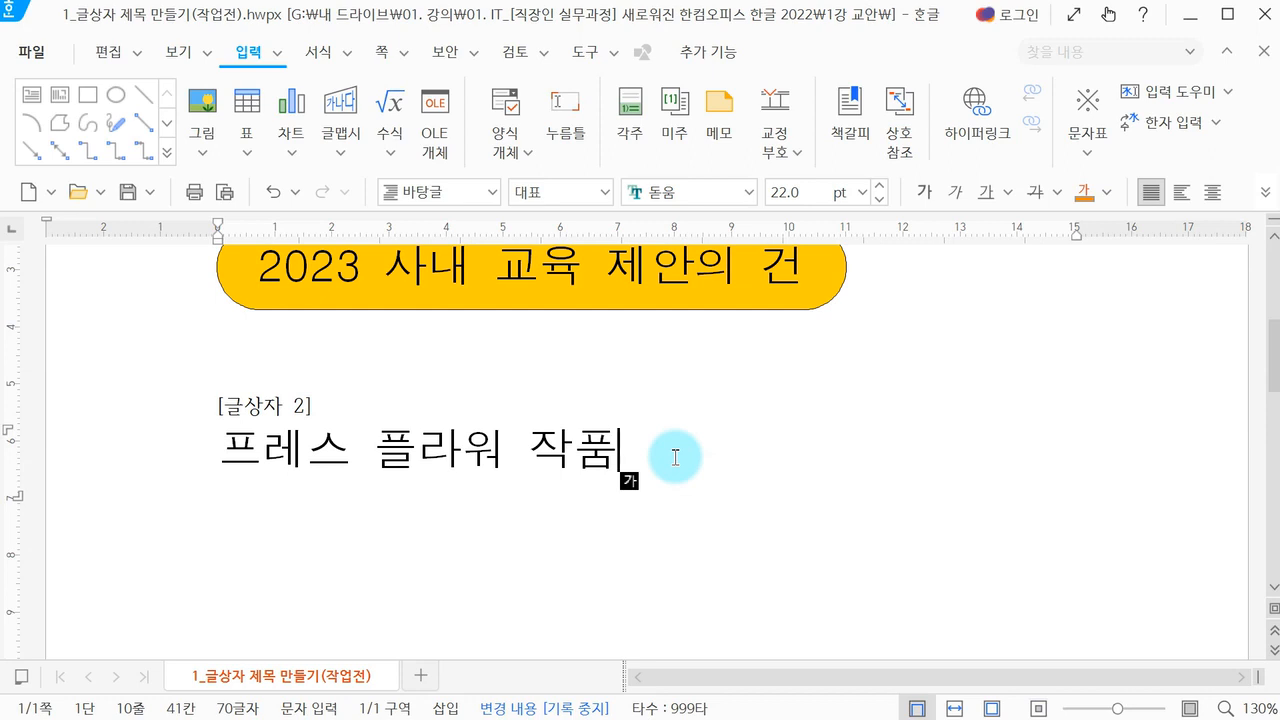
key("Return")
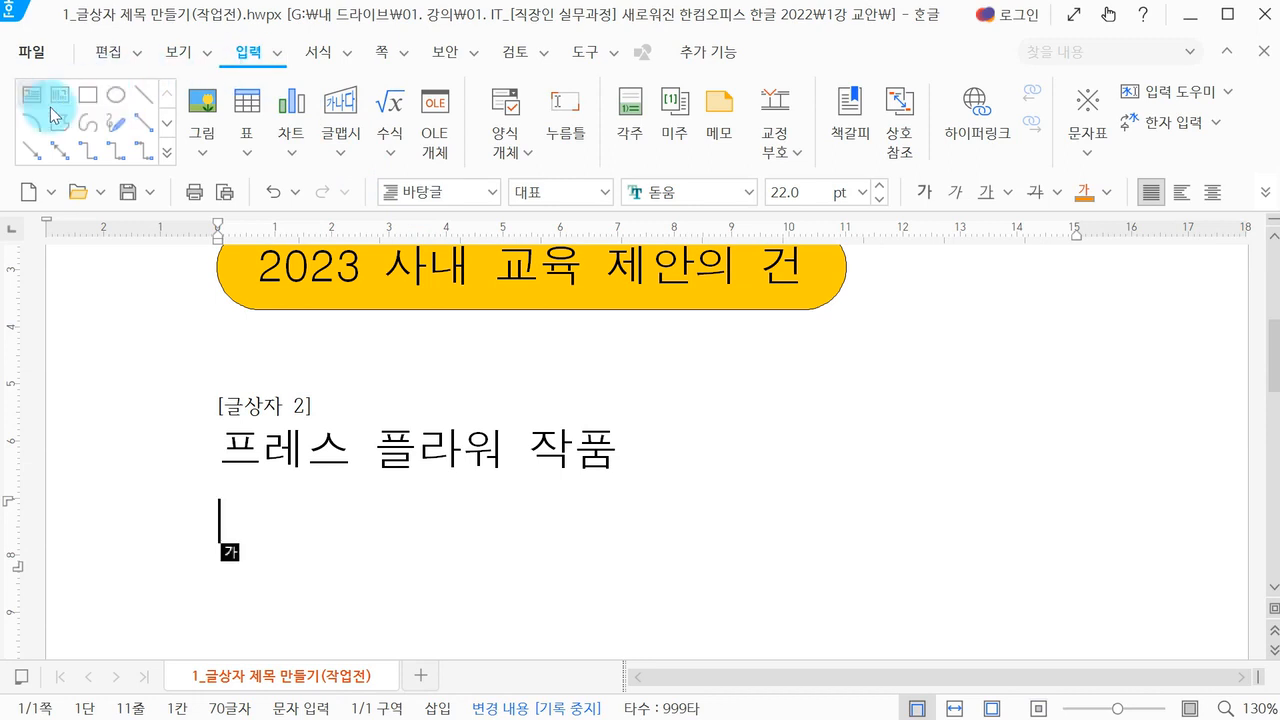
key("ctrl+1")
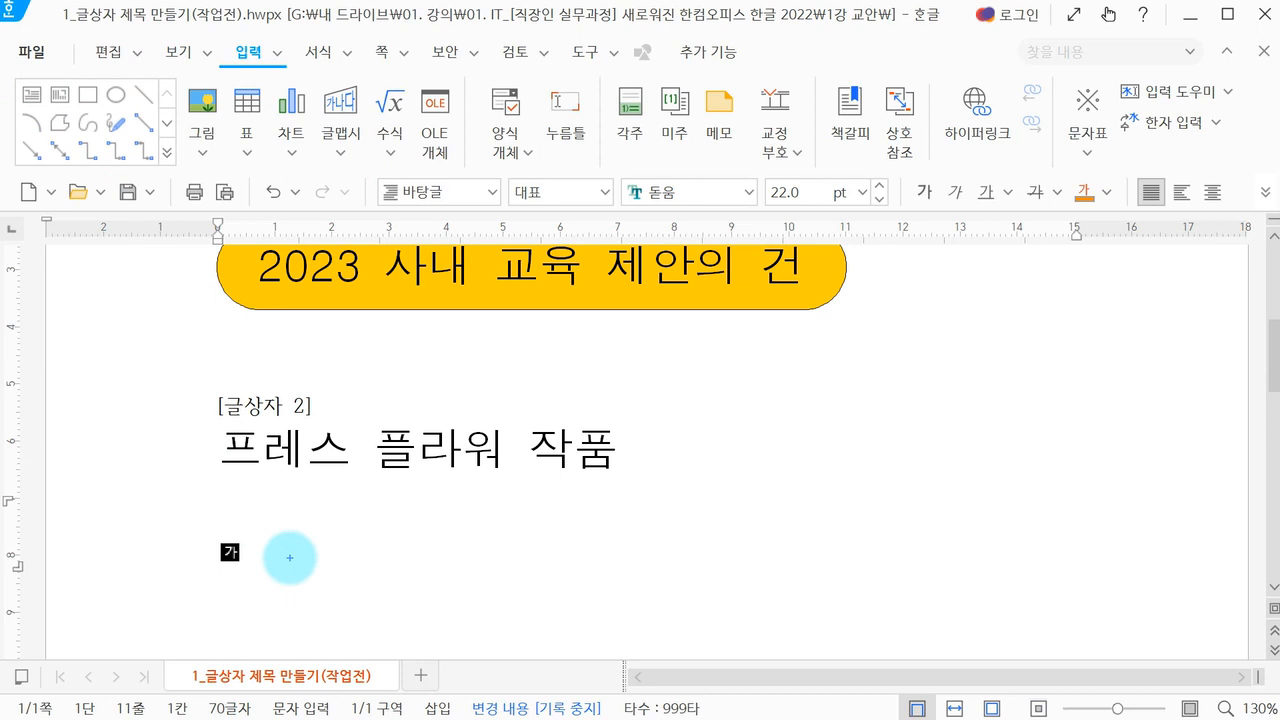
left_click_drag(317, 564, 317, 657)
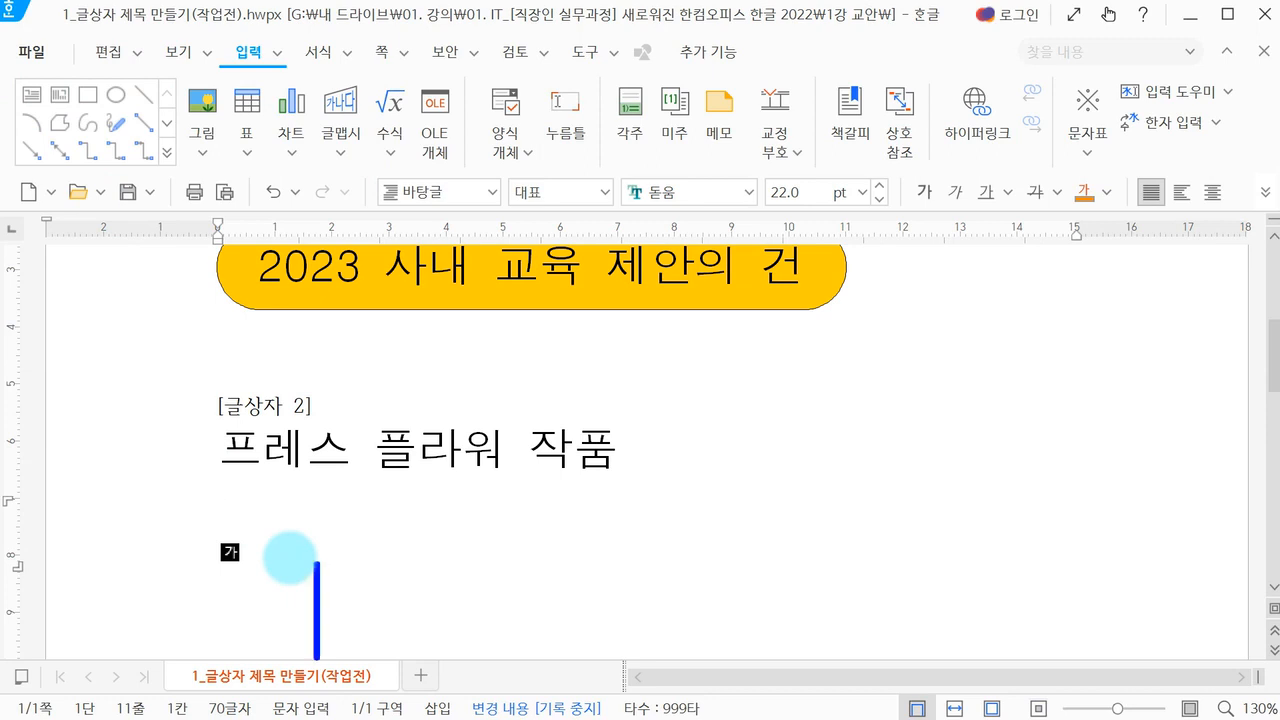
type("C")
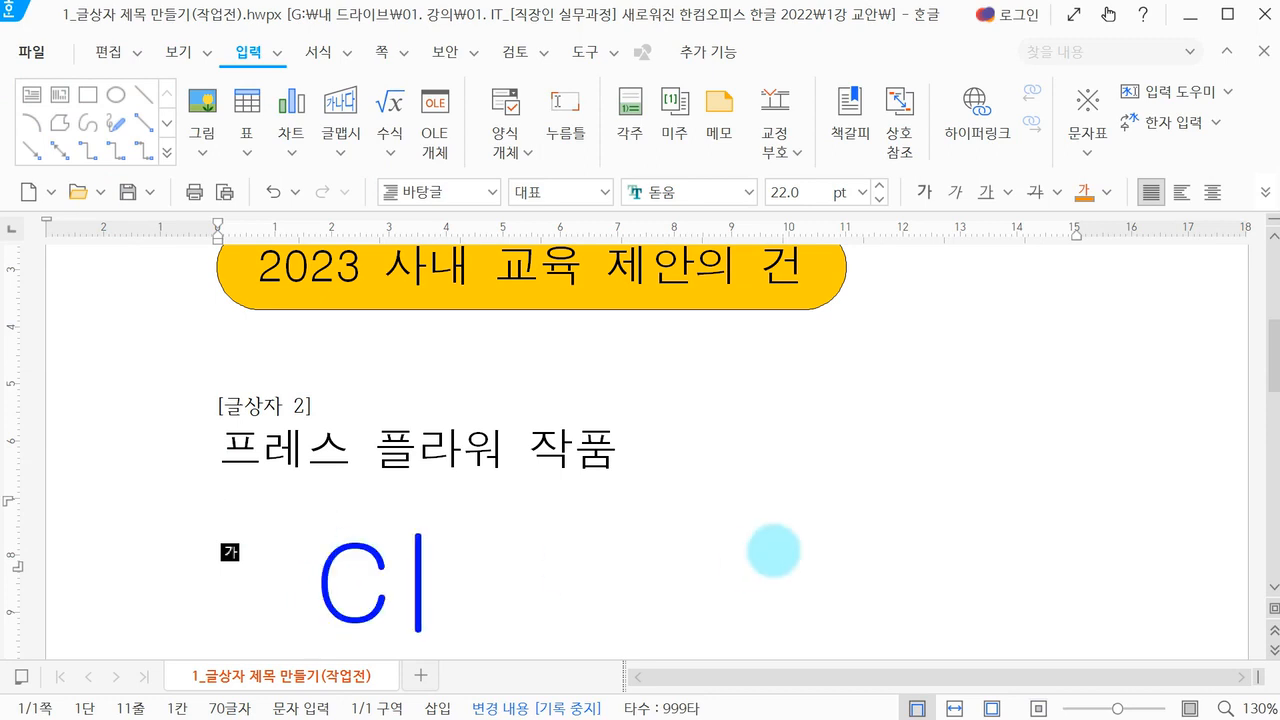
type("trl+N, B")
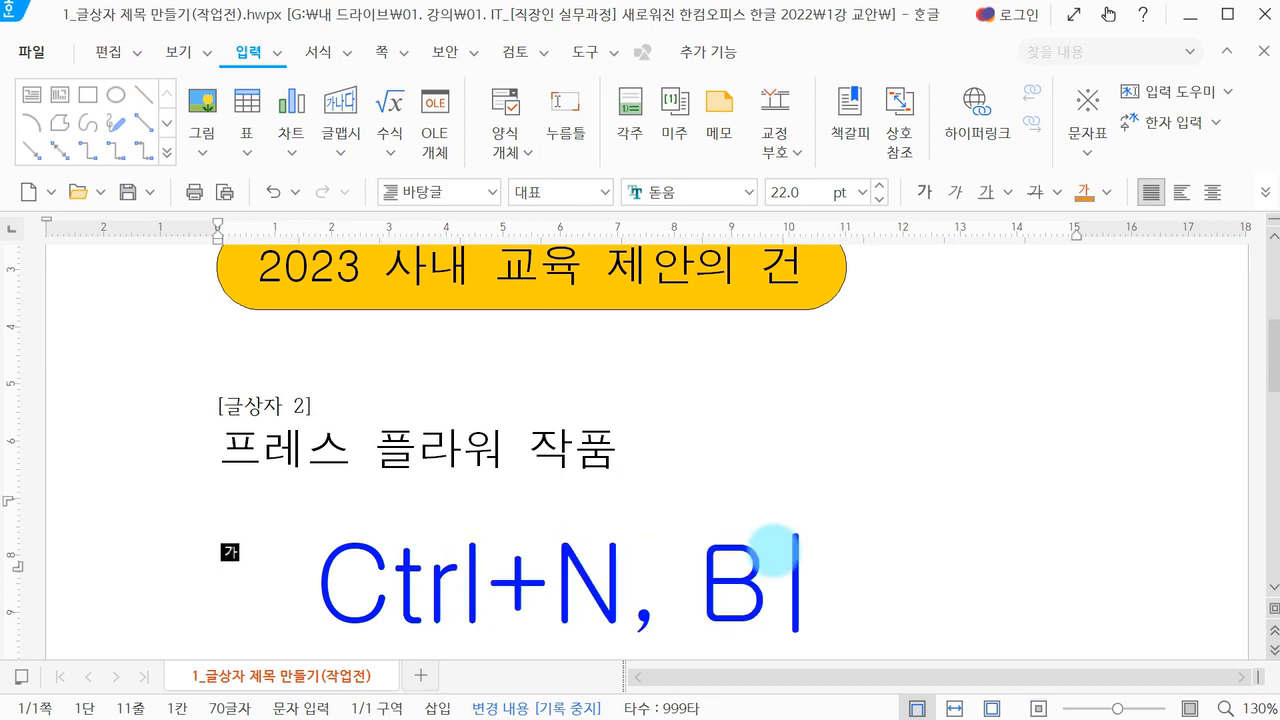
key("Escape")
left_click_drag(548, 633, 616, 633)
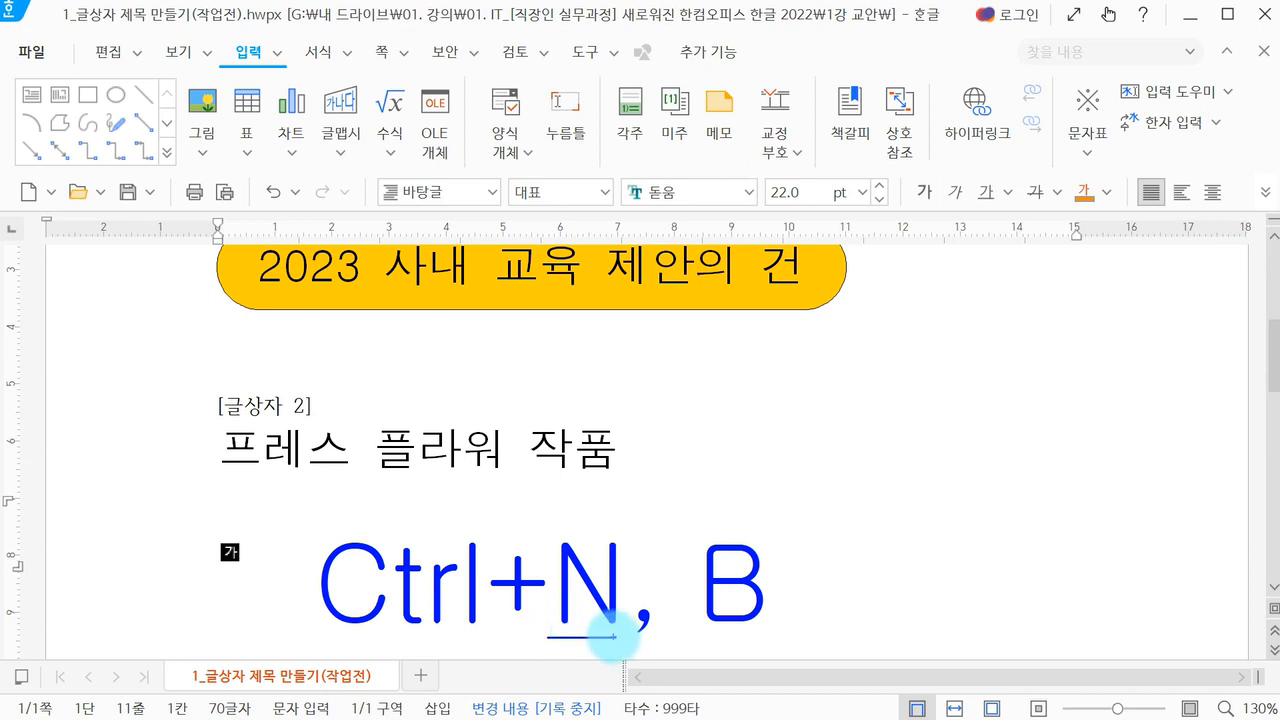
left_click_drag(700, 637, 772, 638)
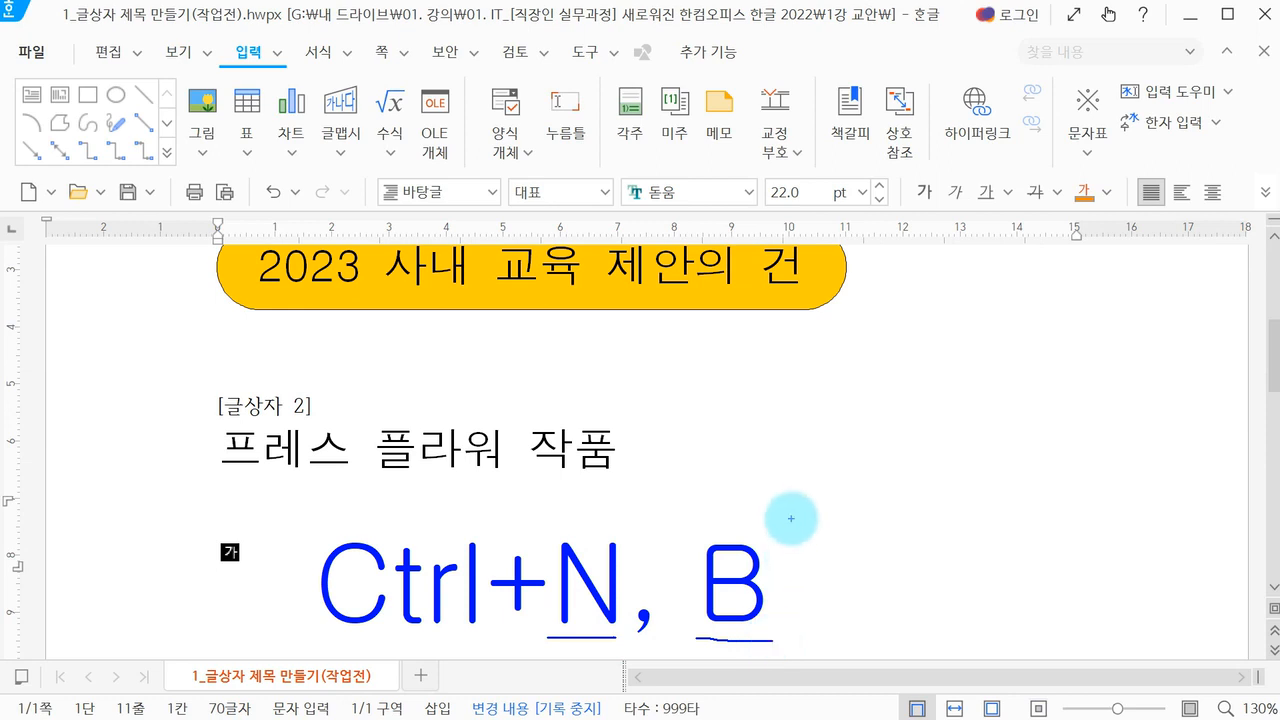
left_click_drag(791, 520, 828, 511)
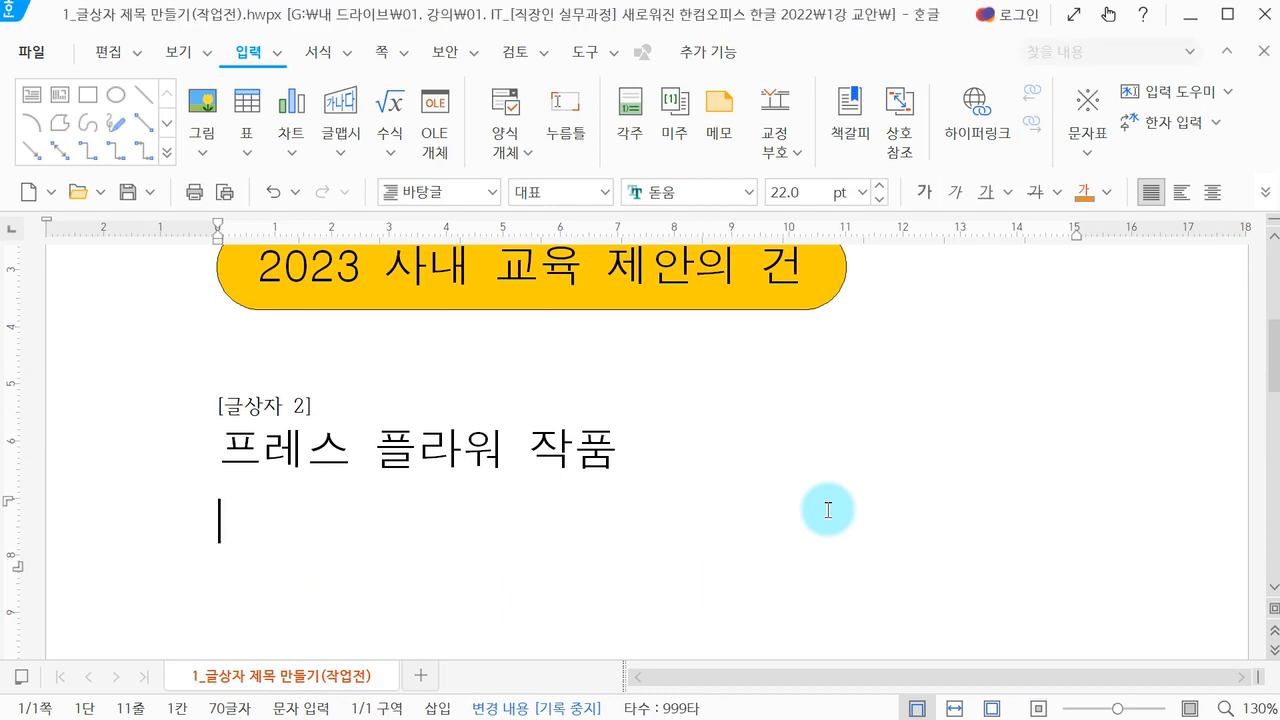
key("ctrl+n")
key("b")
left_click(224, 492)
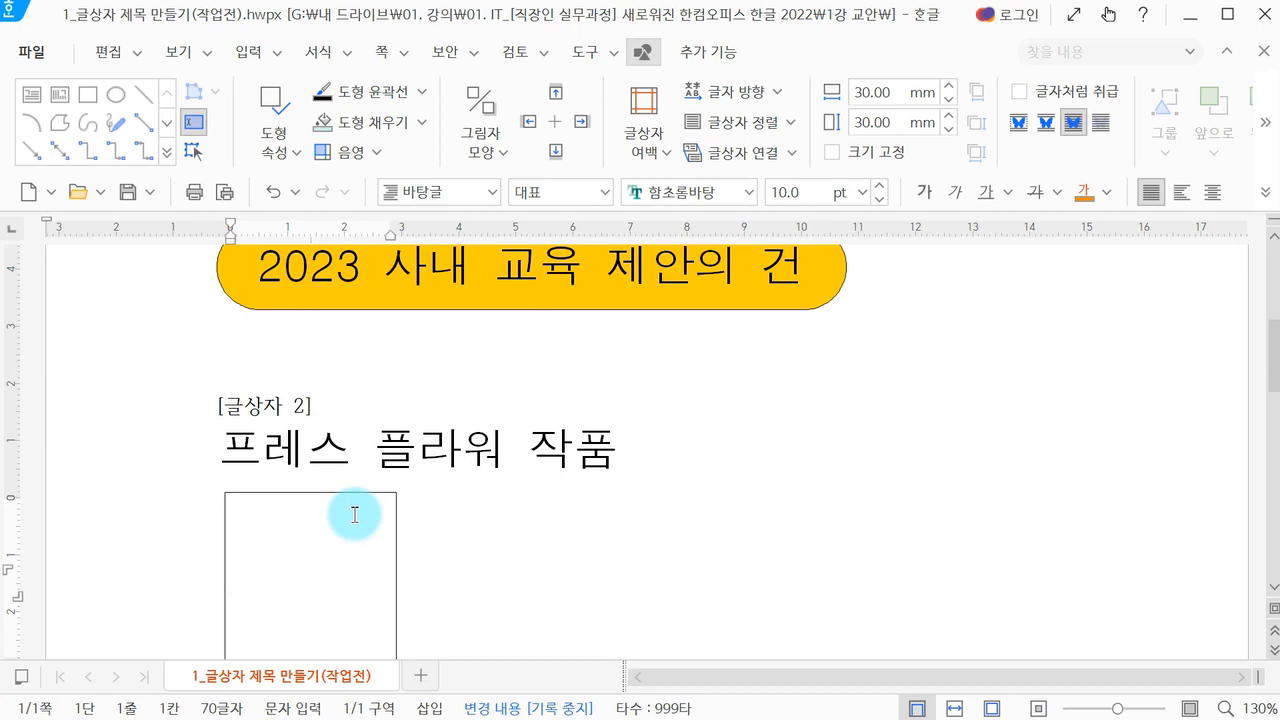
key("Hangul")
key("ctrl+z")
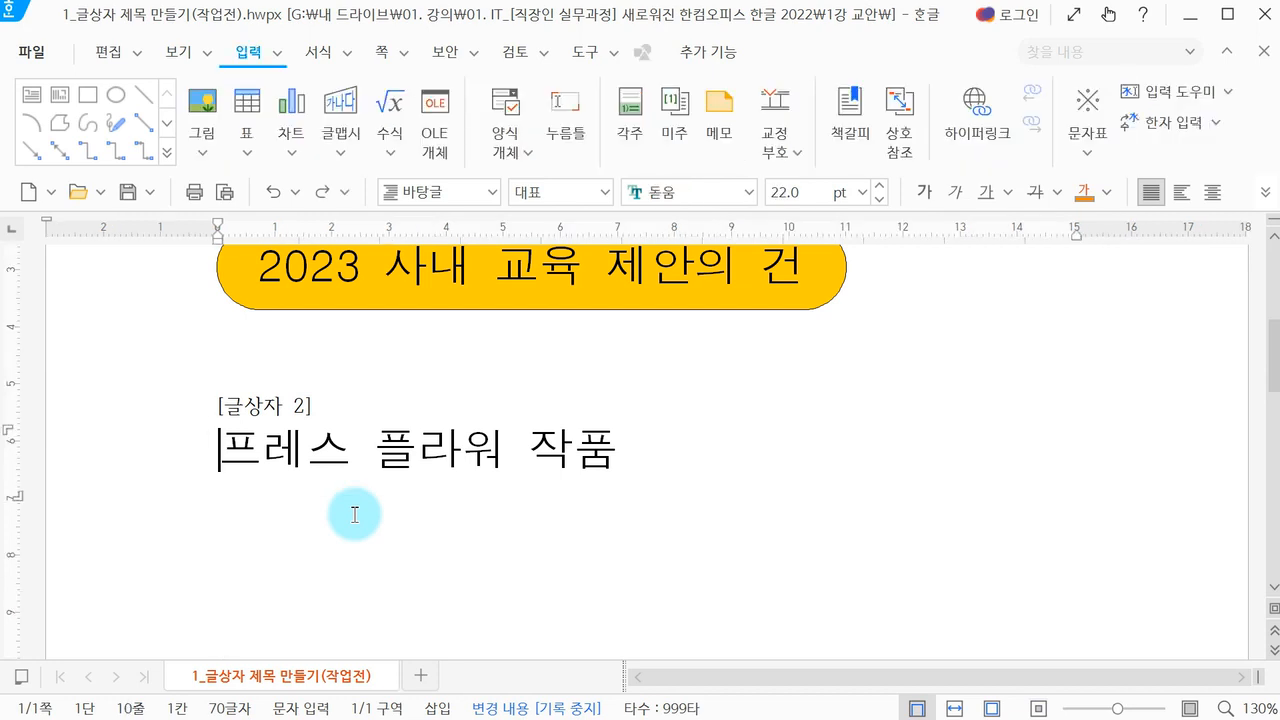
- Draw a text box about 147 mm wide and 18 mm high directly below the "프레스 플라워 작품" line
key("ctrl+n")
key("b")
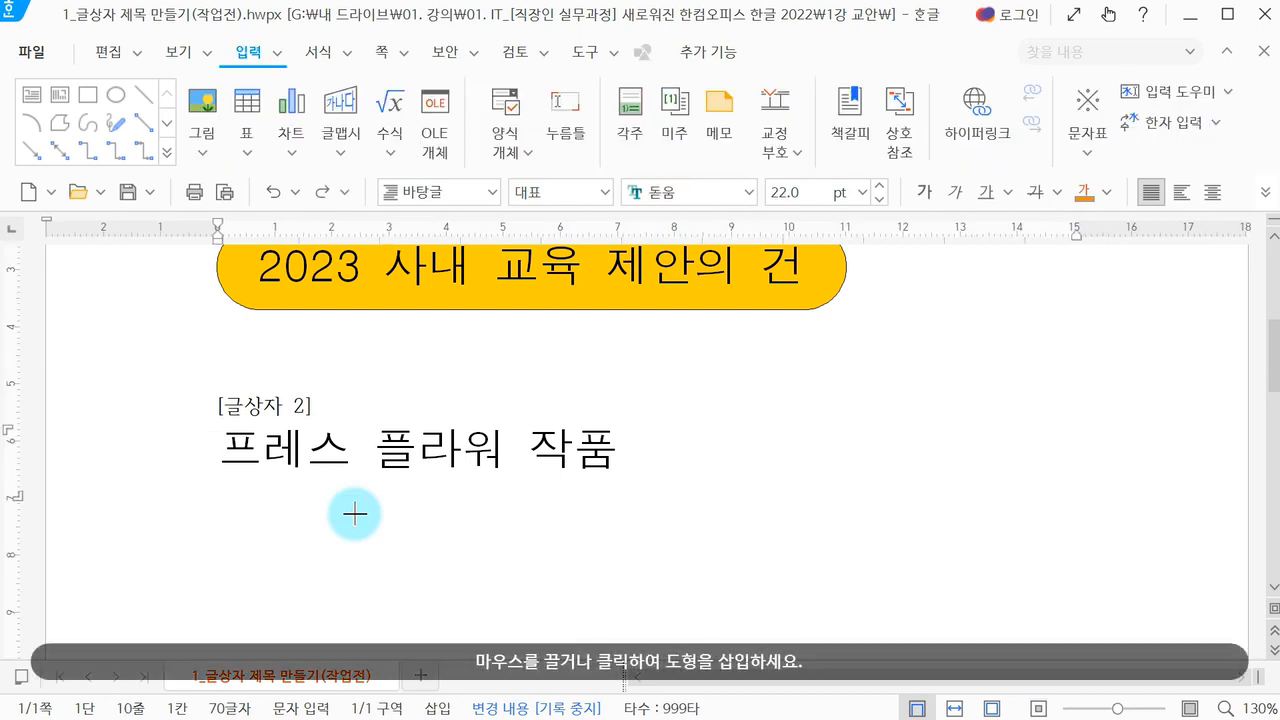
left_click_drag(220, 486, 1060, 590)
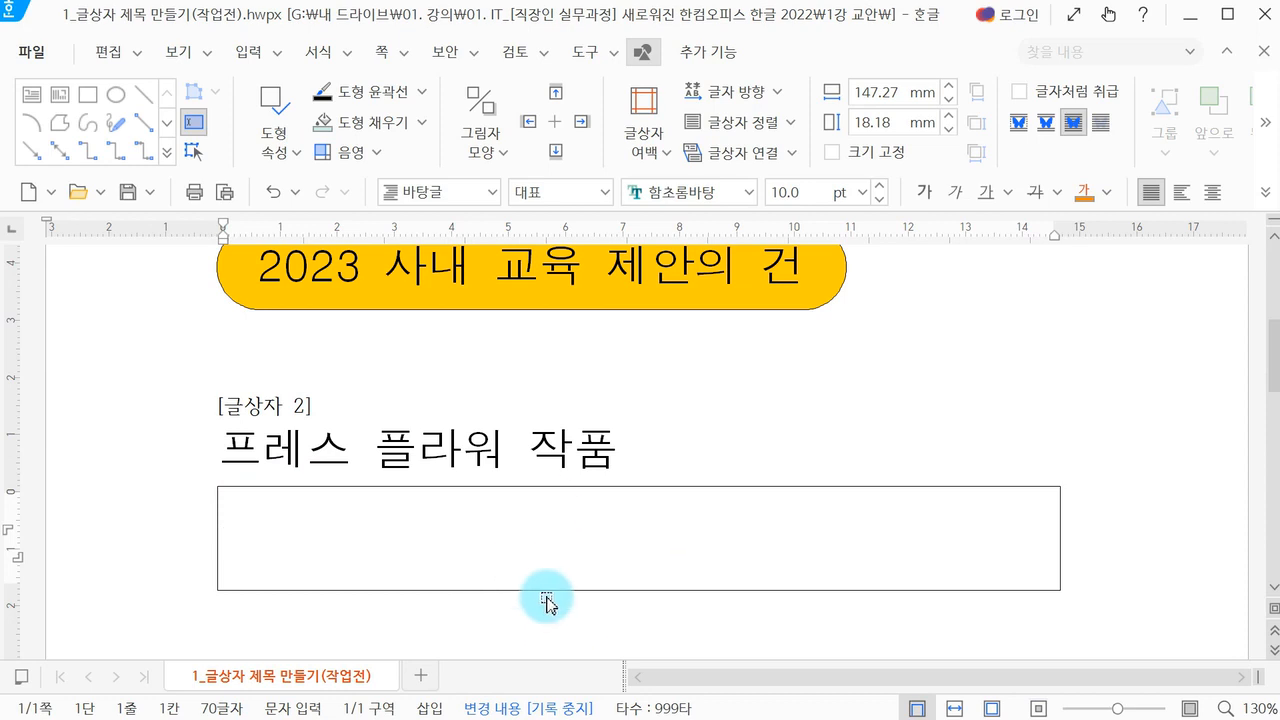
key("Hangul")
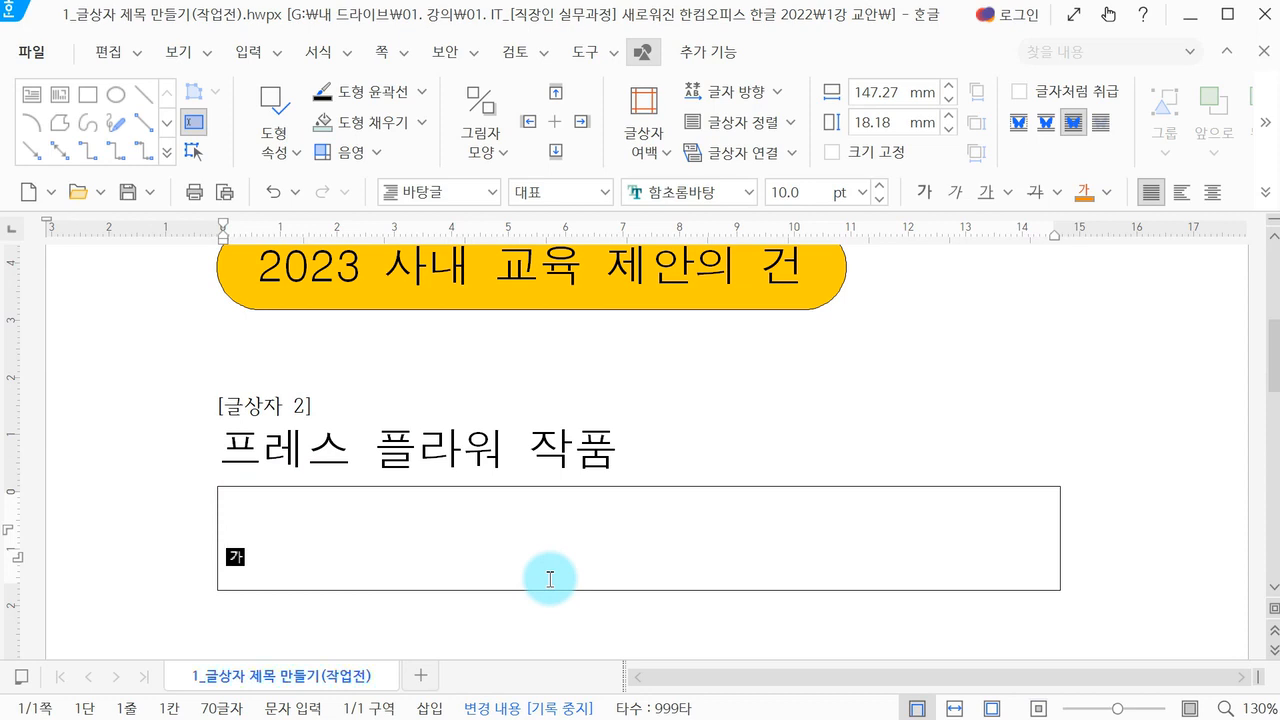
- Shrink the empty text box under [글상자 2] to about 88 mm wide and 12 mm high
left_click(603, 588)
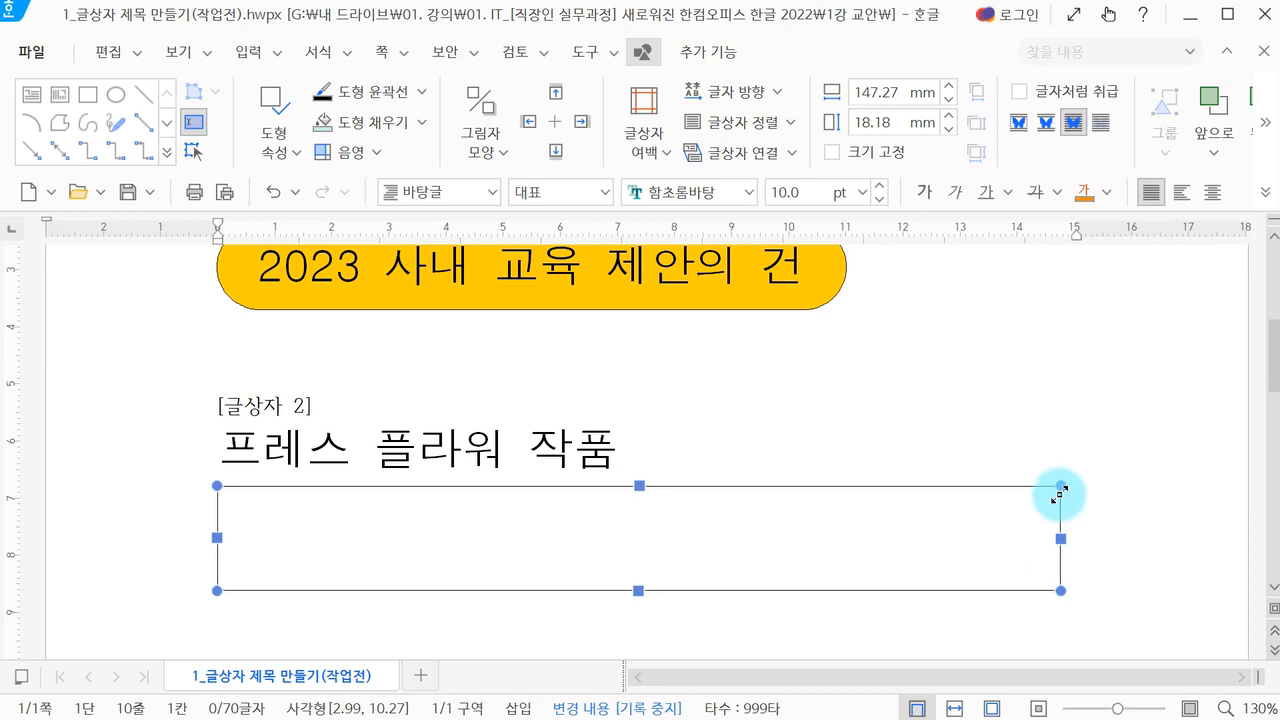
left_click_drag(1062, 532, 721, 538)
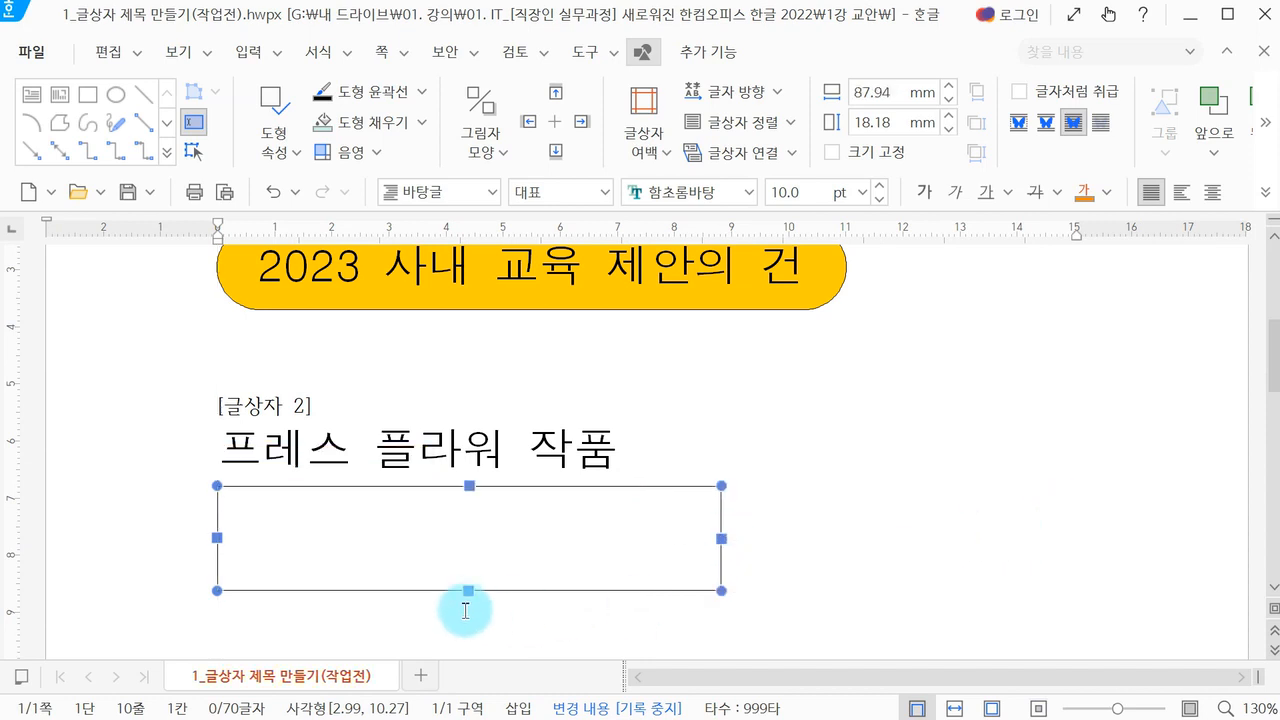
left_click_drag(468, 591, 484, 553)
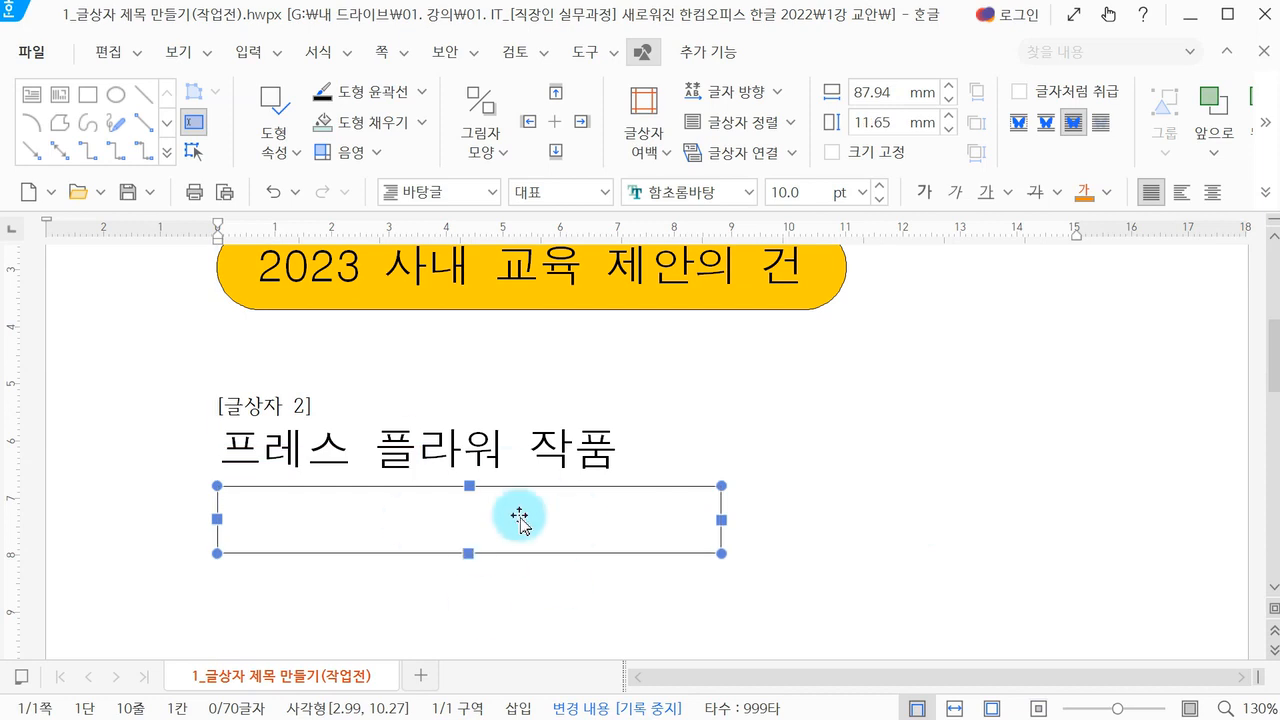
left_click(648, 451)
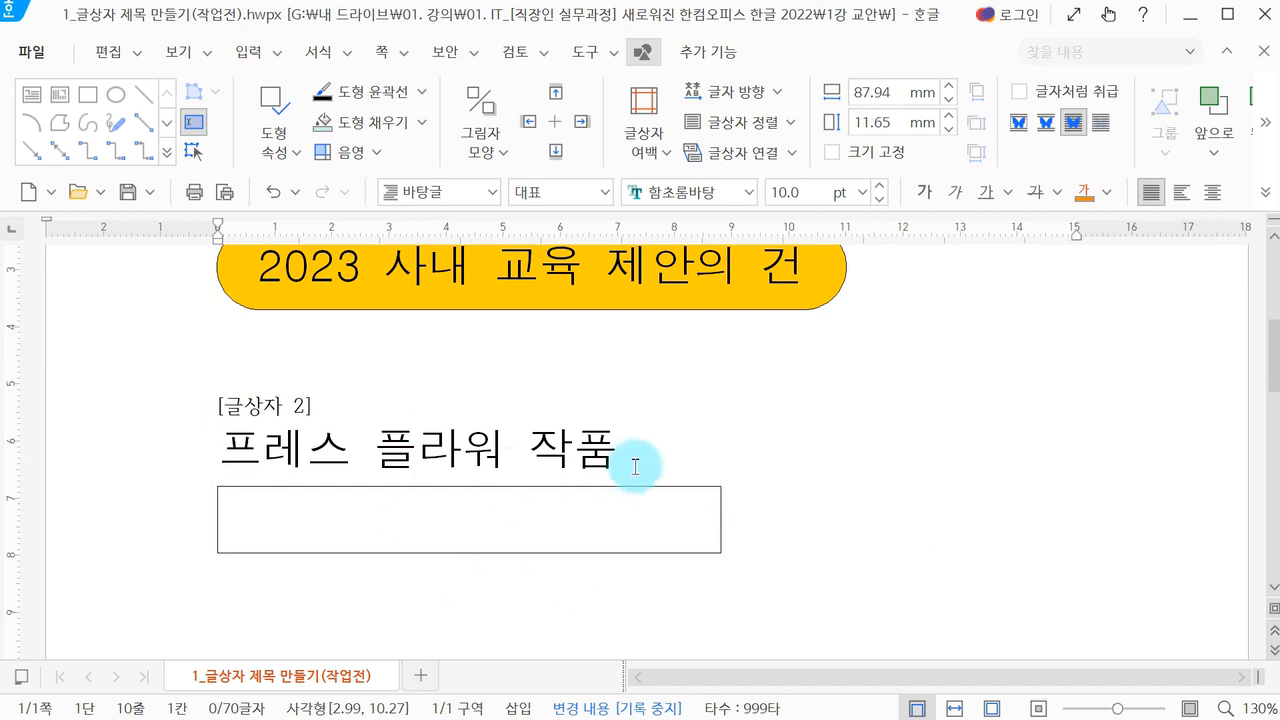
- Enter "프레스 플라워 작품" in the new text box and centre it horizontally
left_click(586, 506)
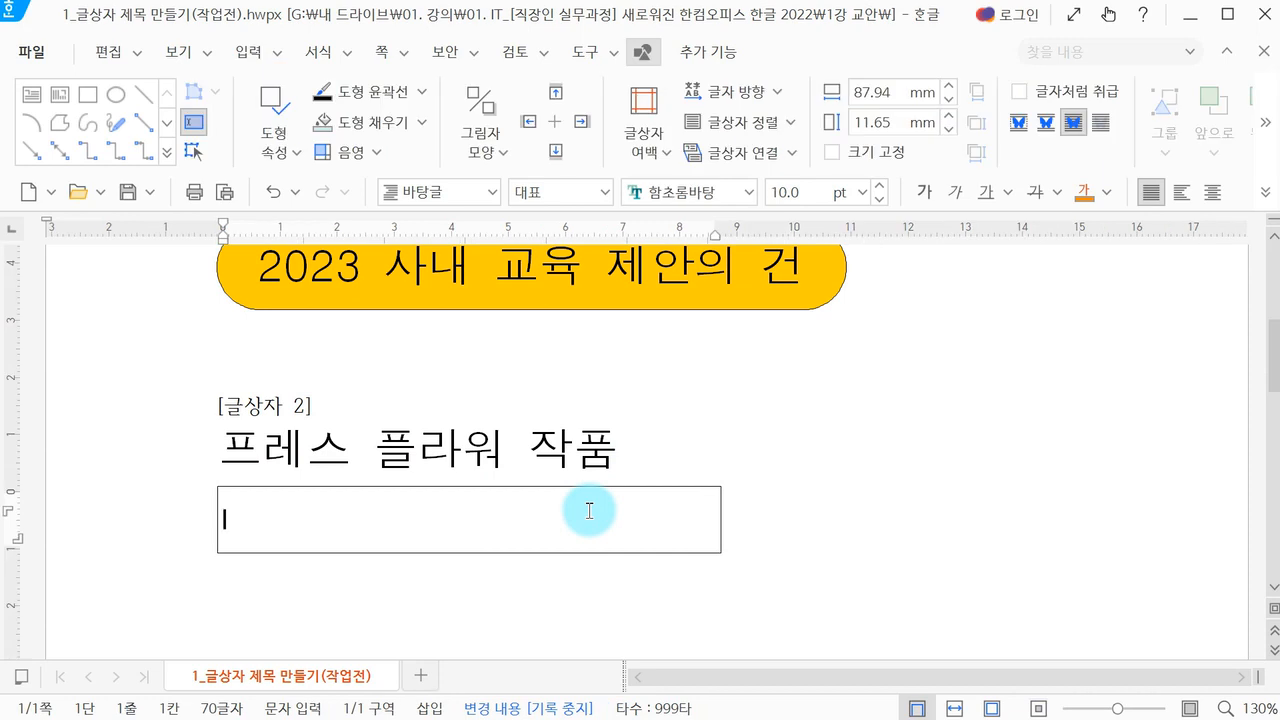
type("프렛스 플라")
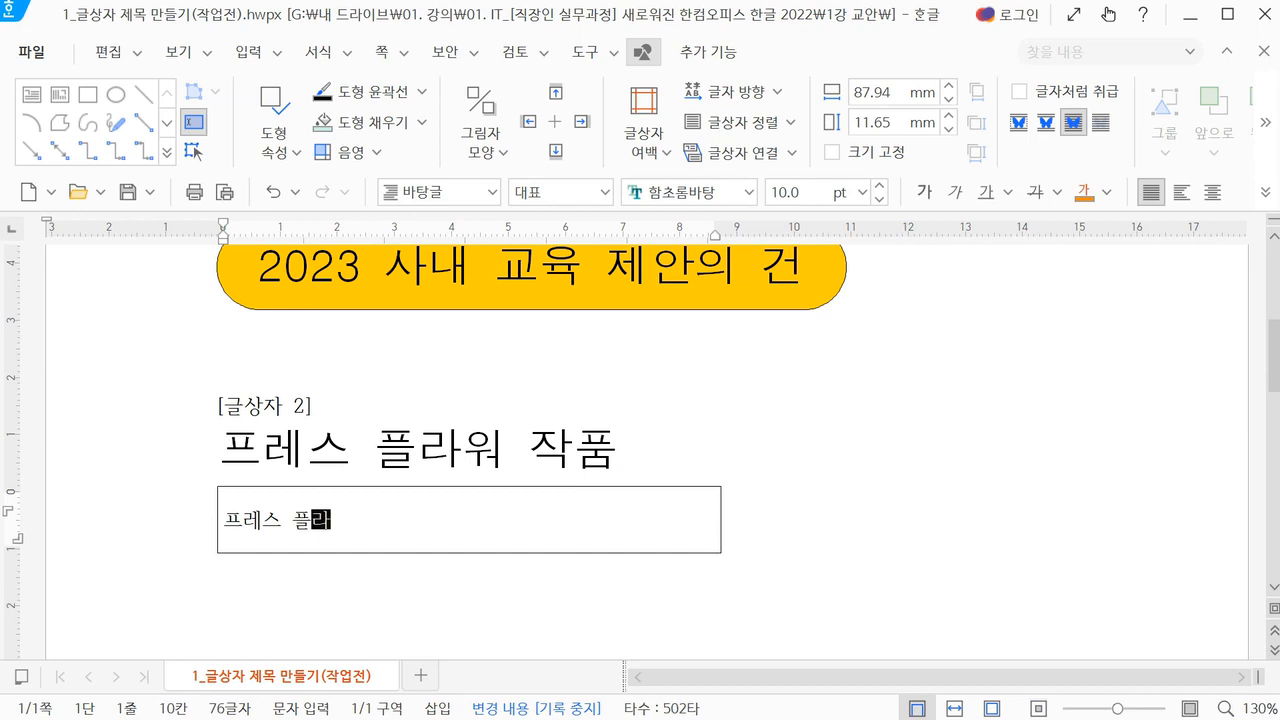
type("워 작품")
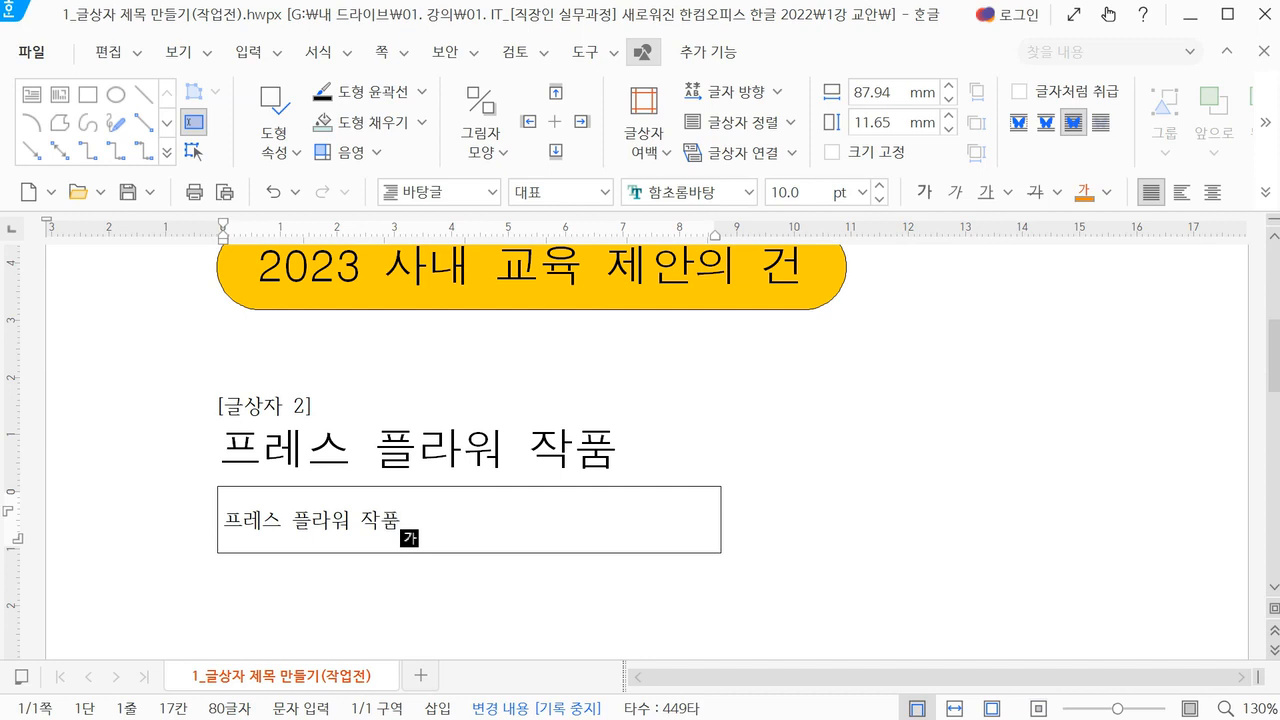
left_click(423, 531)
left_click_drag(423, 531, 213, 537)
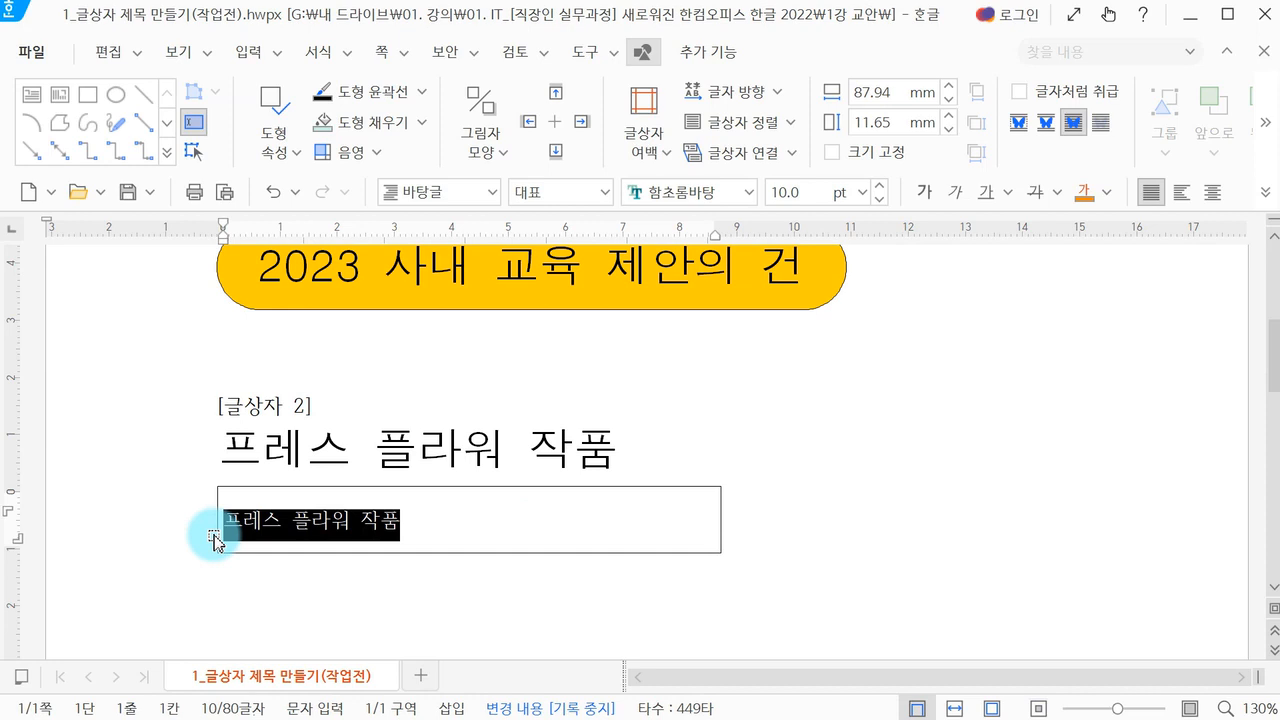
left_click(1215, 195)
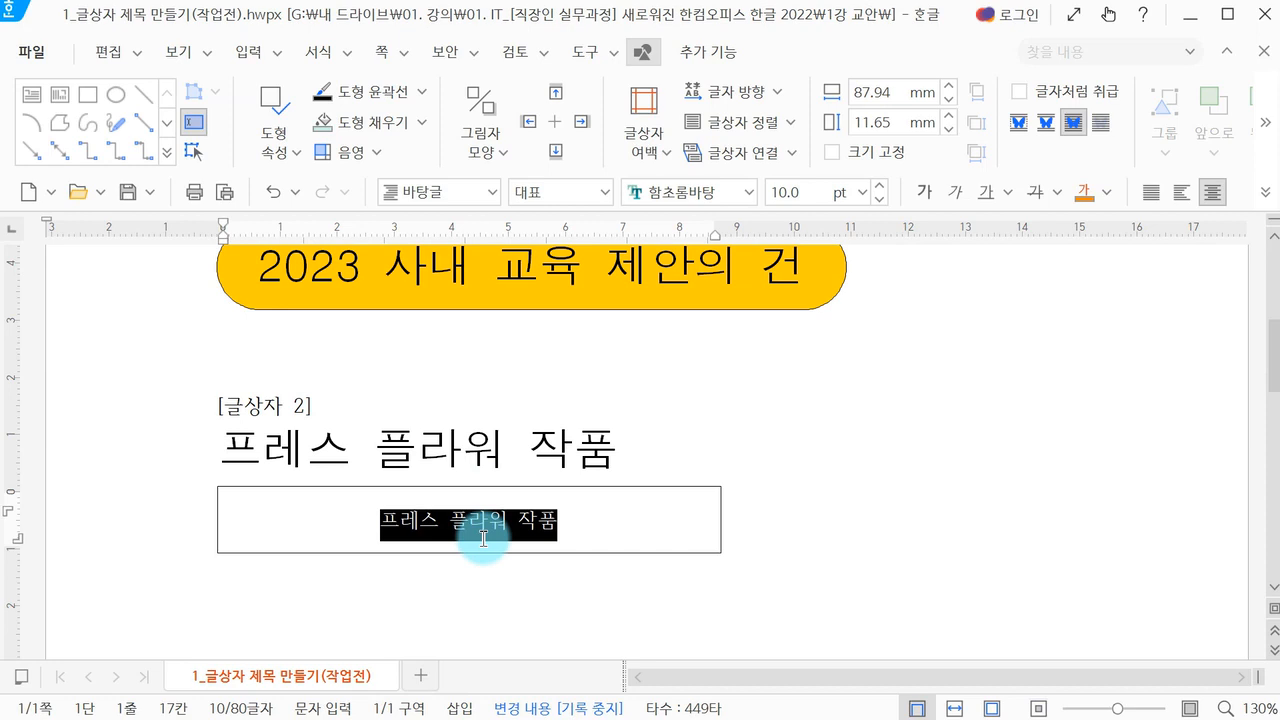
- Set the text box title's font to 맑은 고딕 and make it bold
left_click(688, 192)
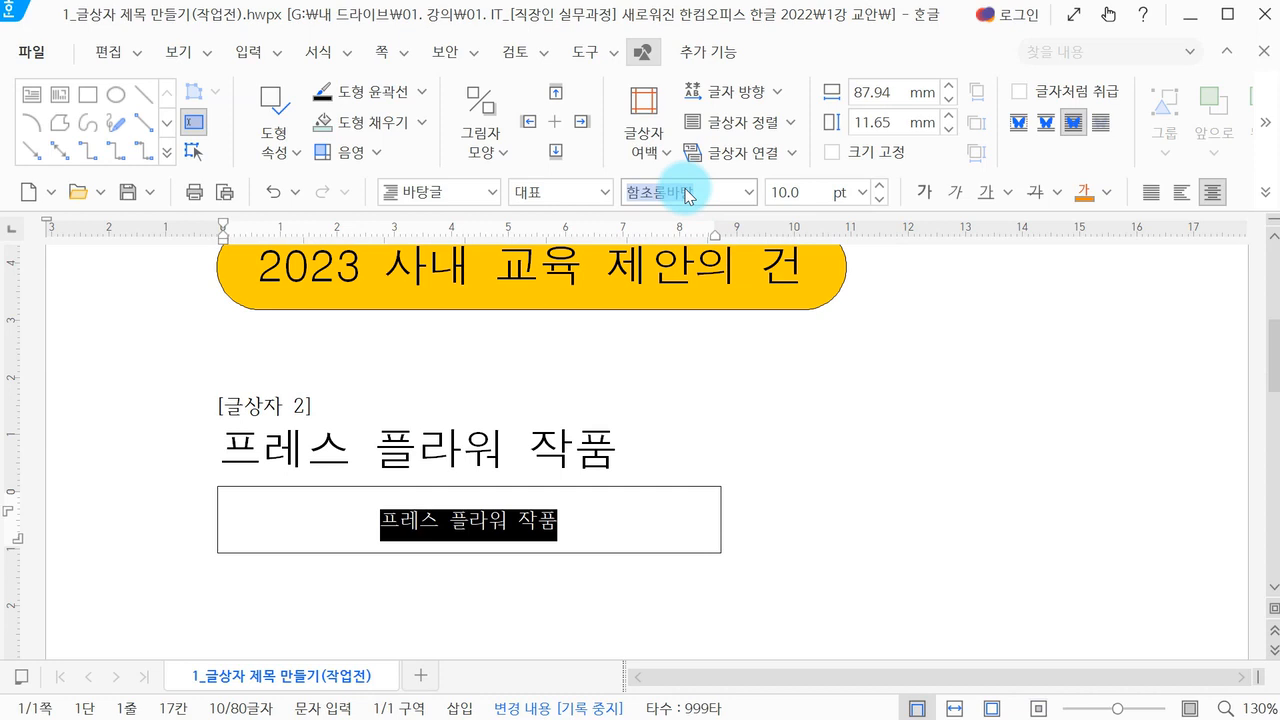
type("믈")
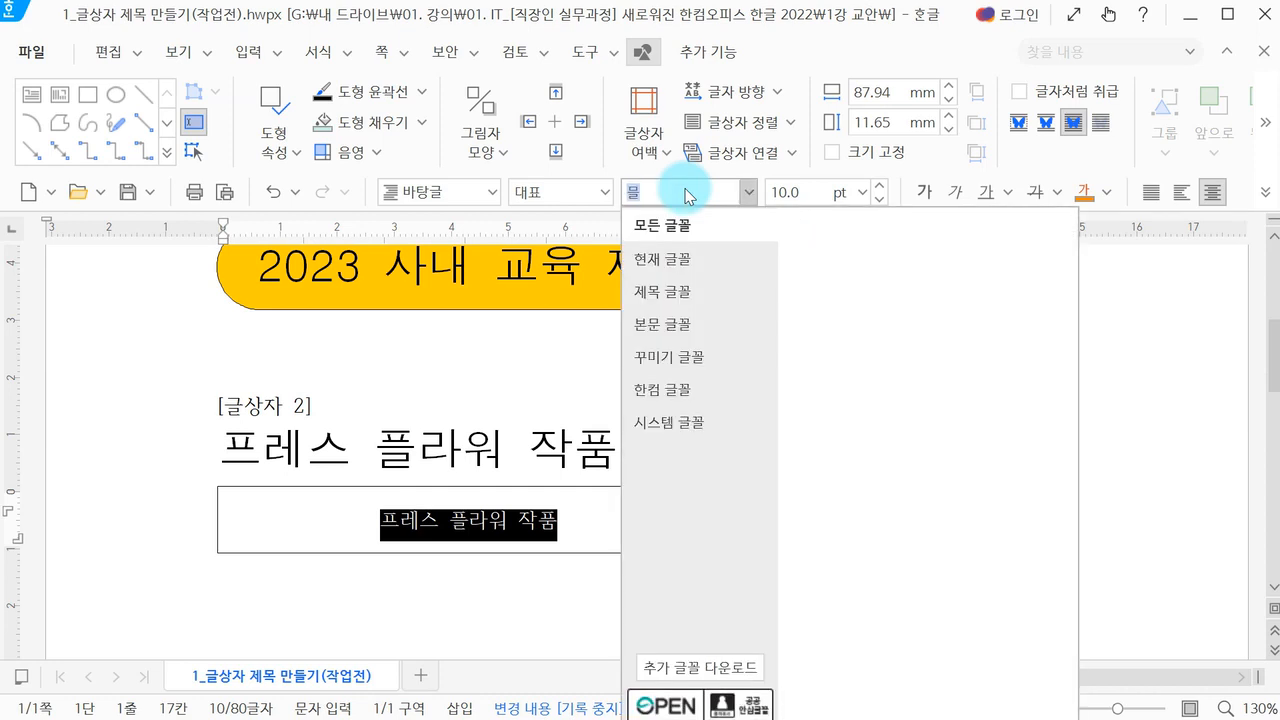
type("은 고")
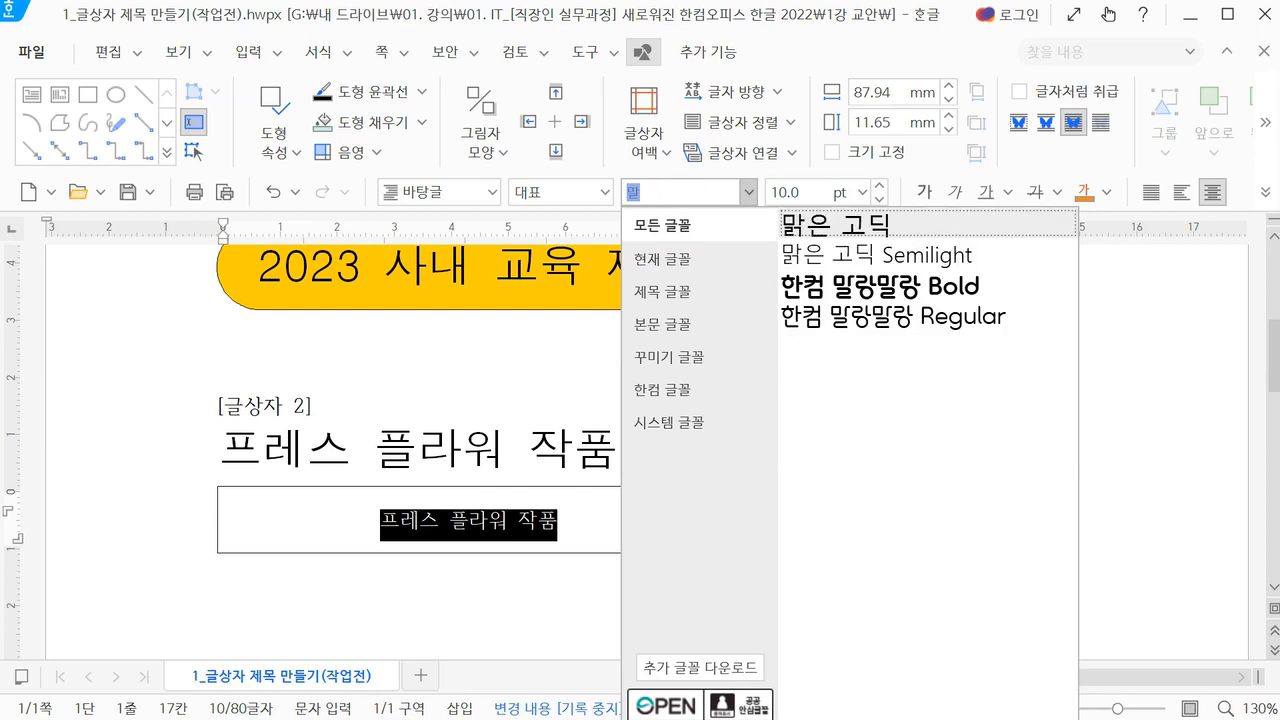
type("딕")
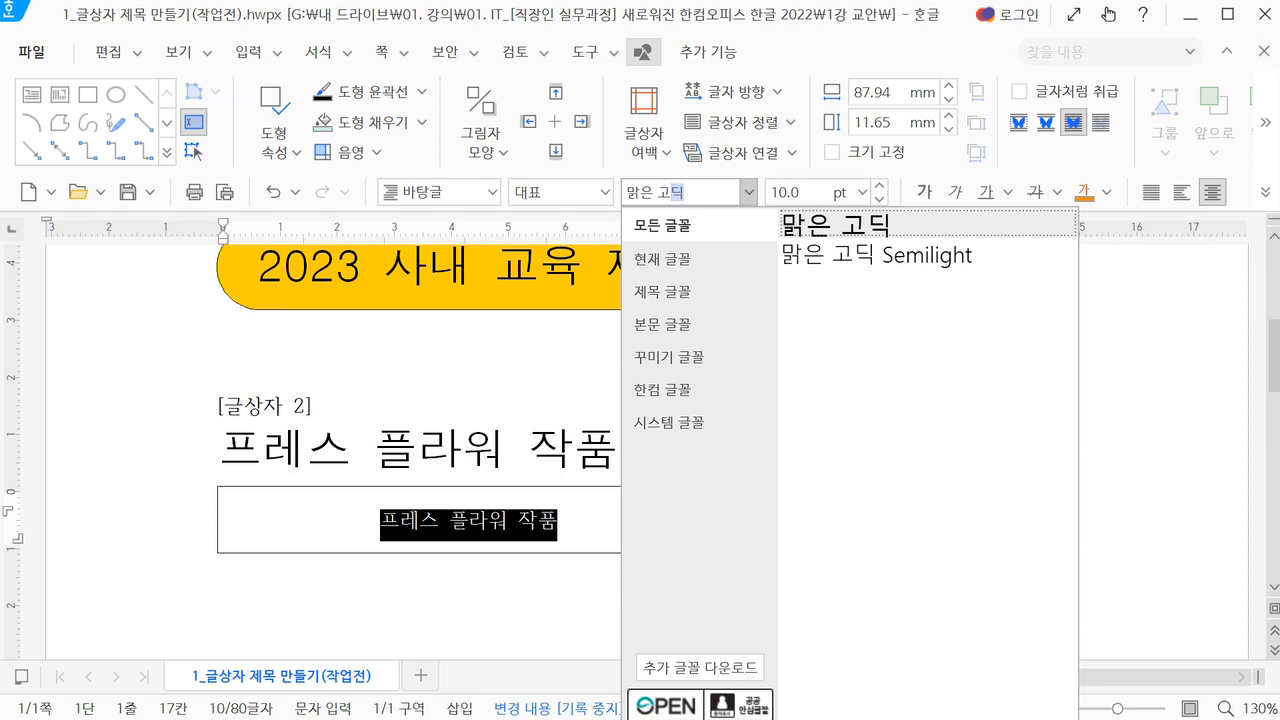
key("Return")
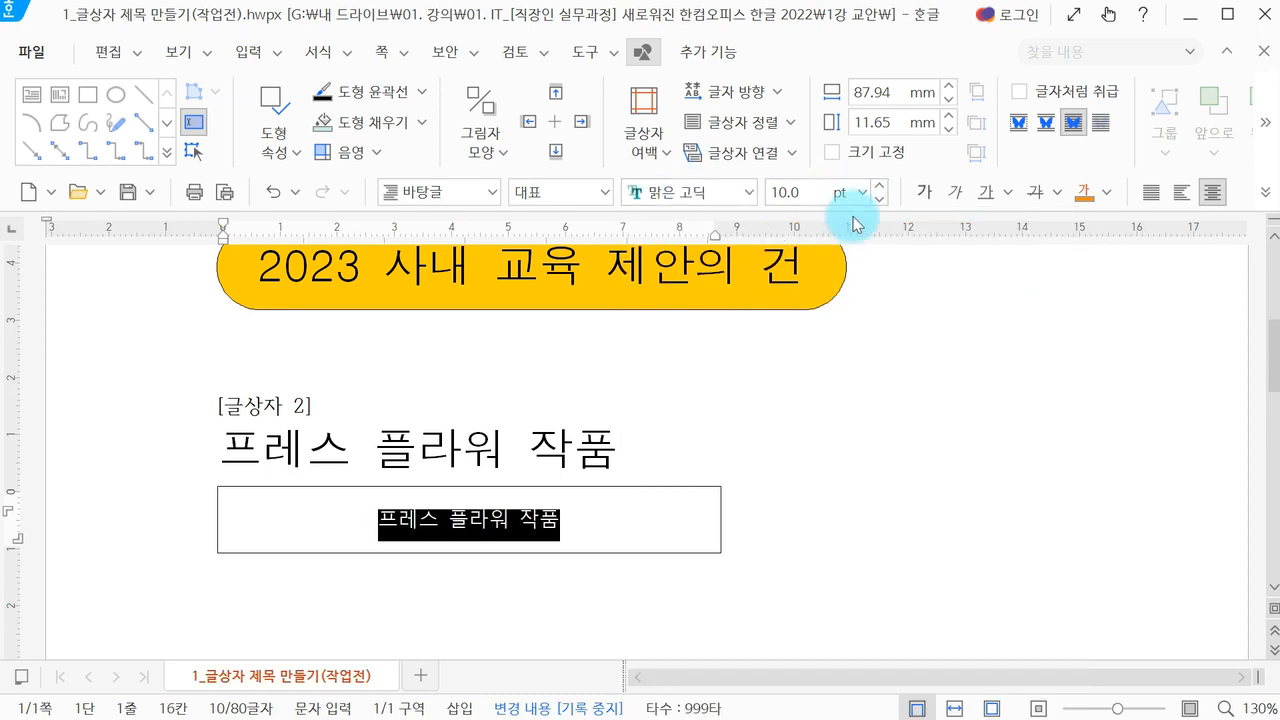
left_click(925, 192)
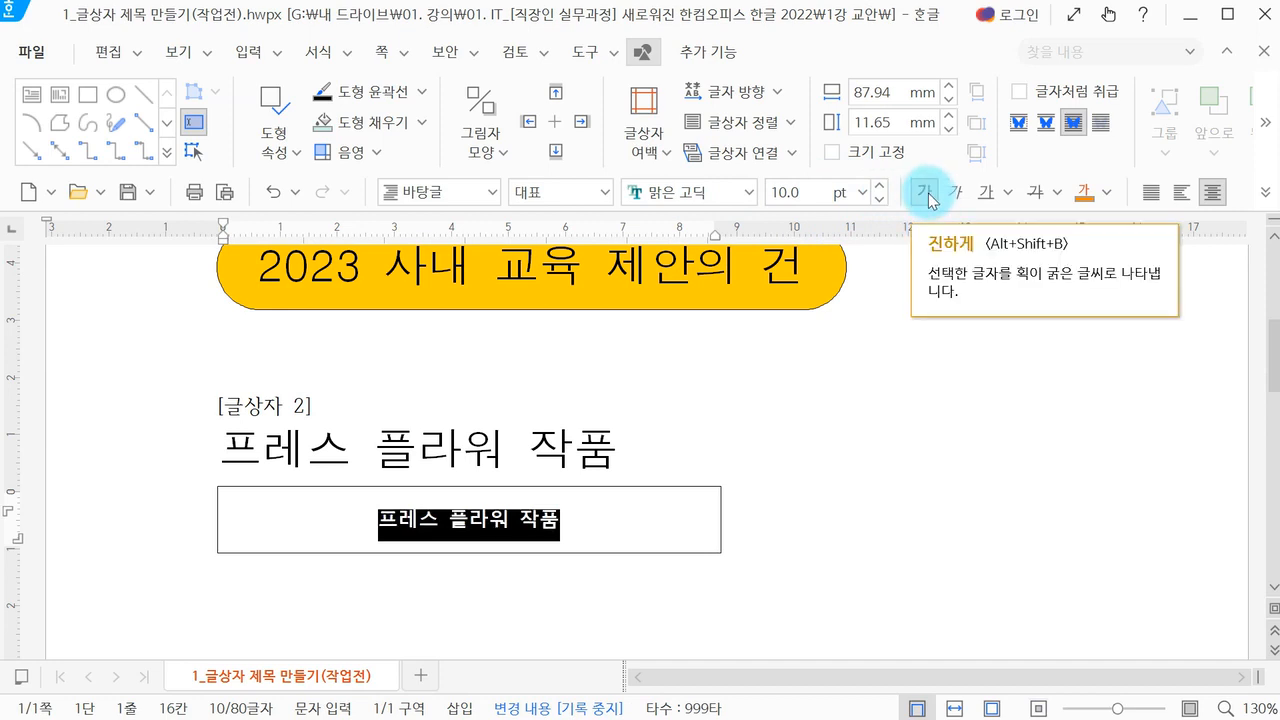
left_click(629, 517)
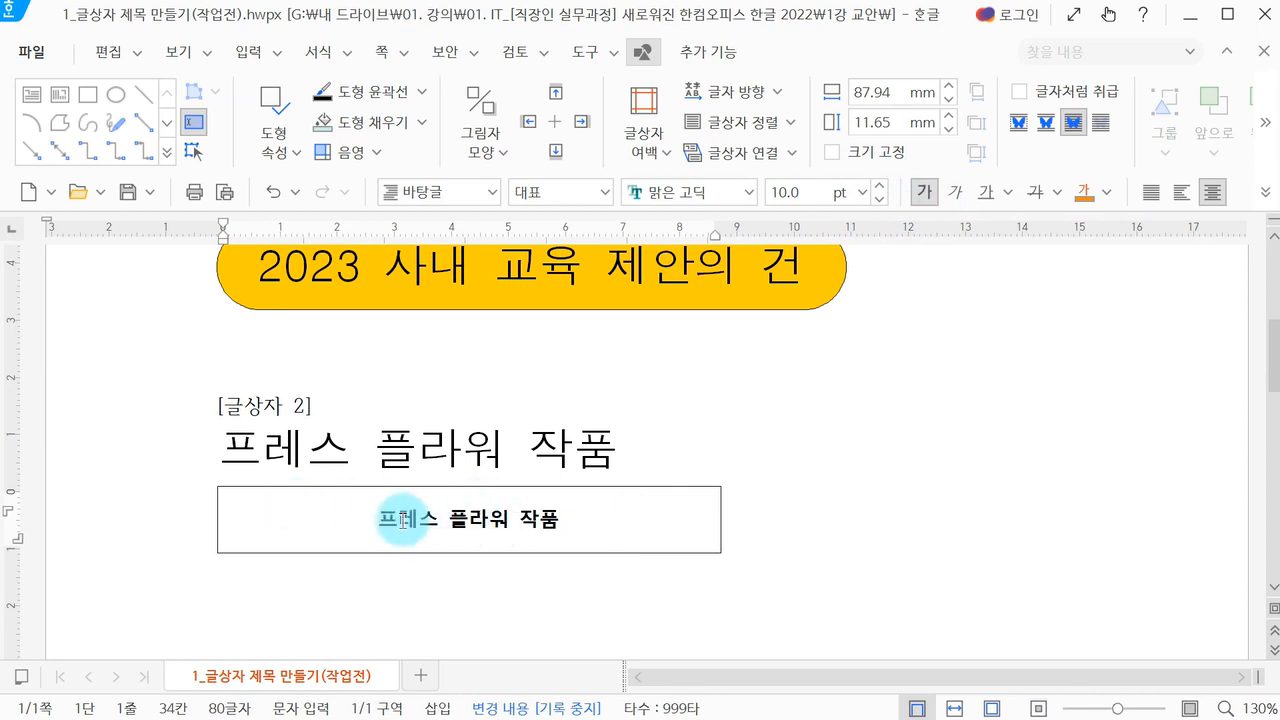
- Set the "프레스 플라워 작품" title in the text box to 22 pt and colour its text orange
left_click_drag(366, 517, 737, 566)
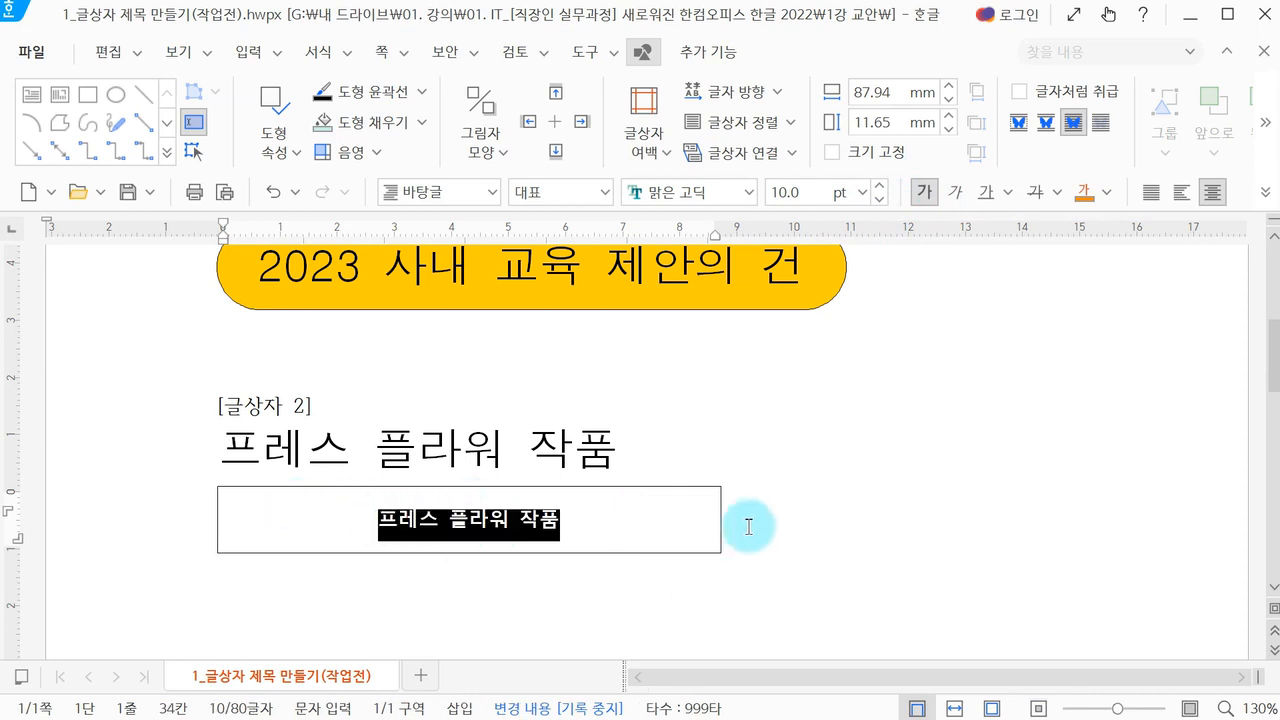
left_click(795, 193)
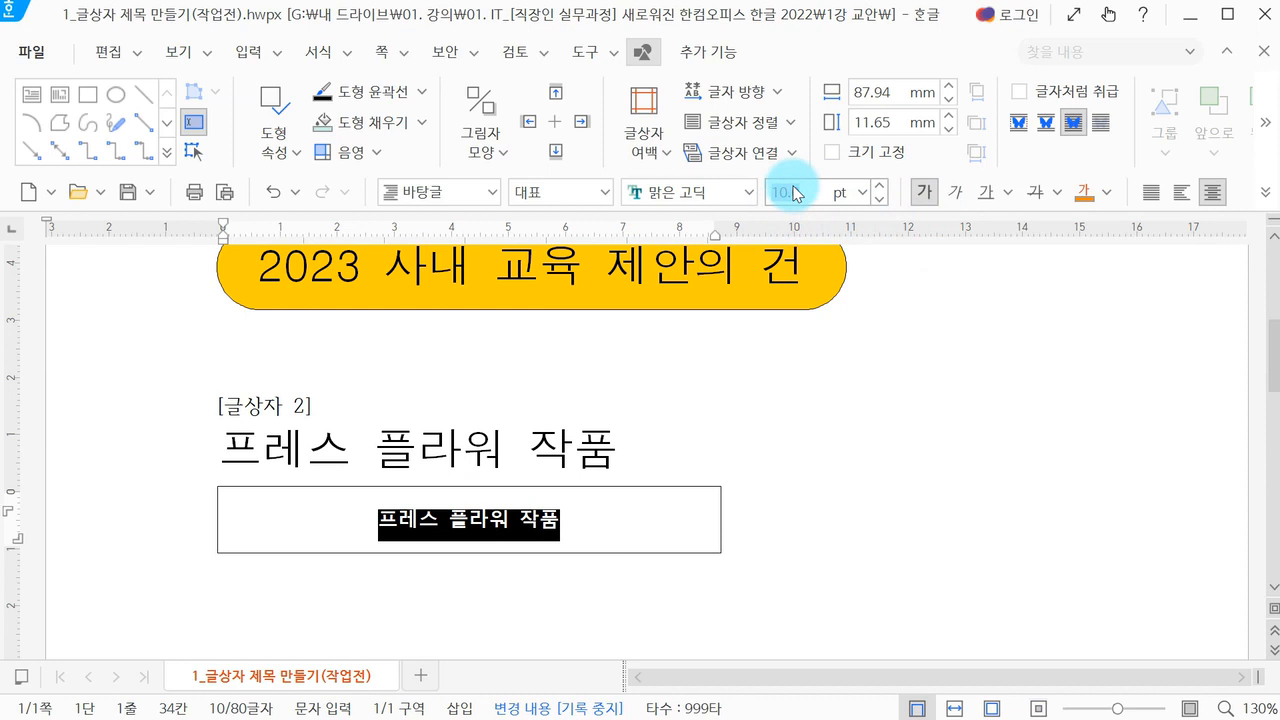
type("22")
key("Return")
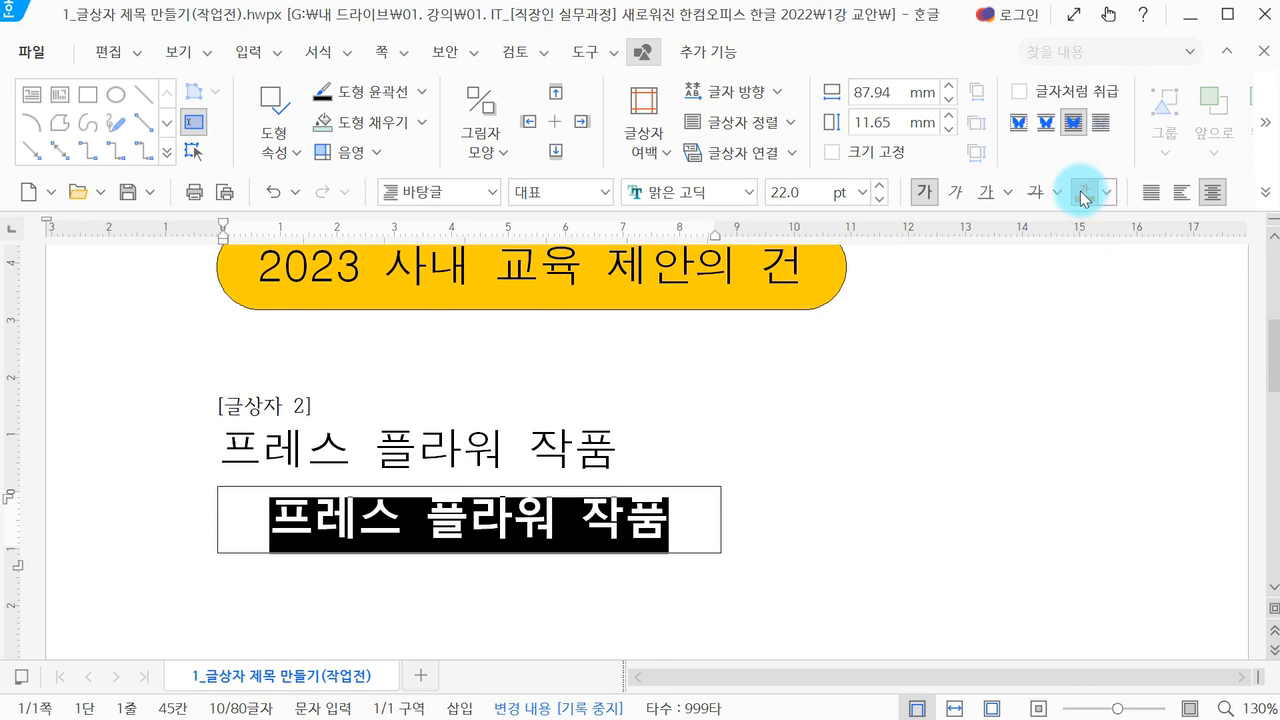
left_click(1082, 195)
left_click(674, 522)
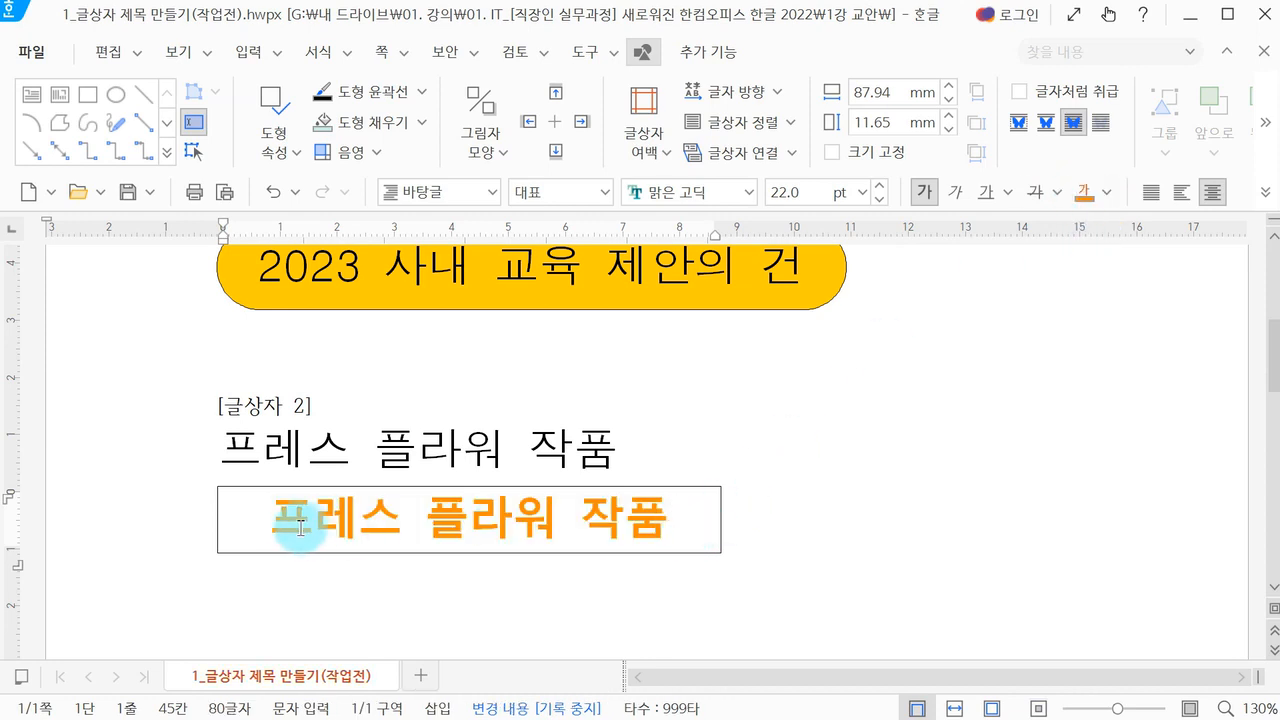
- Change the text colour of the "프레스 플라워 작품" title in the text box to blue
left_click_drag(266, 517, 707, 523)
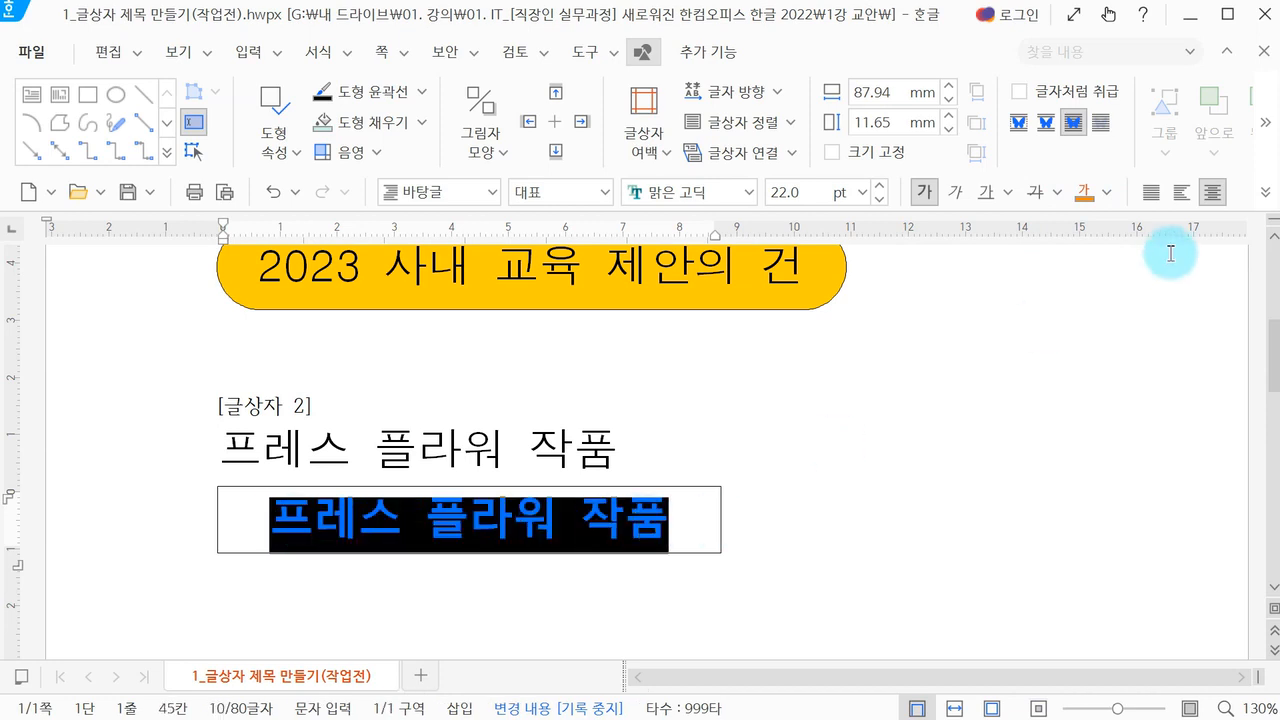
left_click(1108, 193)
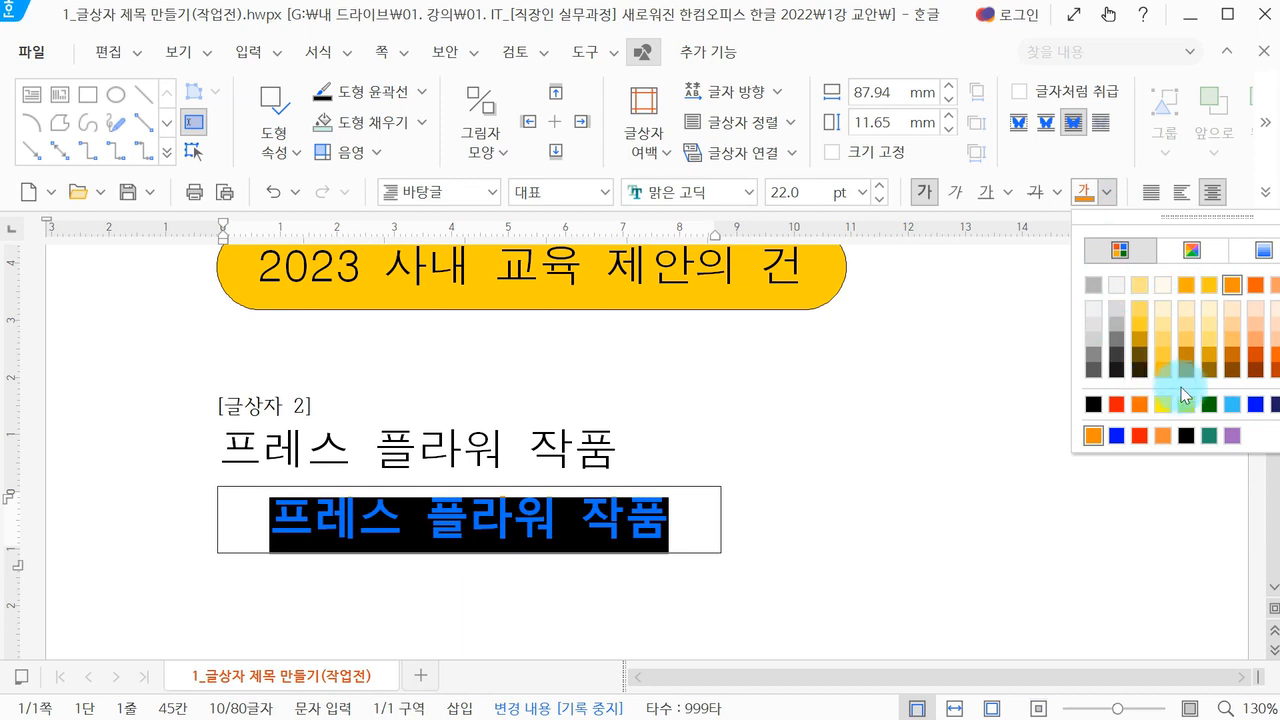
left_click(1255, 404)
left_click(838, 553)
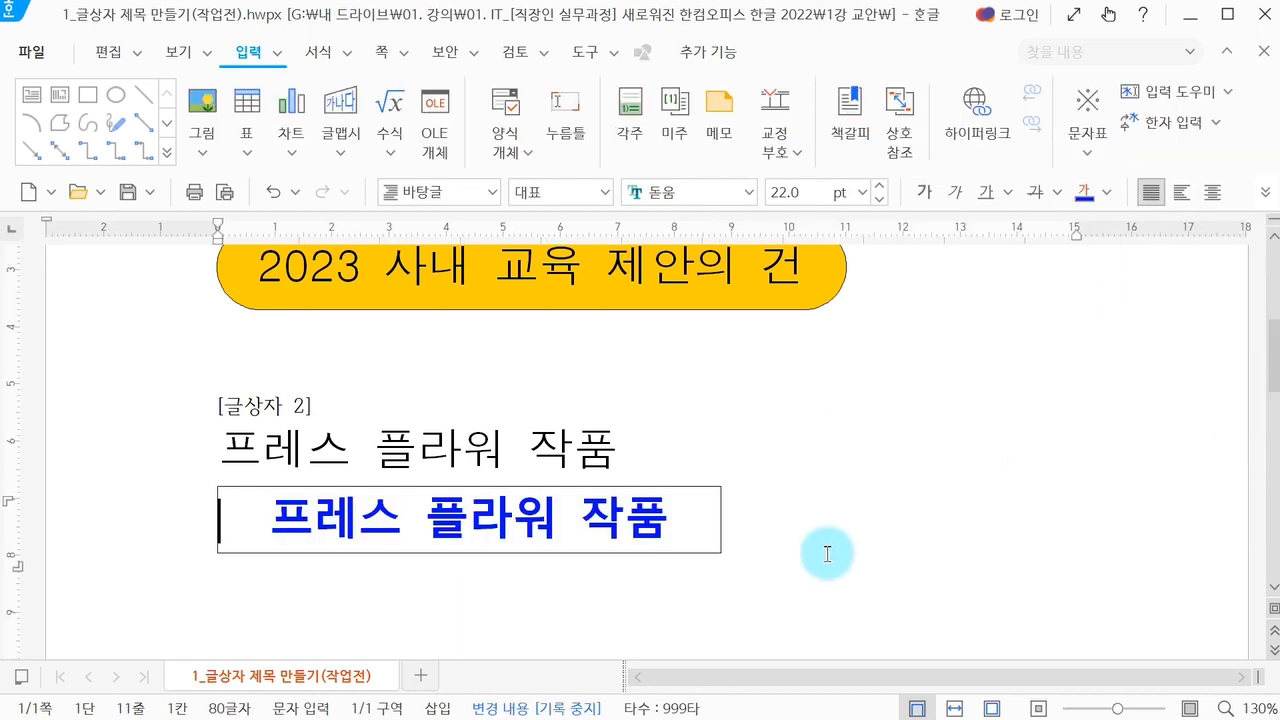
- In the object properties of the "프레스 플라워 작품" text box, set the width to 110 mm and the height to 15 mm
left_click(619, 565)
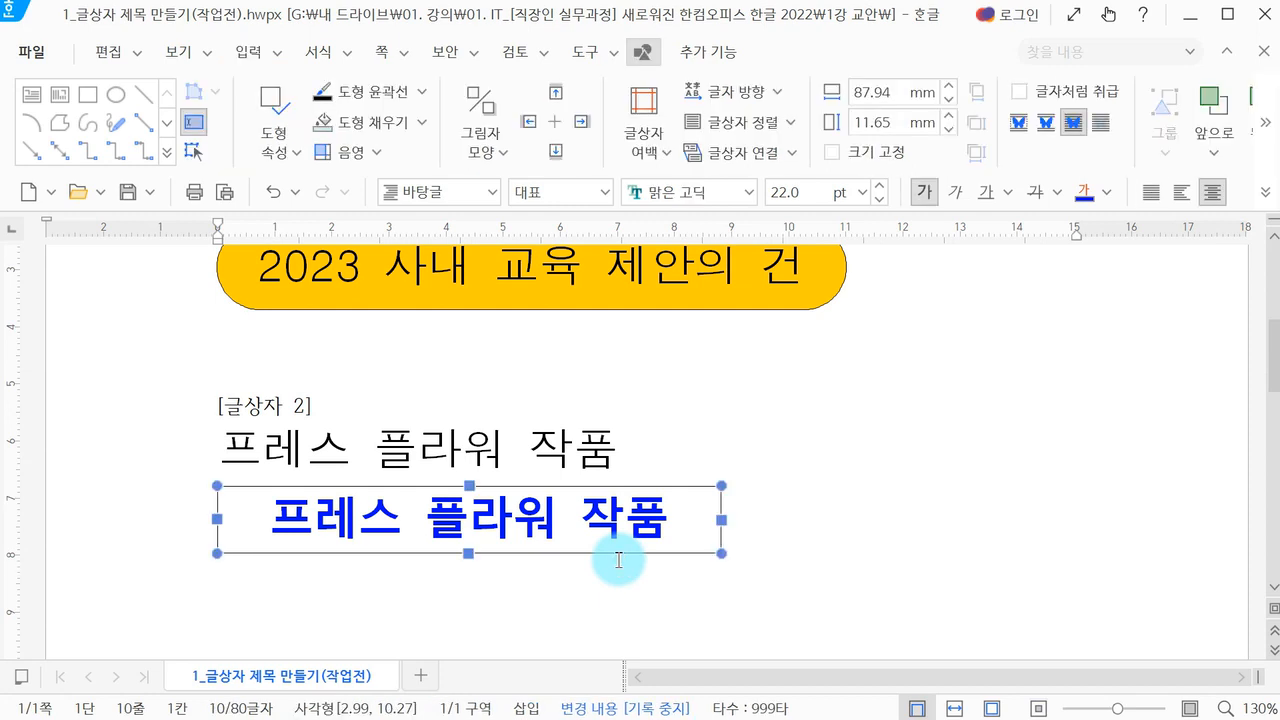
double_click(619, 560)
left_click_drag(476, 0, 488, 34)
left_click(307, 85)
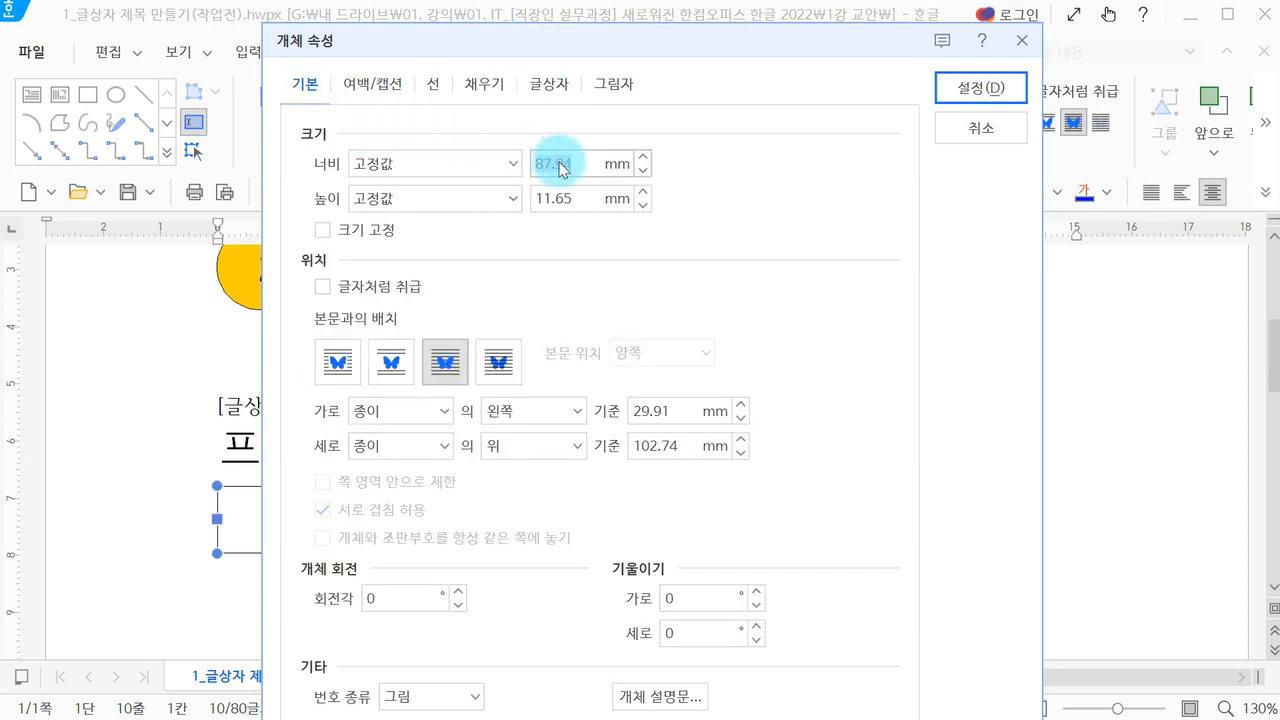
type("110")
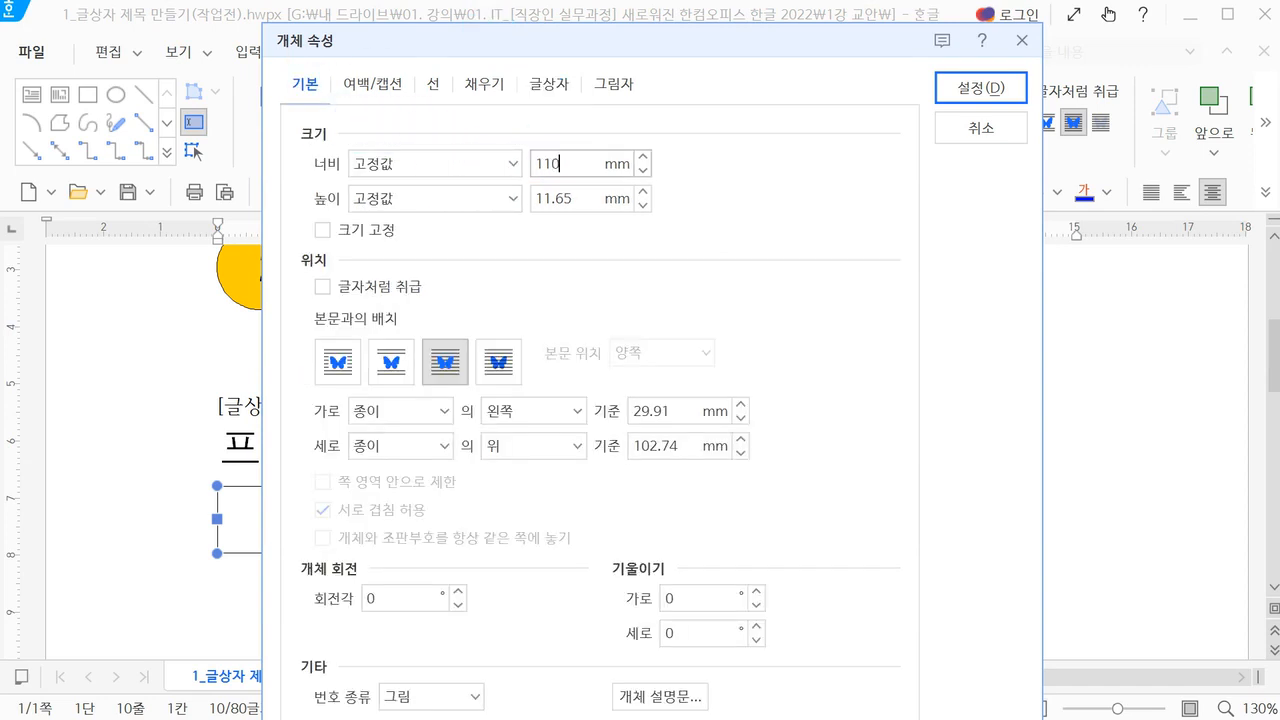
key("Tab")
key("Tab")
type("1")
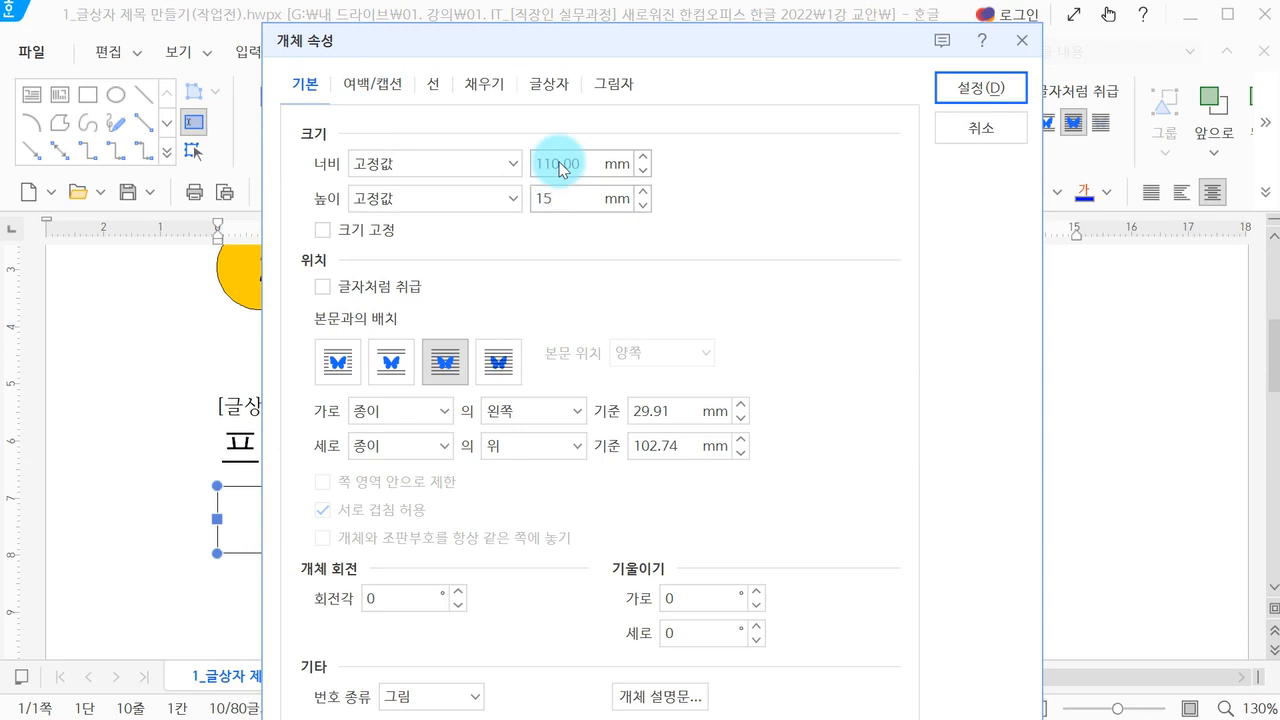
key("Tab")
left_click(560, 163)
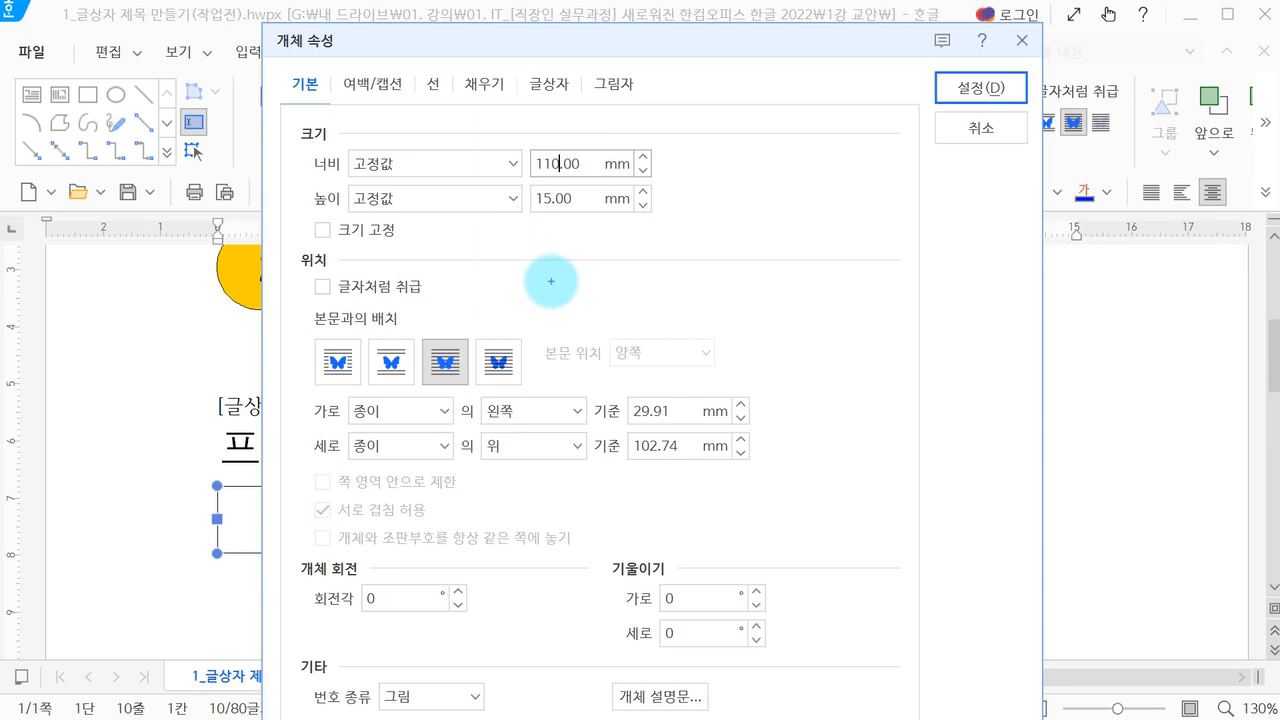
type("tabl")
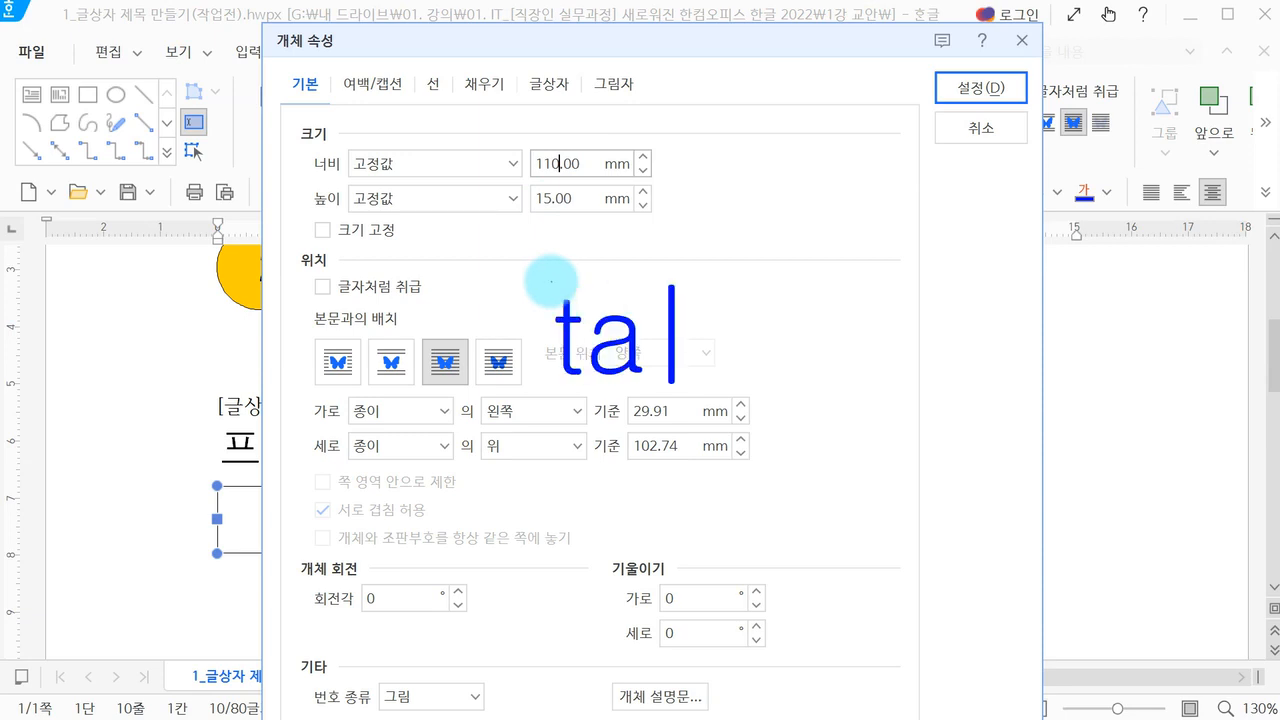
left_click_drag(489, 402, 809, 410)
left_click_drag(606, 147, 632, 145)
left_click_drag(436, 168, 457, 180)
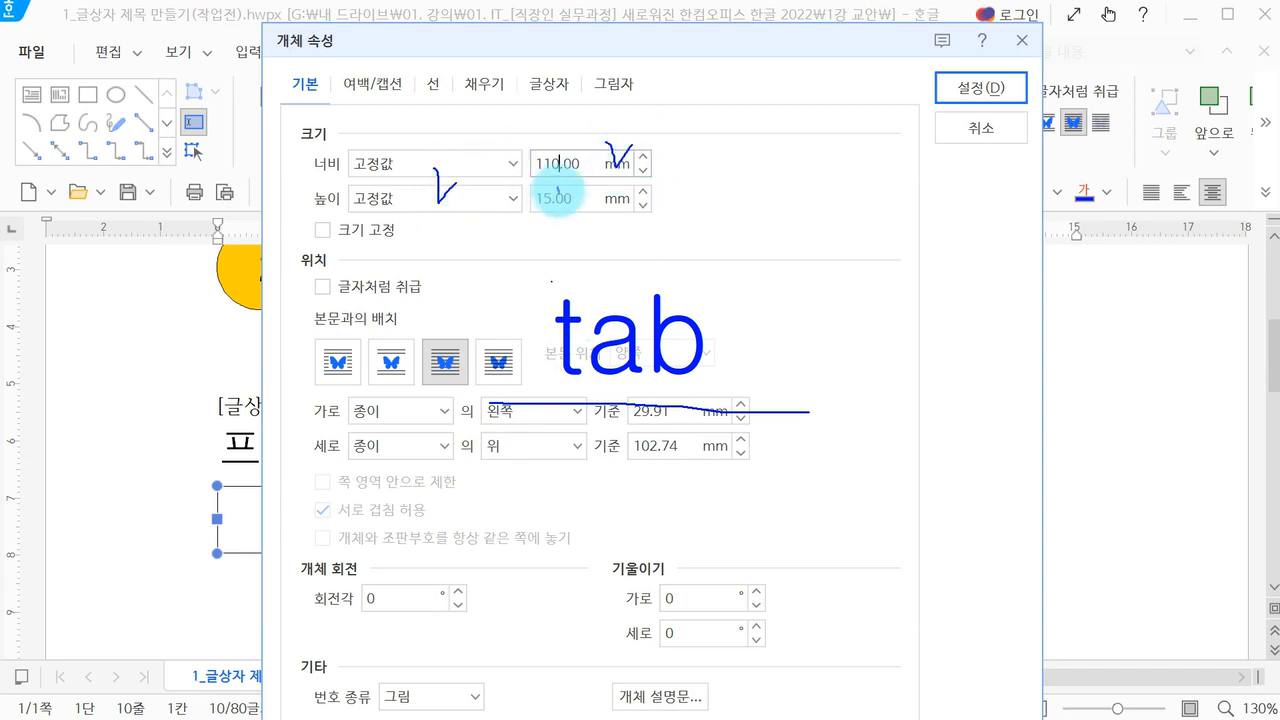
left_click_drag(557, 199, 583, 195)
key("Escape")
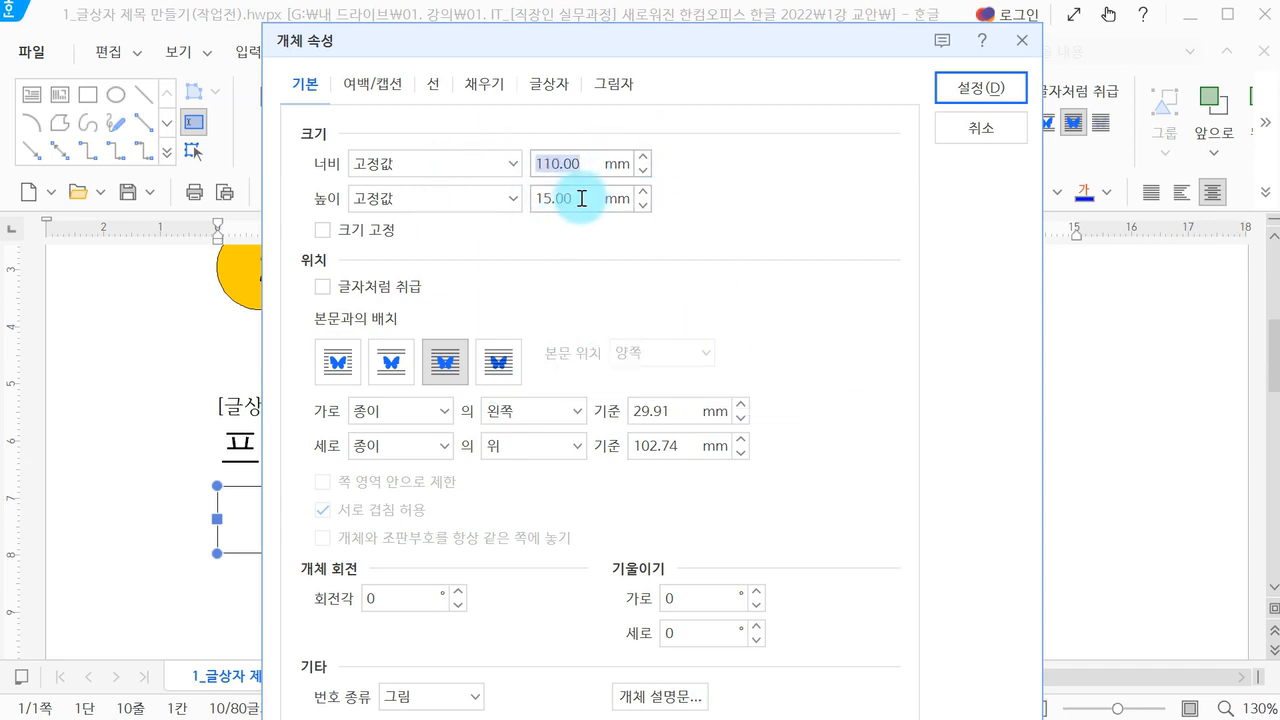
- Give the "프레스 플라워 작품" text box rounded corners (둥근 모양) and apply the object properties
left_click(436, 87)
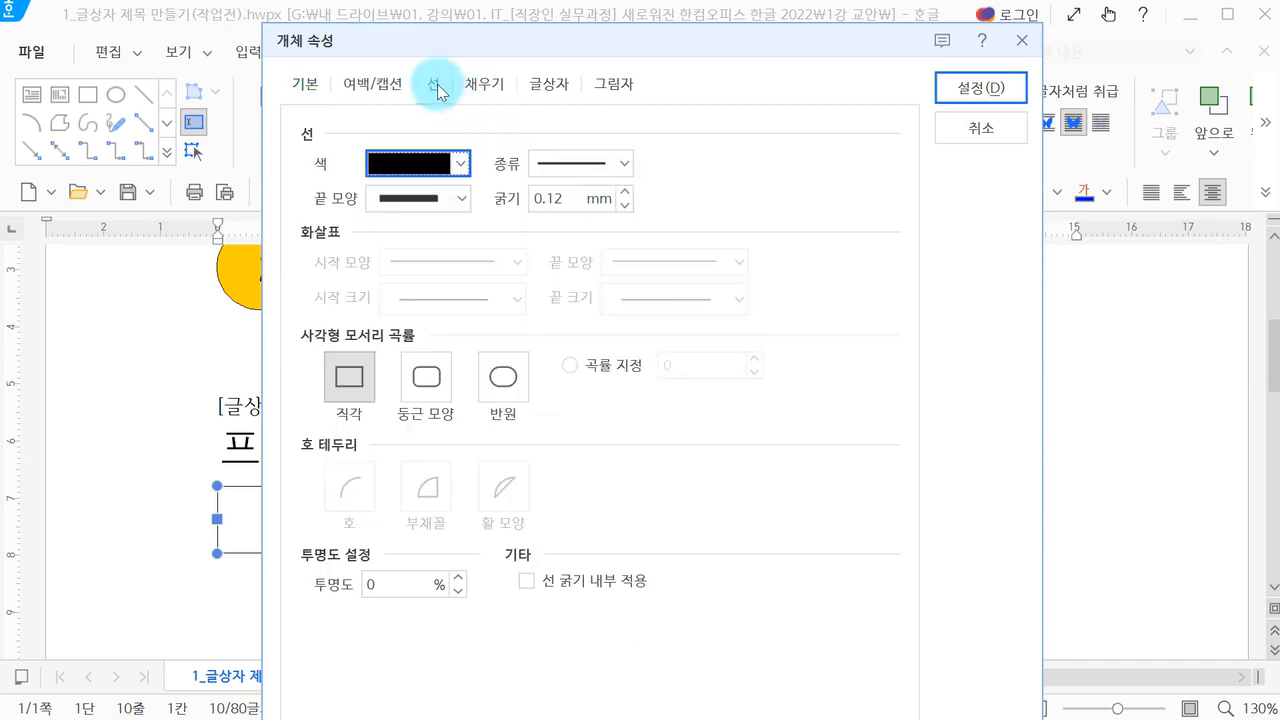
left_click(426, 378)
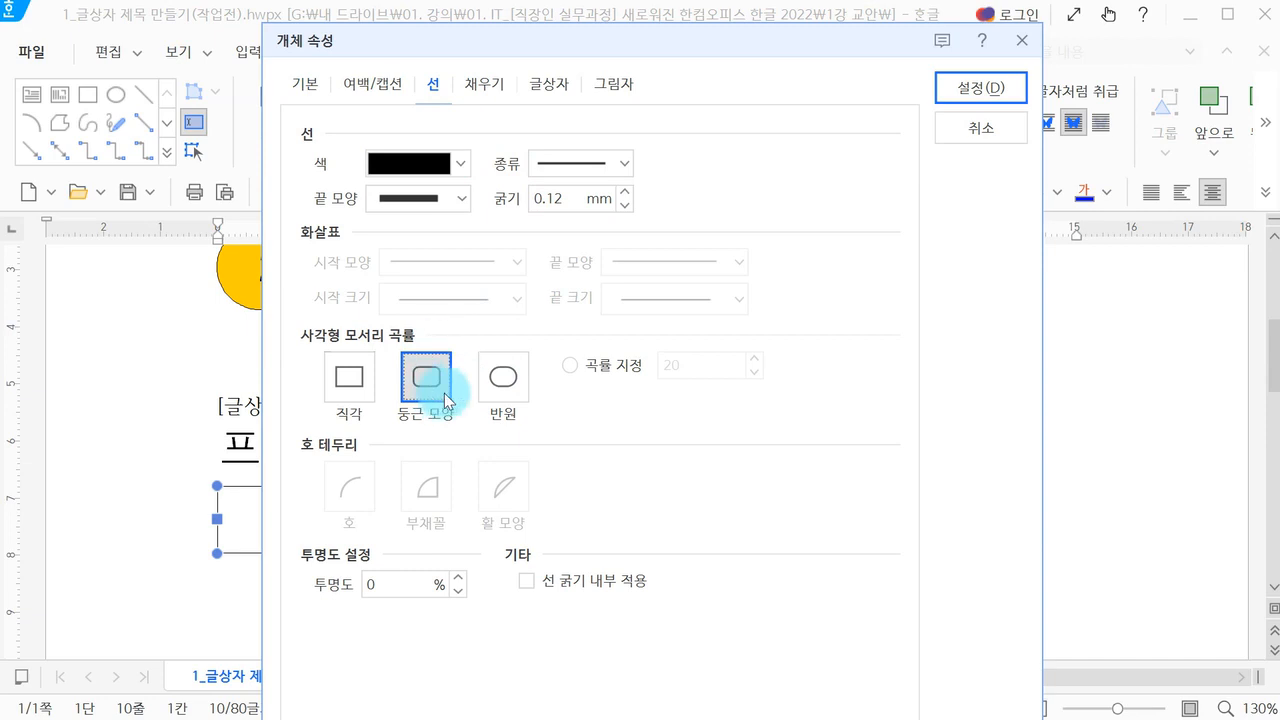
left_click(484, 84)
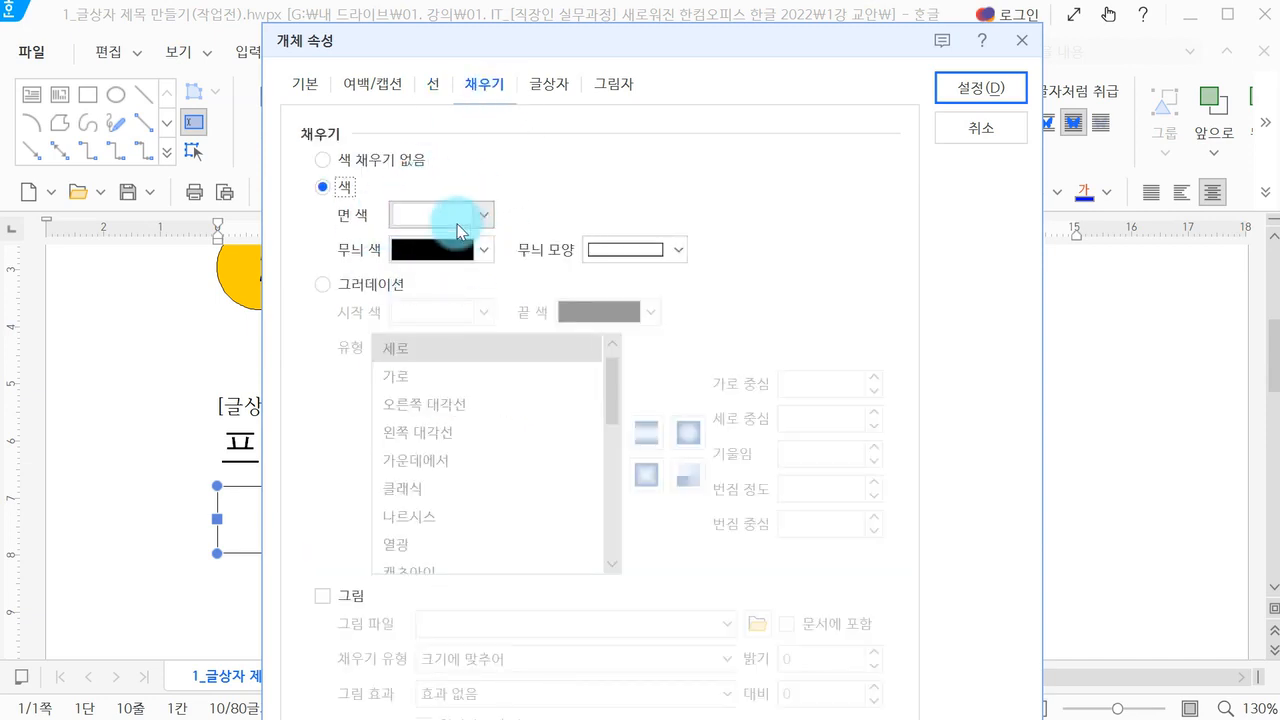
left_click(1000, 87)
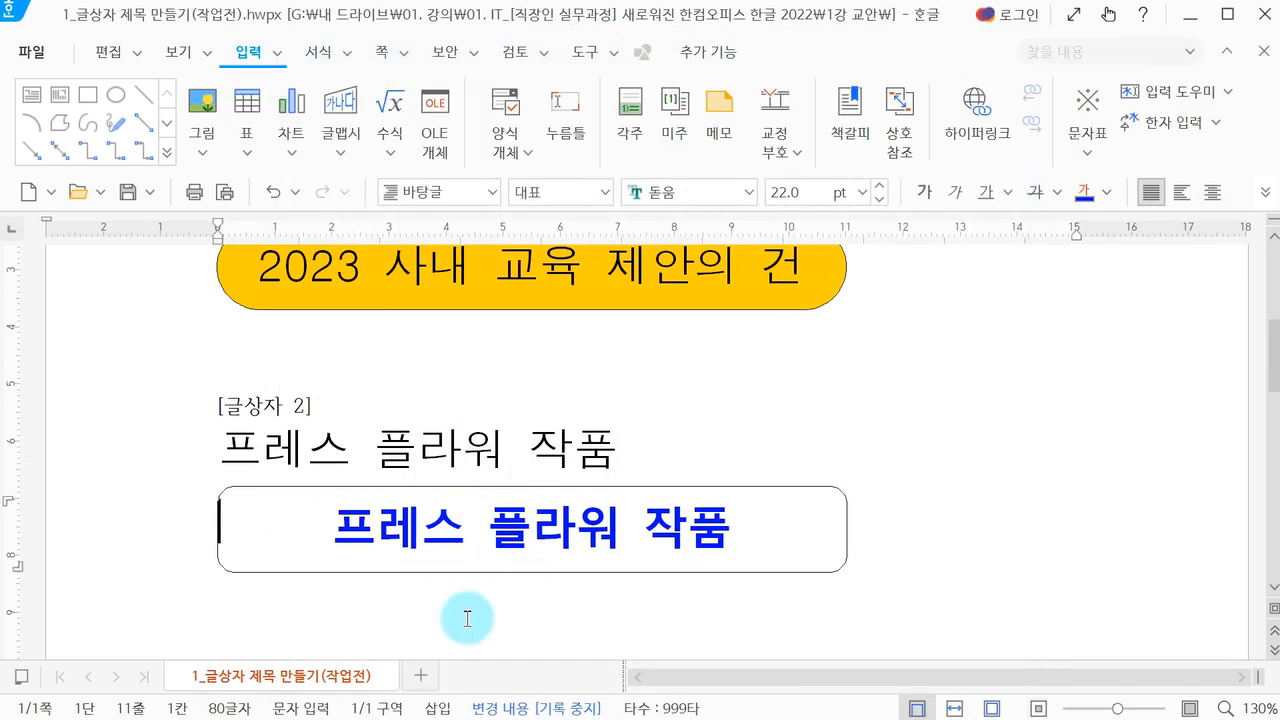
- Insert a default-size text box below the [글상자 3] sample title and enter "택견 생활체조" in it
scroll(466, 618, "down", 6)
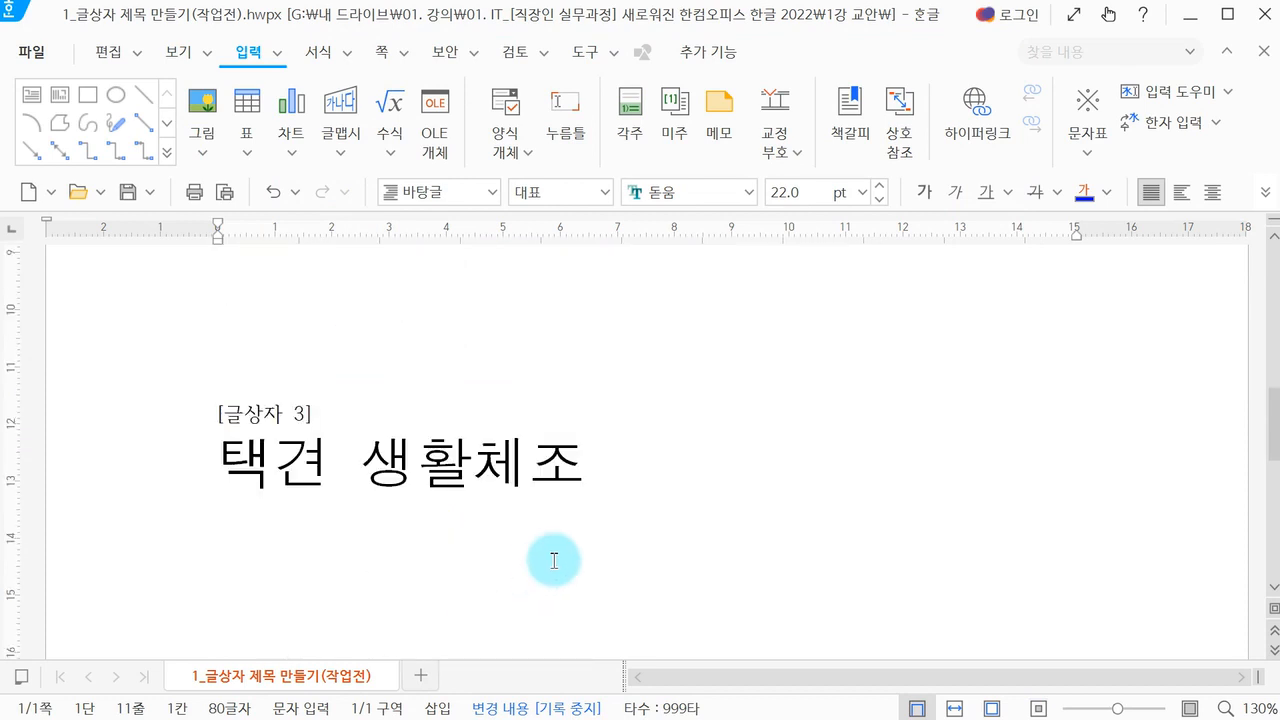
left_click(590, 534)
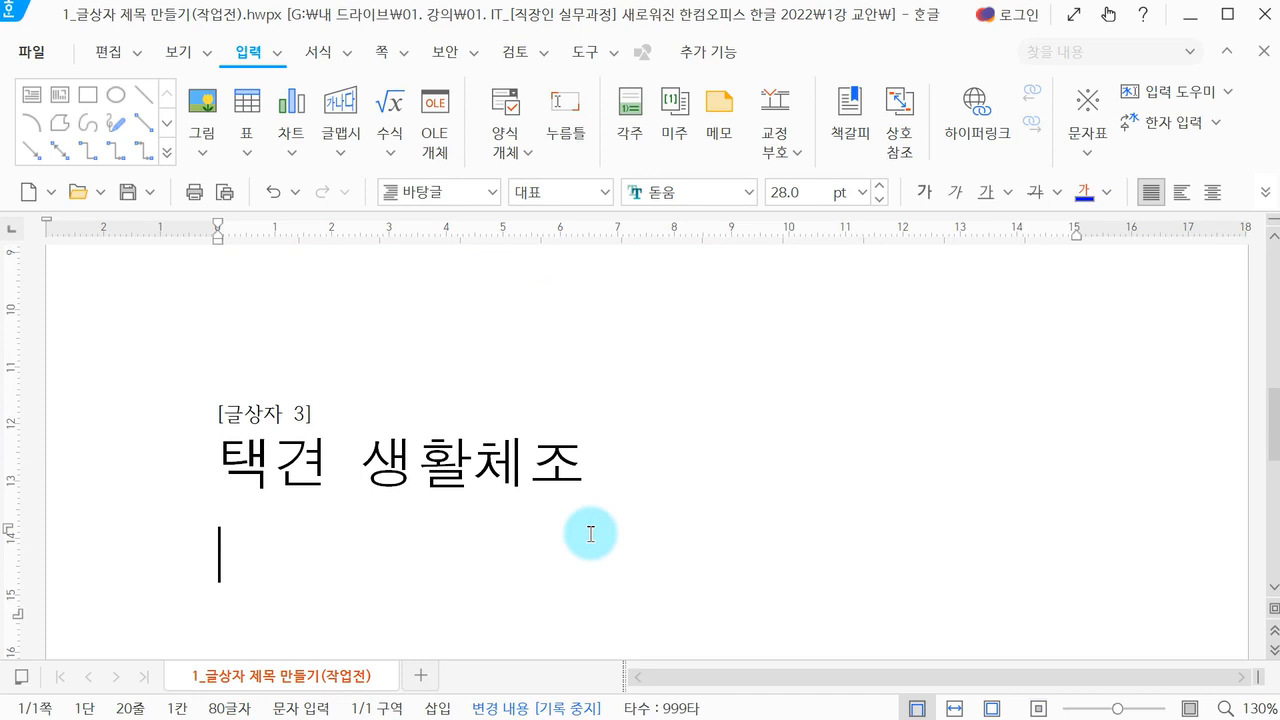
key("Hangul")
scroll(590, 534, "down", 2)
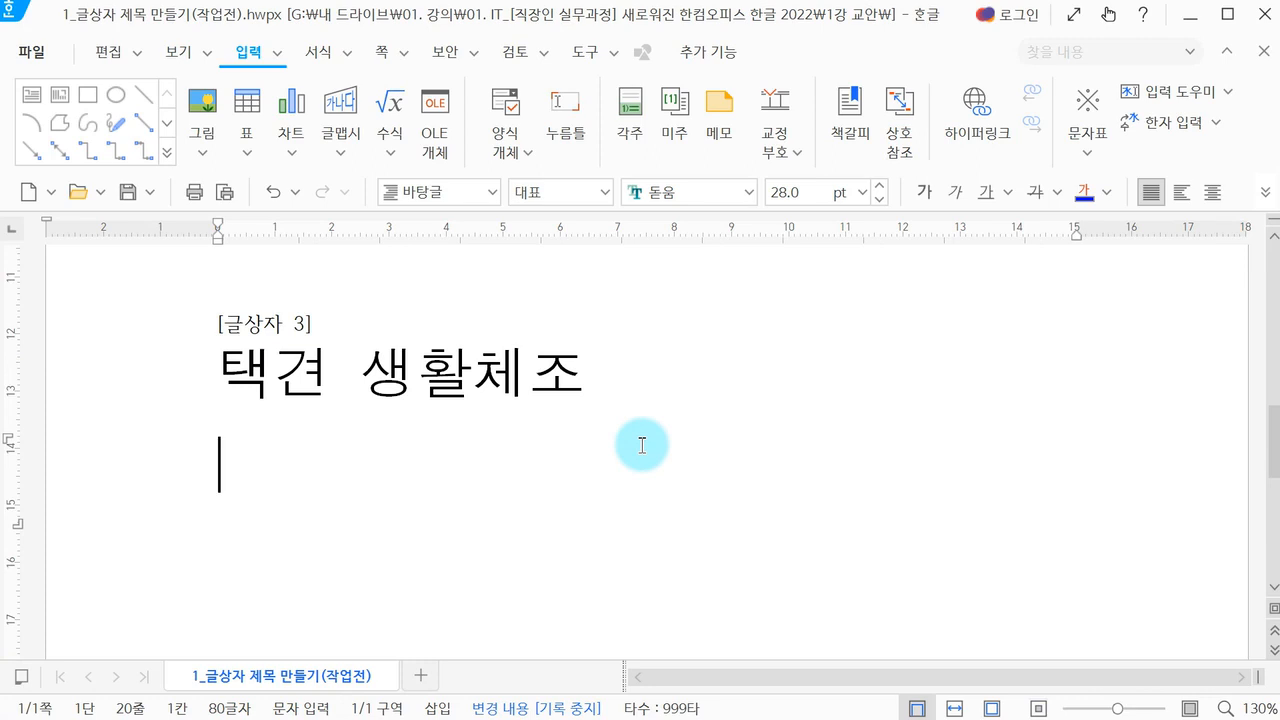
key("ctrl+n")
key("b")
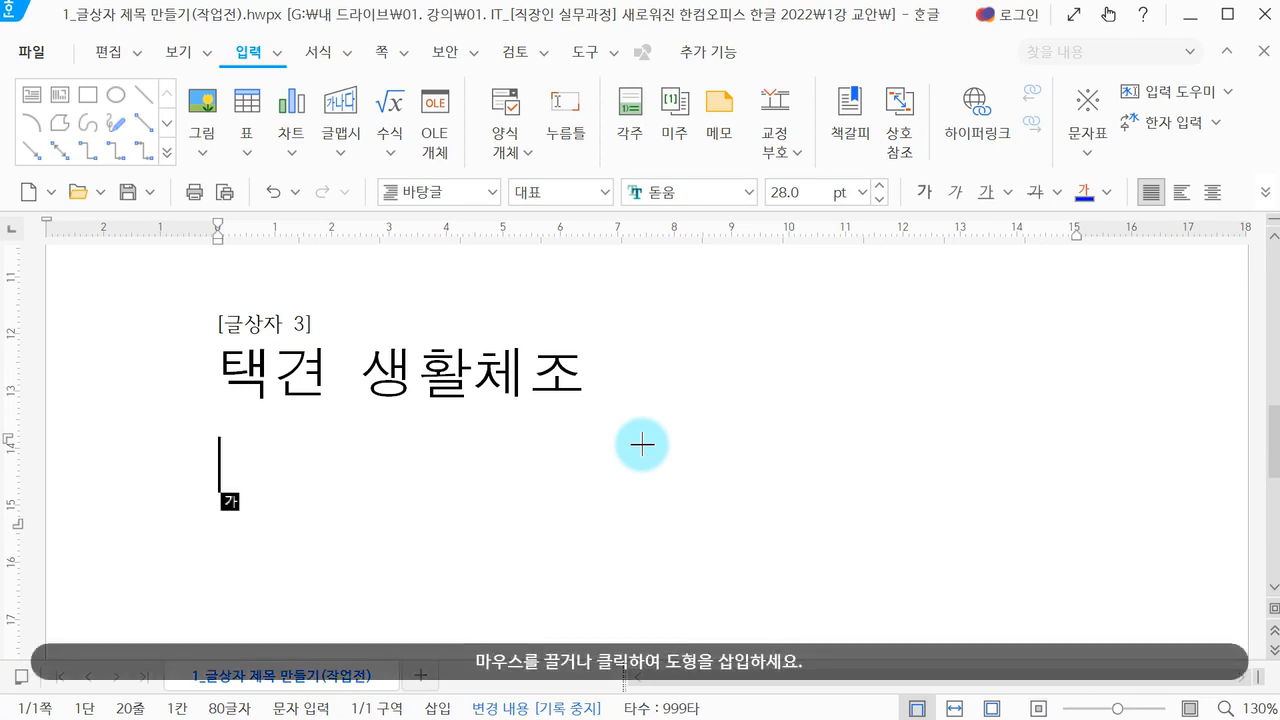
left_click(642, 445)
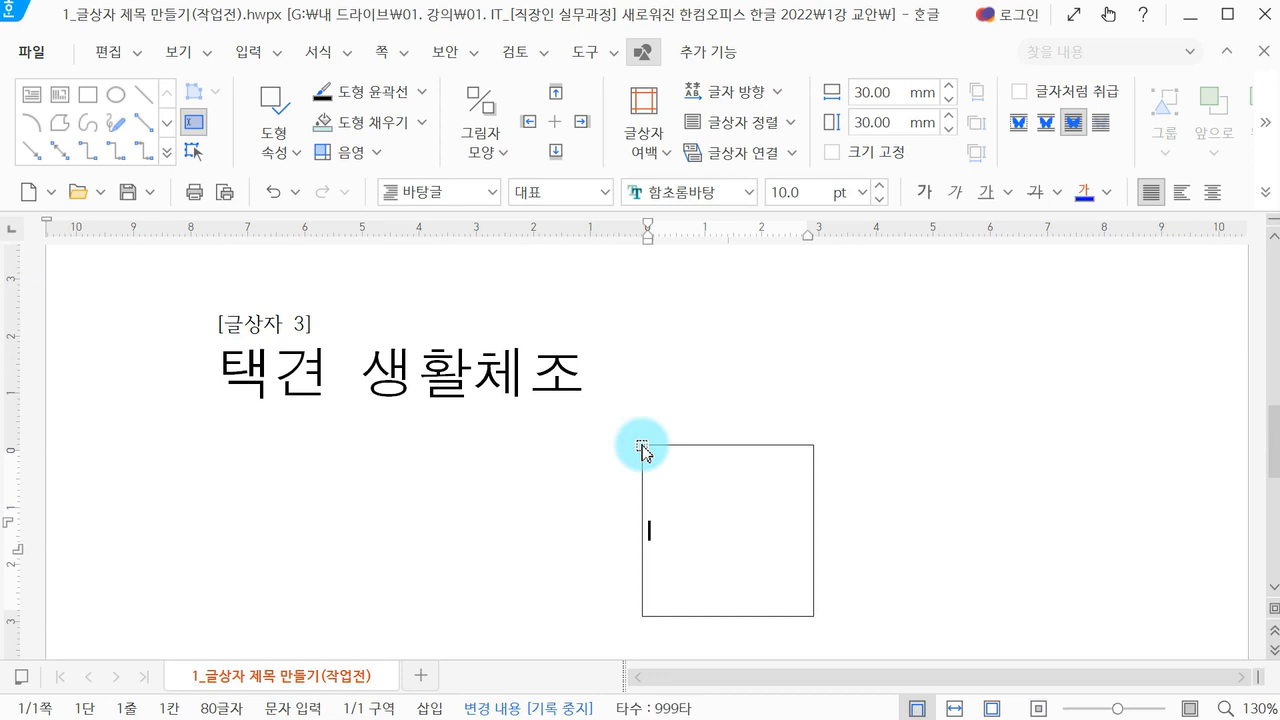
type("택견 새")
type("활체조")
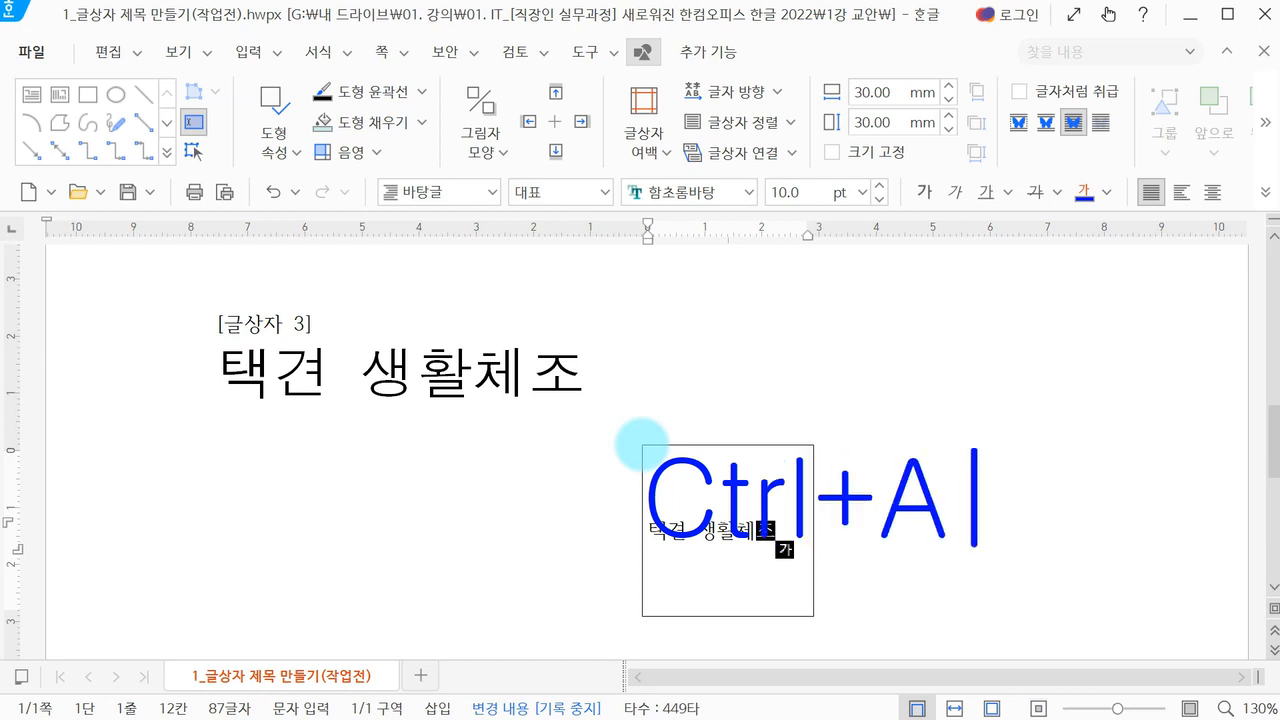
left_click_drag(637, 565, 956, 573)
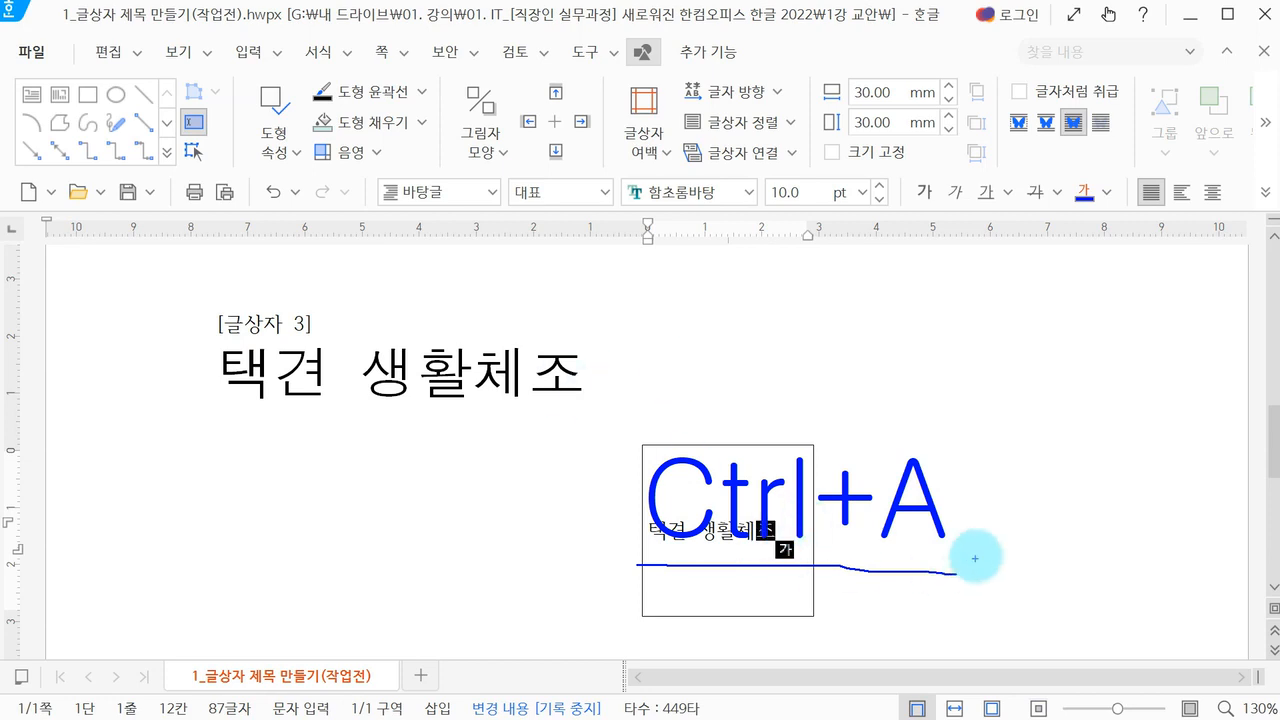
mouse_move(1037, 468)
left_mouse_down()
mouse_move(1029, 509)
mouse_move(1086, 514)
mouse_move(1109, 537)
mouse_move(1098, 550)
left_mouse_up()
key("Escape")
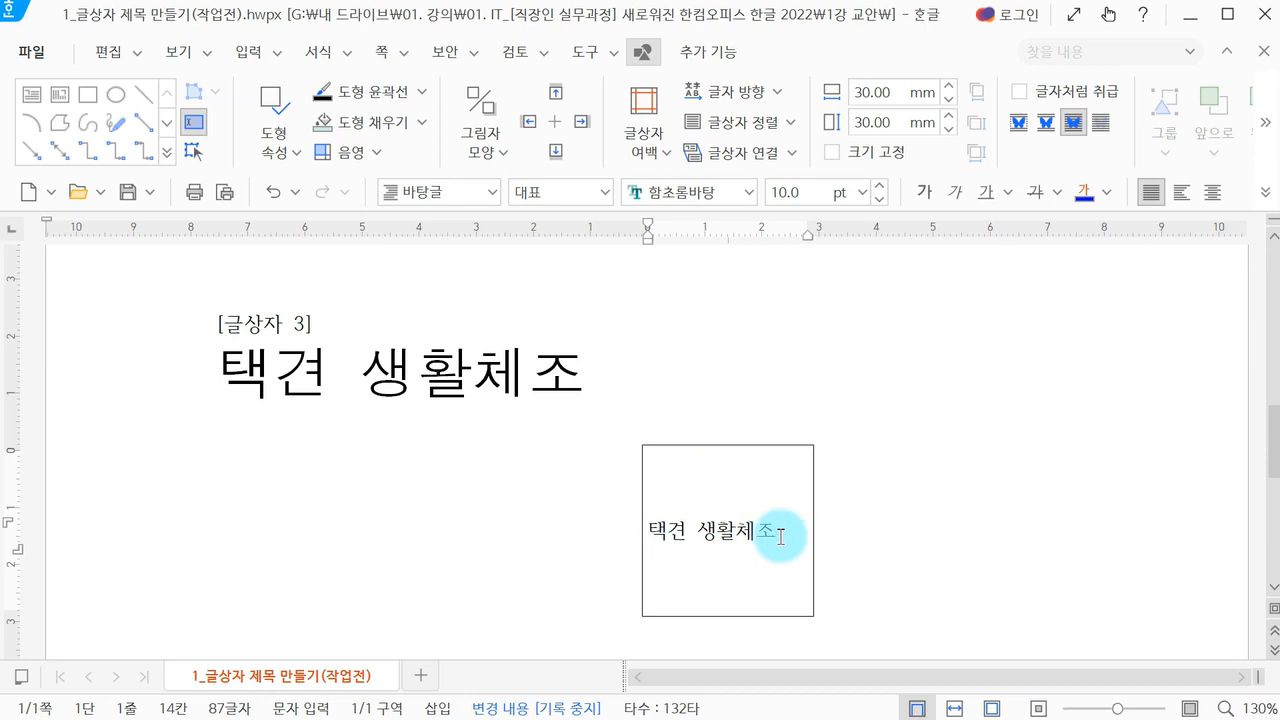
key("ctrl+a")
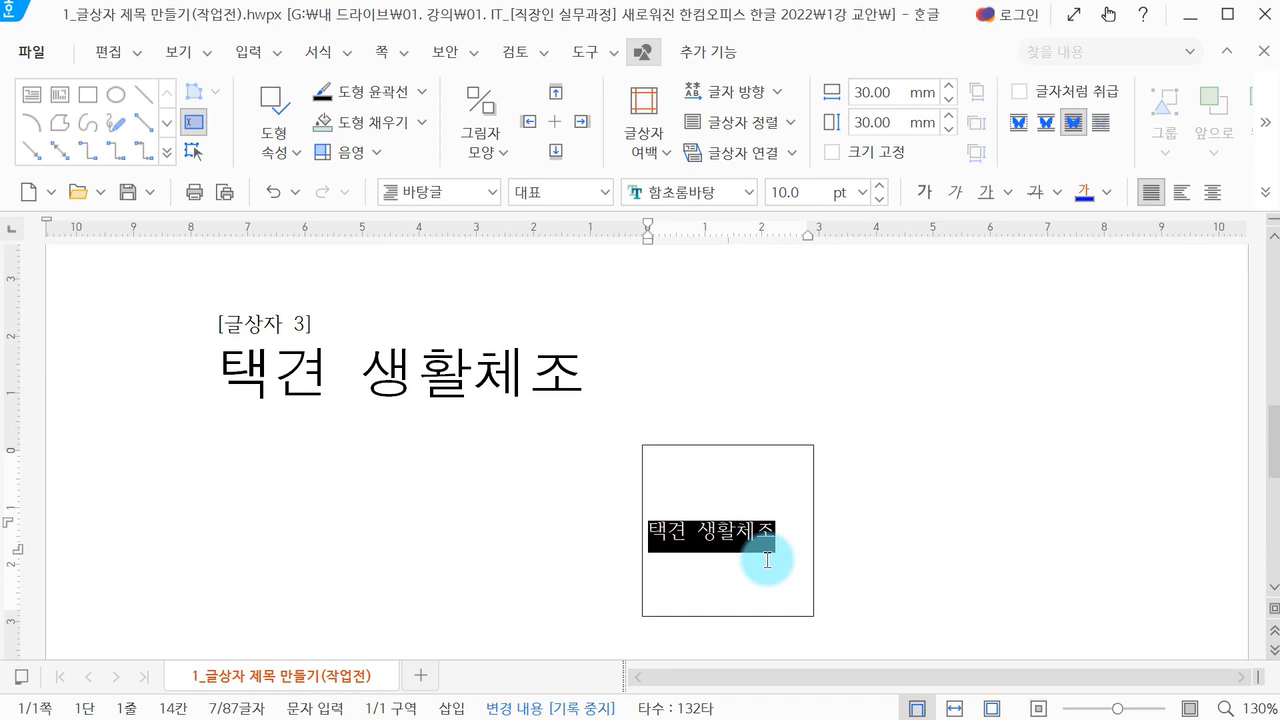
left_click(735, 393)
key("ctrl+a")
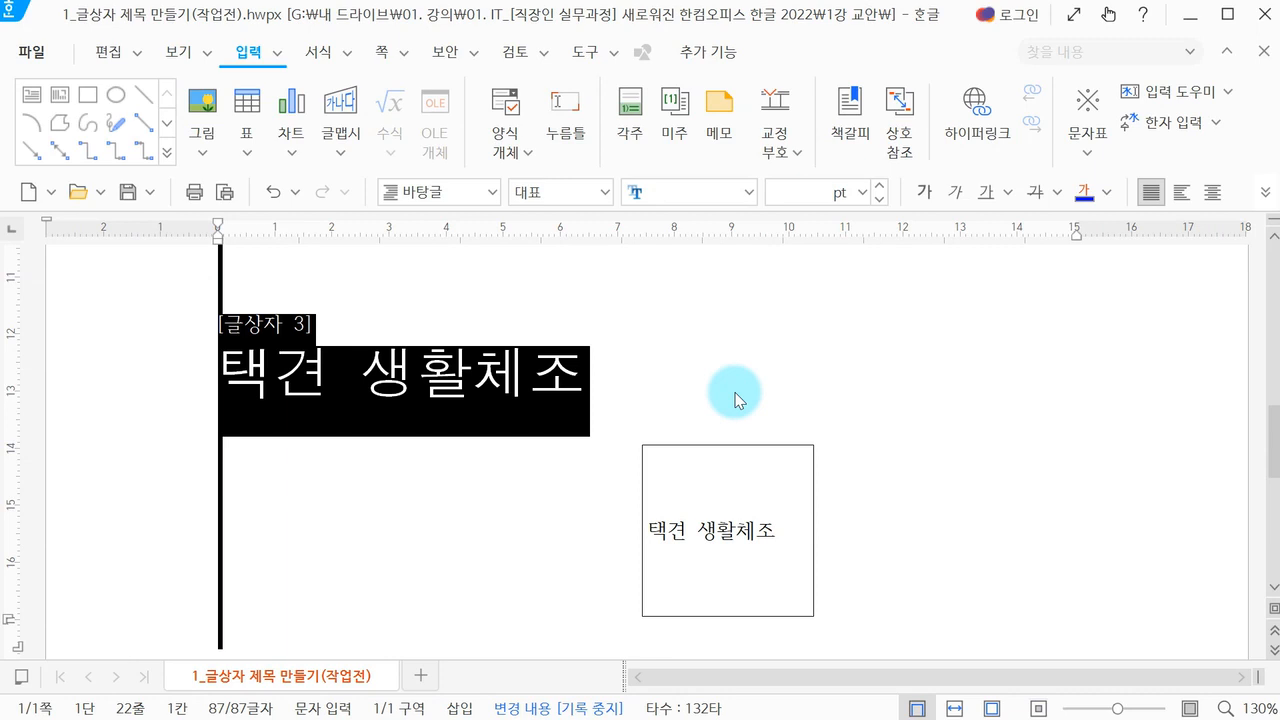
left_click(803, 585)
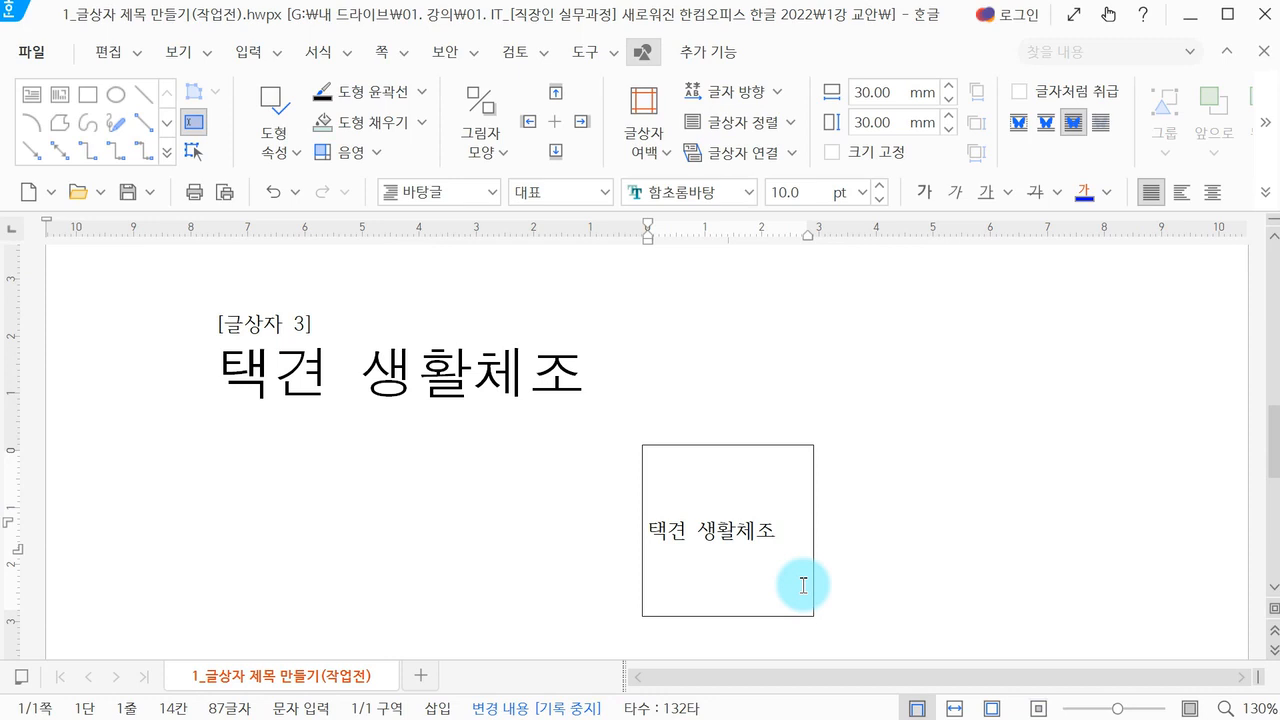
- Set all the "택견 생활체조" text in the new text box to the 돋움 font at 28 pt
key("ctrl+a")
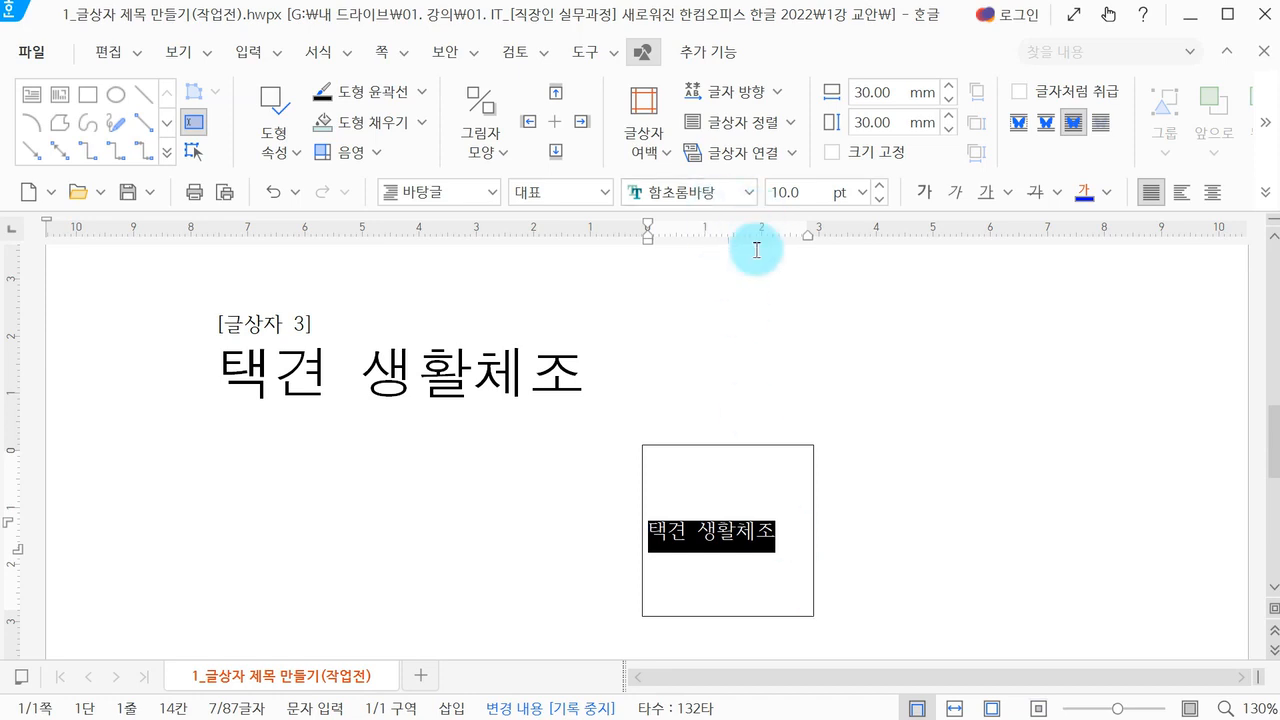
left_click(718, 186)
type("돋움")
key("Return")
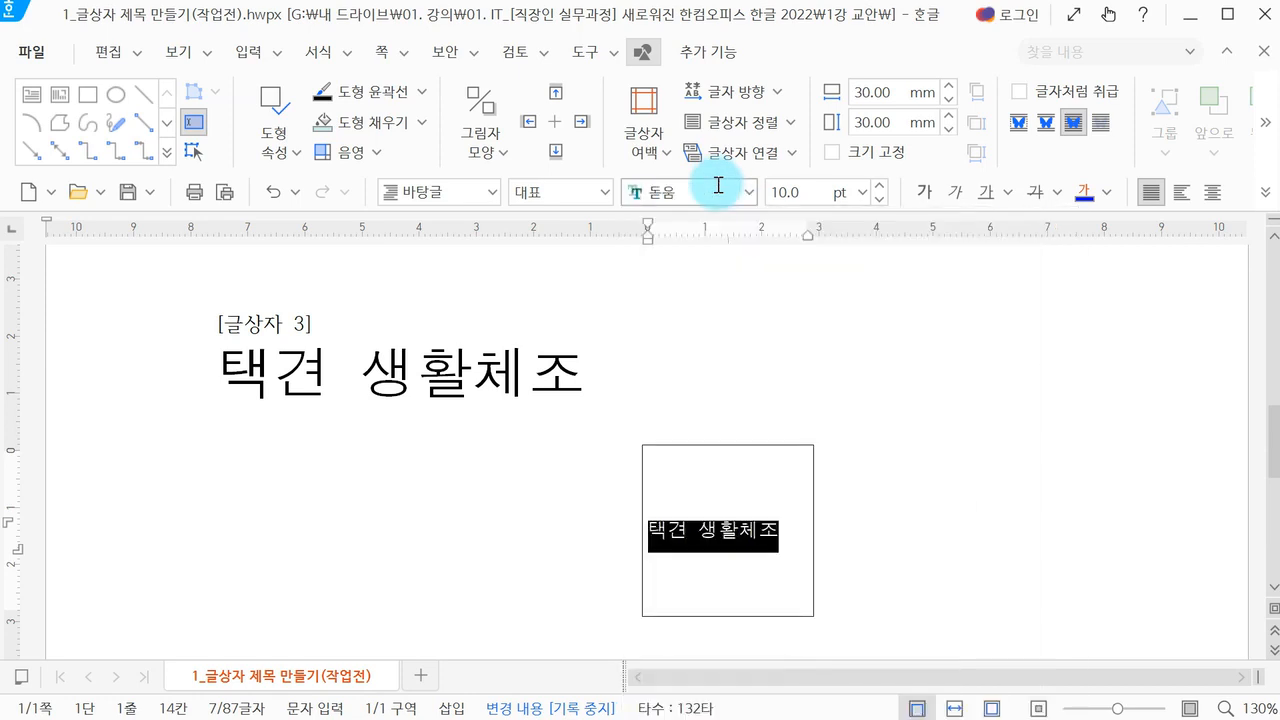
left_click(789, 191)
type("28")
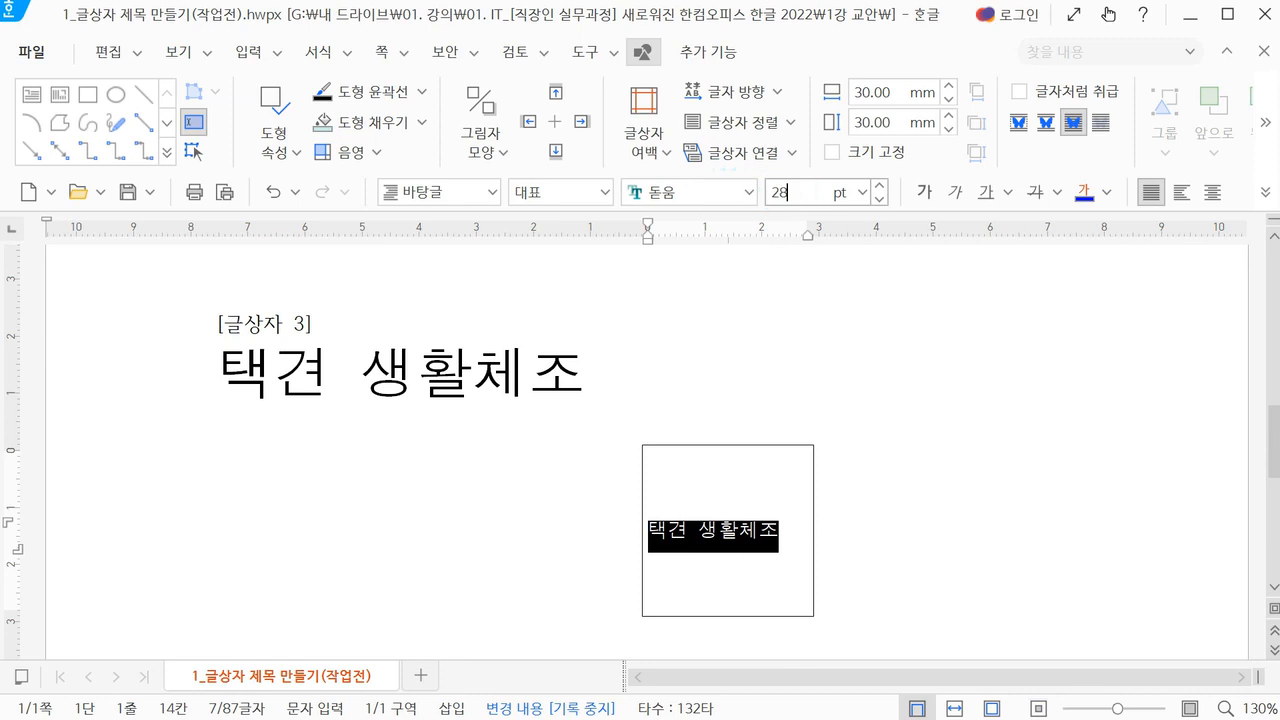
key("Return")
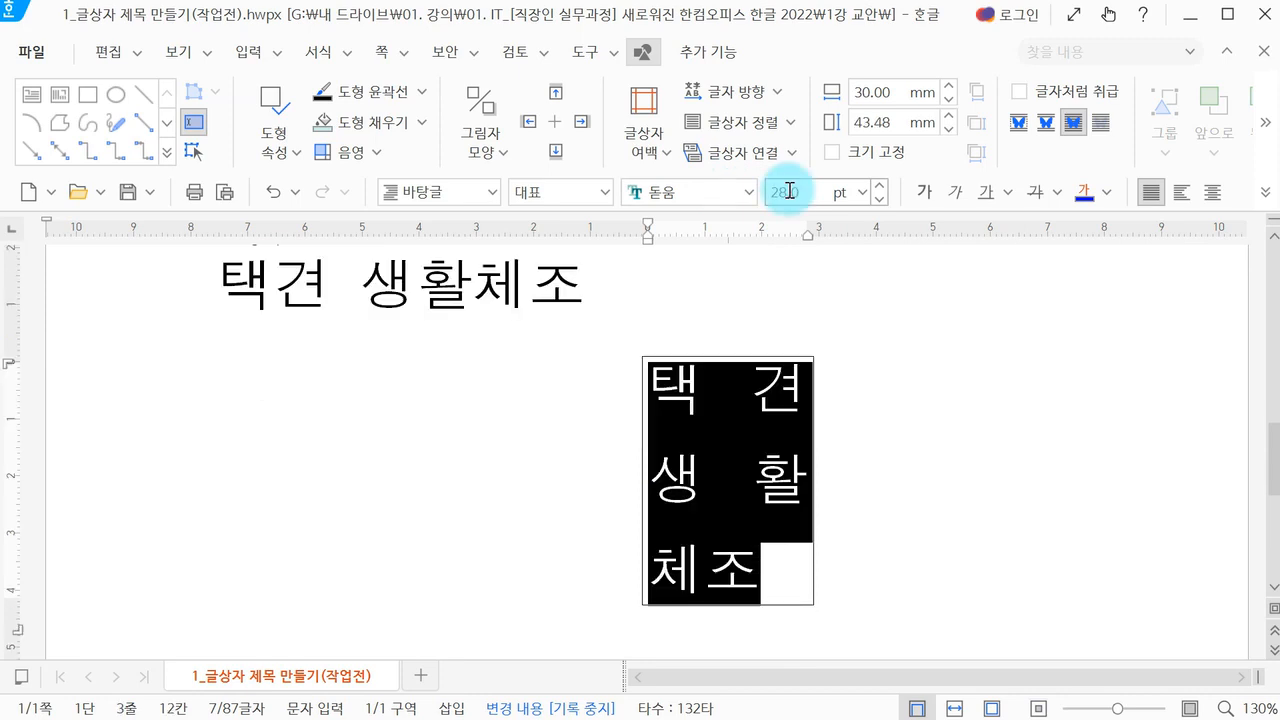
- Switch the font colour palette to the 기본 theme and colour the "택견 생활체조" text in the box white
left_click(1108, 195)
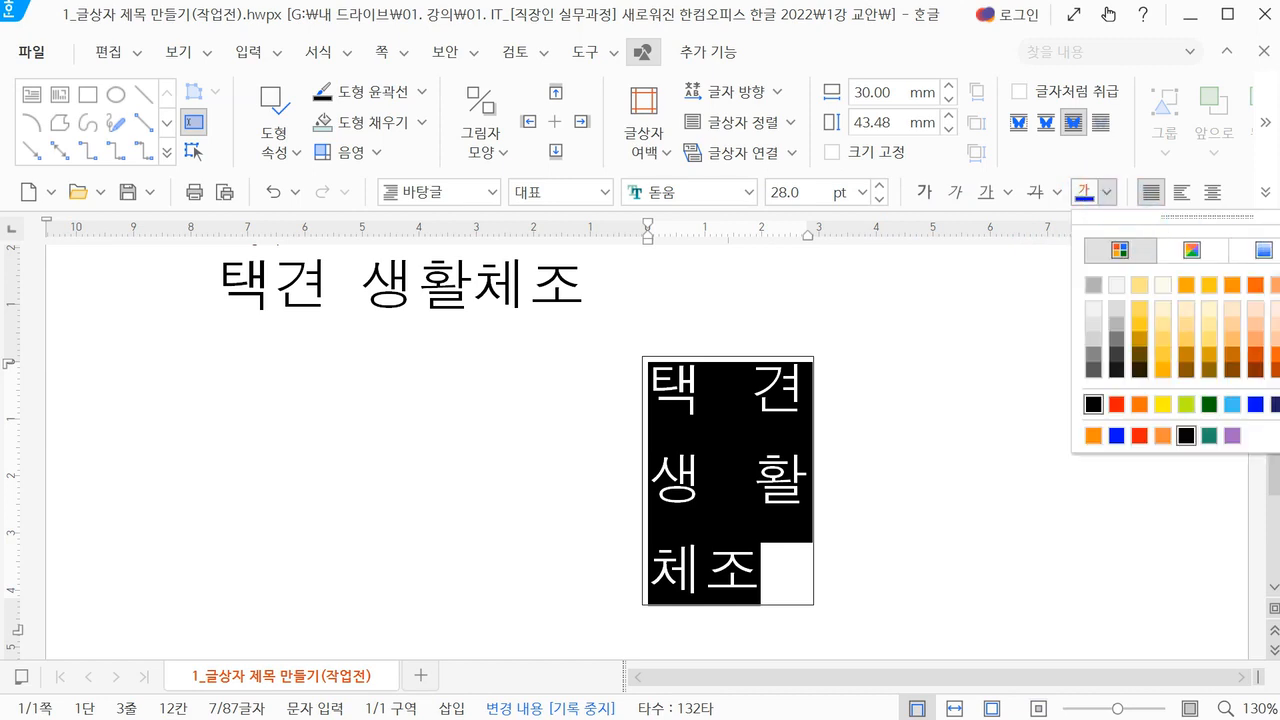
left_click(1268, 252)
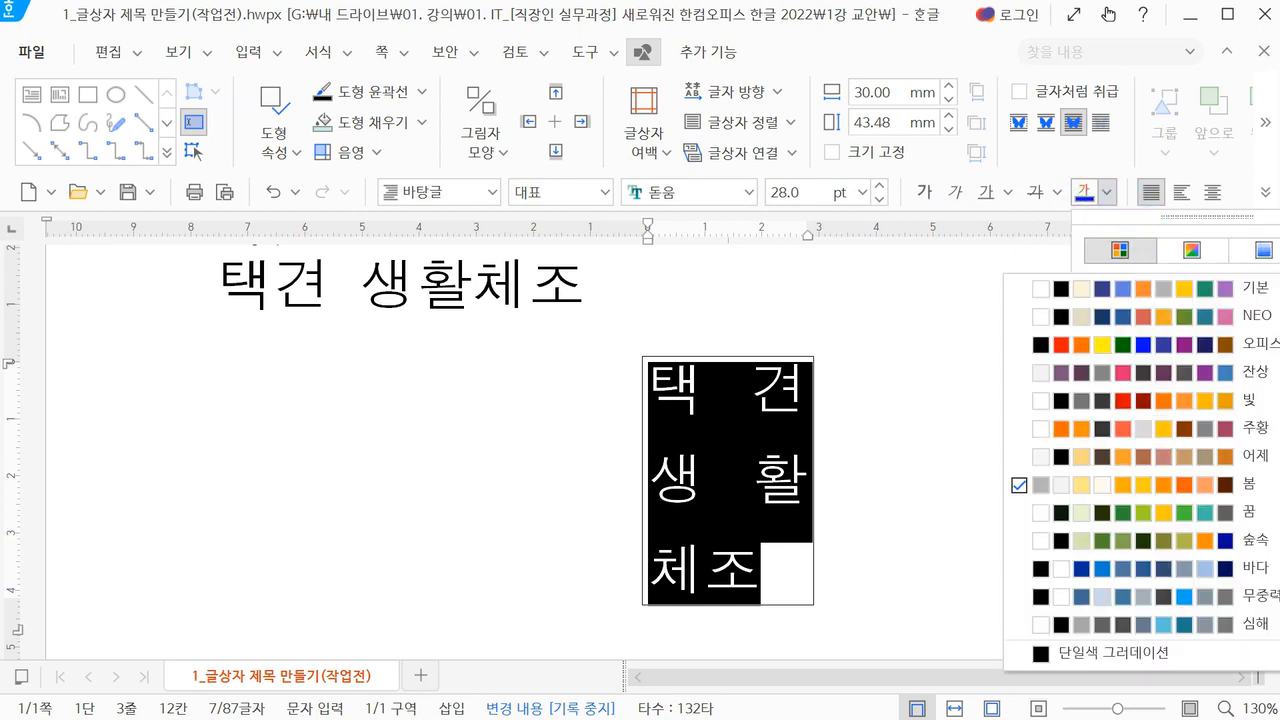
left_click(1225, 288)
left_click(1092, 290)
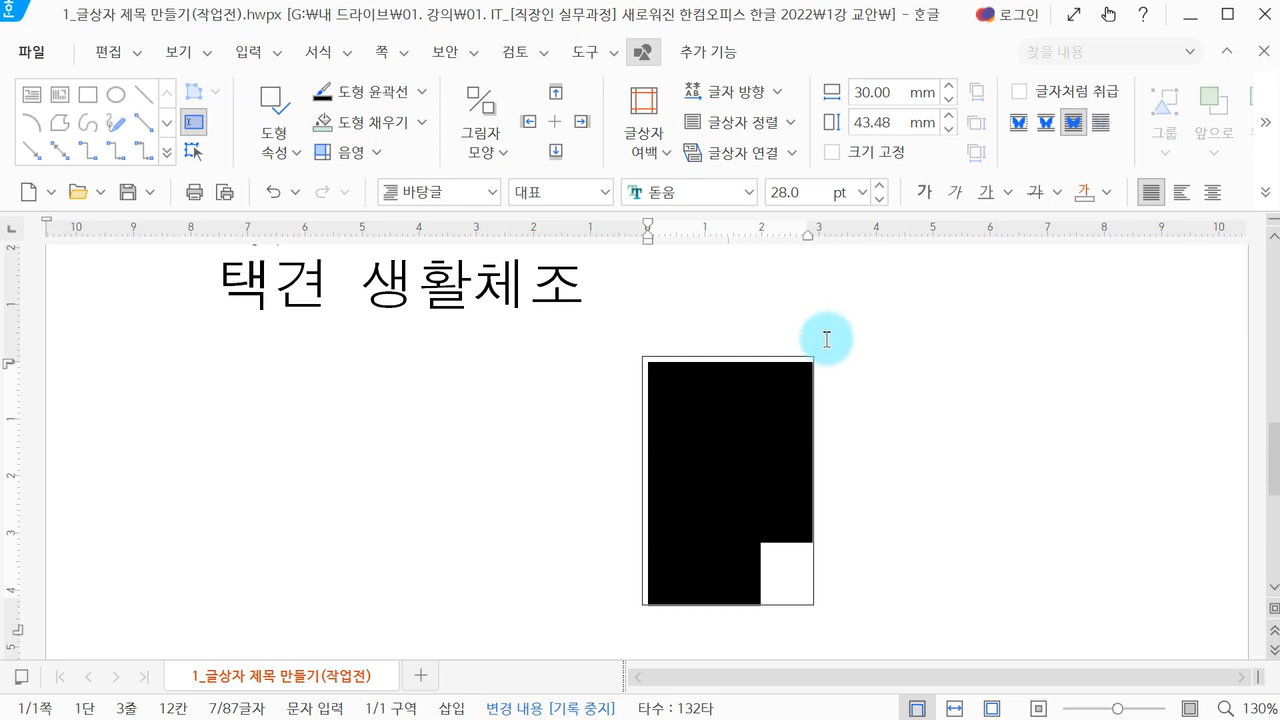
- In the object properties of the new "택견 생활체조" text box, set the width to 90 mm and the height to 15 mm
left_click(706, 357)
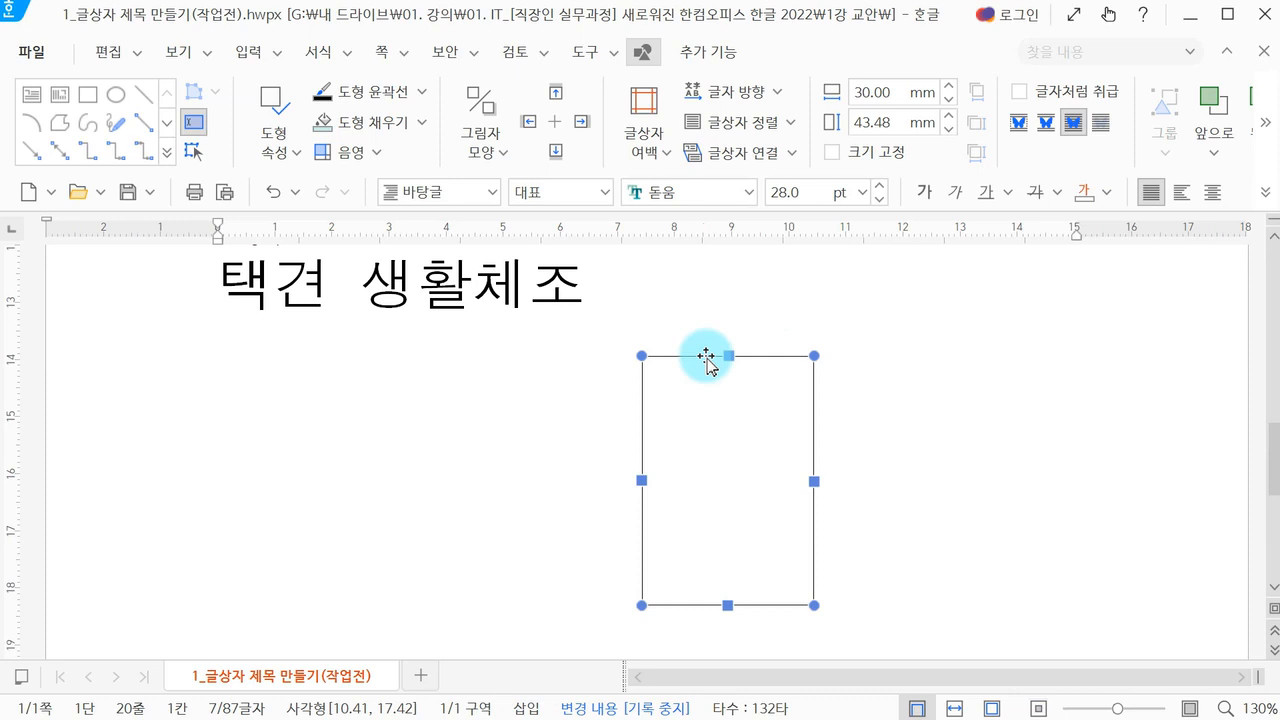
double_click(706, 357)
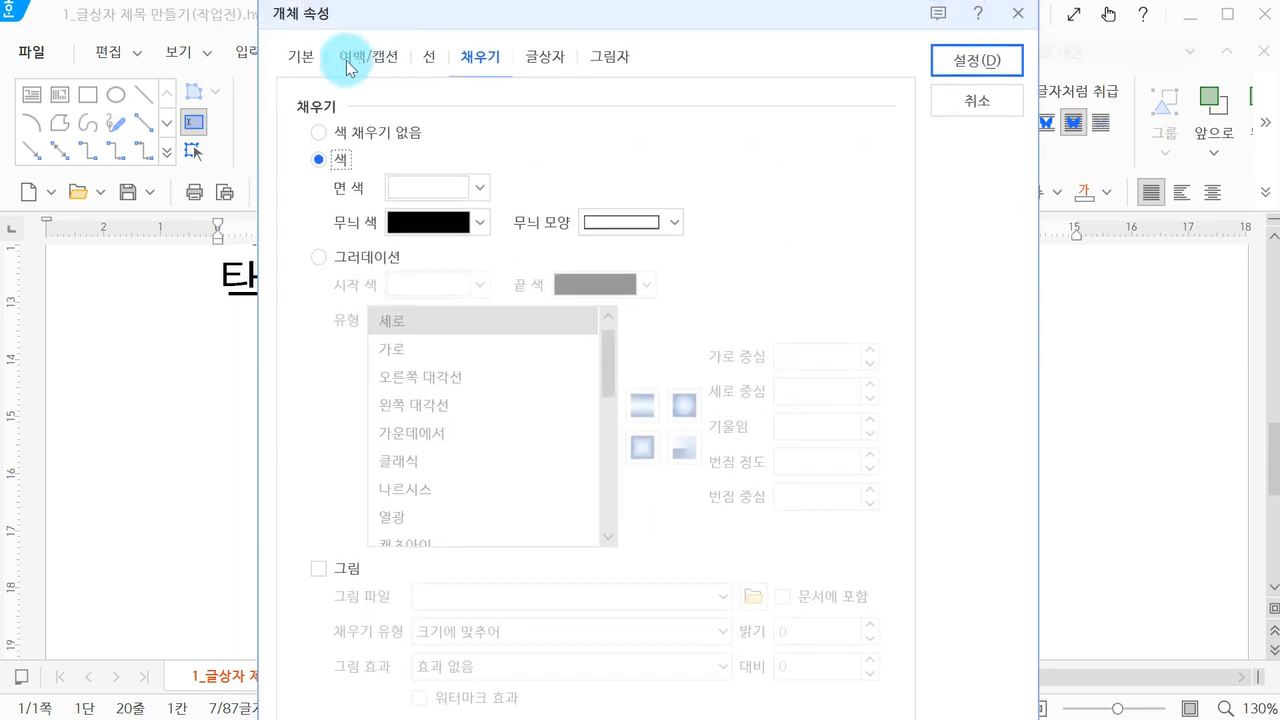
left_click(301, 57)
double_click(566, 134)
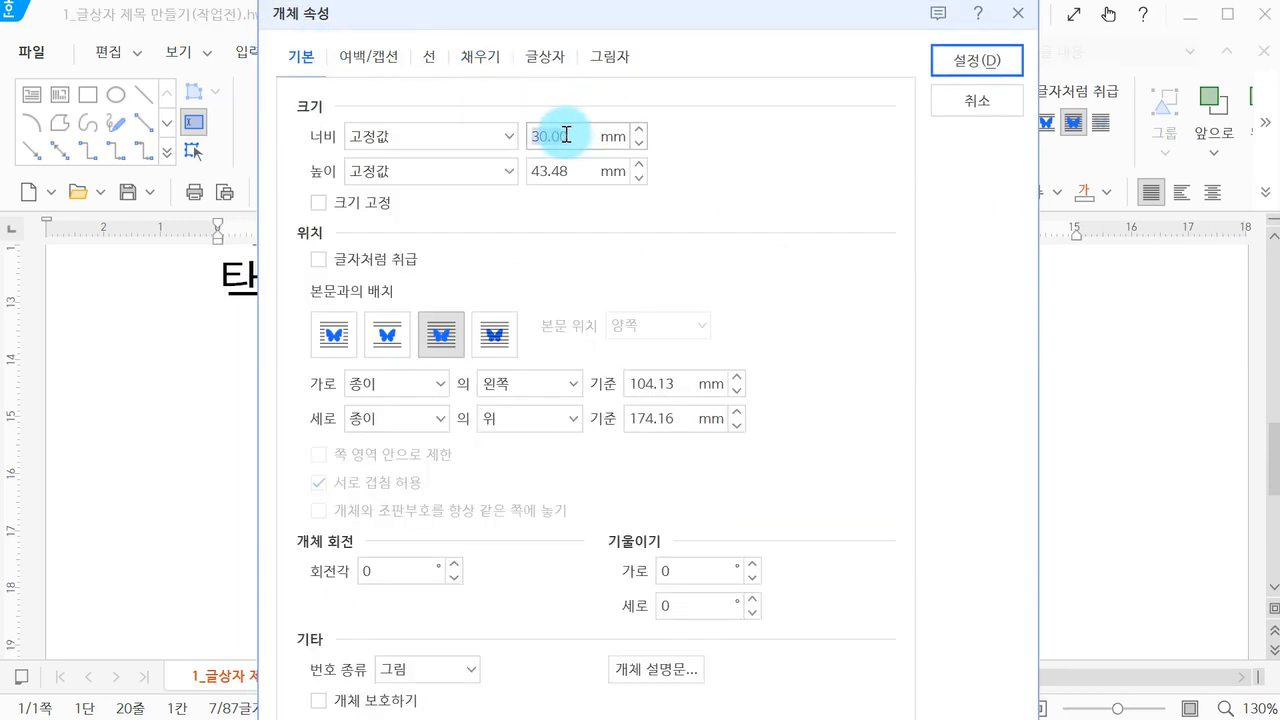
type("90")
key("Tab")
key("Tab")
type("15")
- Set the fill face colour (면 색) of the "택견 생활체조" text box to blue
left_click(483, 66)
left_click(440, 187)
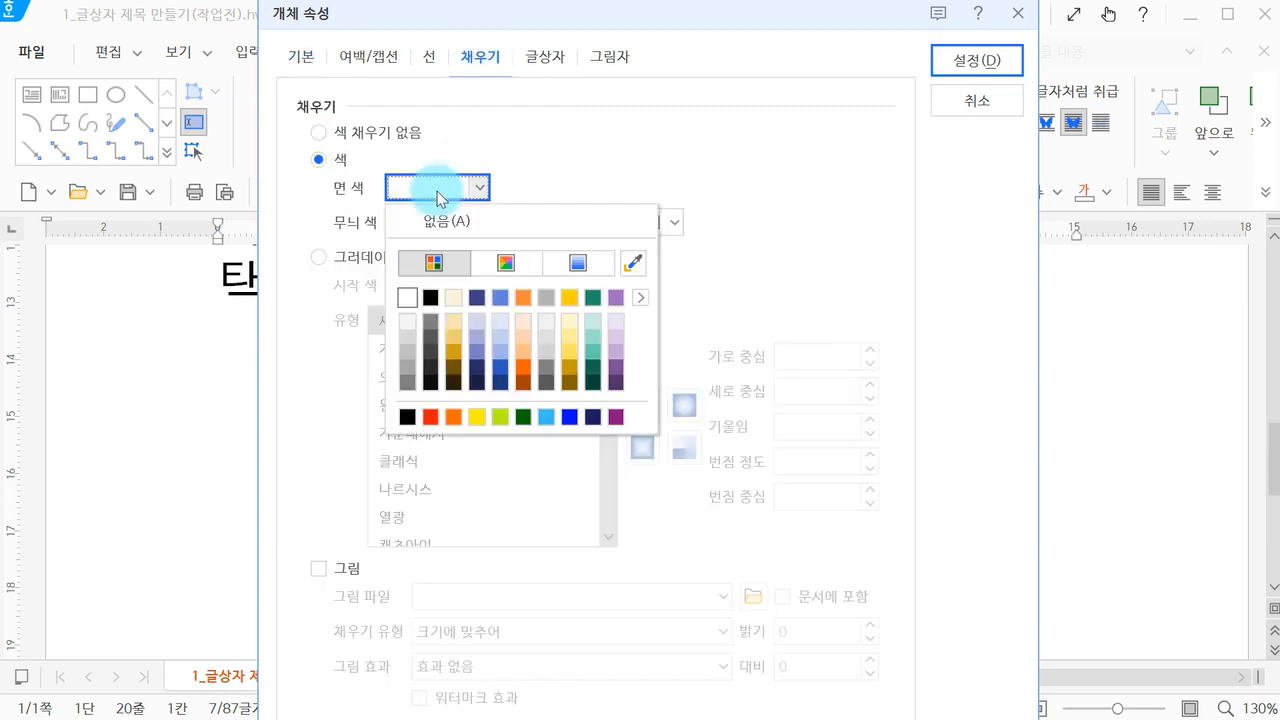
left_click(570, 416)
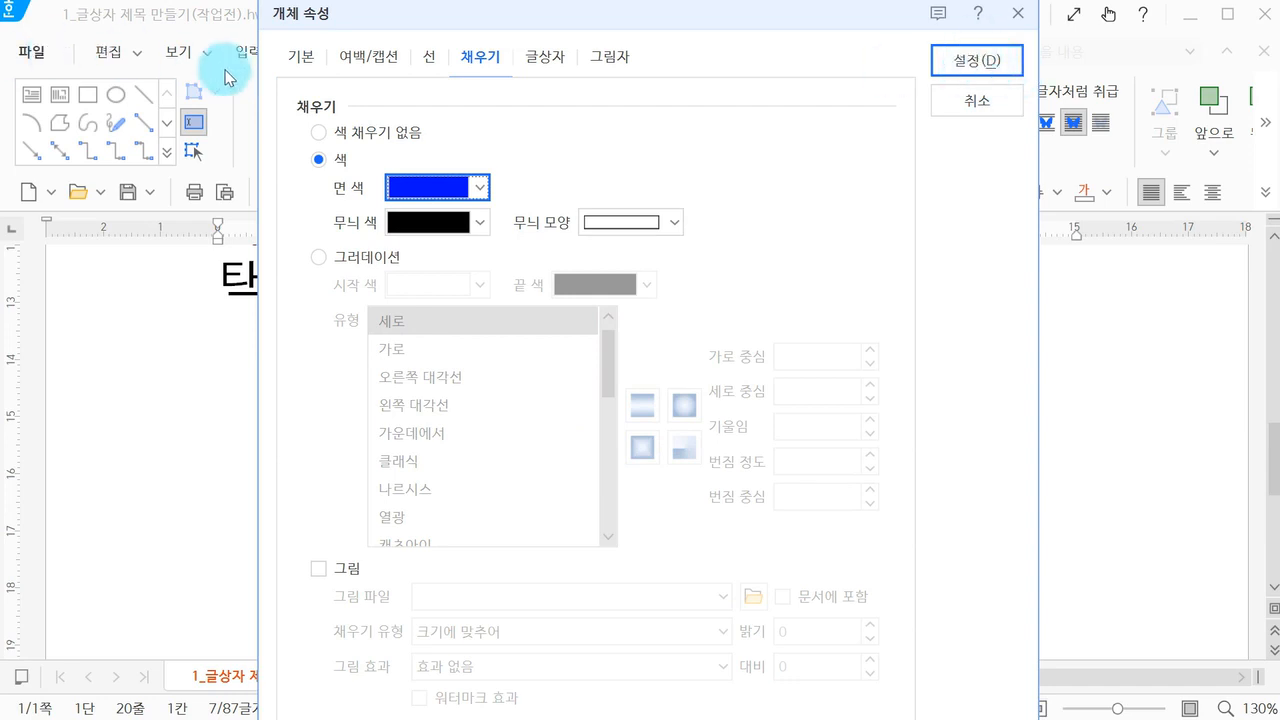
left_click_drag(411, 21, 371, 537)
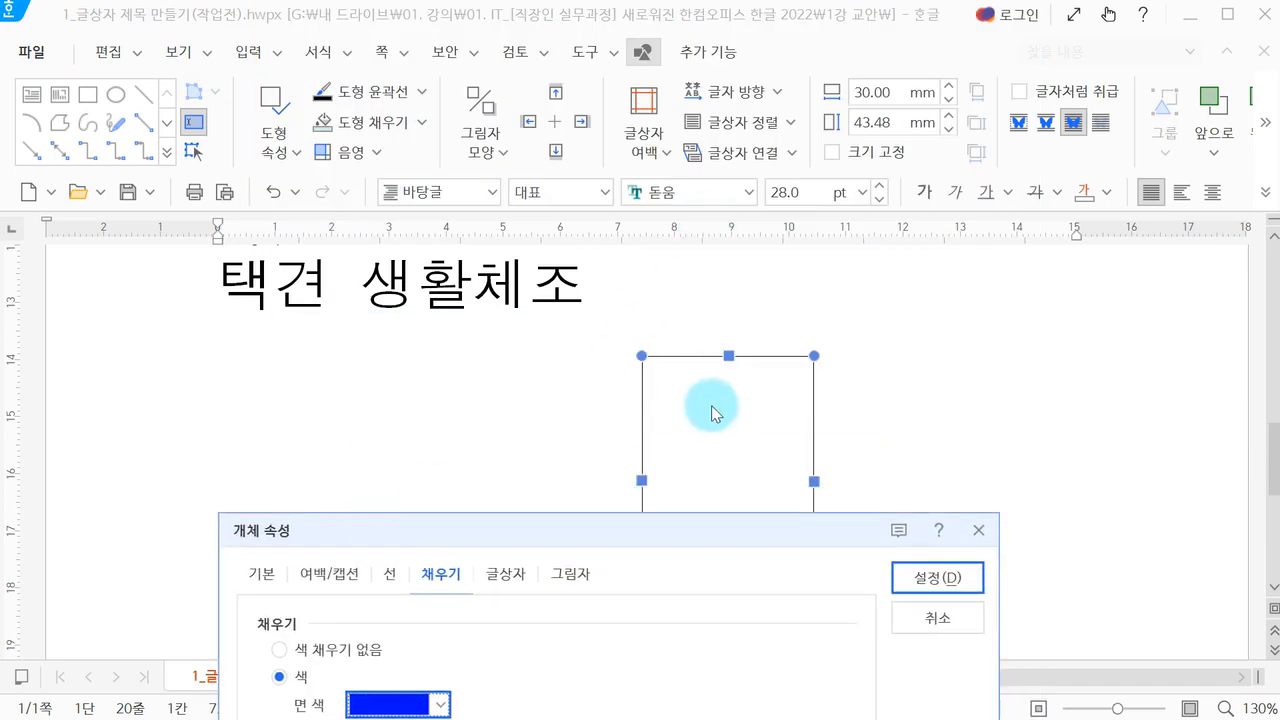
left_click_drag(523, 520, 590, 24)
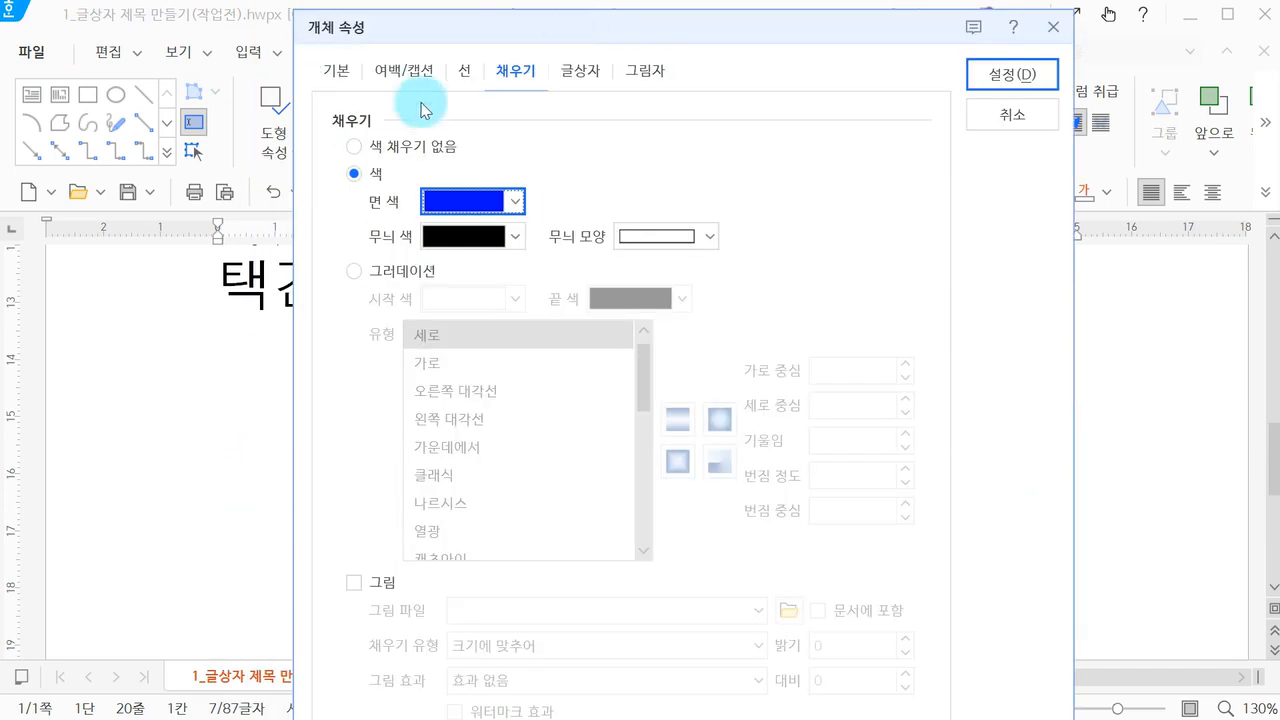
- Position the text box horizontally at 0 mm from the left (왼쪽) of the column (단) and apply the object properties
left_click(336, 72)
left_click(560, 398)
left_click(420, 405)
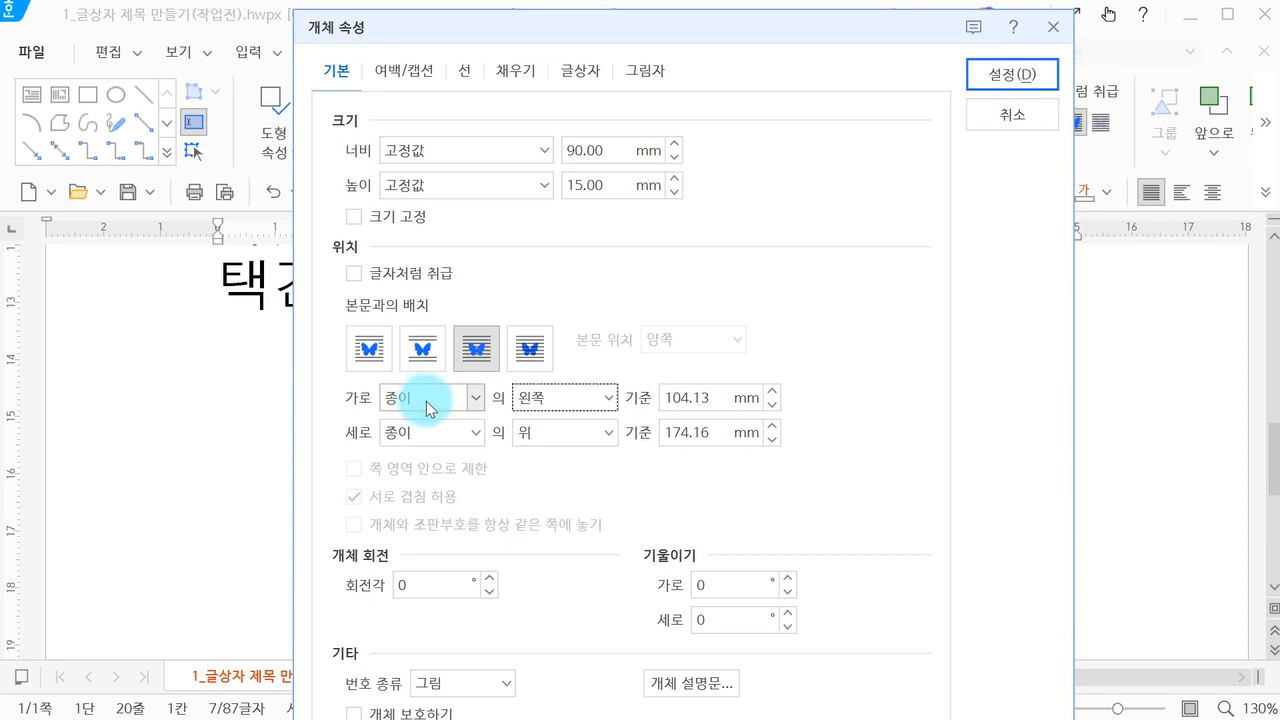
left_click(421, 406)
left_click(426, 488)
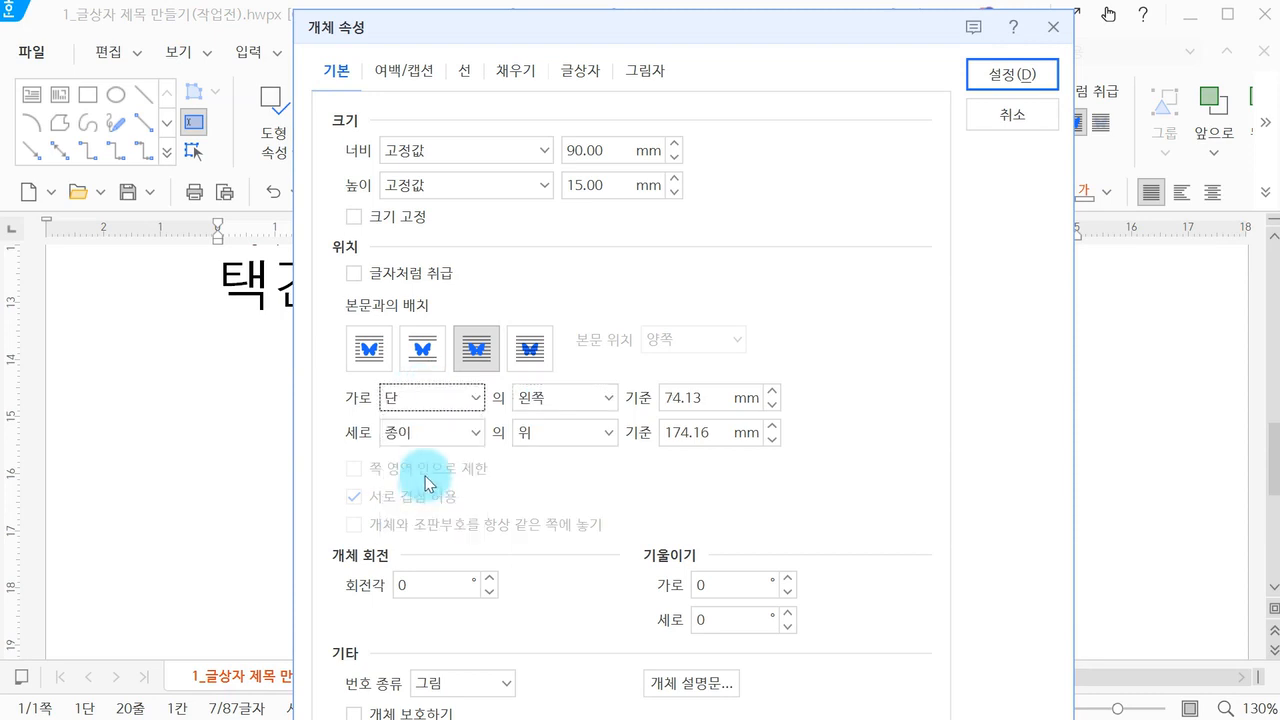
double_click(698, 398)
type("0")
key("Return")
key("Escape")
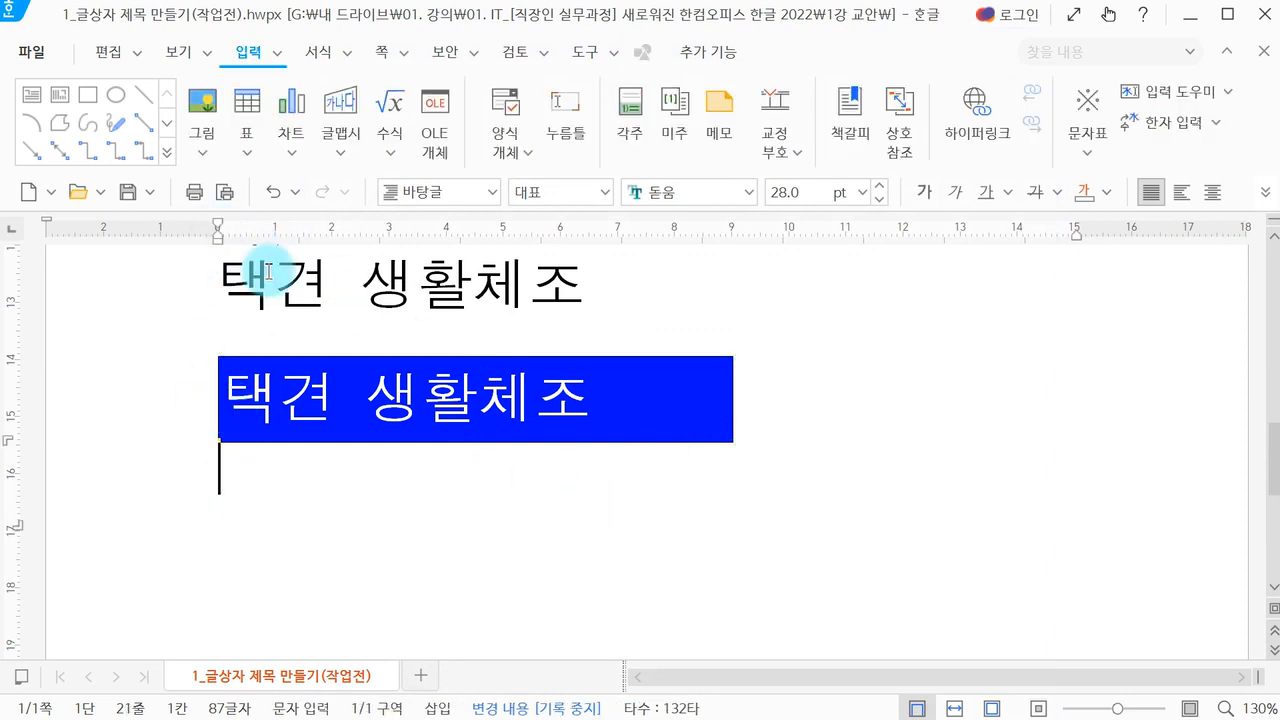
- Centre-align the white "택견 생활체조" text inside the blue text box
double_click(423, 396)
triple_click(423, 396)
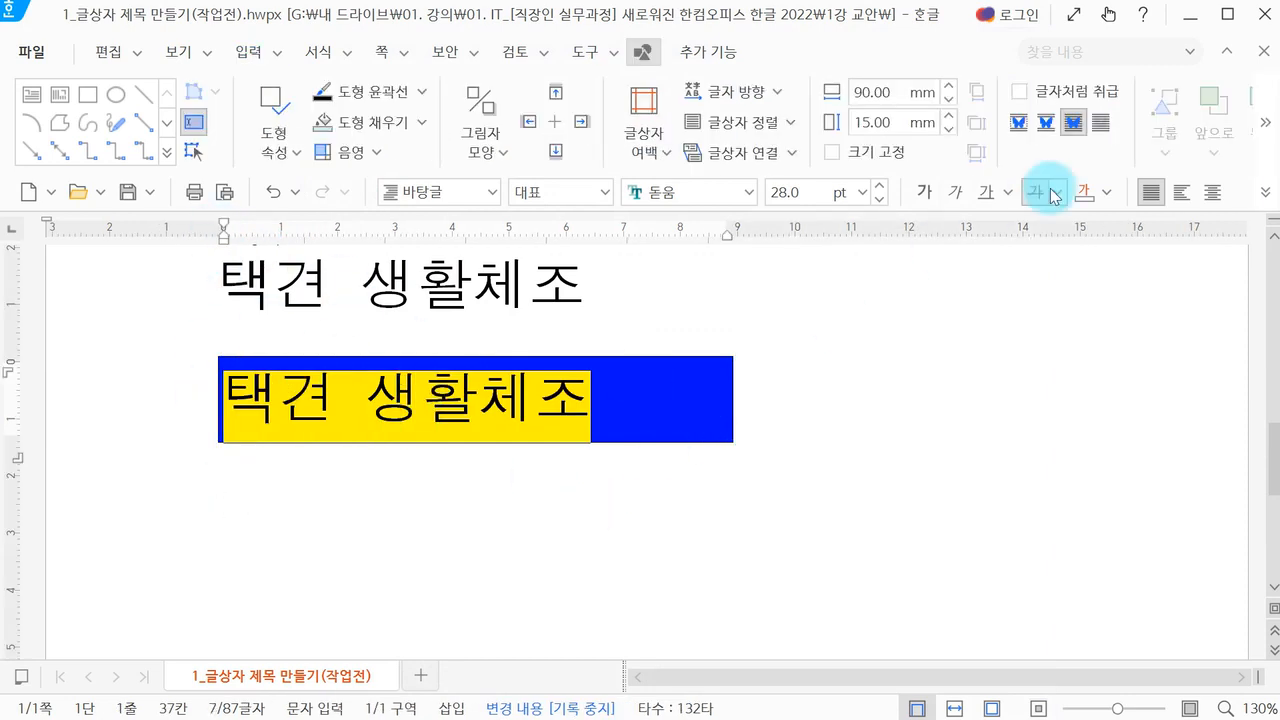
left_click(1212, 192)
left_click(1036, 296)
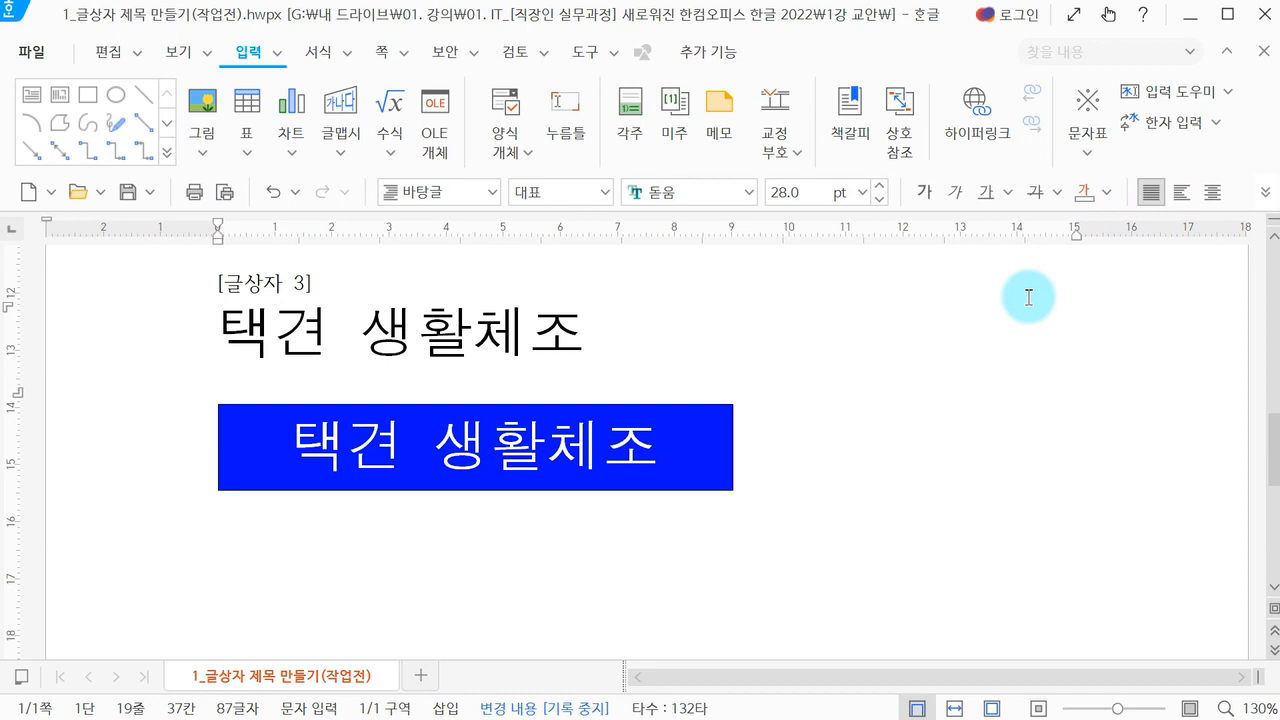
- Set the line colour of the orange "2023 사내 교육 제안의 건" text box to white and apply it
scroll(1028, 297, "up", 5)
scroll(1028, 297, "up", 3)
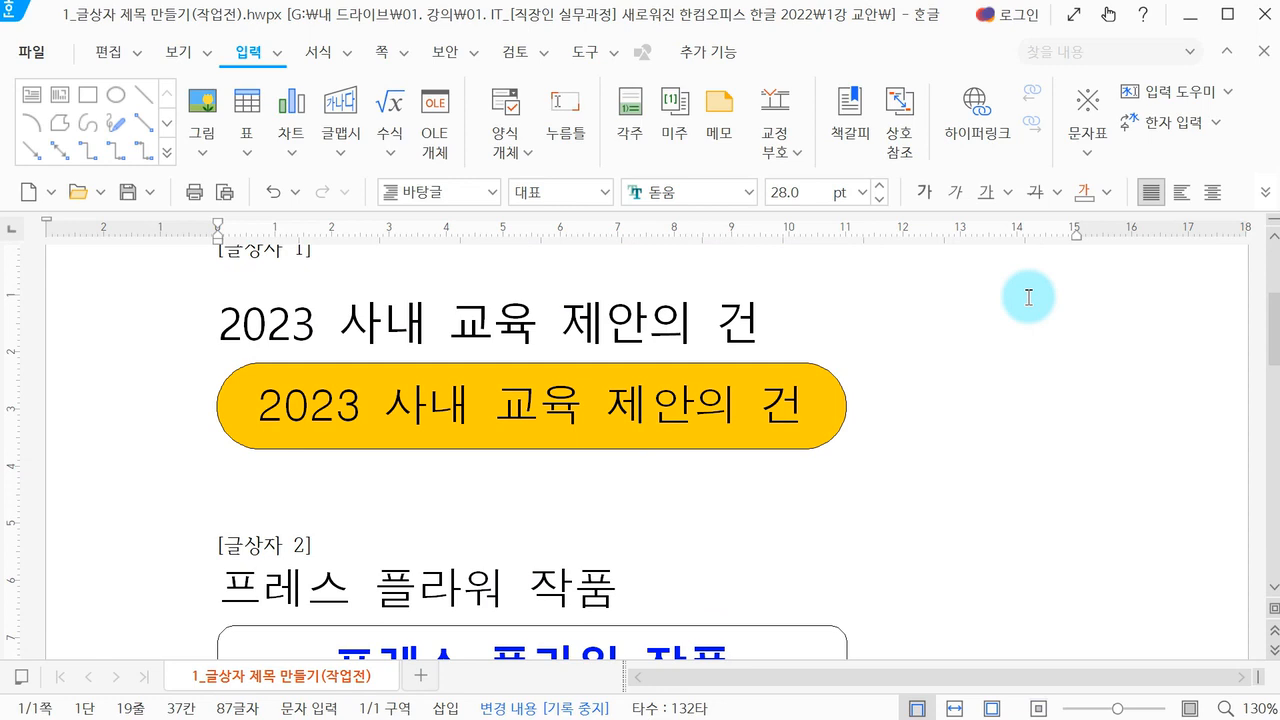
left_click(822, 444)
double_click(822, 444)
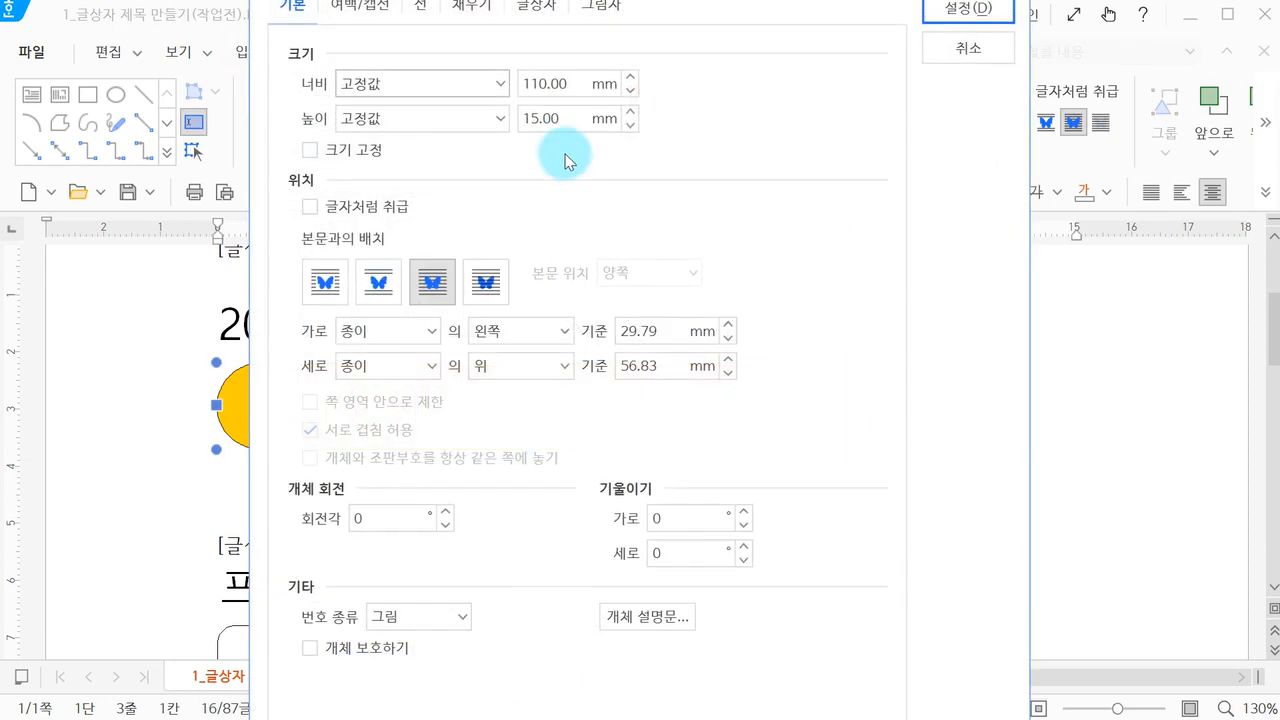
left_click_drag(507, 0, 612, 101)
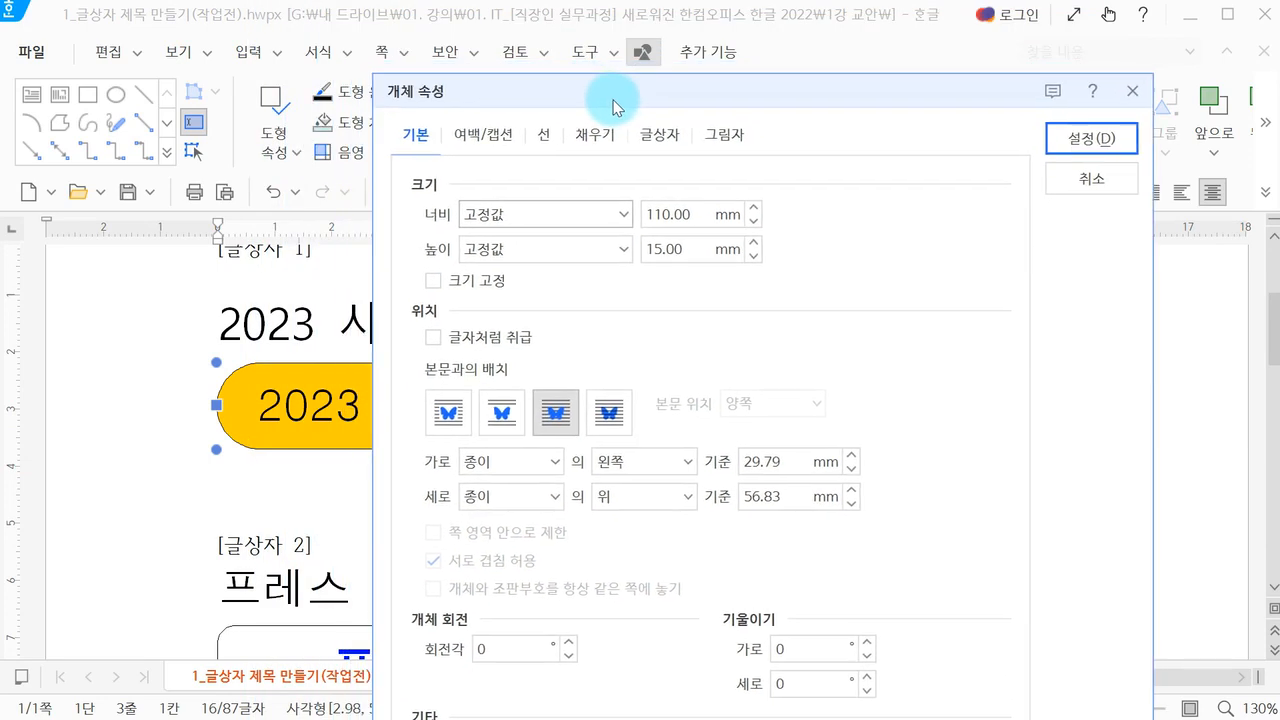
left_click(551, 138)
left_click(551, 212)
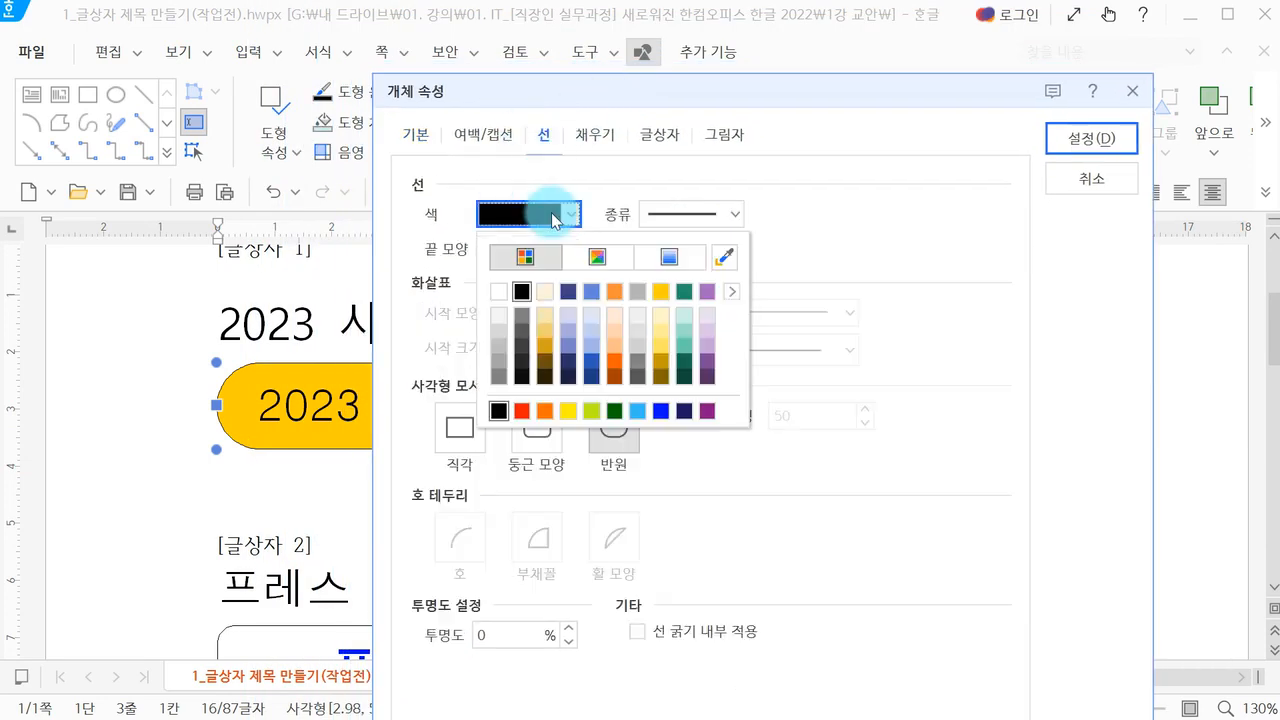
left_click(498, 291)
left_click(1093, 155)
left_click(1020, 328)
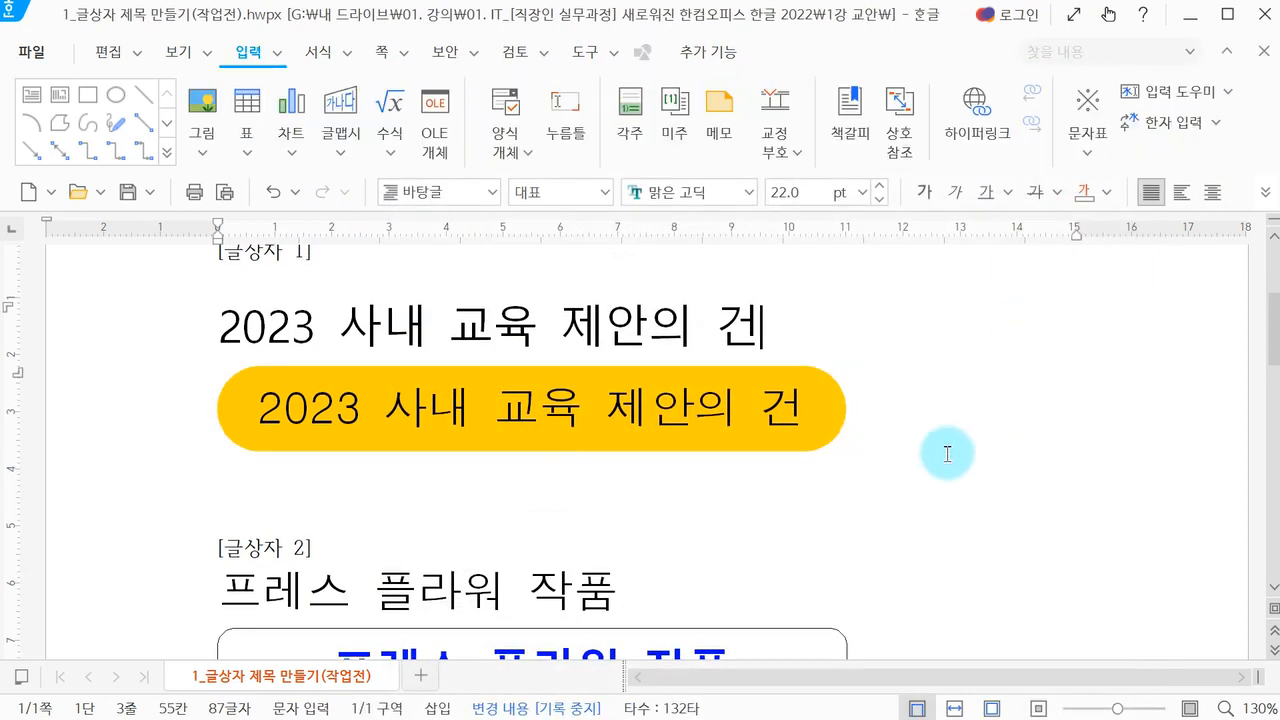
- Review the line settings and line colour palette of the orange text box, then close its properties without changes
left_click(800, 457)
double_click(795, 447)
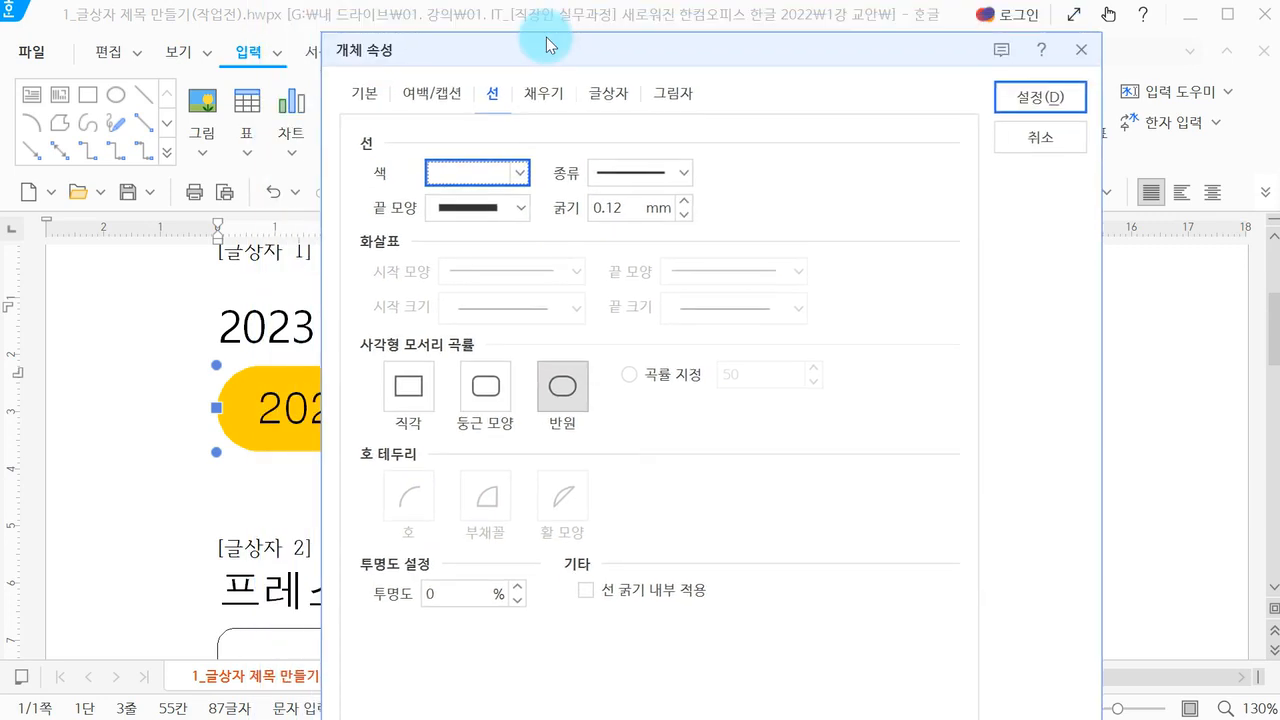
left_click(609, 216)
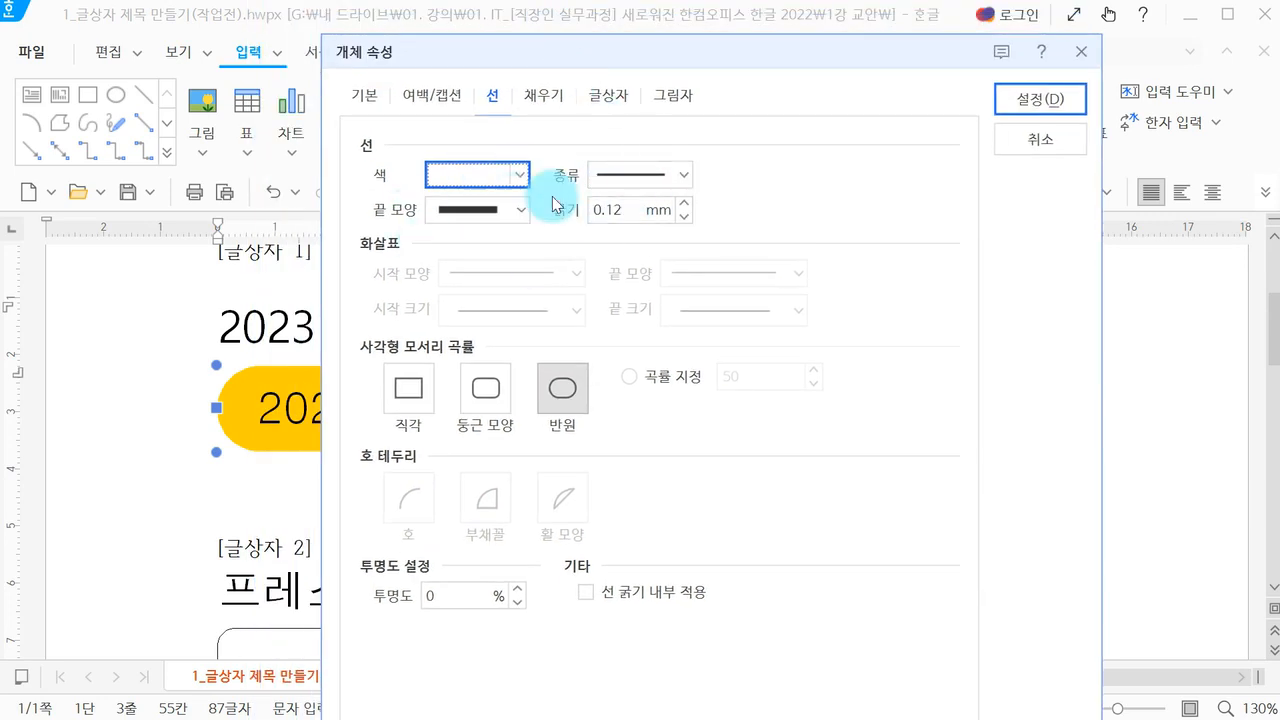
left_click(527, 165)
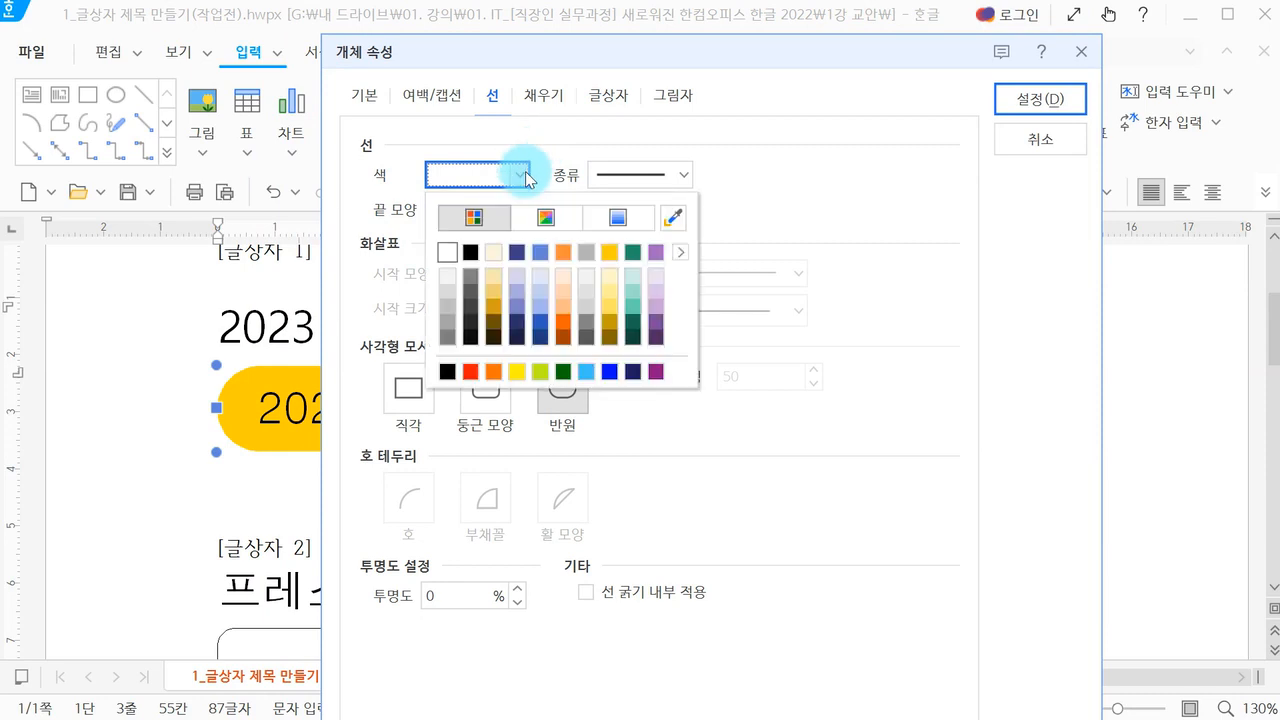
left_click(851, 232)
left_click(1040, 130)
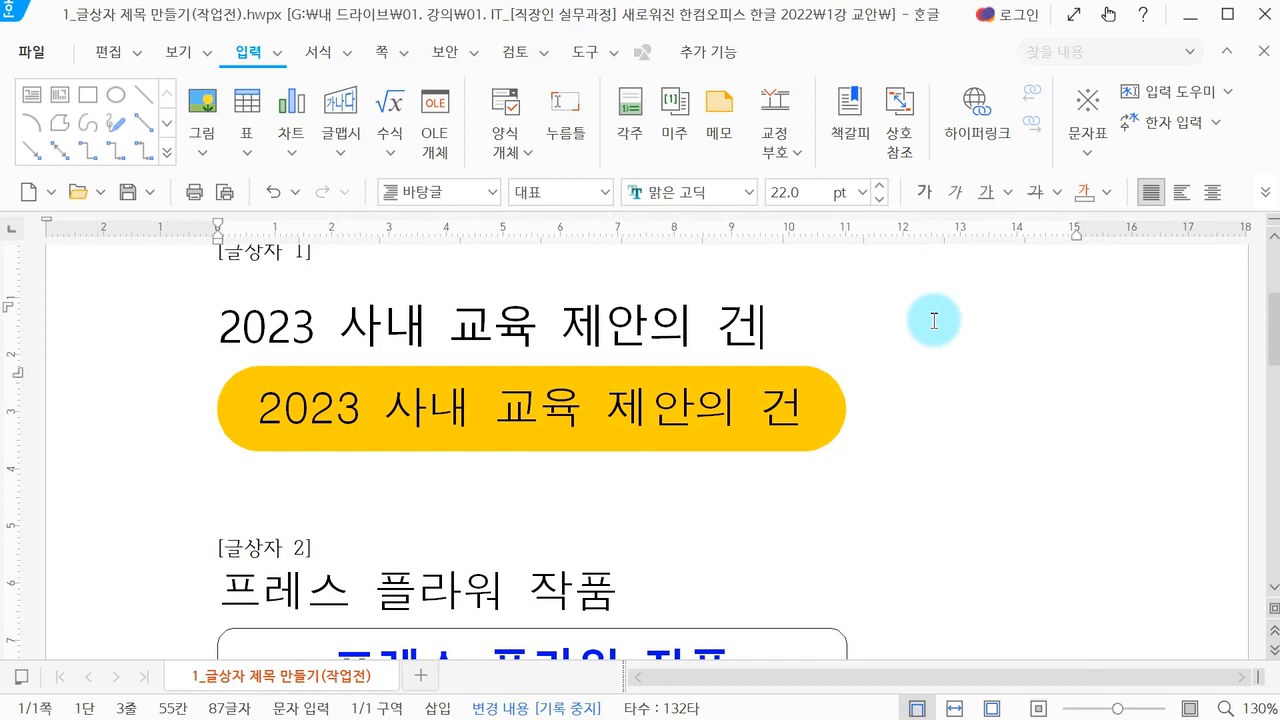
left_click(933, 321)
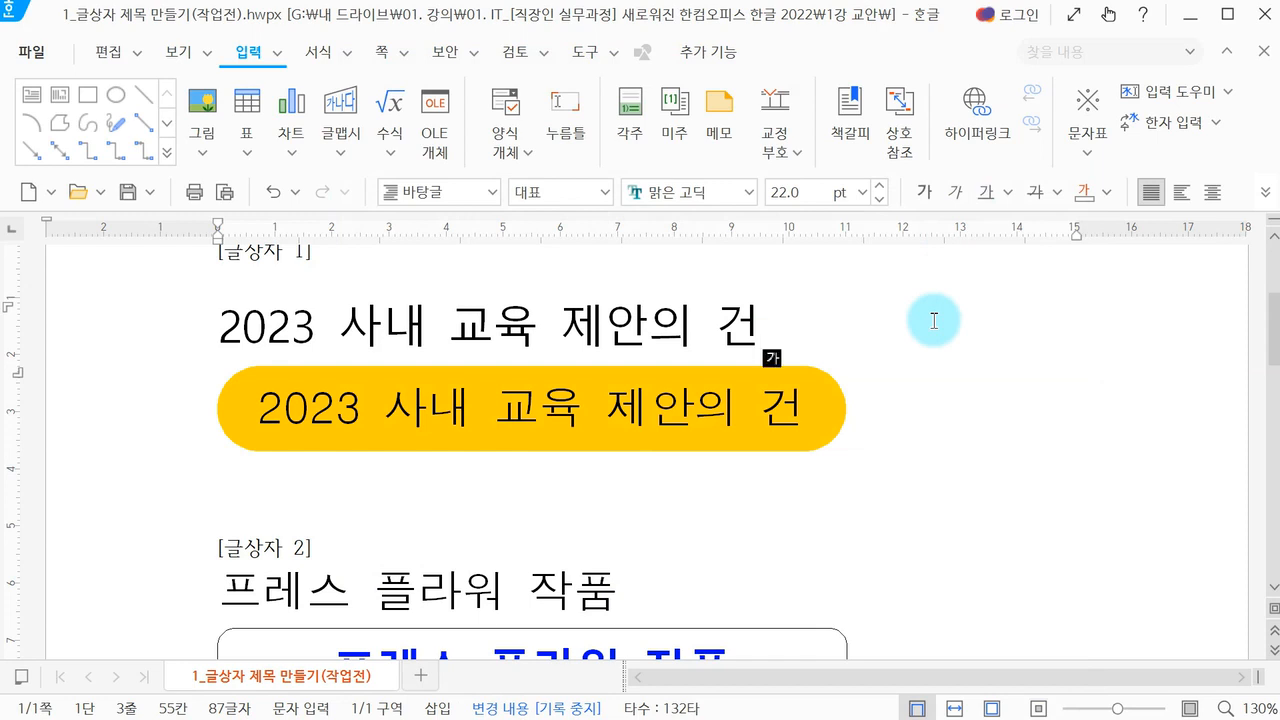
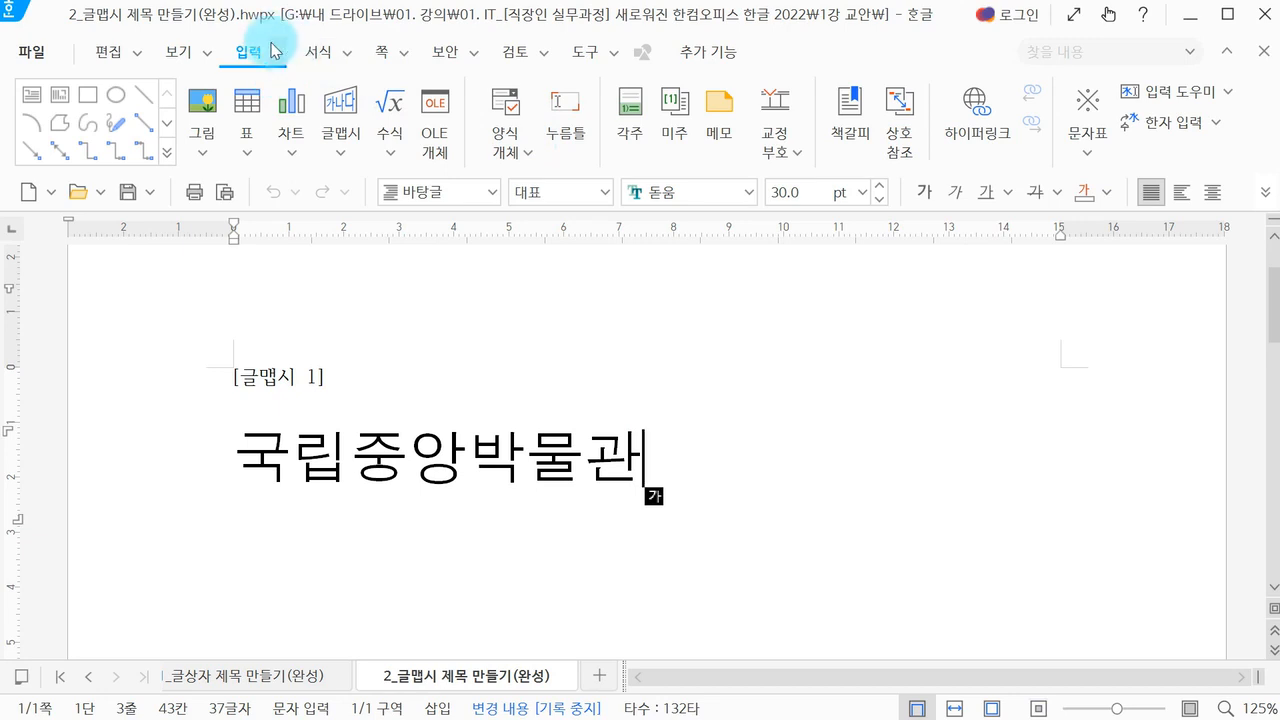
- In the document "2_글맵시 제목 만들기(완성)", examine the 글맵시 creation dialog and the gallery of preset 글맵시 styles
left_click(355, 118)
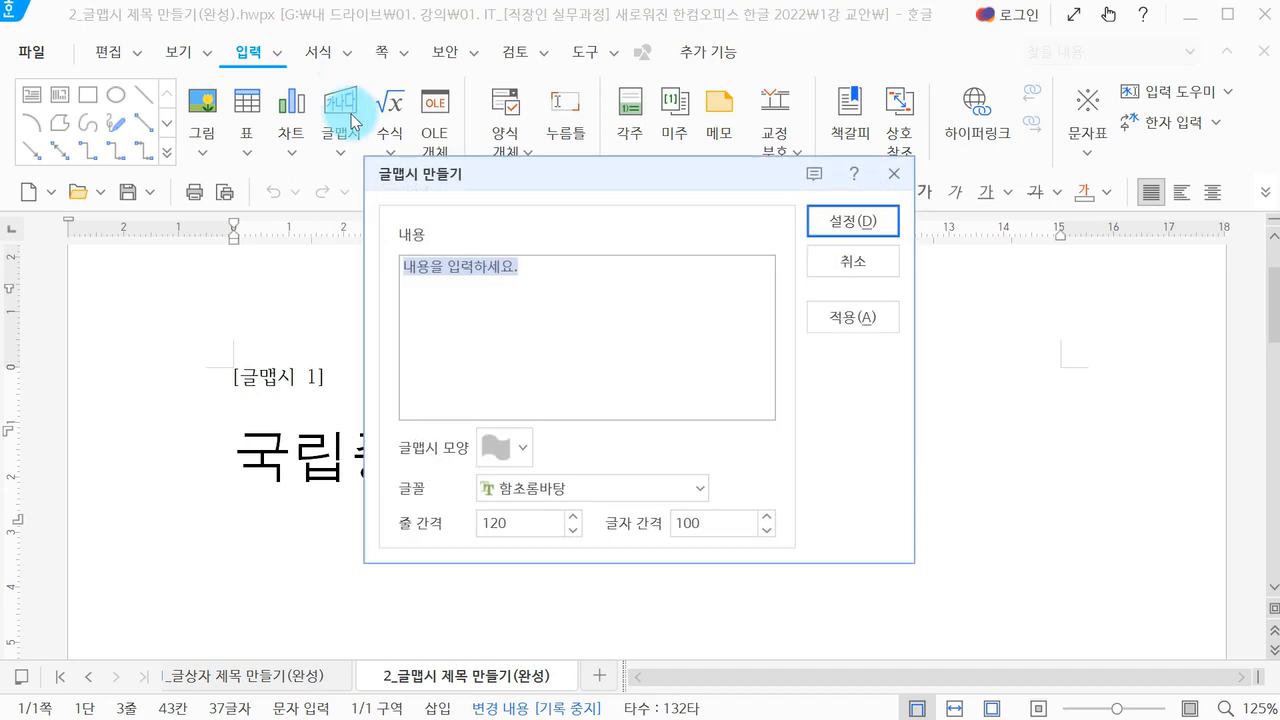
left_click(860, 268)
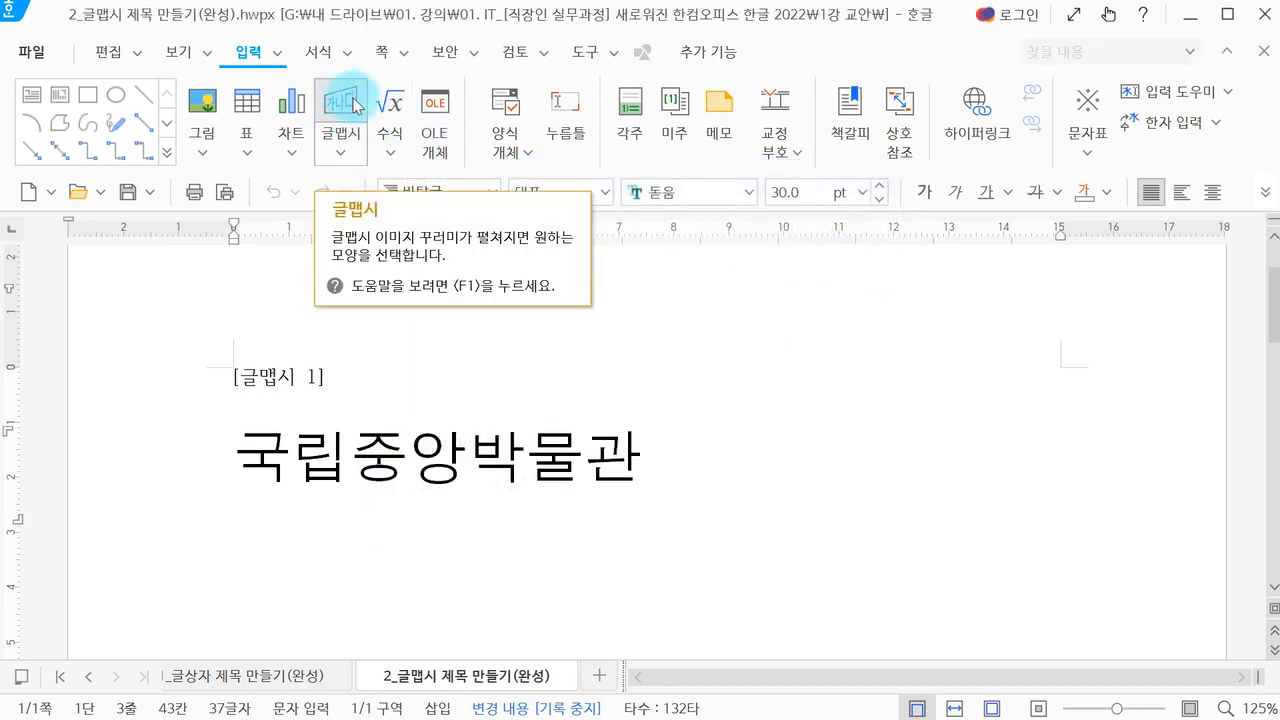
left_click(353, 152)
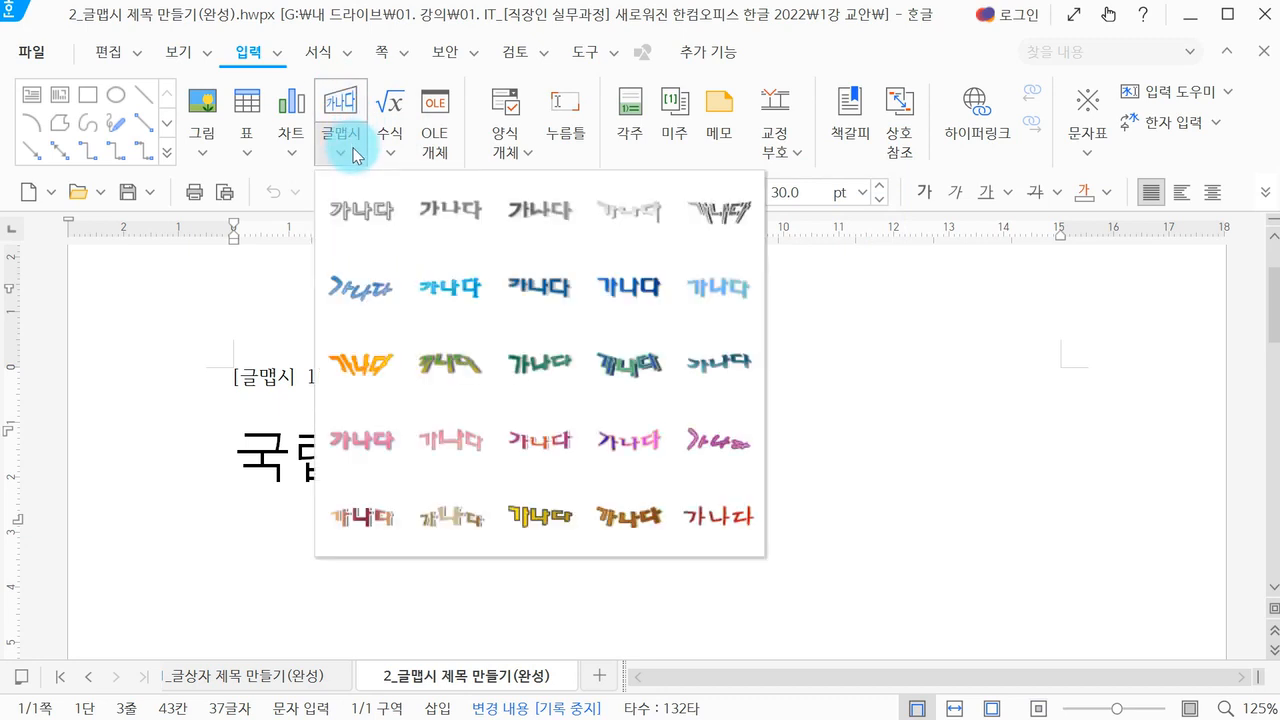
left_click(337, 95)
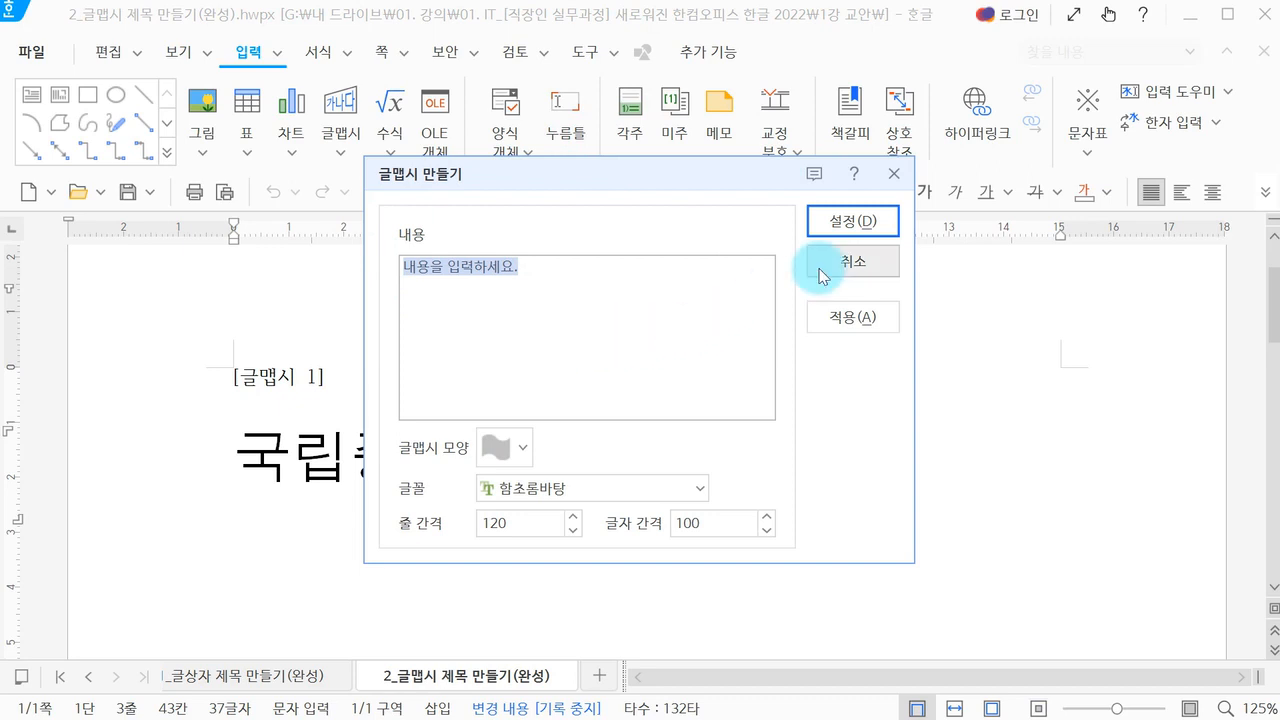
left_click(872, 266)
left_click(347, 162)
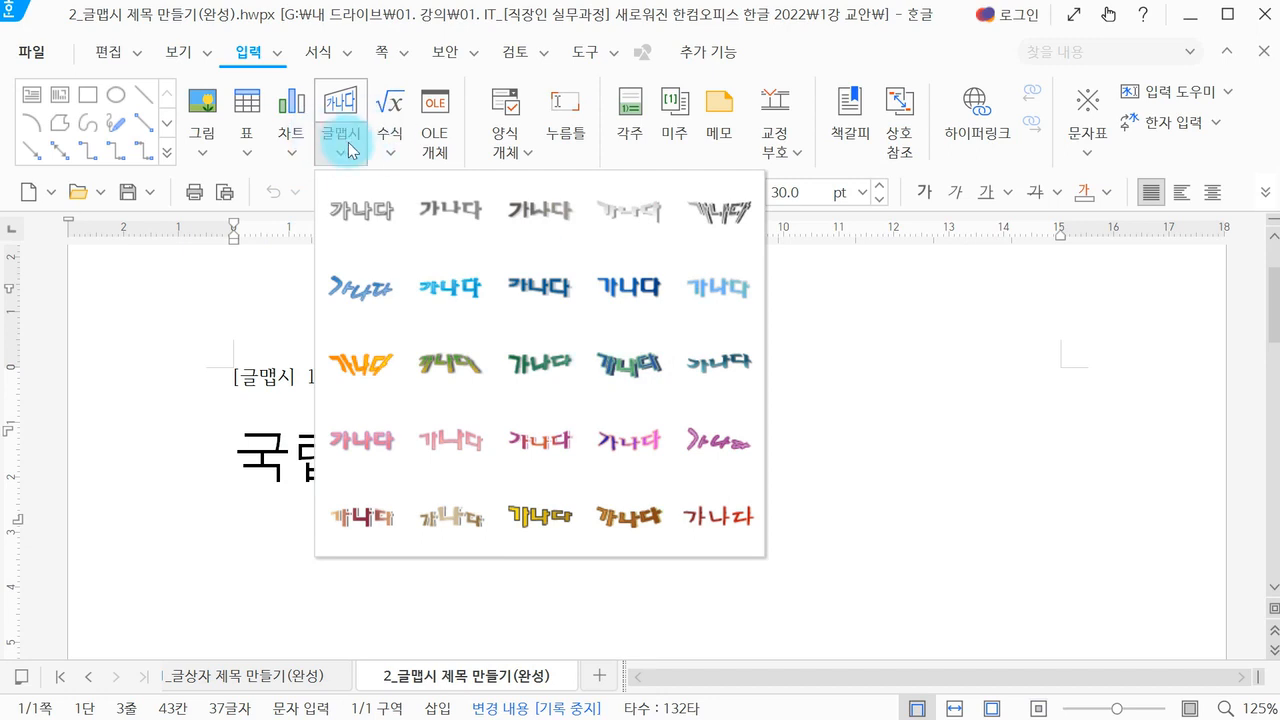
- Start a new 글맵시 object and enter "국립중앙박물관" as its content
left_click(342, 104)
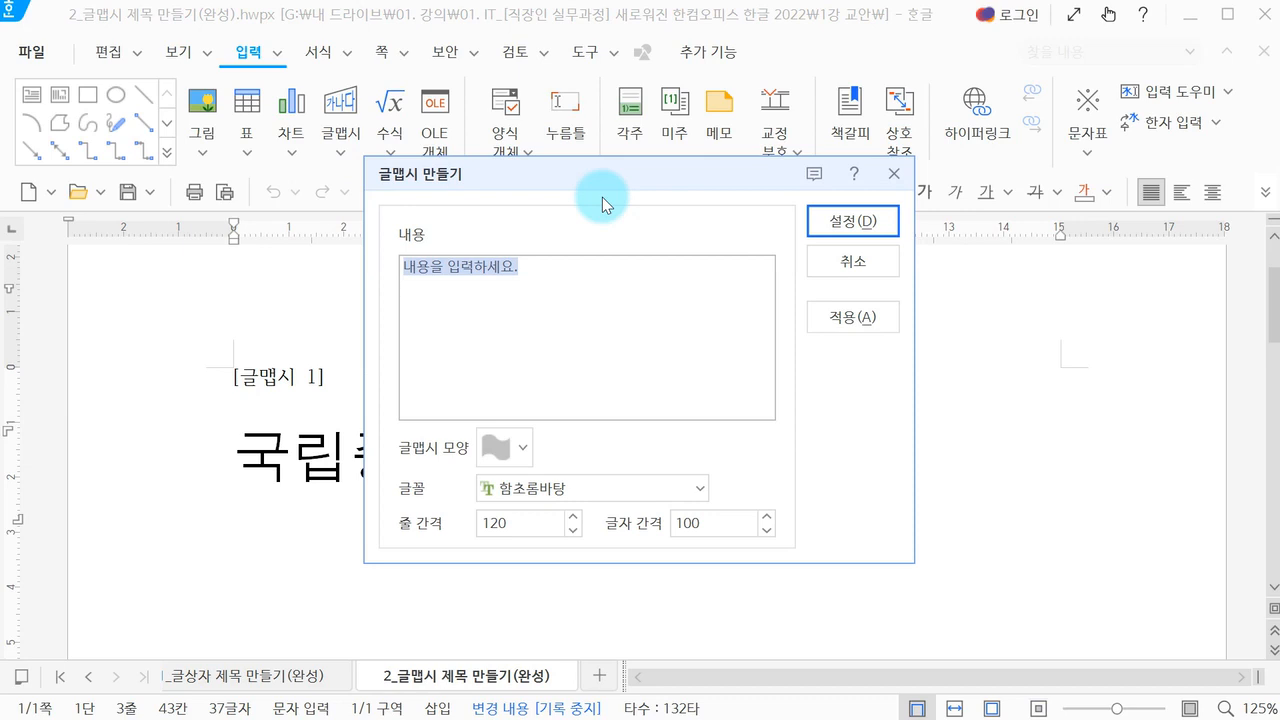
type("rnr")
key("BackSpace")
key("BackSpace")
key("BackSpace")
key("Hangul")
type("국립중앙")
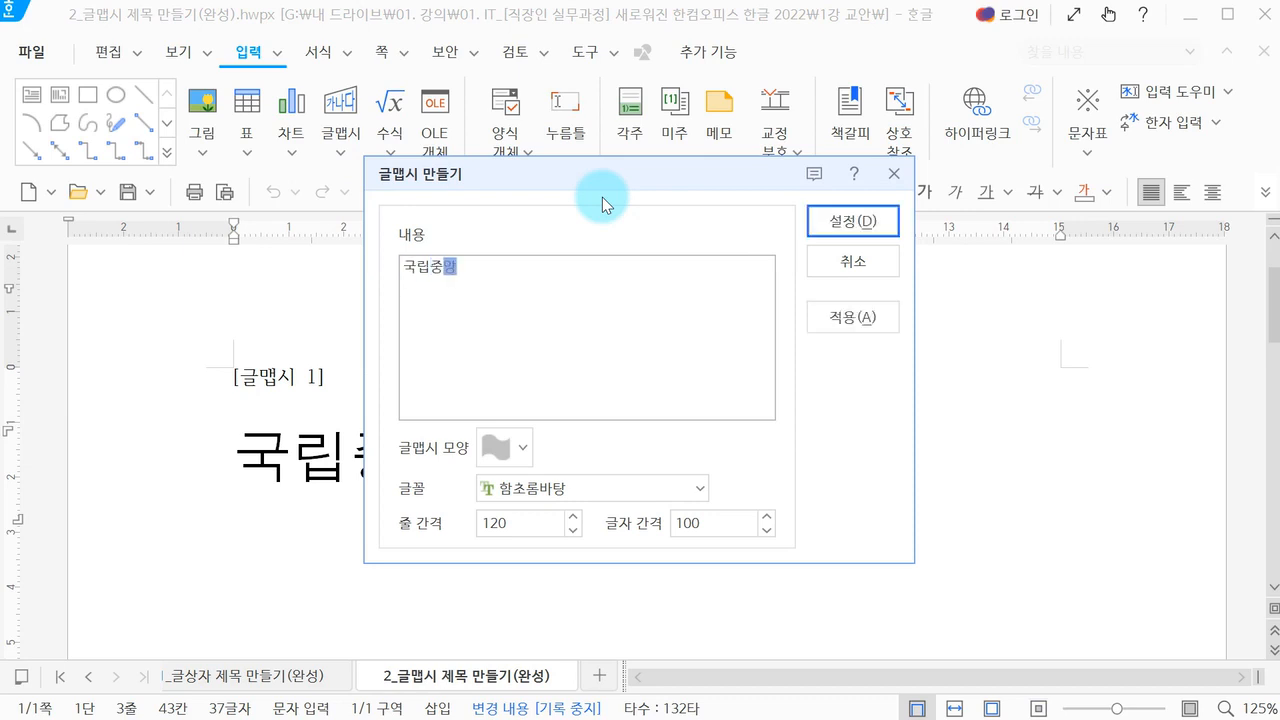
type("박ㅁ물관")
- Choose the upward-pointing chevron shape for the 글맵시 and insert it into the document
left_click(519, 466)
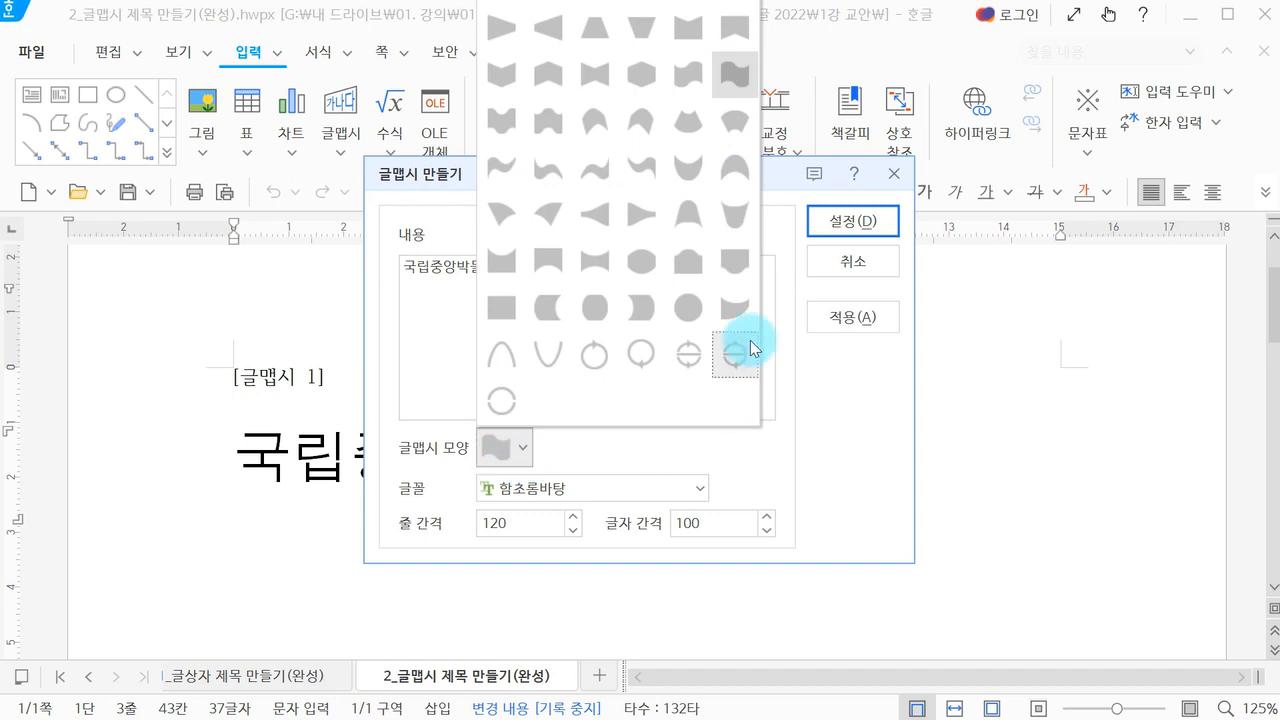
left_click(544, 85)
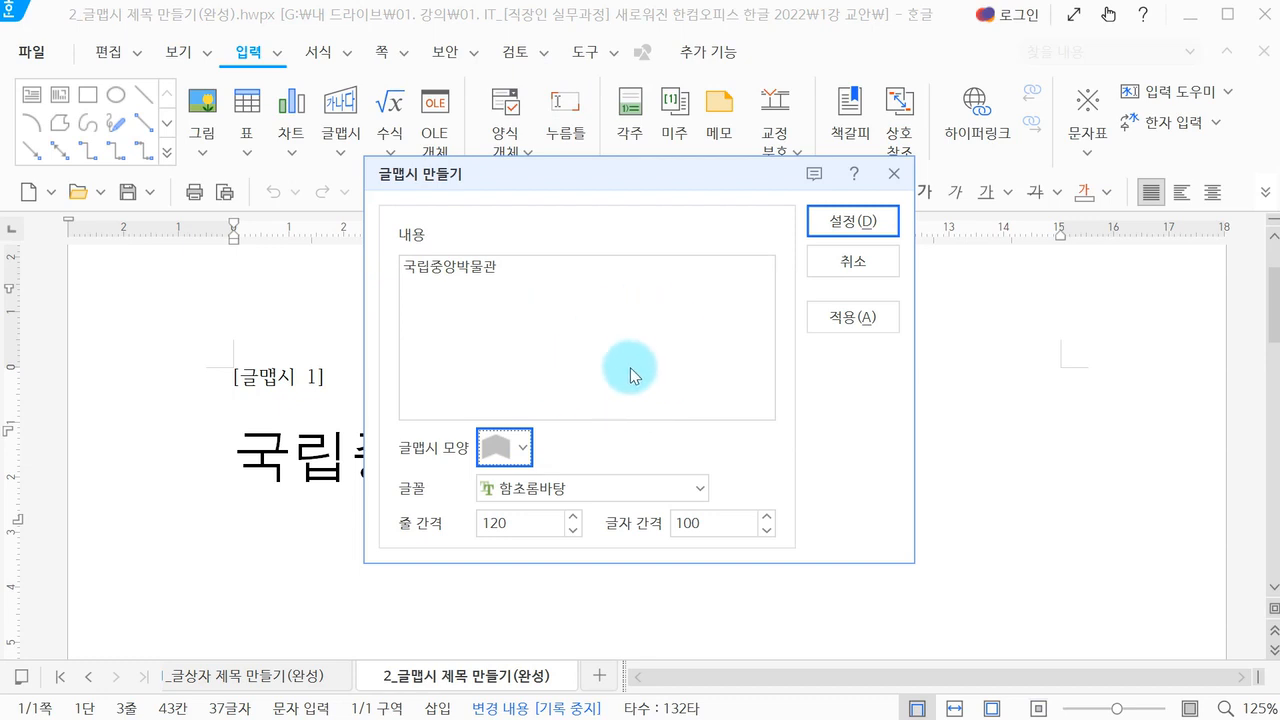
left_click(840, 230)
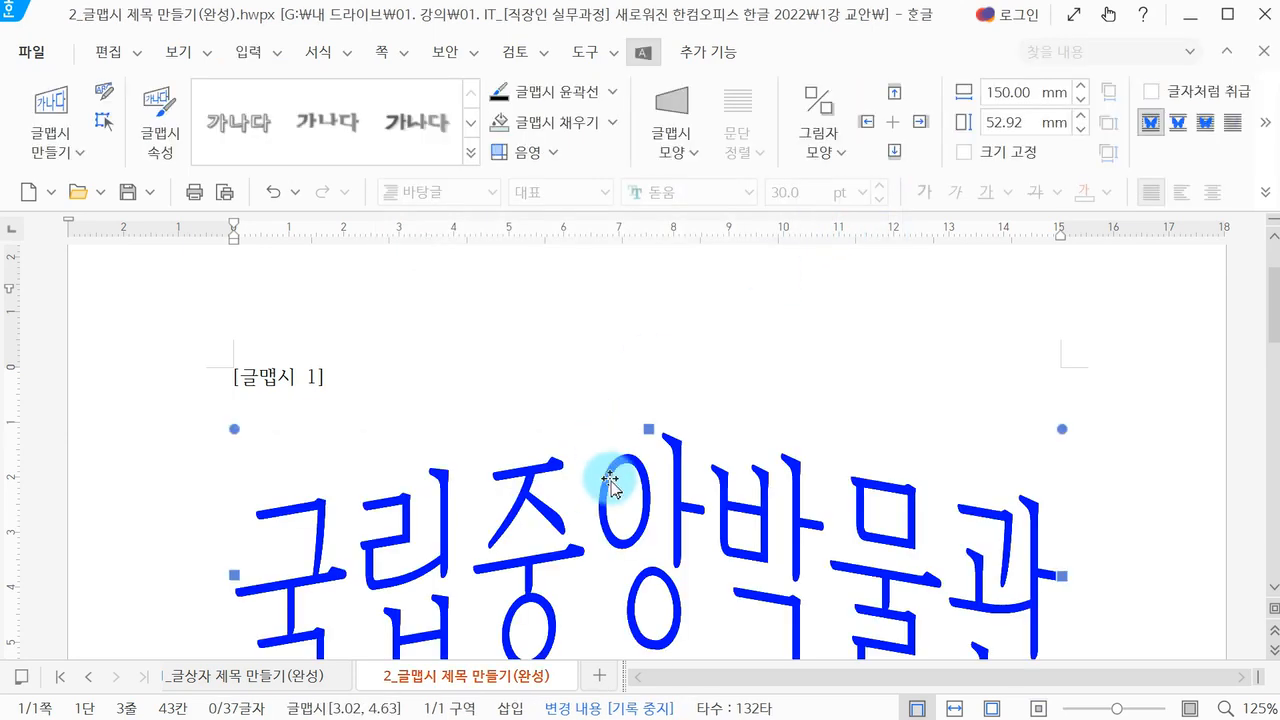
- Resize the inserted "국립중앙박물관" 글맵시 to 60 mm wide and 40 mm high
scroll(605, 485, "down", 2)
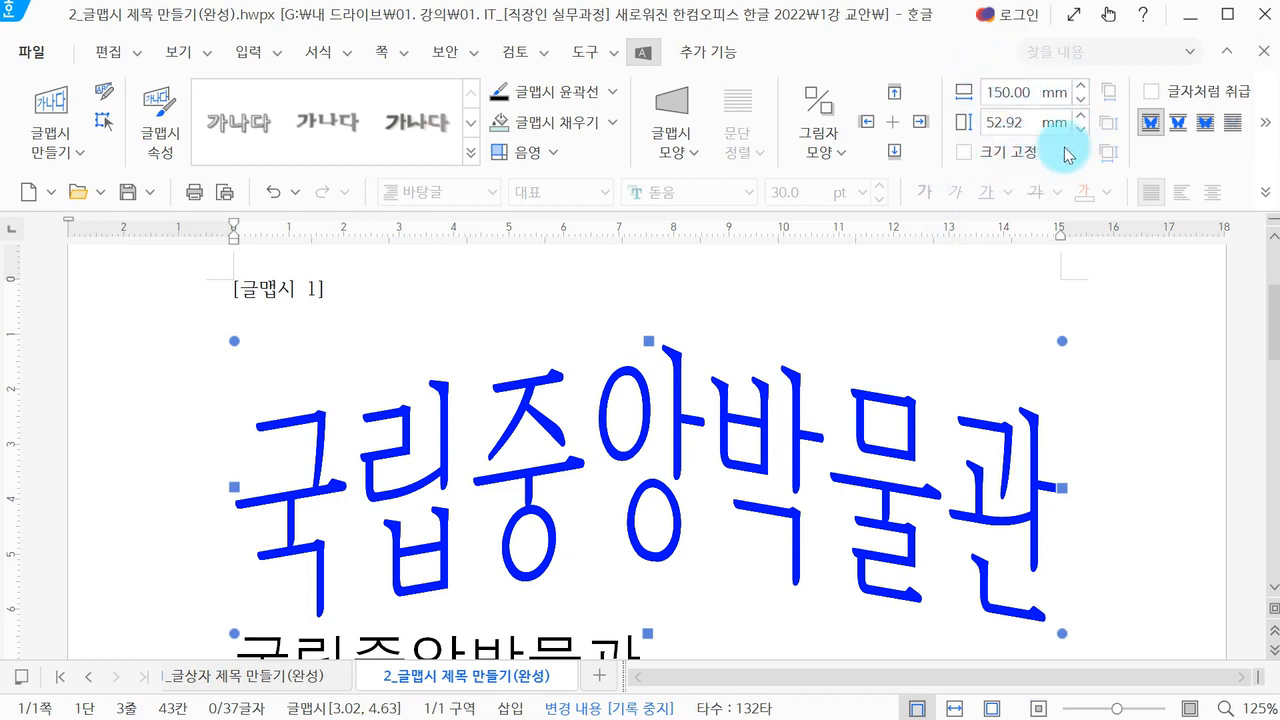
left_click(1033, 92)
type("60")
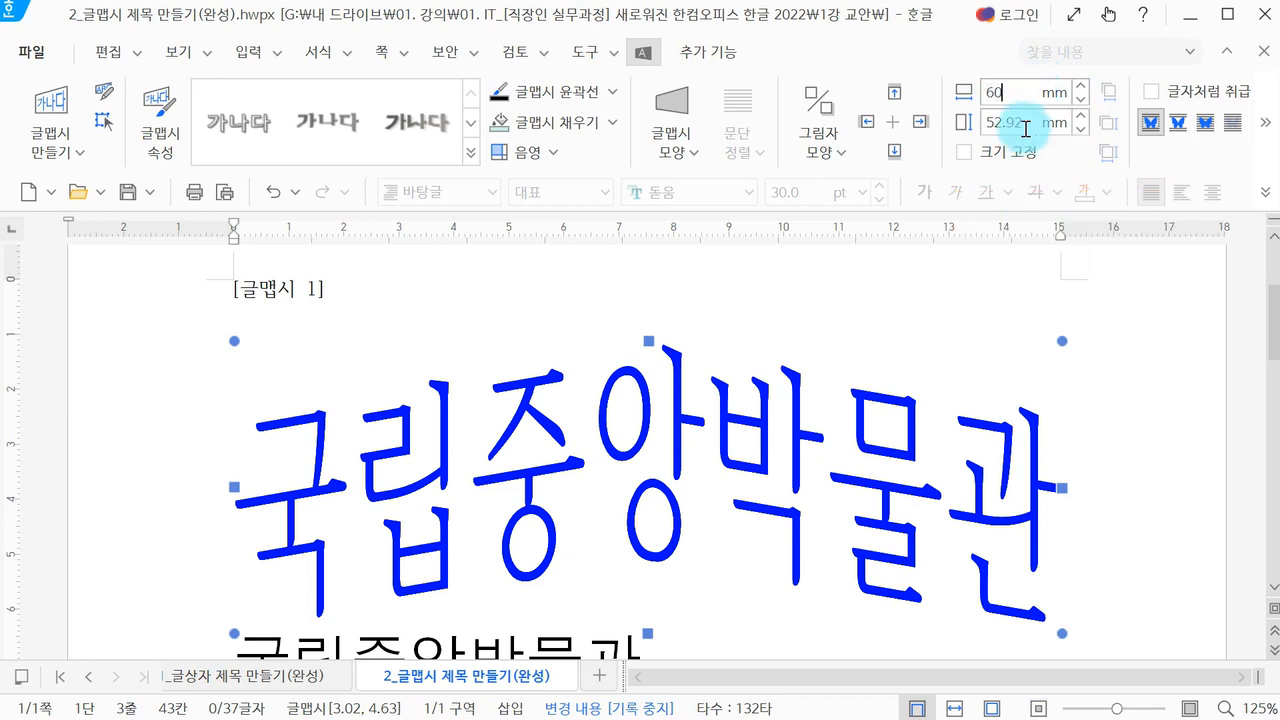
key("Return")
left_click(1025, 128)
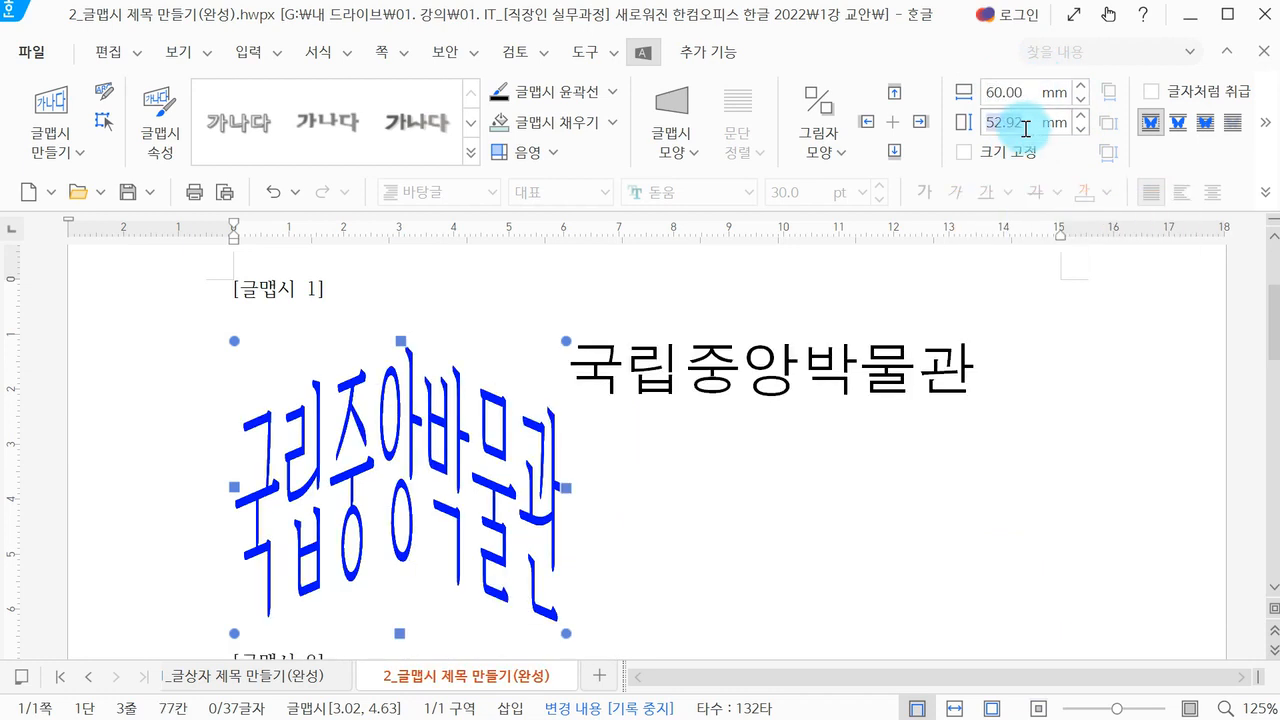
type("40")
key("Return")
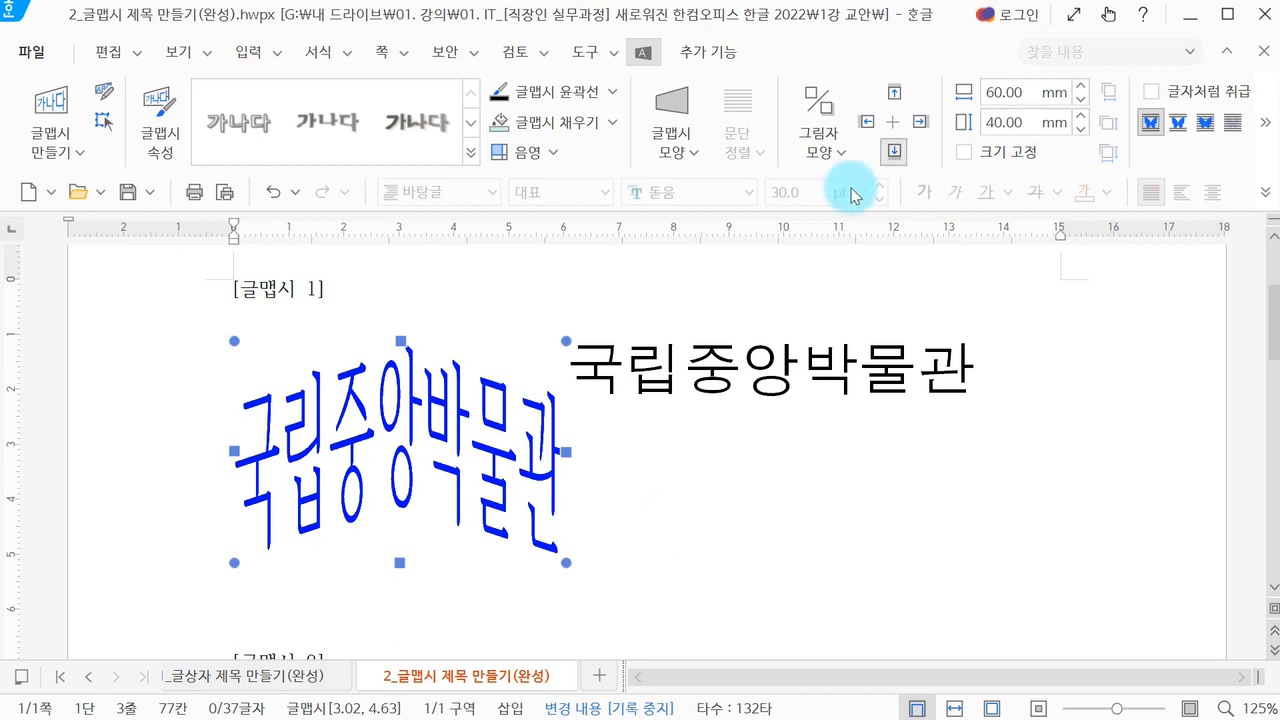
- Nudge the 글맵시 down until it sits directly below the plain "국립중앙박물관" text line, then deselect it
key("Down")
key("Down")
key("Down")
key("Down")
key("Down")
key("Down")
key("Down")
key("Down")
key("Down")
key("Down")
key("Down")
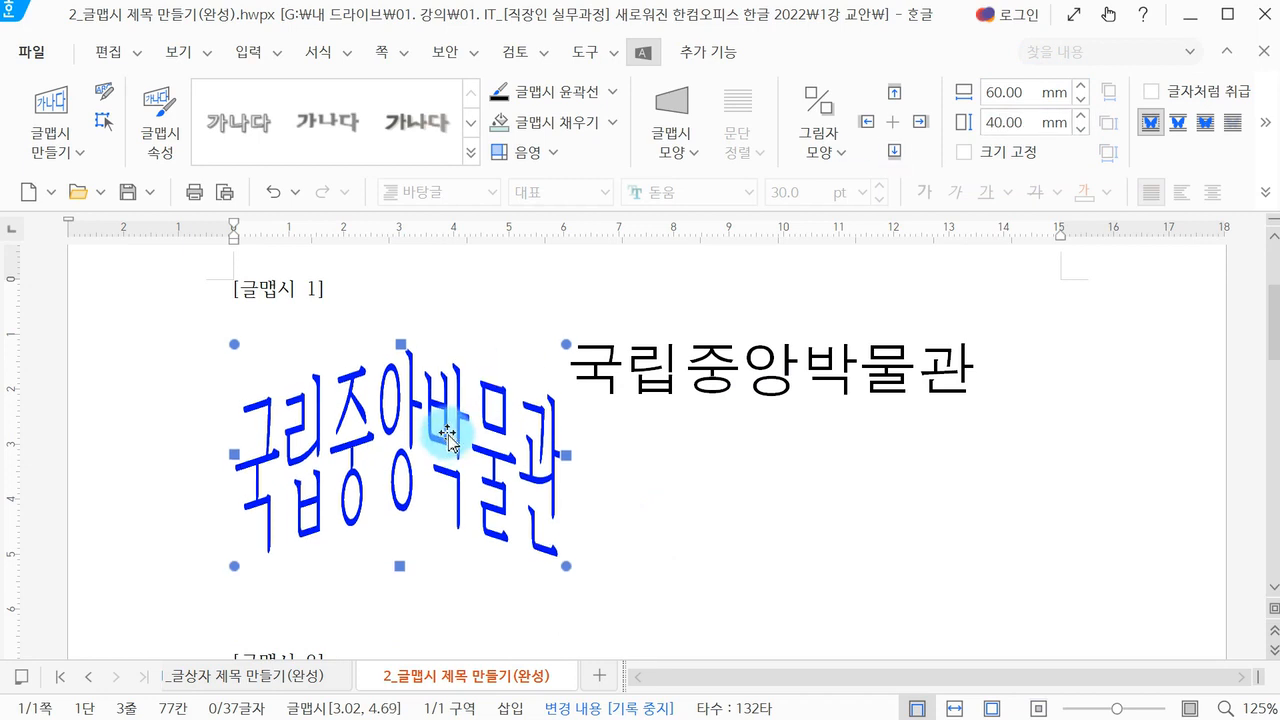
key("Down")
key("Down")
key("Down")
key("Down")
key("Down")
key("Down")
key("Down")
key("Down")
key("Down")
key("Down")
key("Down")
key("Down")
key("Down")
key("Down")
key("Down")
key("Down")
key("Down")
key("Down")
key("Down")
key("Down")
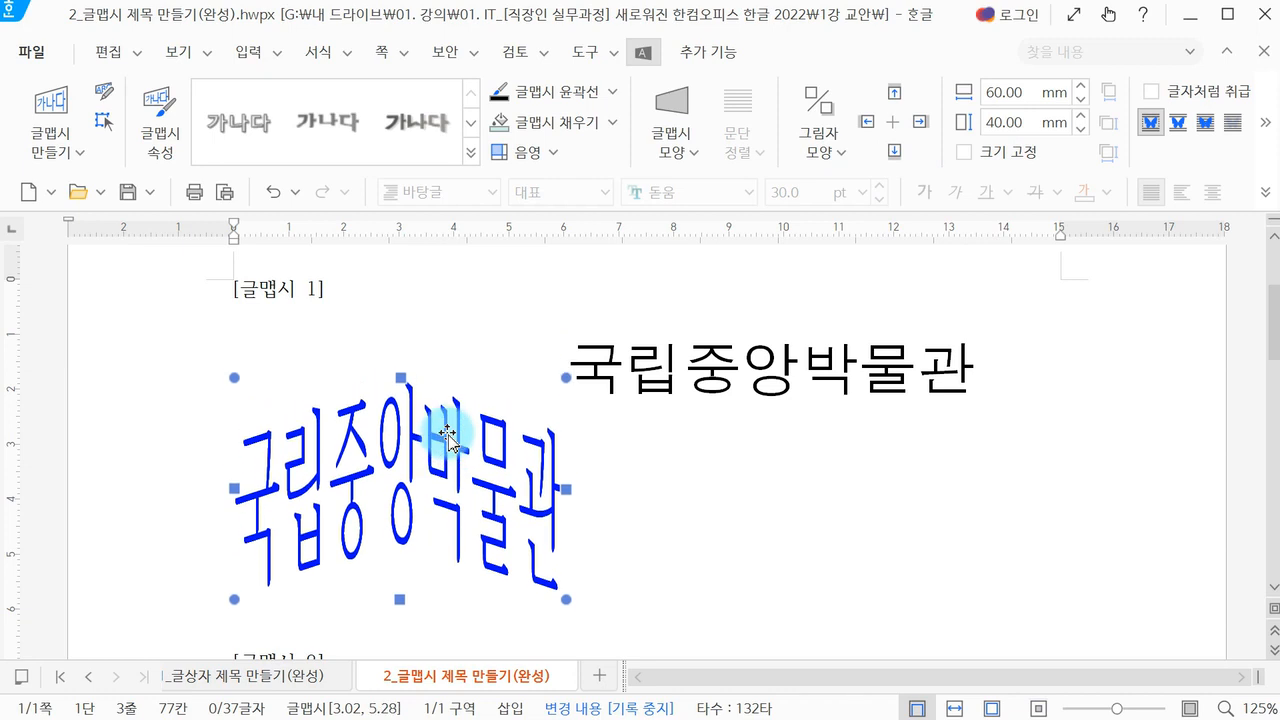
key("Up")
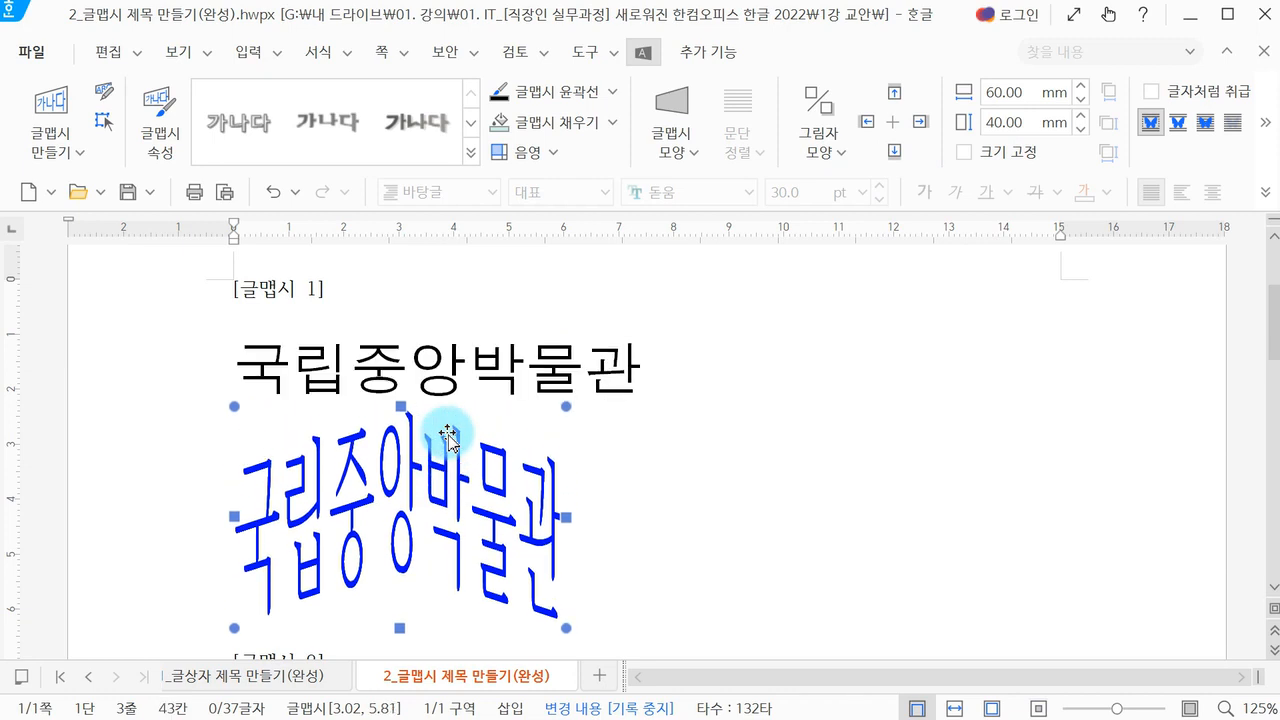
left_click(727, 475)
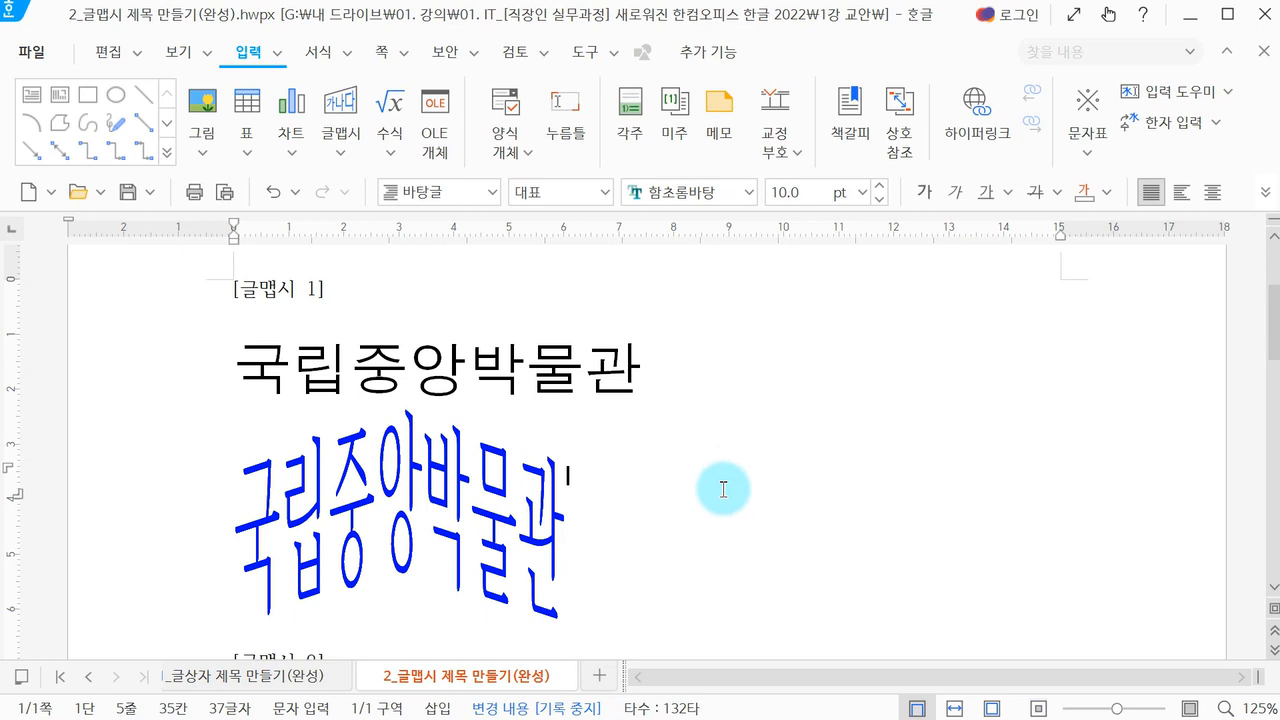
- Review the 글맵시 shape gallery and the content editing dialog for the blue title, leaving both without changes
left_click(438, 488)
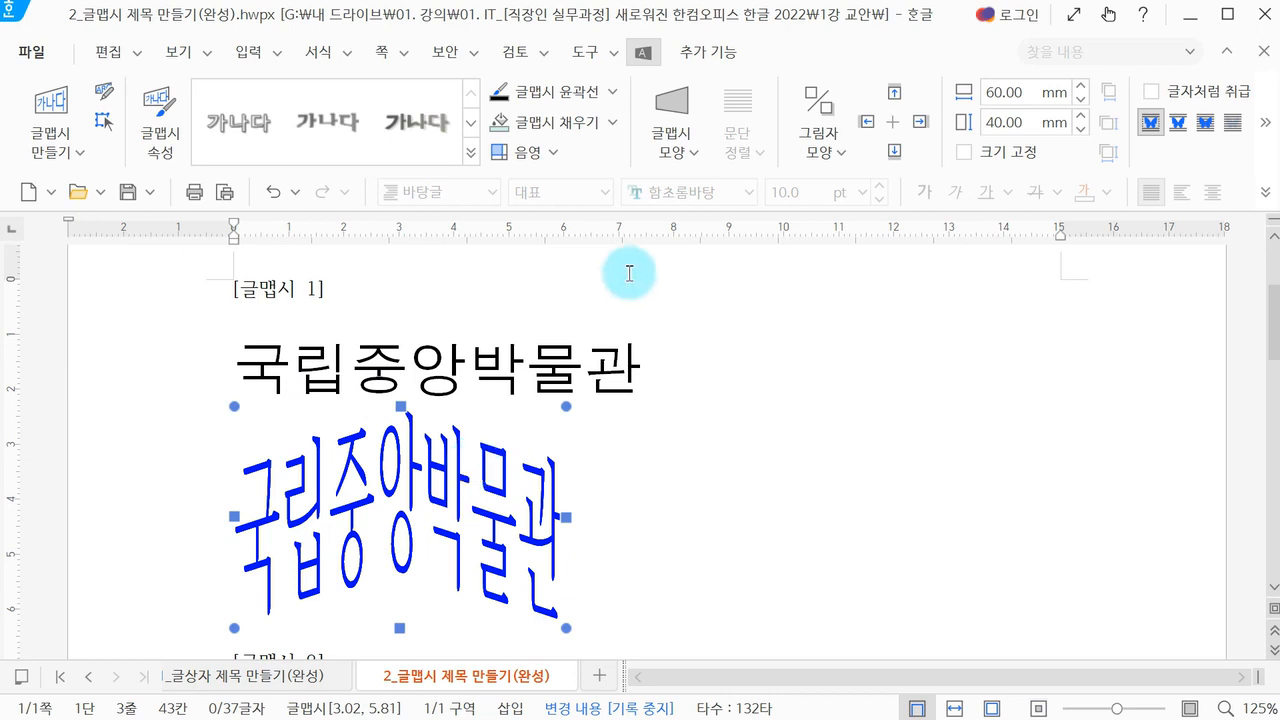
left_click(697, 137)
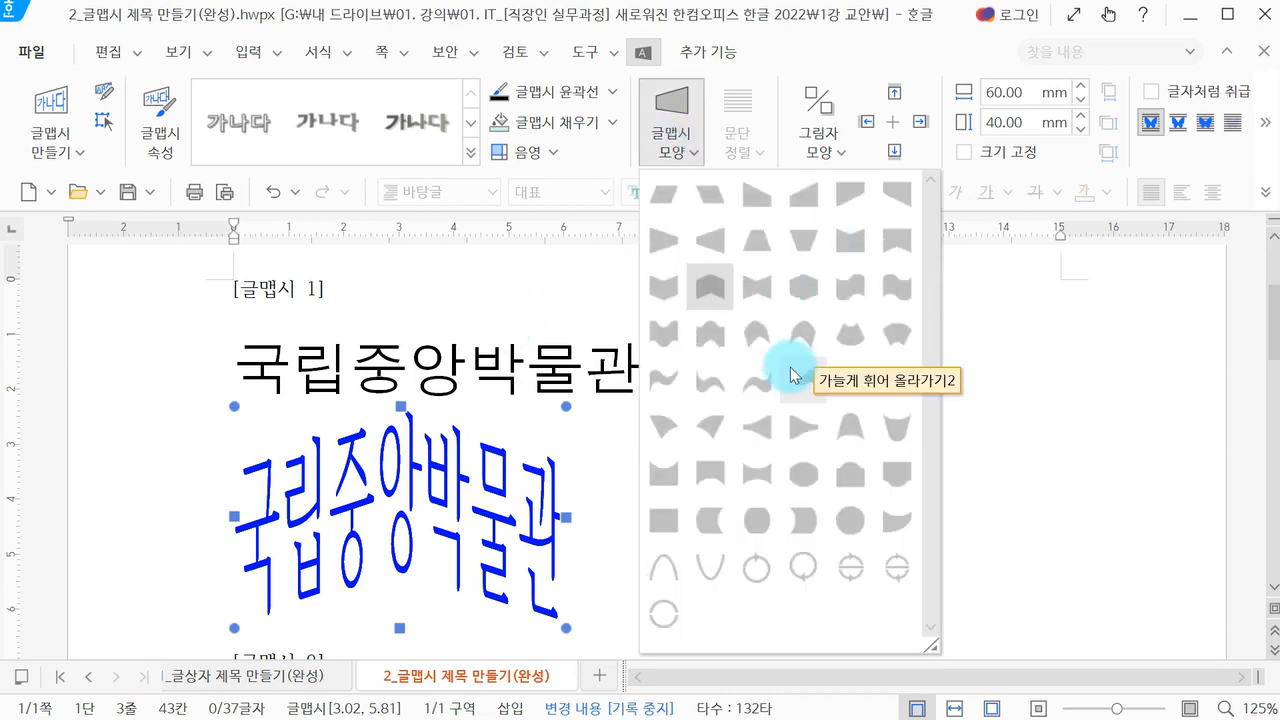
left_click(317, 447)
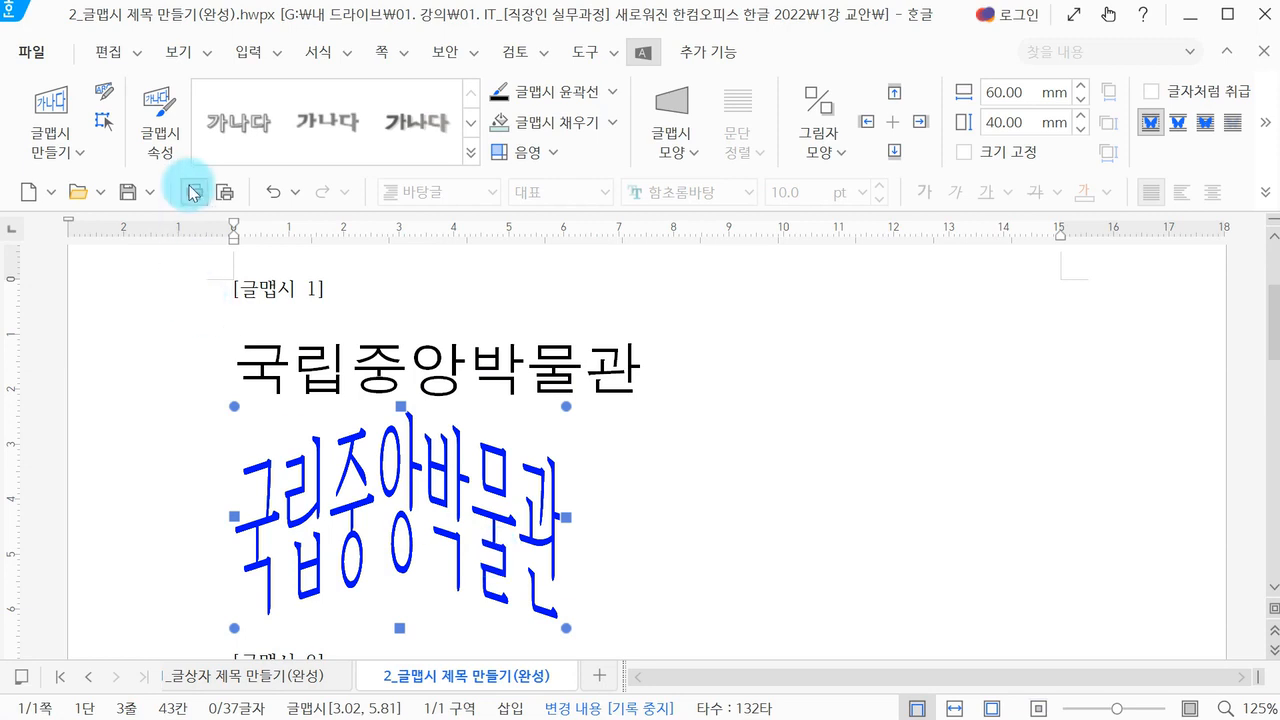
left_click(104, 93)
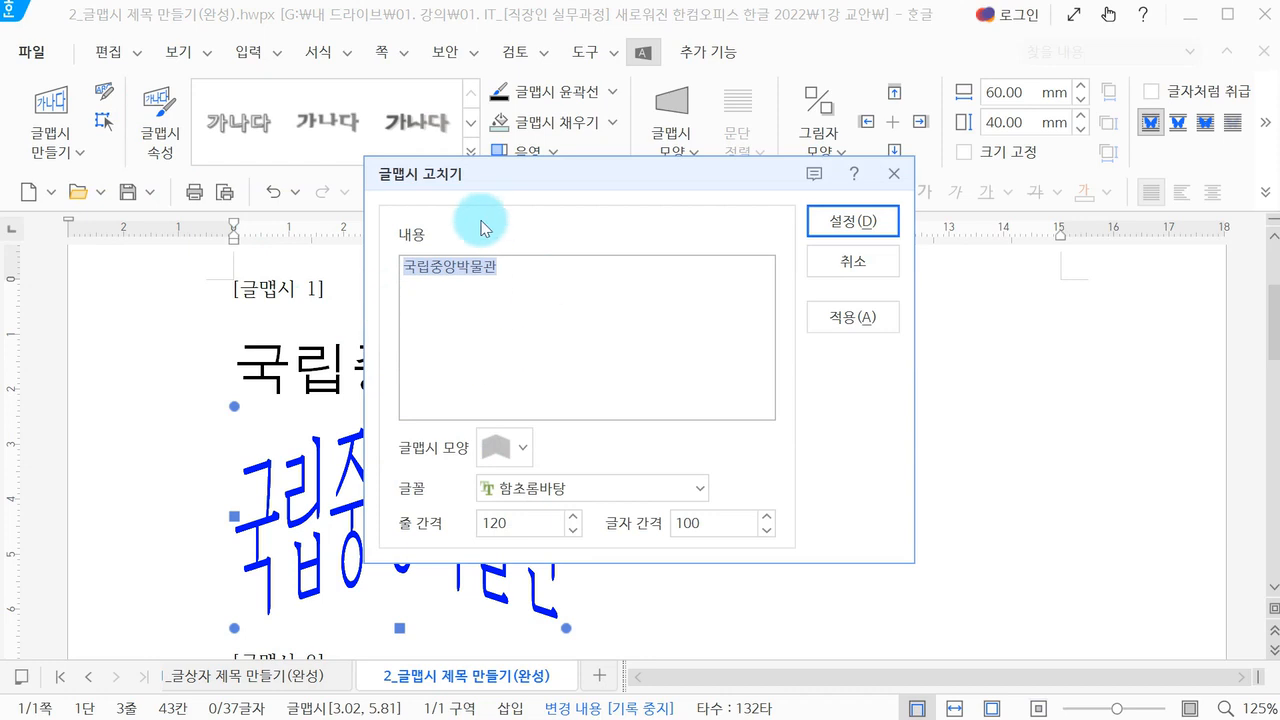
left_click(855, 268)
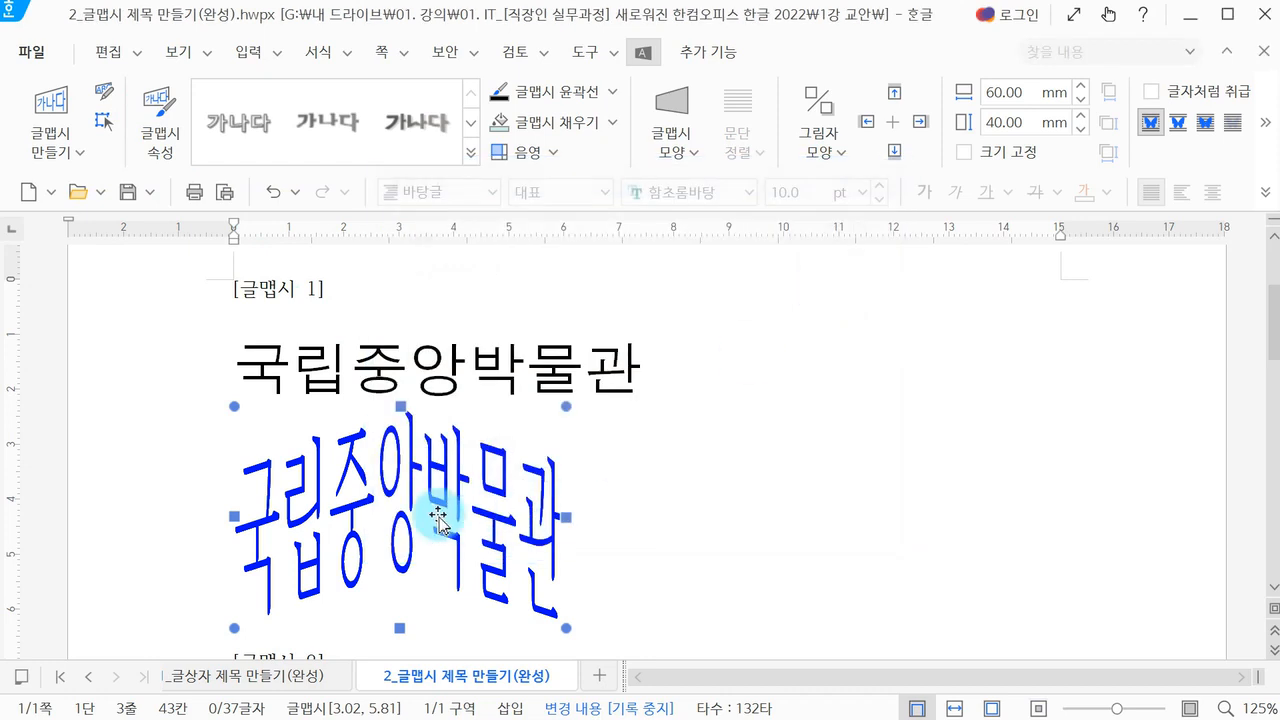
- Try enlarging the 글맵시 freehand to about 104 × 61 mm, then undo the resize
left_click_drag(567, 401, 810, 291)
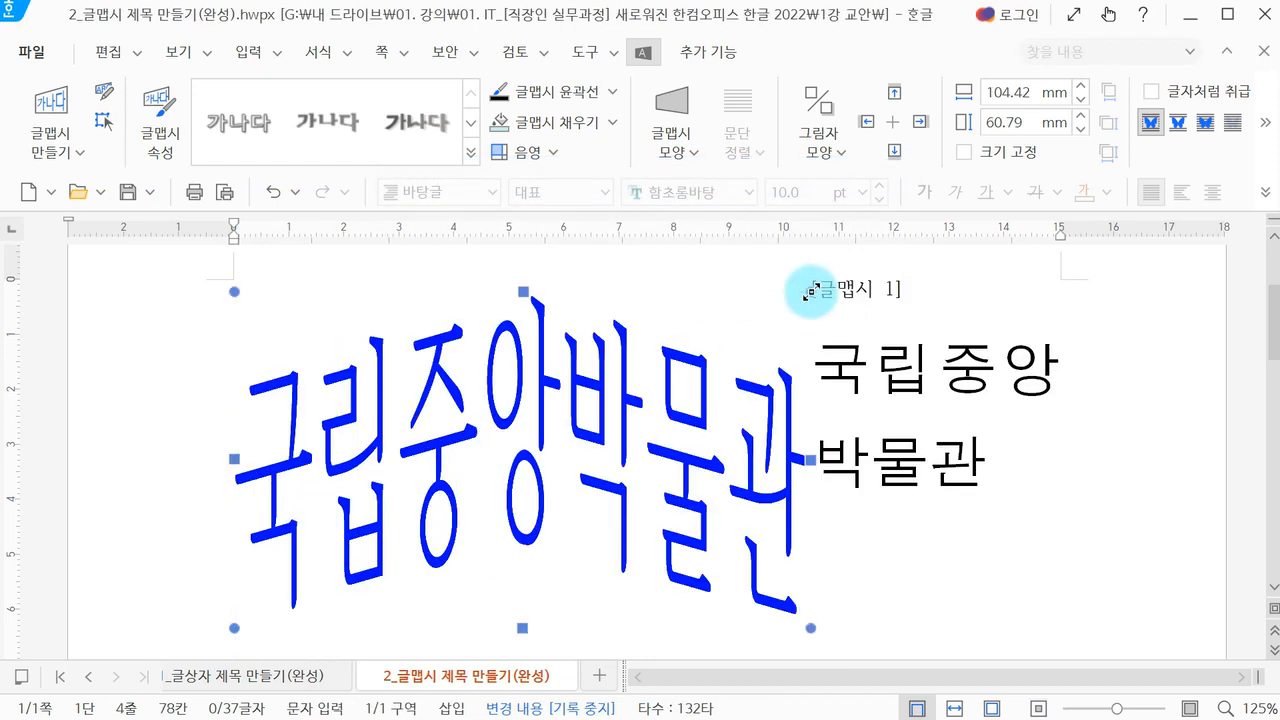
key("ctrl+z")
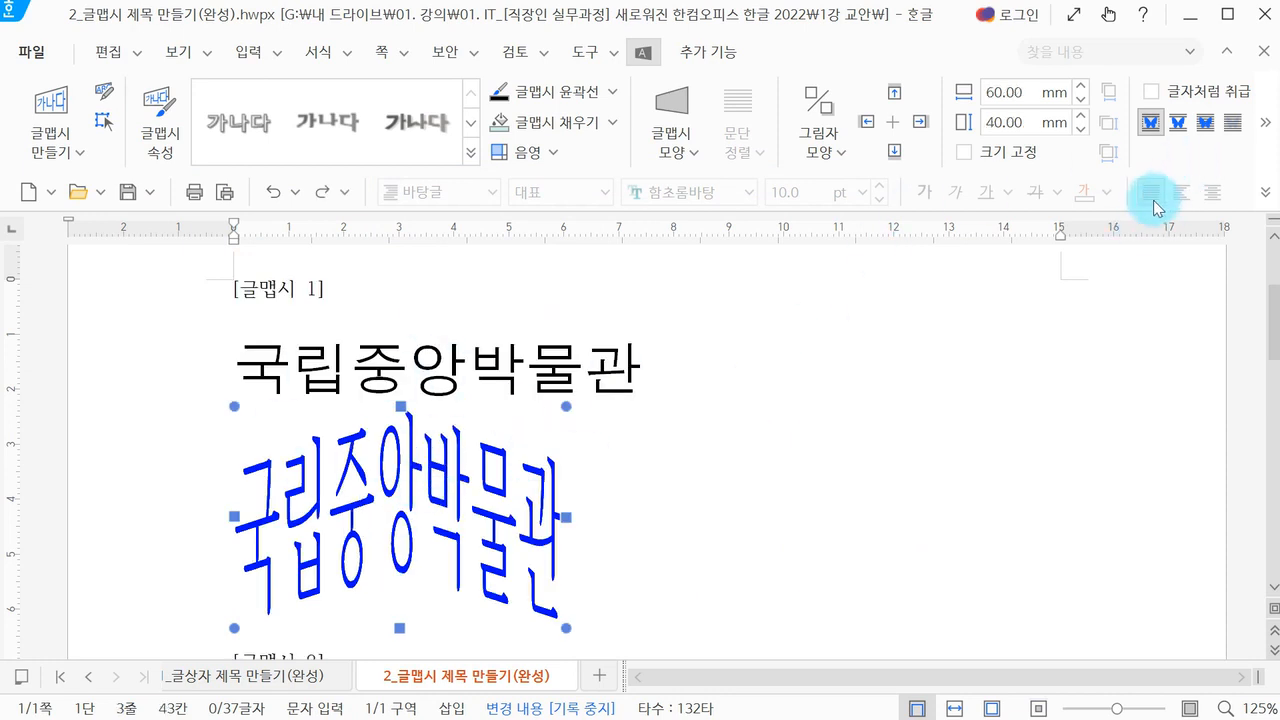
- Fill the "국립중앙박물관" 글맵시 with the medium blue theme colour and deselect it
left_click(620, 124)
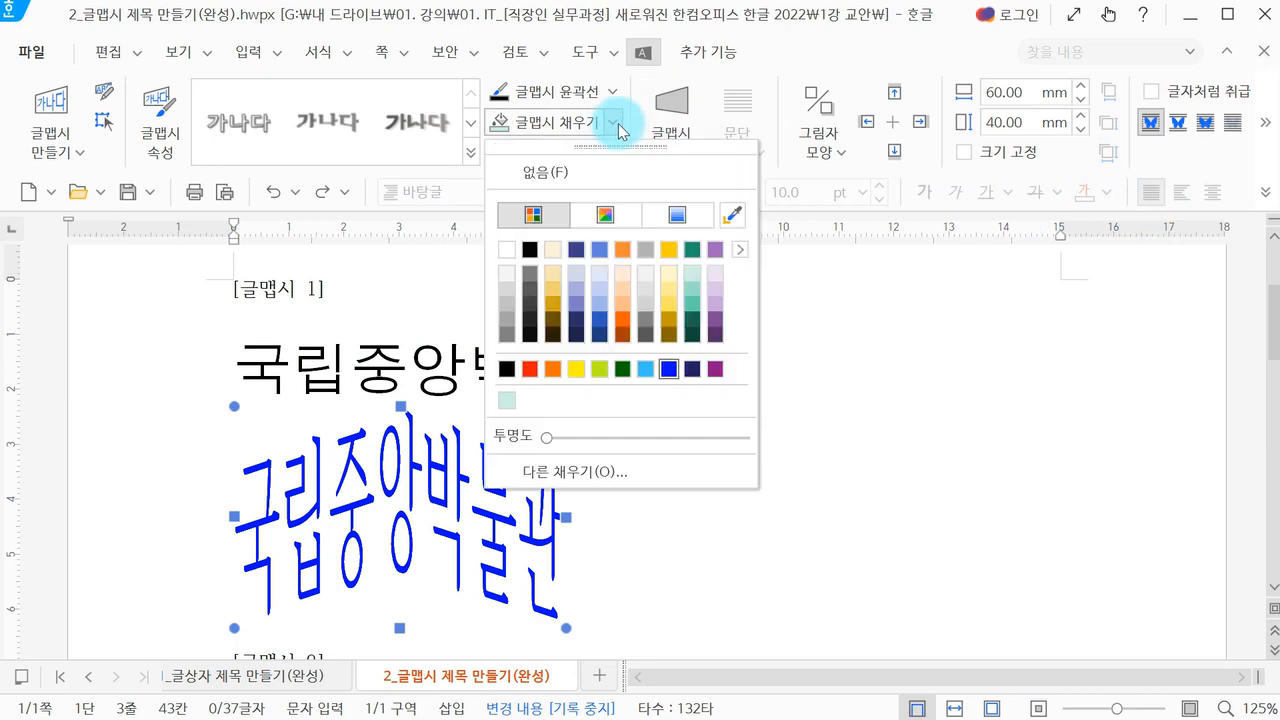
left_click(600, 250)
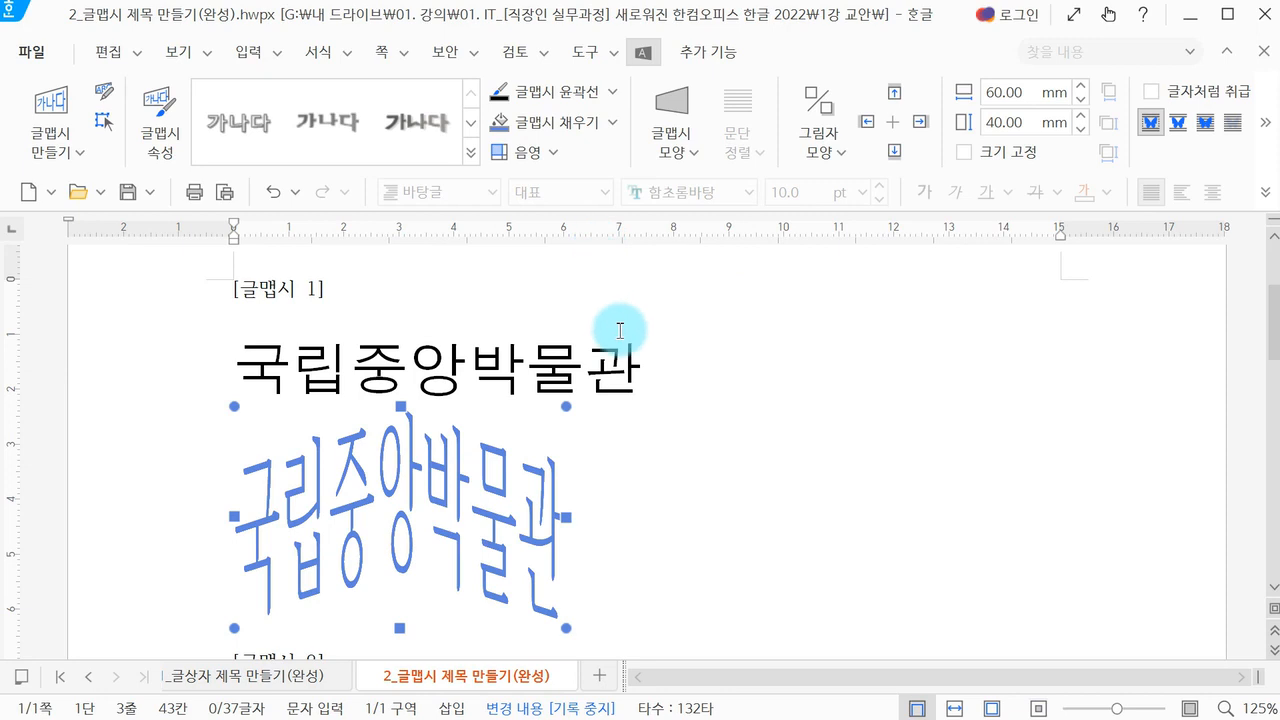
left_click(651, 426)
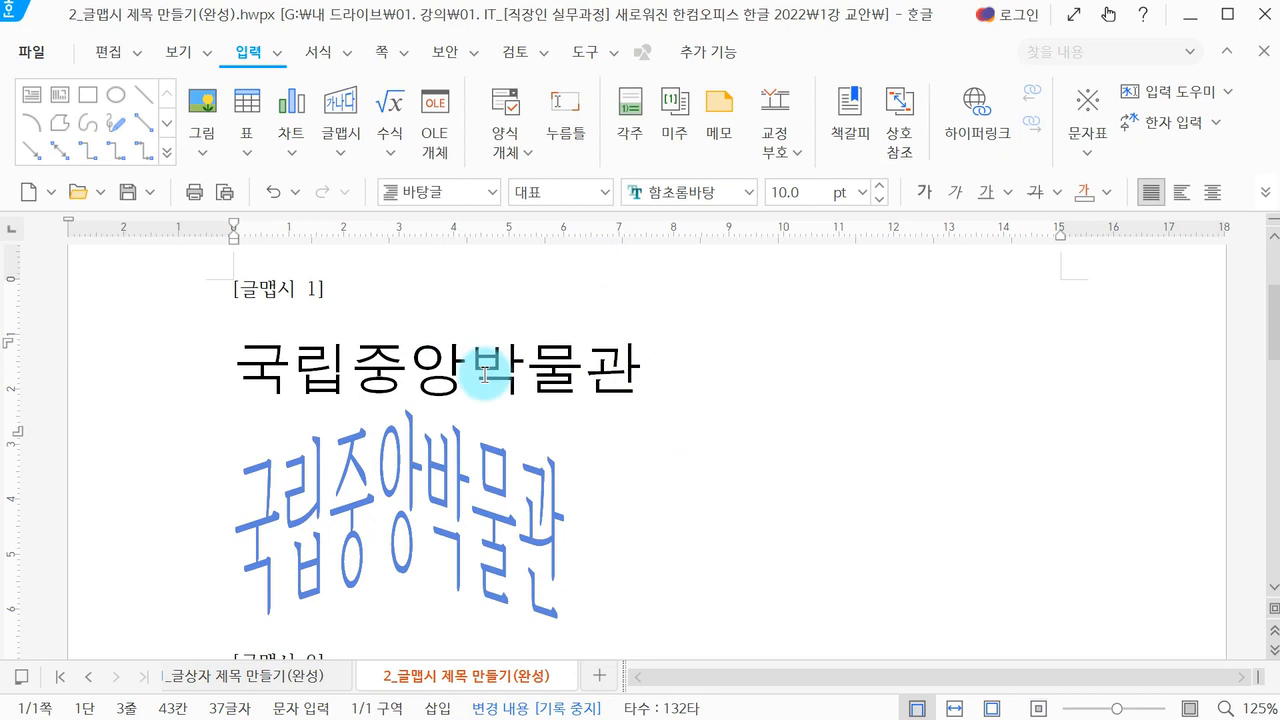
- Change the font of the "국립중앙박물관" 글맵시 to 궁서 in its properties and apply the change
left_click(460, 510)
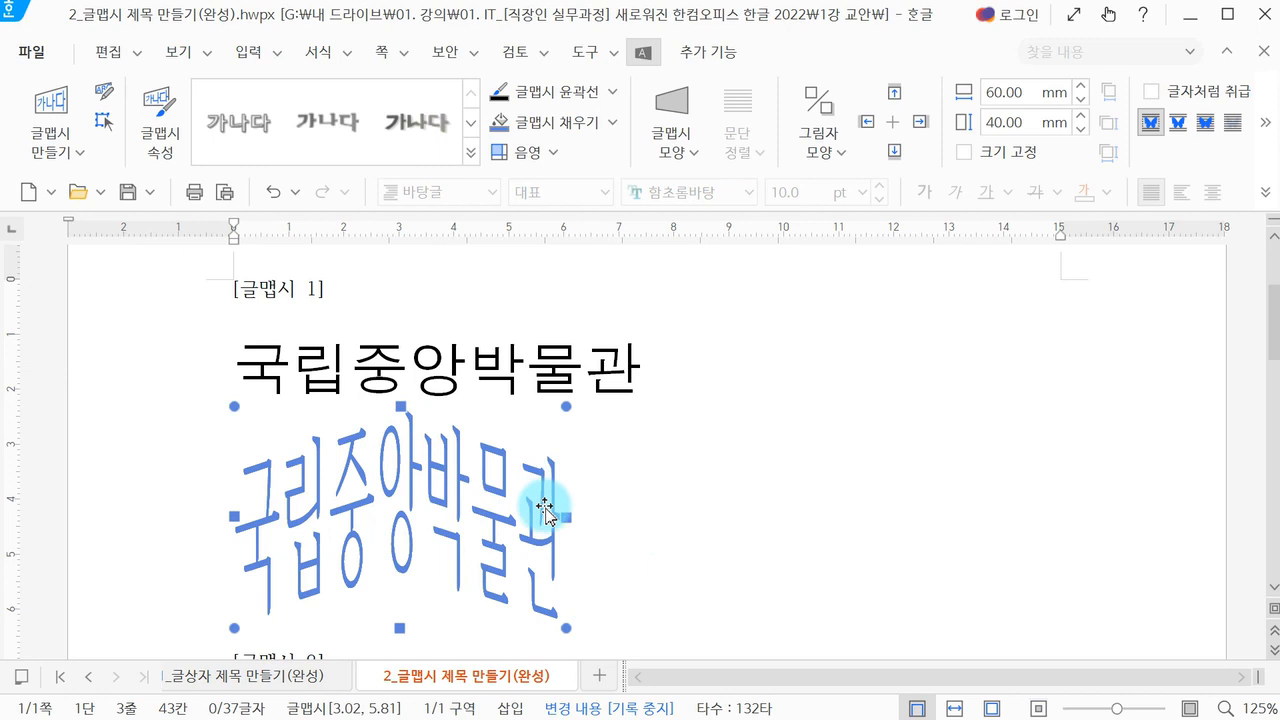
left_click(158, 122)
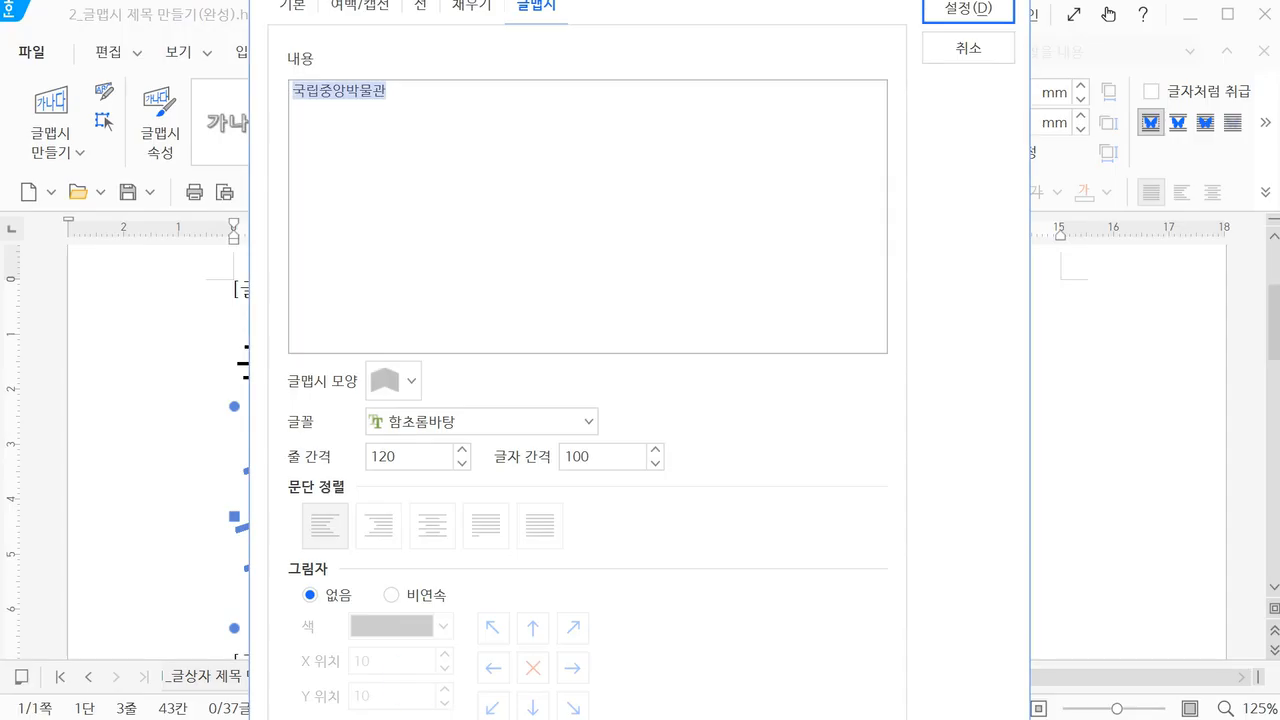
left_click(425, 454)
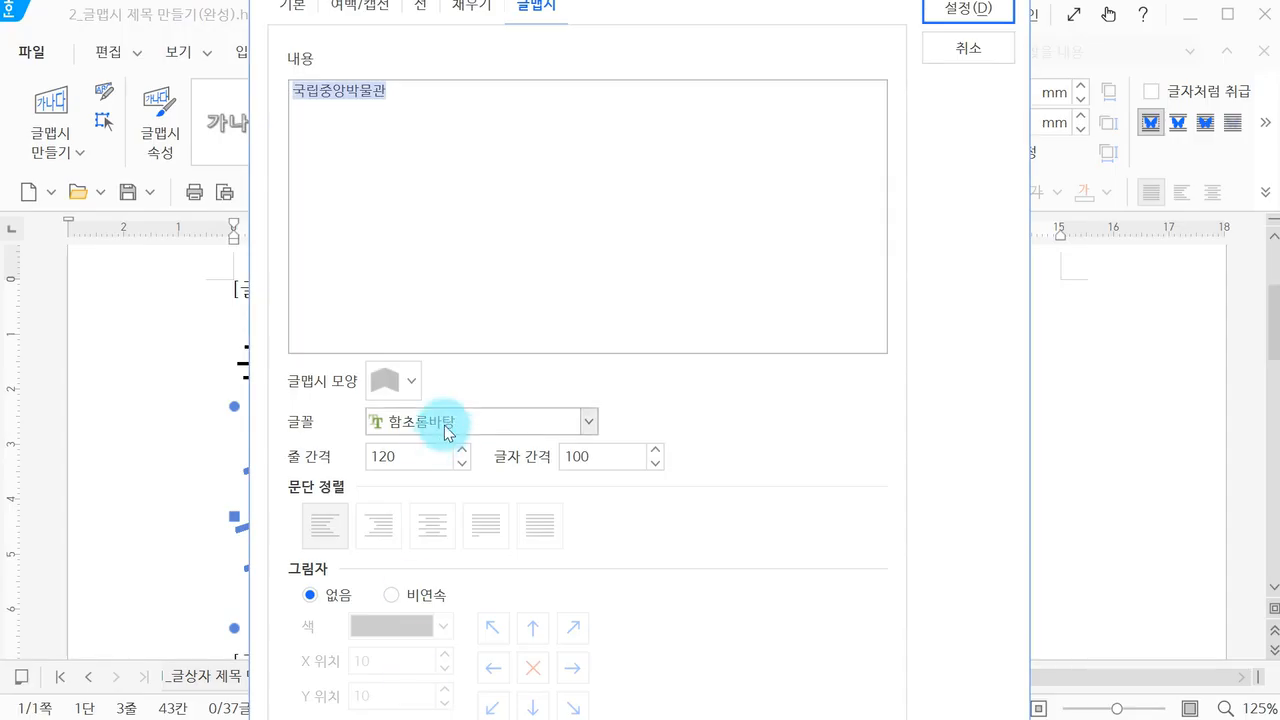
left_click(447, 428)
scroll(548, 152, "up", 2)
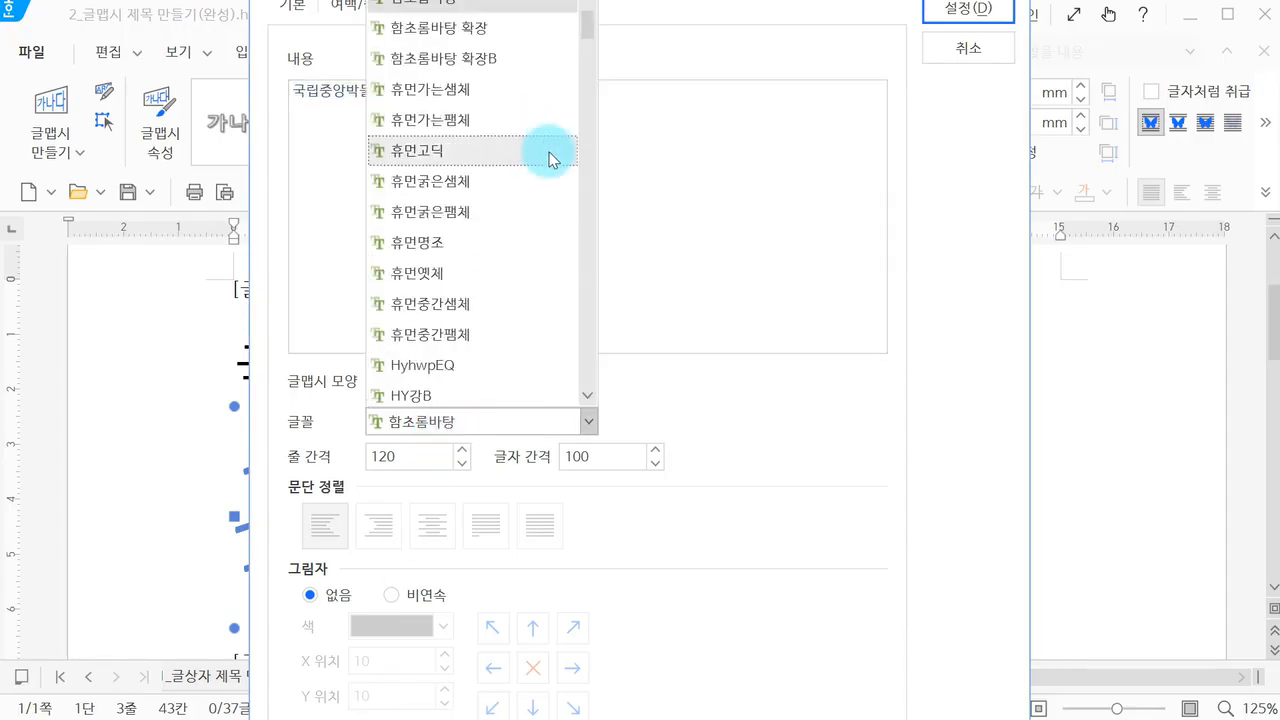
left_click_drag(589, 39, 599, 0)
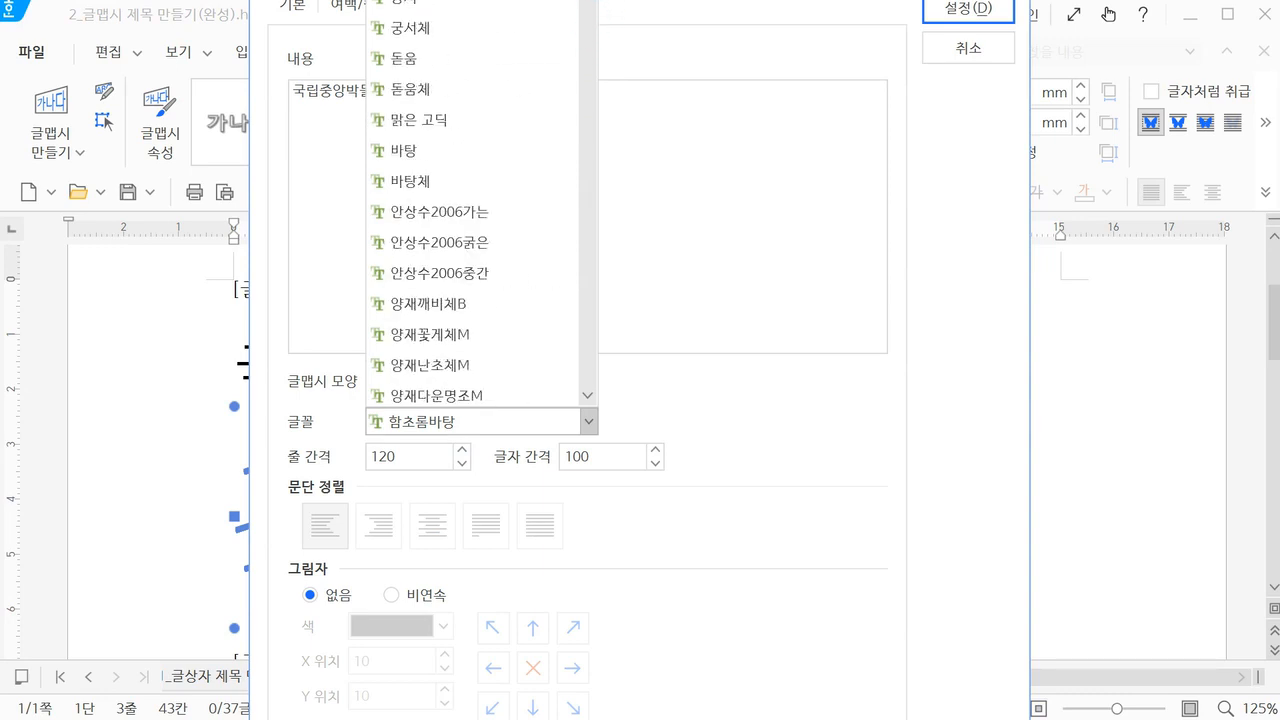
left_click(508, 12)
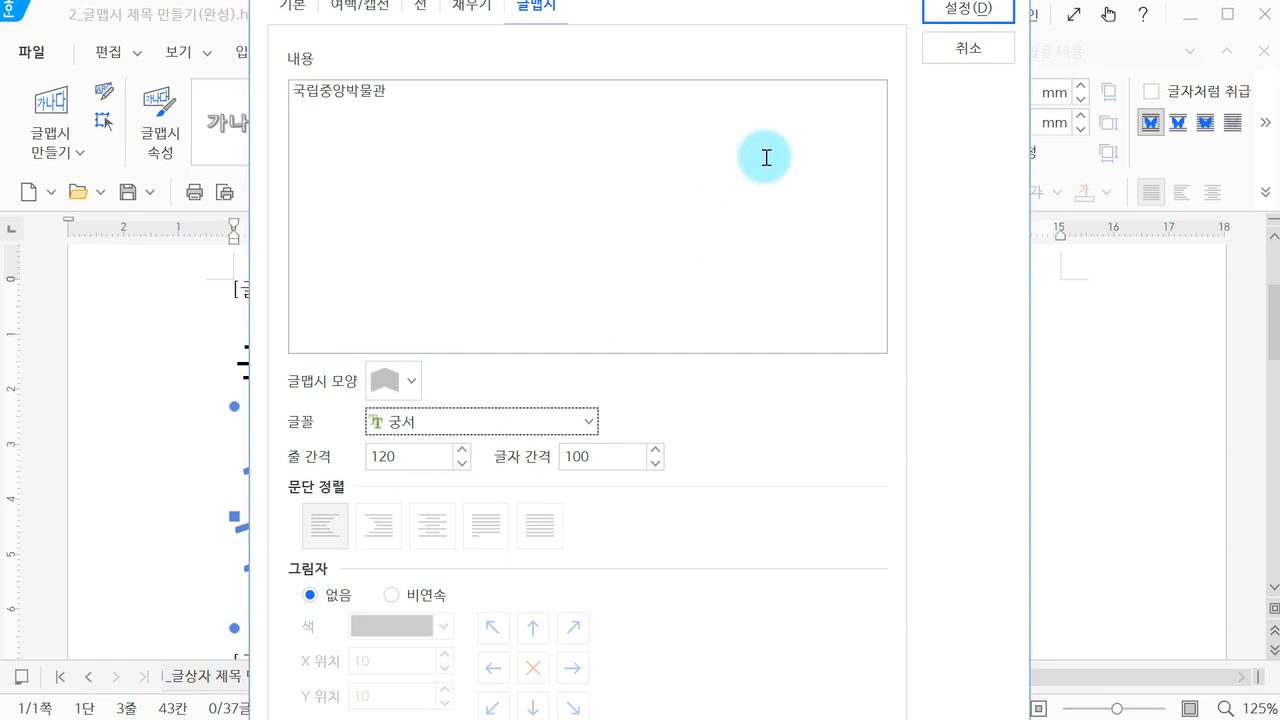
left_click(950, 12)
left_click(744, 541)
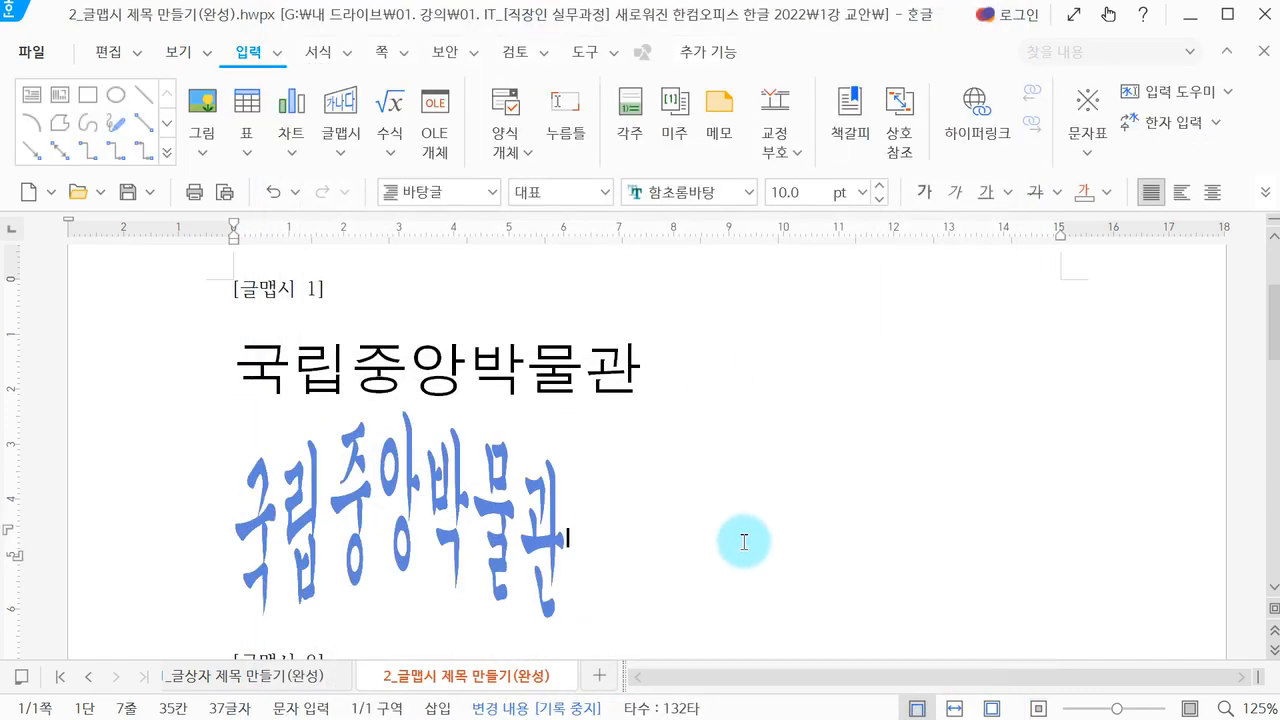
- Below the [글맵시 2] text, start a 글맵시 from the second pink preset in the fourth row and enter "프레스플라워"
scroll(744, 541, "down", 3)
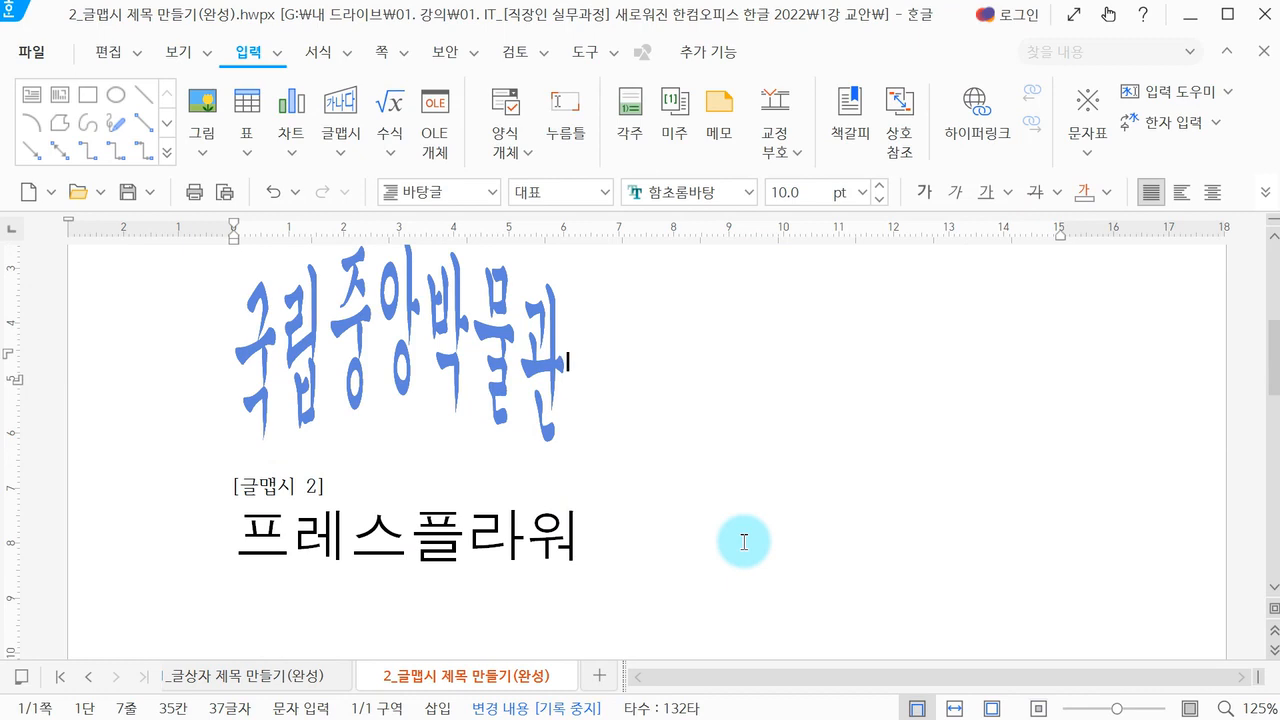
left_click(389, 611)
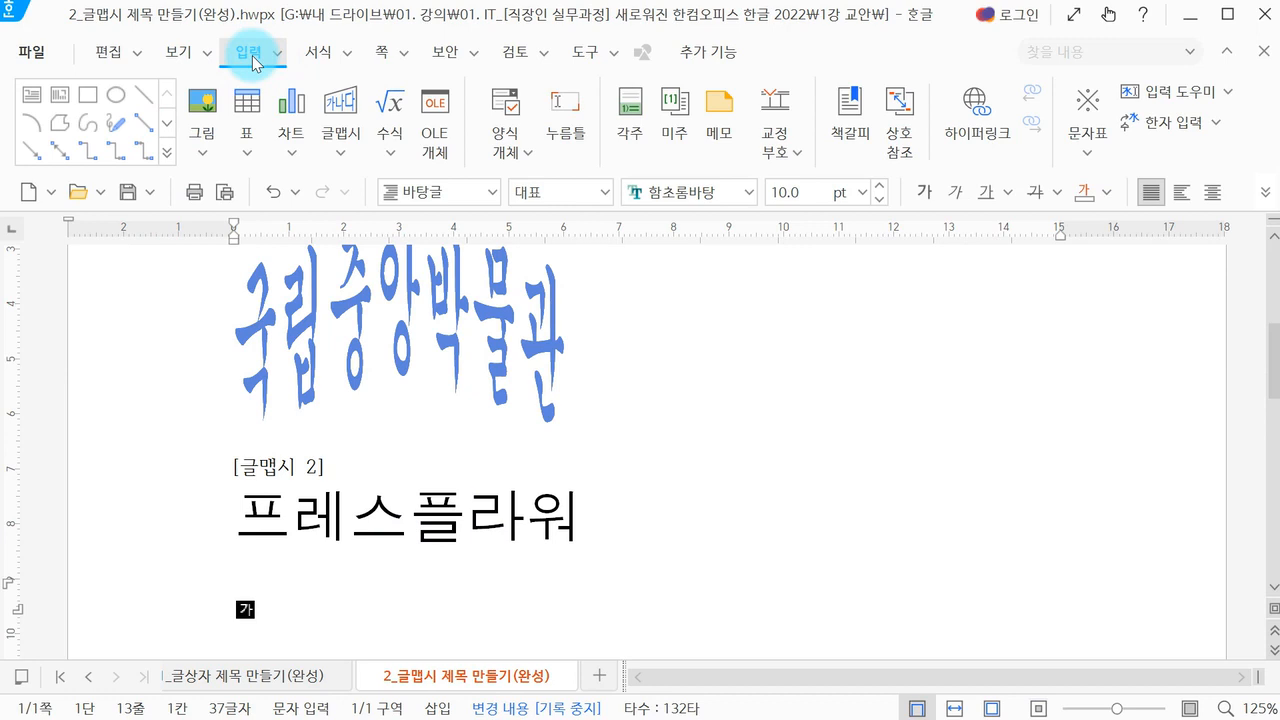
left_click(341, 150)
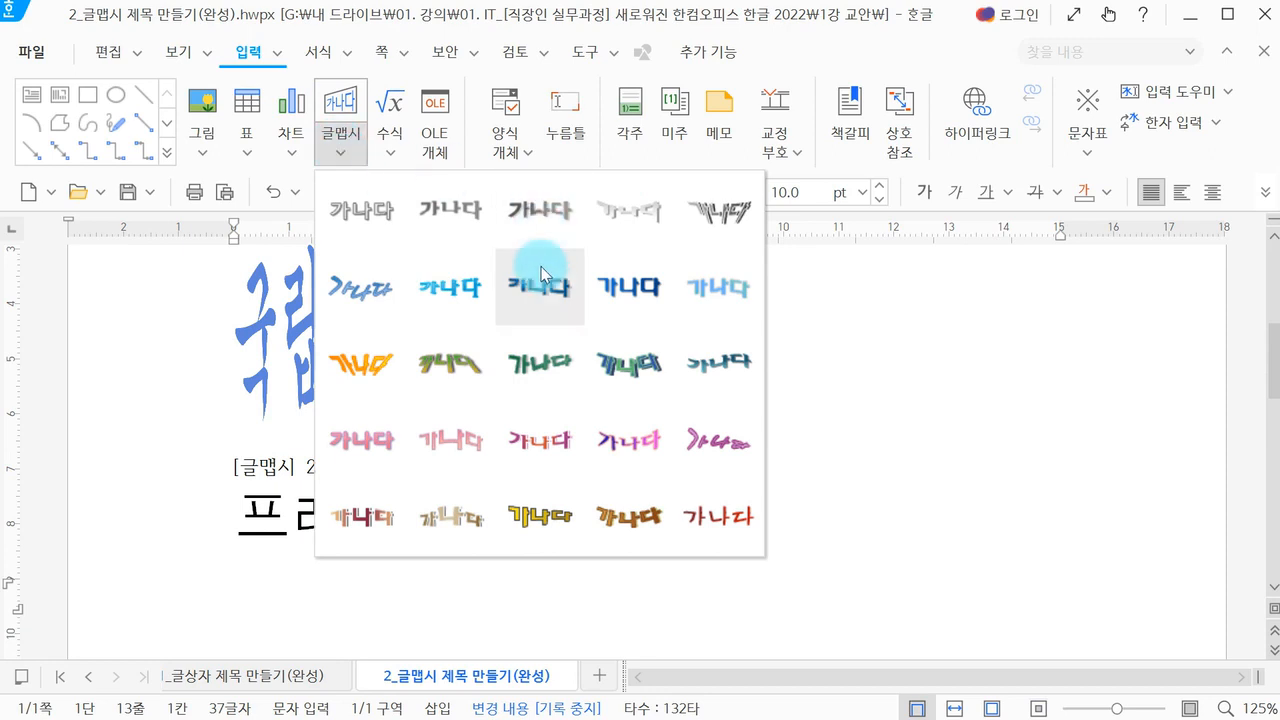
left_click(463, 443)
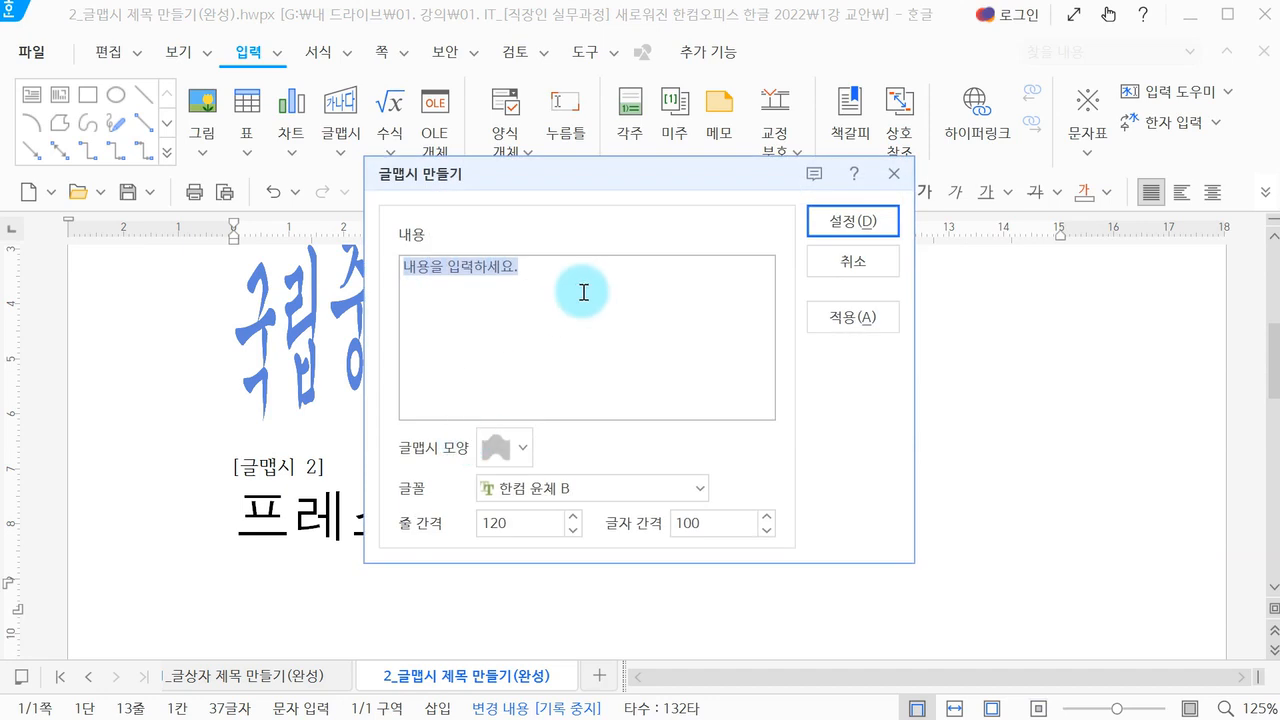
type("프레")
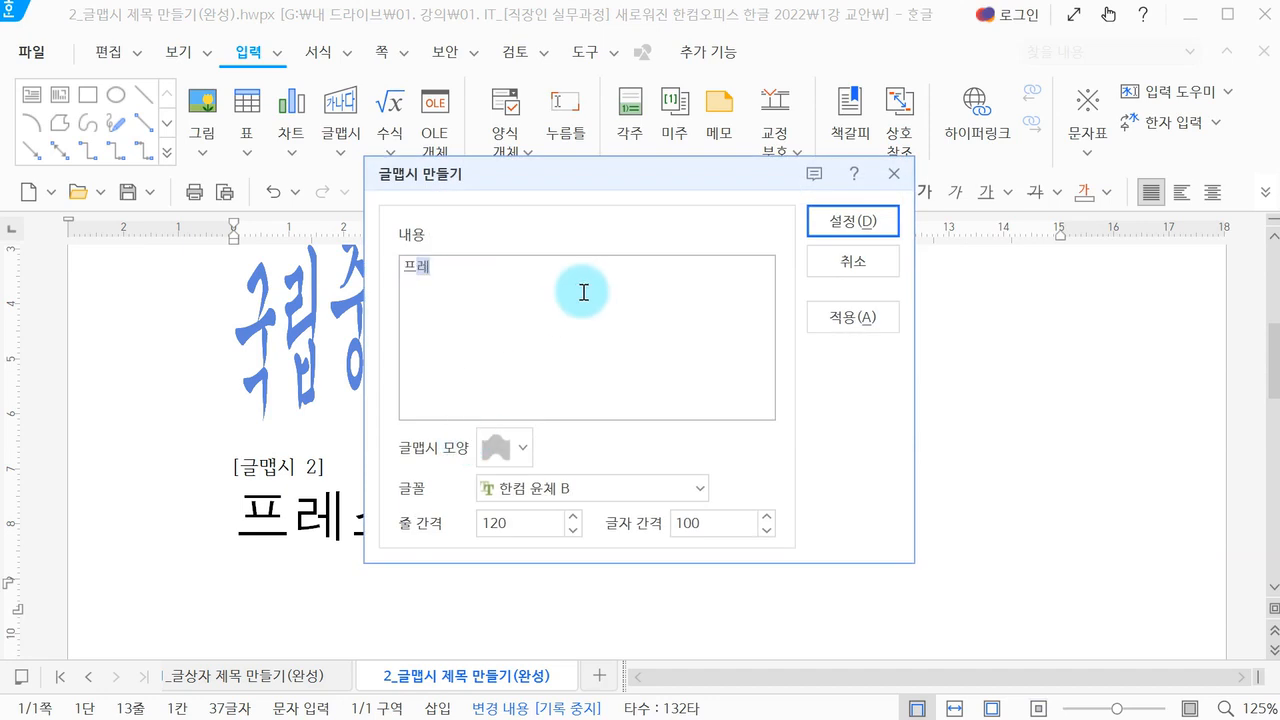
type("슴플라워")
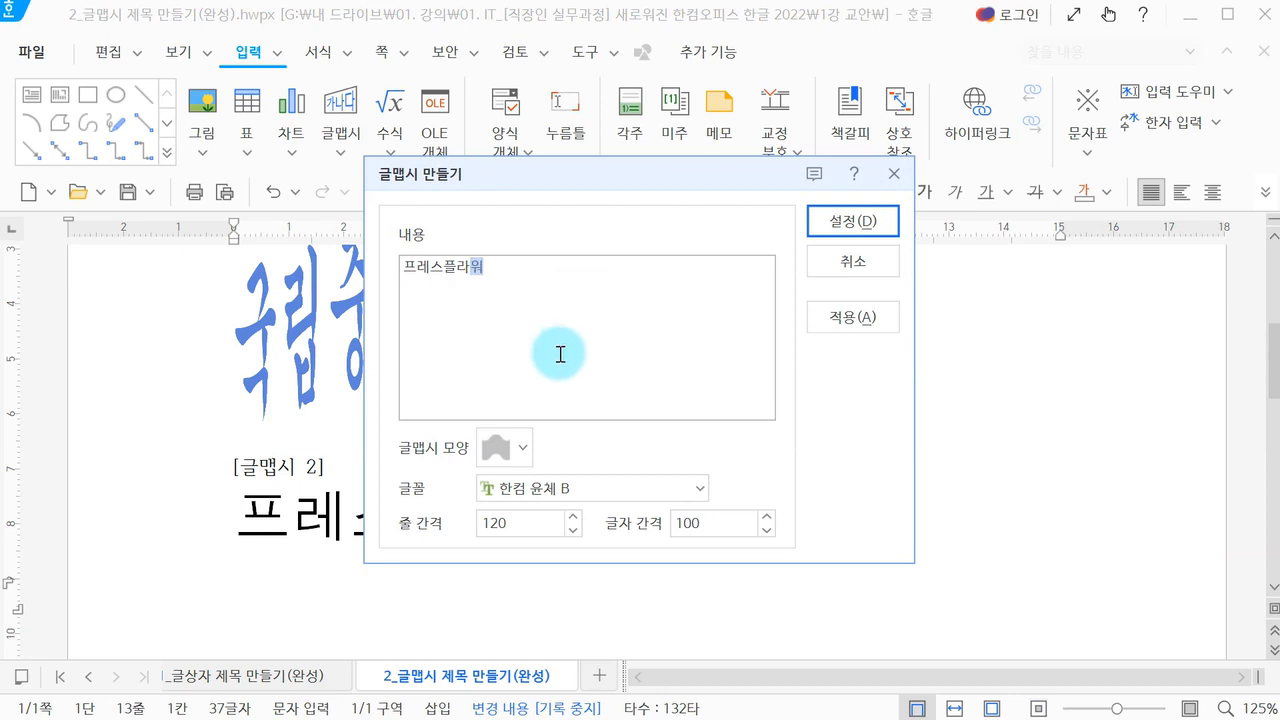
- Give the "프레스플라워" 글맵시 the 물결 1 shape and the 한컴 윤고딕 760 font
left_click(520, 447)
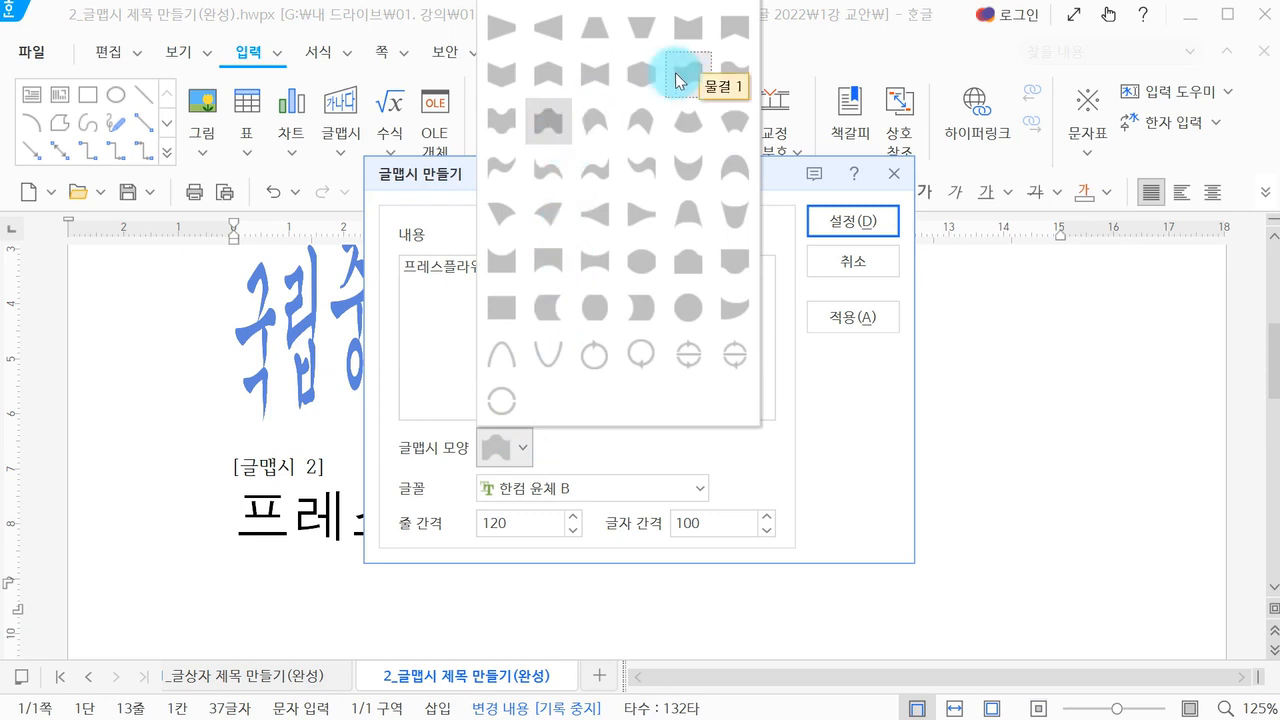
left_click(680, 80)
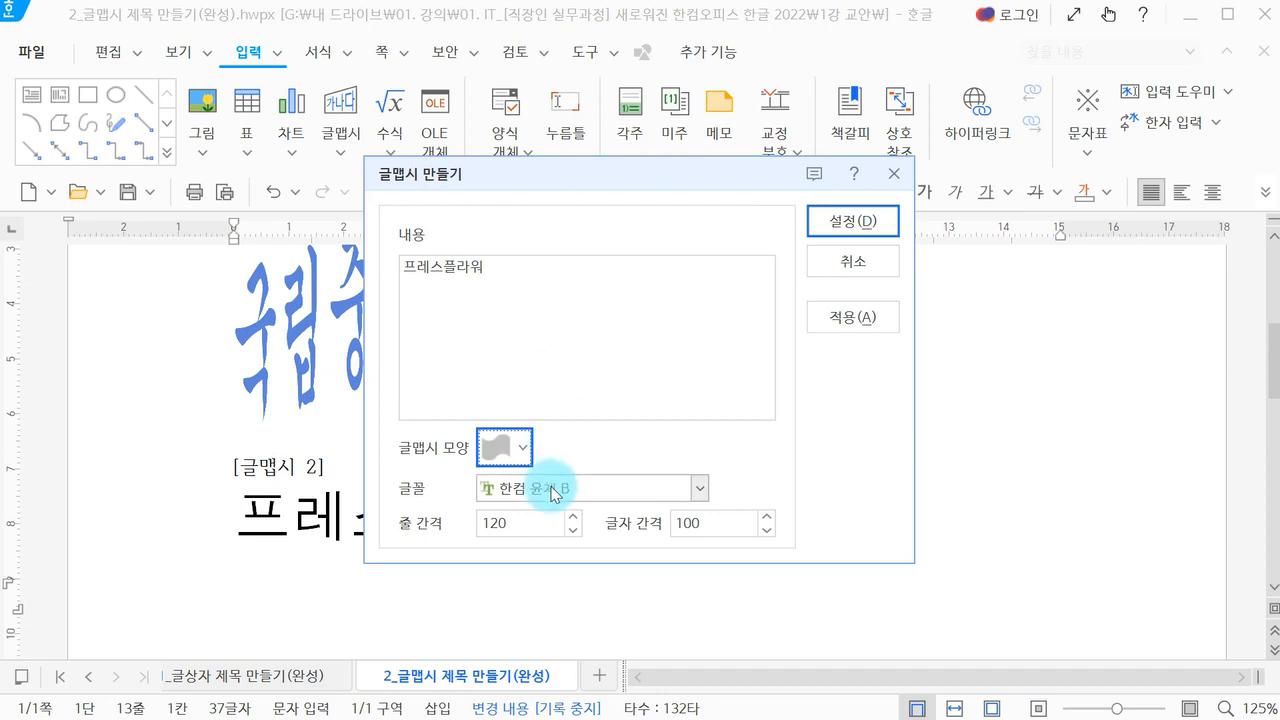
left_click(598, 496)
scroll(560, 300, "up", 5)
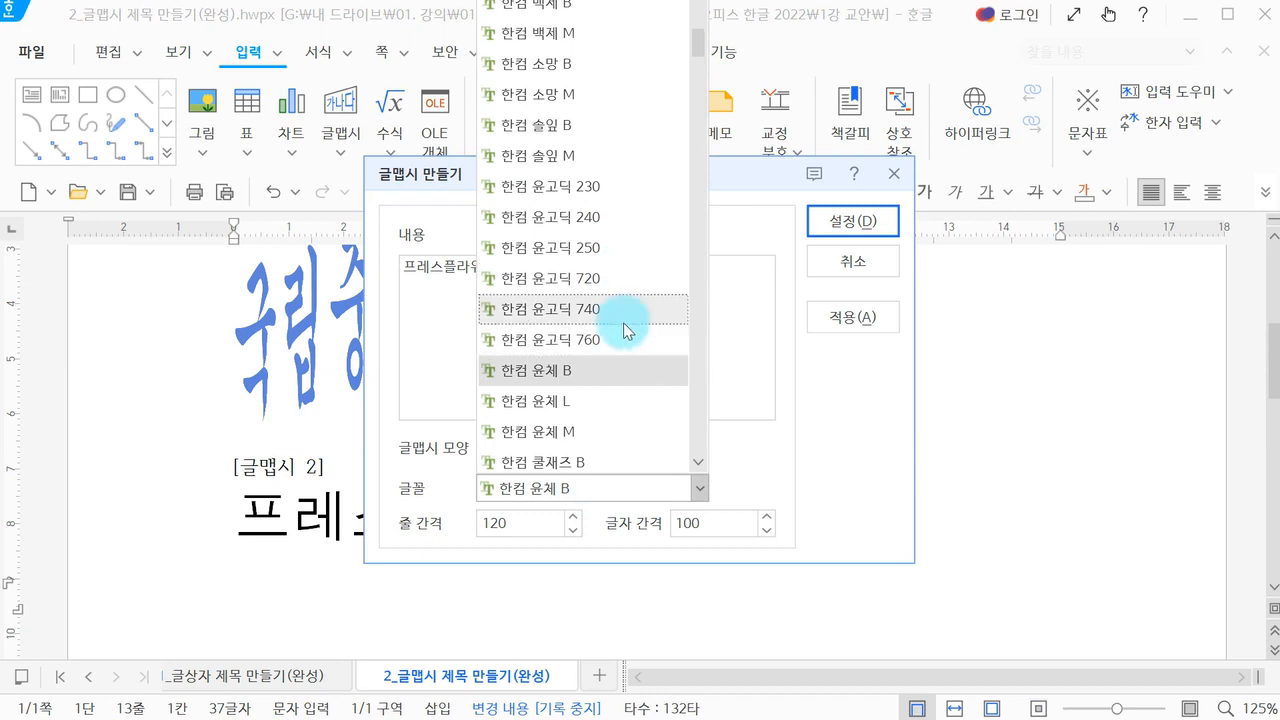
left_click(633, 341)
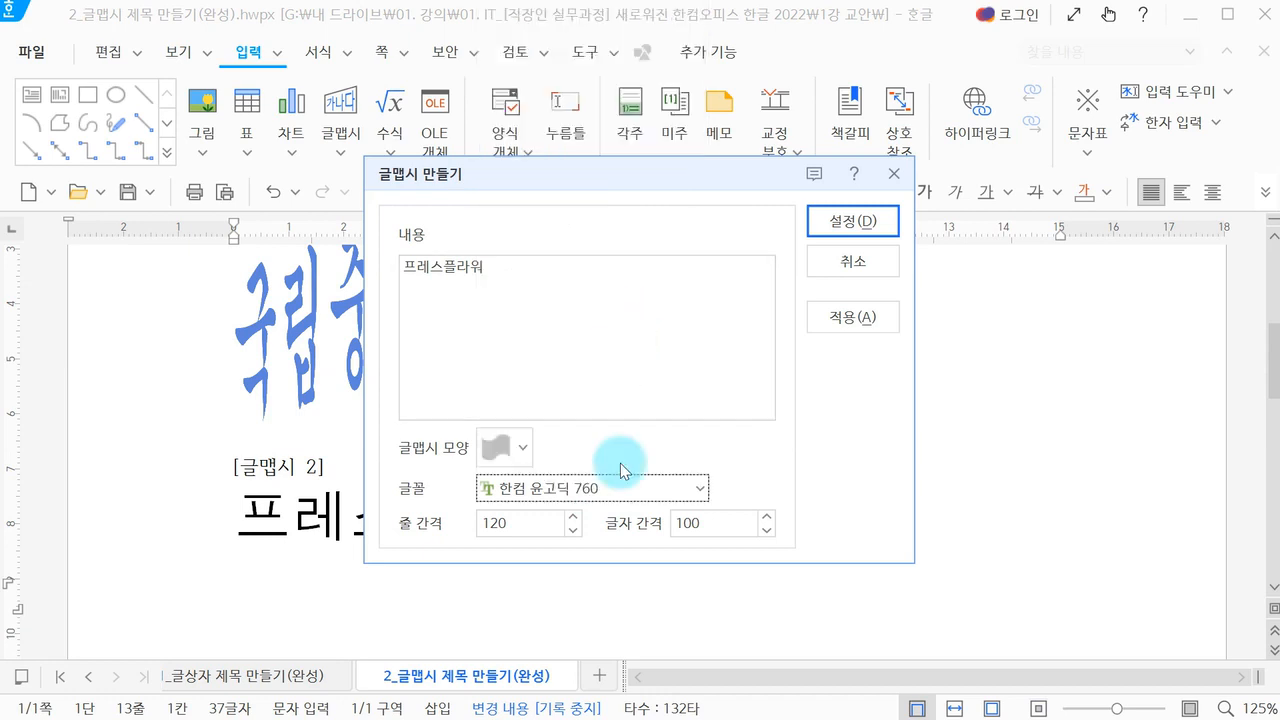
- Insert the "프레스플라워" 글맵시, replace its gradient fill with the solid purple theme colour and deselect it
left_click(838, 232)
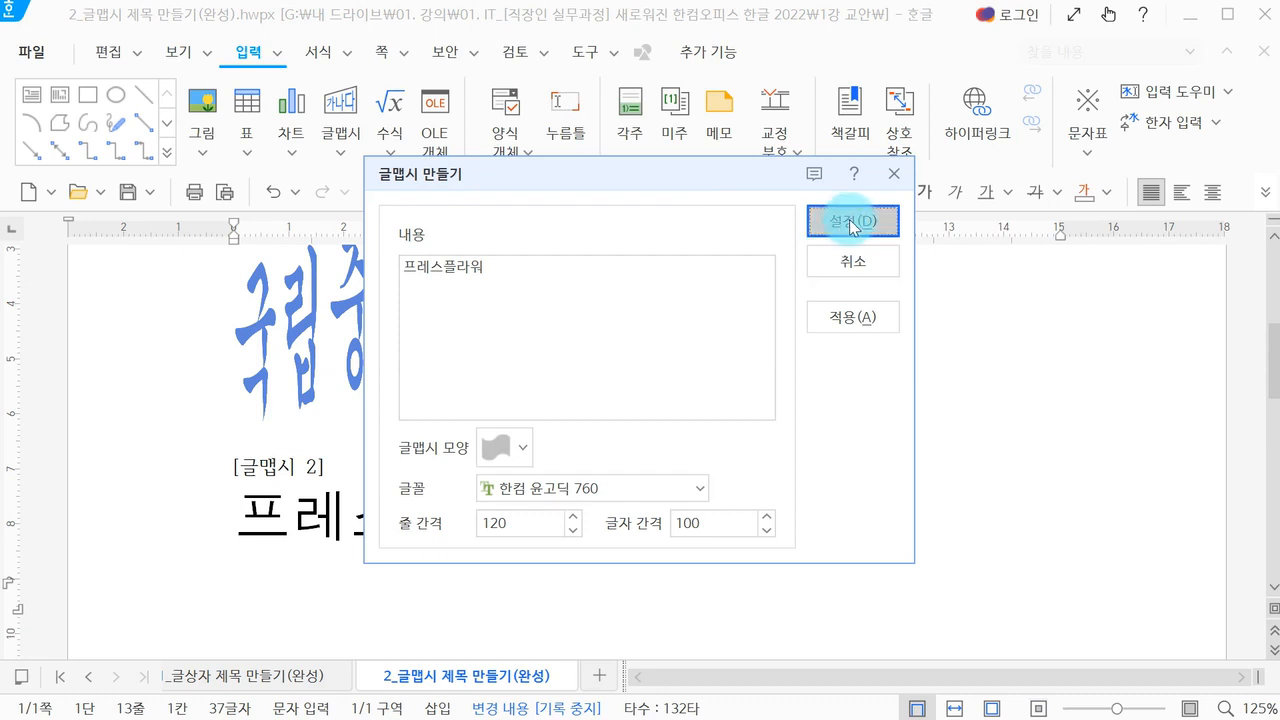
scroll(507, 577, "down", 3)
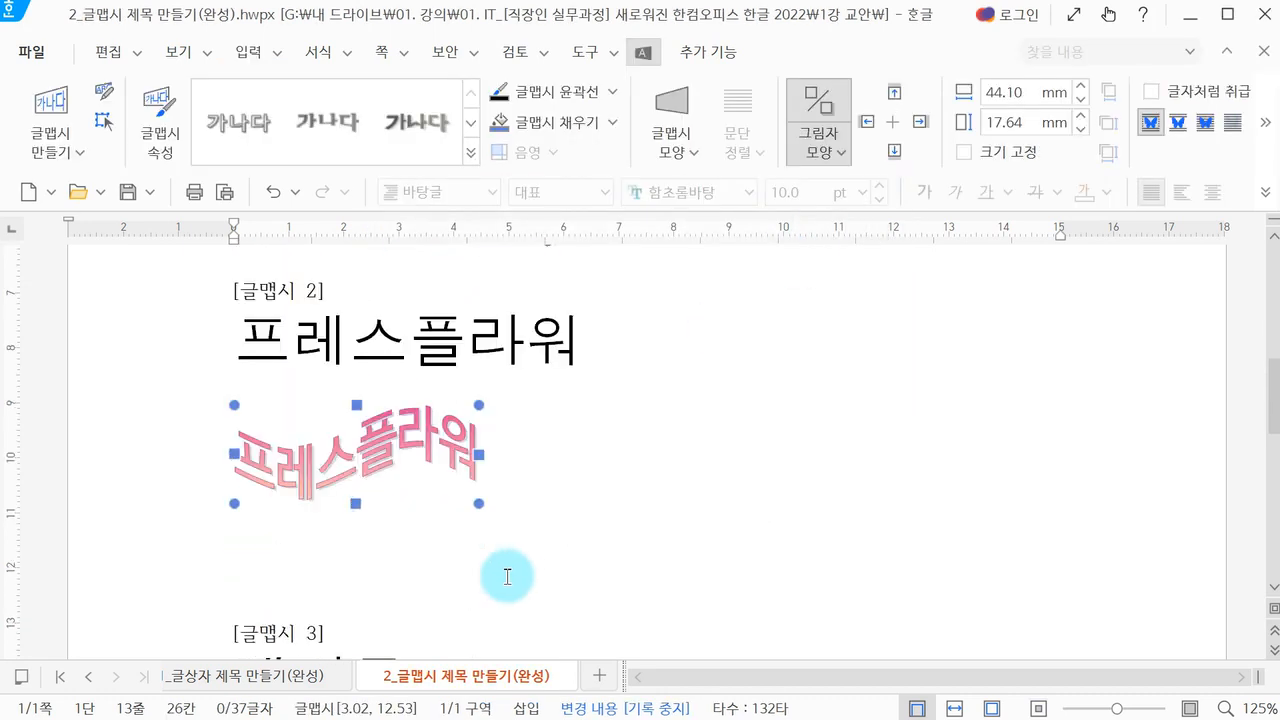
double_click(378, 458)
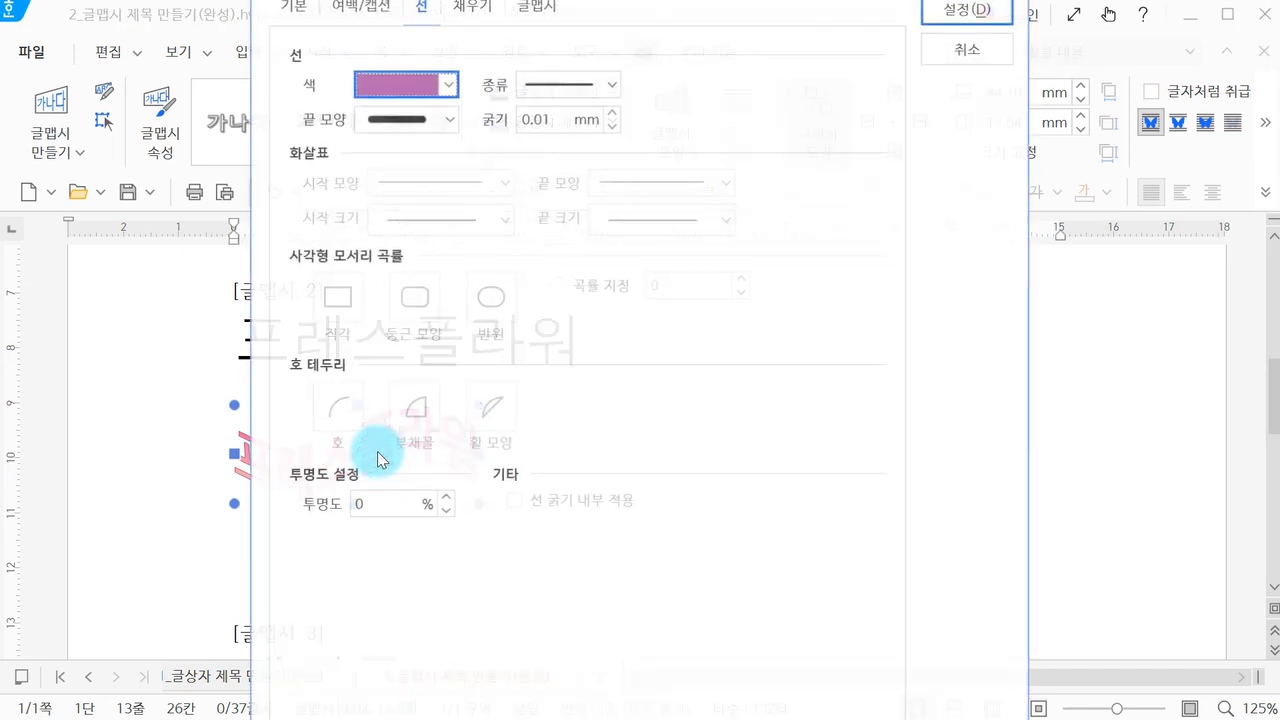
left_click_drag(525, 0, 529, 63)
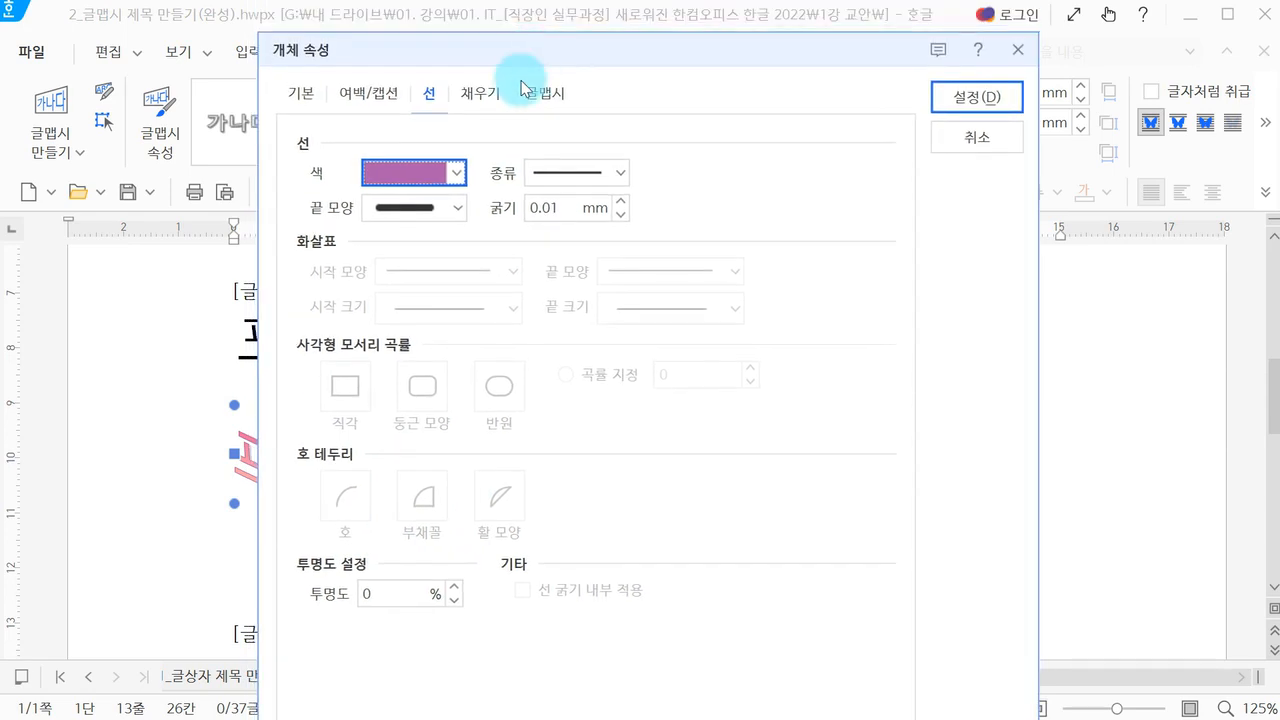
left_click(481, 100)
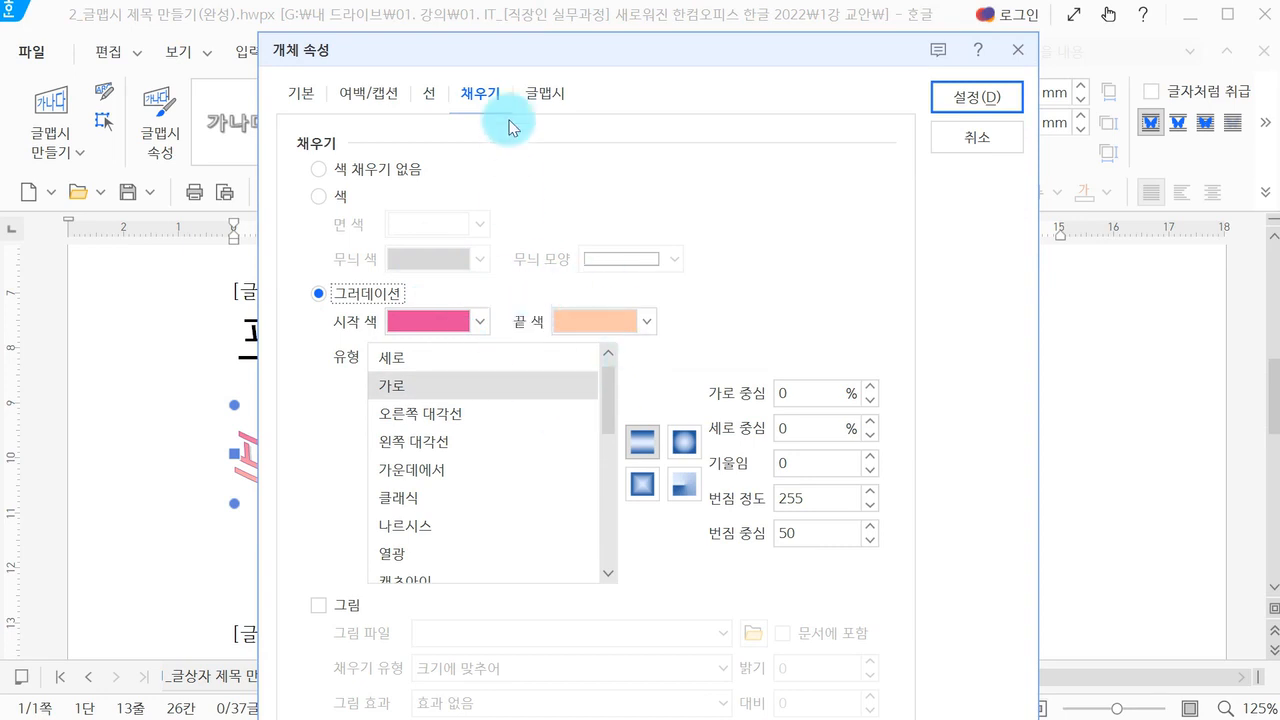
left_click_drag(488, 56, 672, 56)
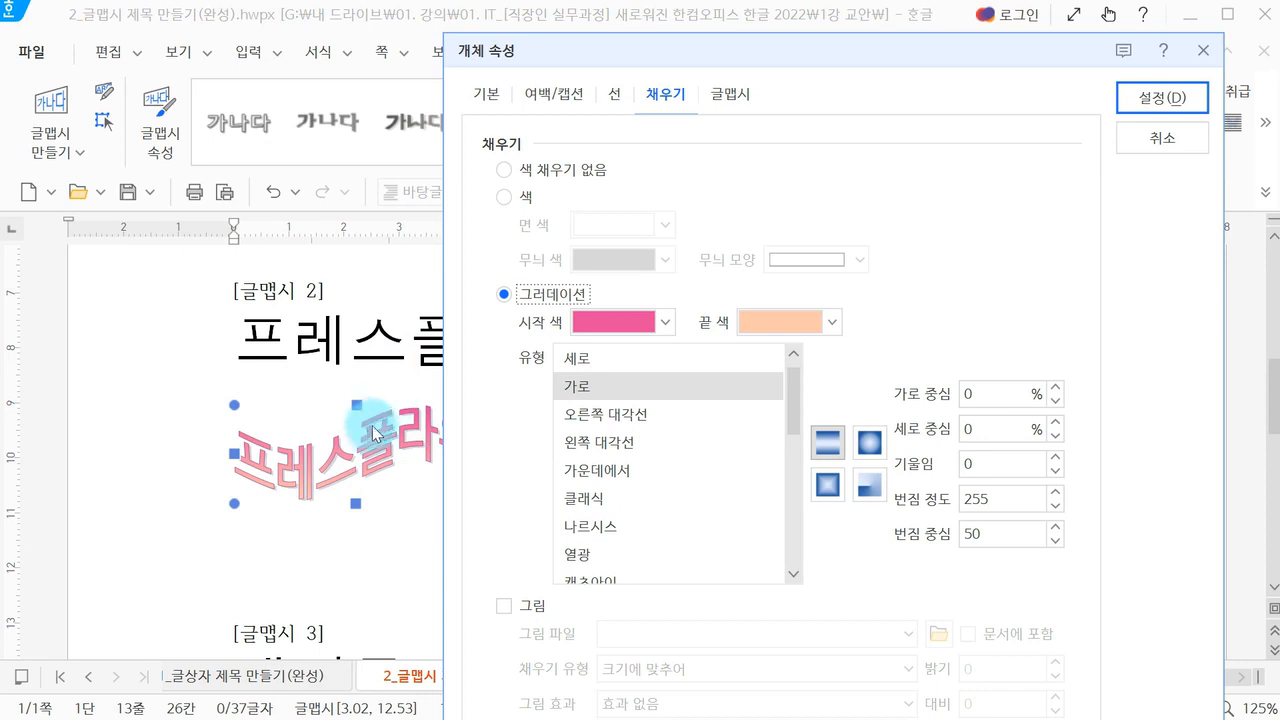
left_click(504, 197)
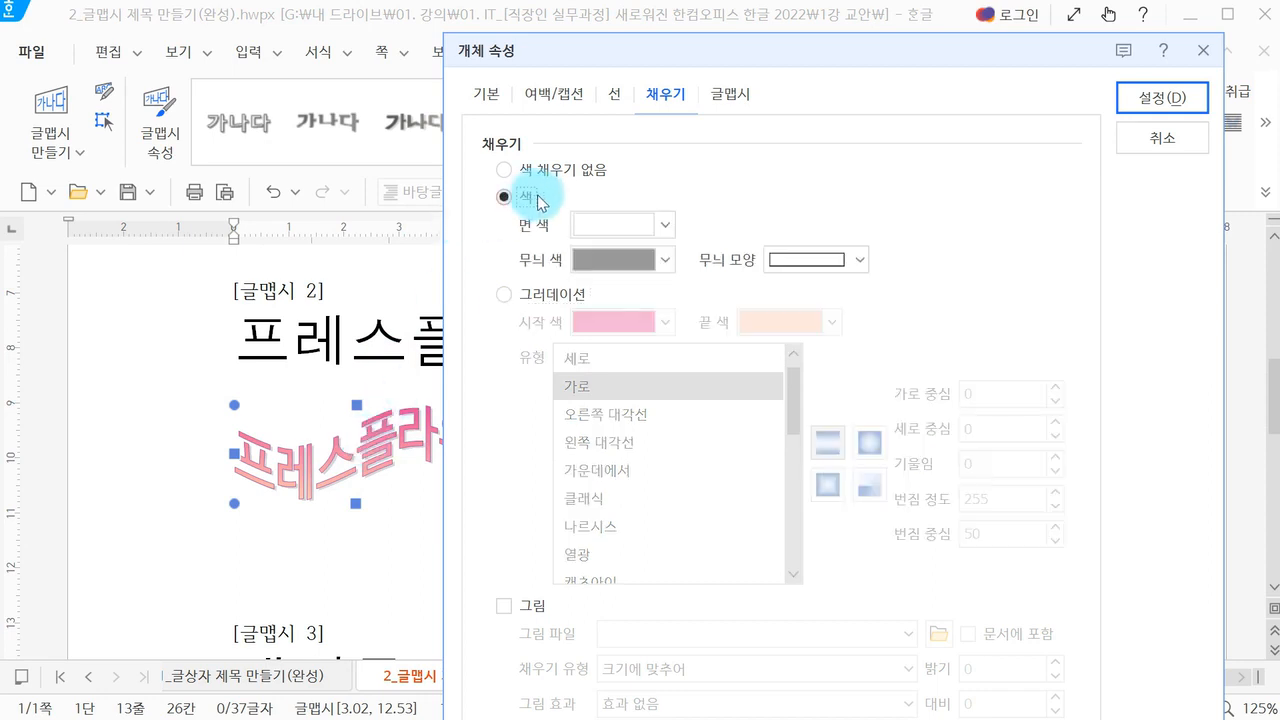
left_click(612, 224)
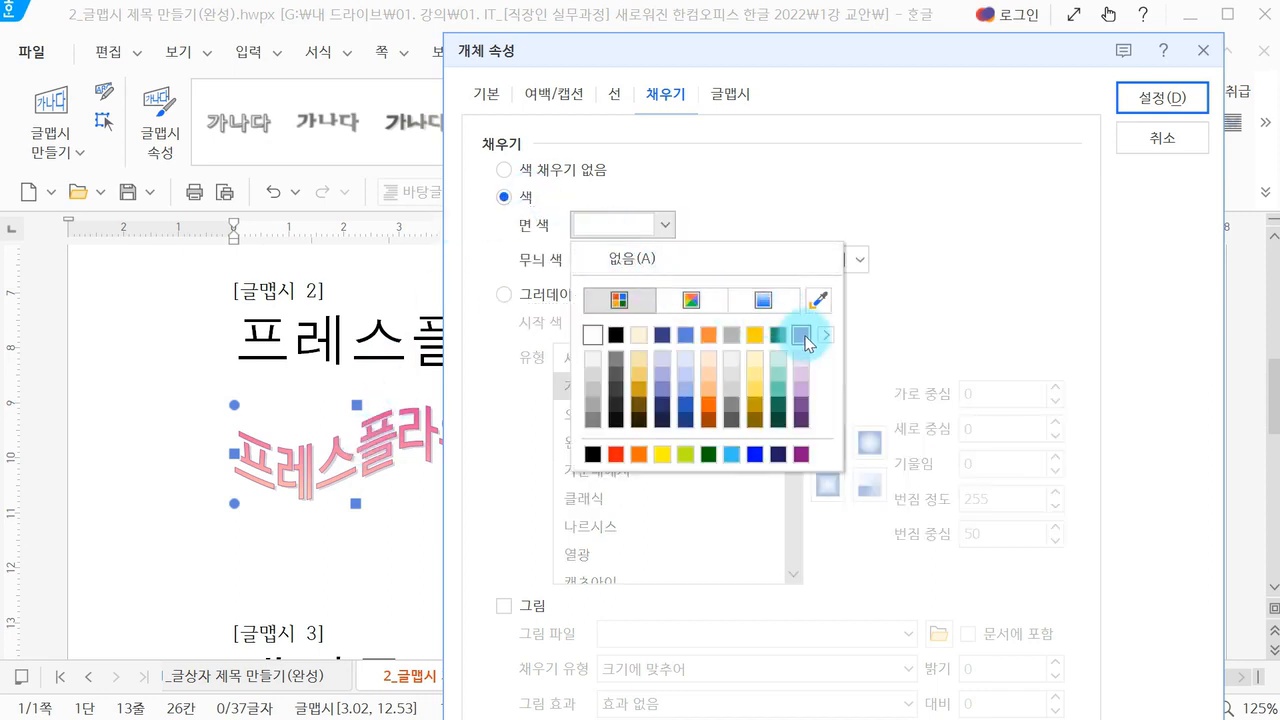
left_click(803, 336)
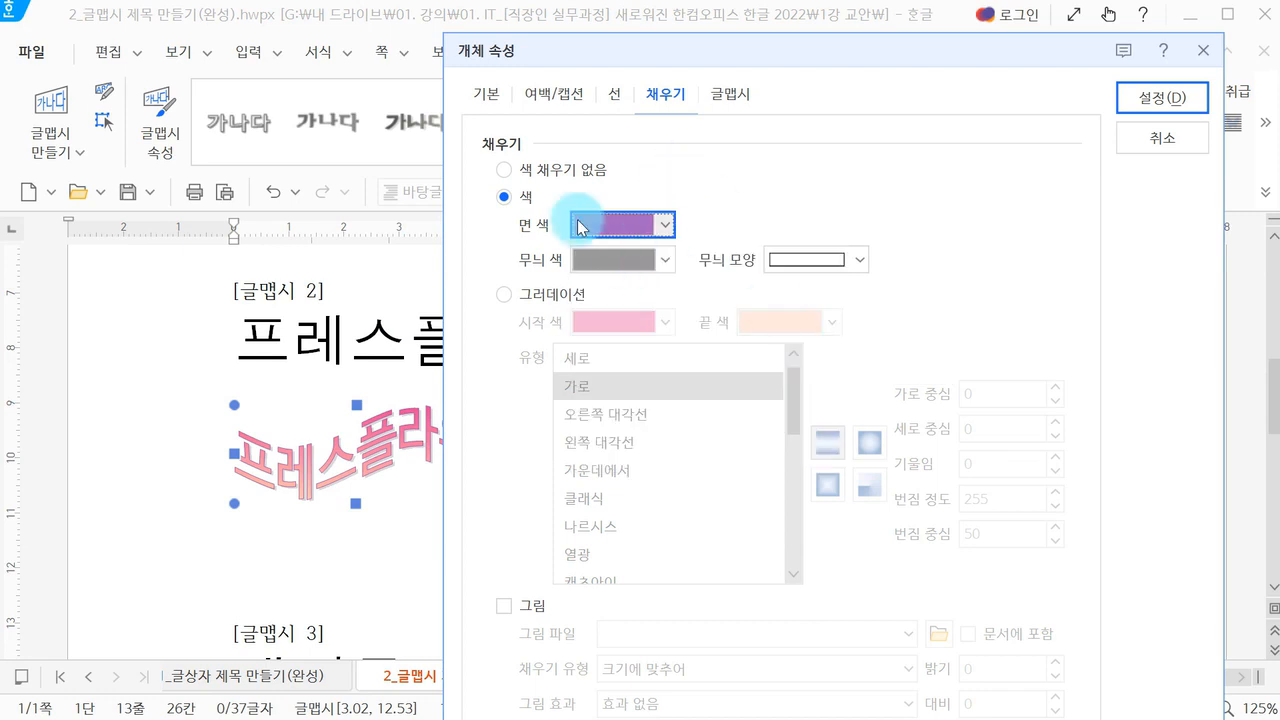
left_click(1162, 97)
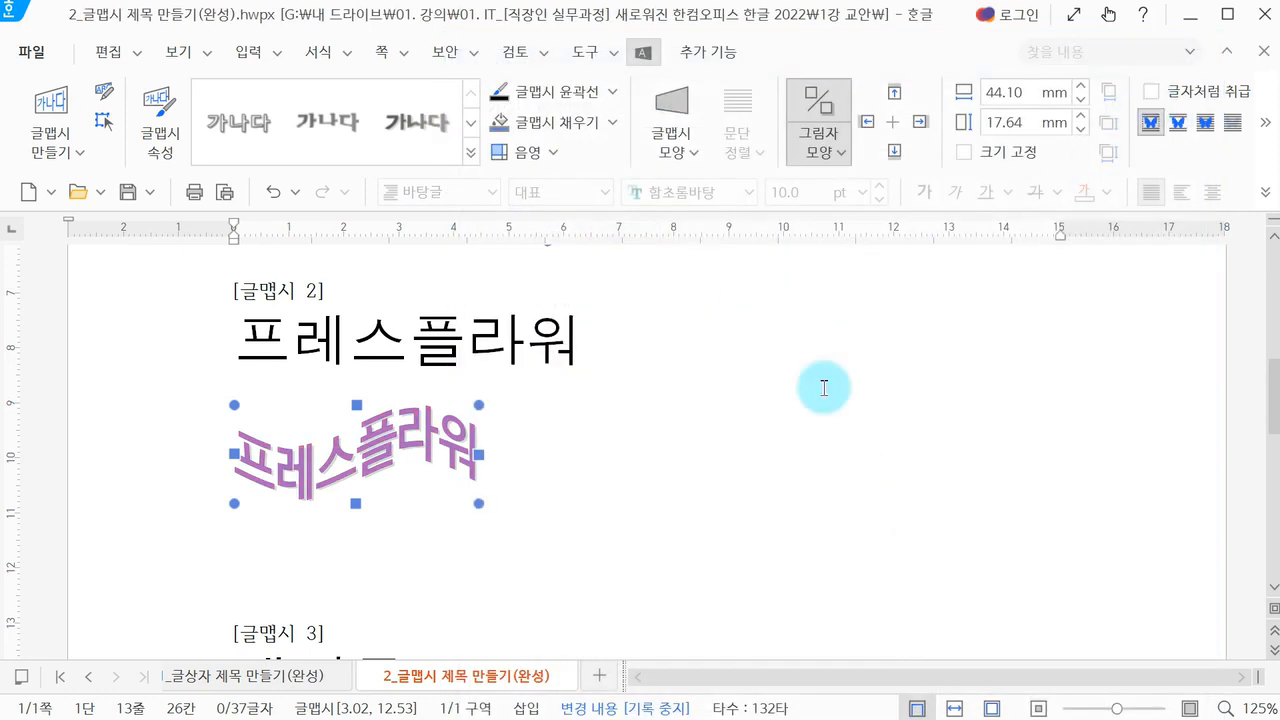
left_click(591, 424)
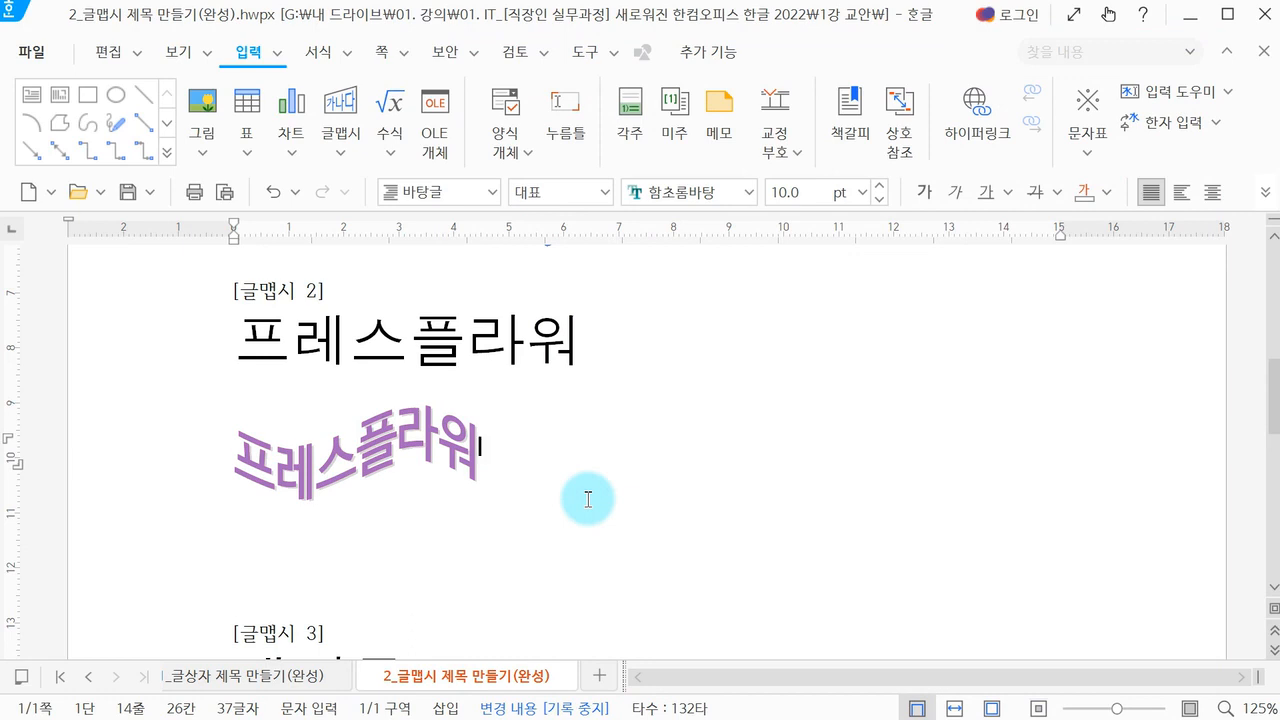
- Remove the shadow from the "프레스플라워" 글맵시 by setting it to 없음 in its properties
left_click(455, 447)
double_click(455, 447)
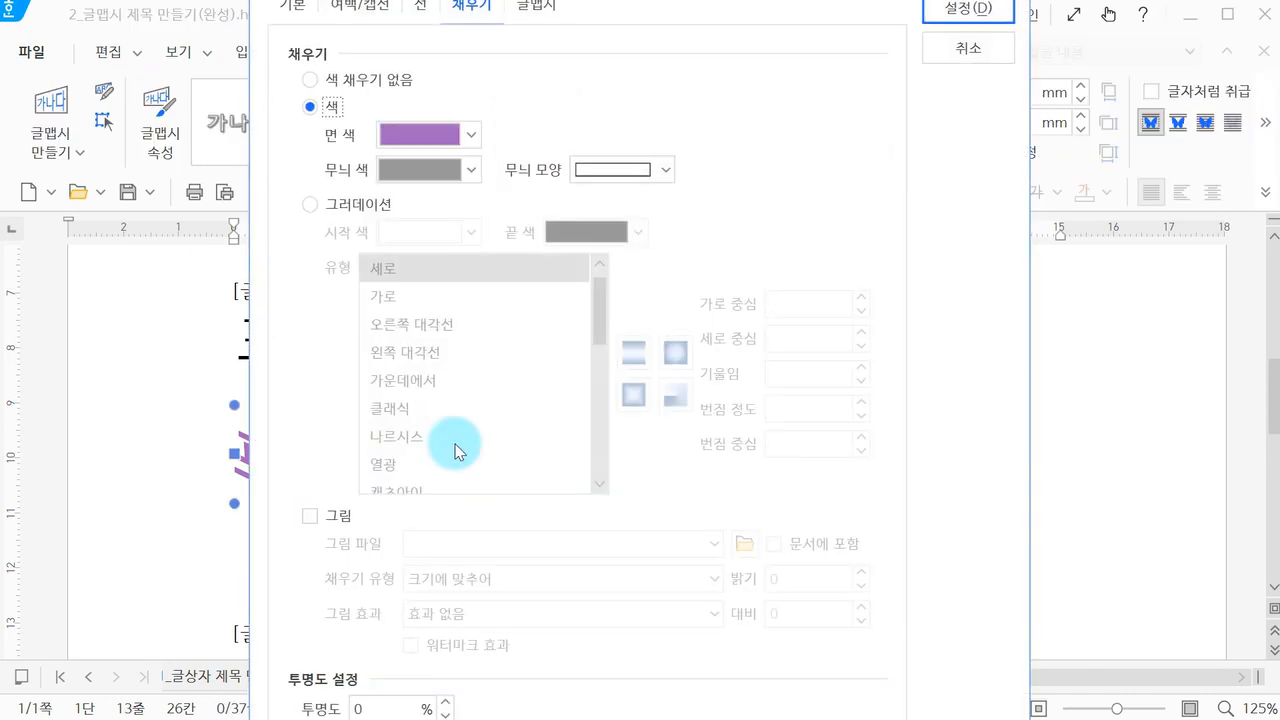
left_click_drag(558, 0, 562, 55)
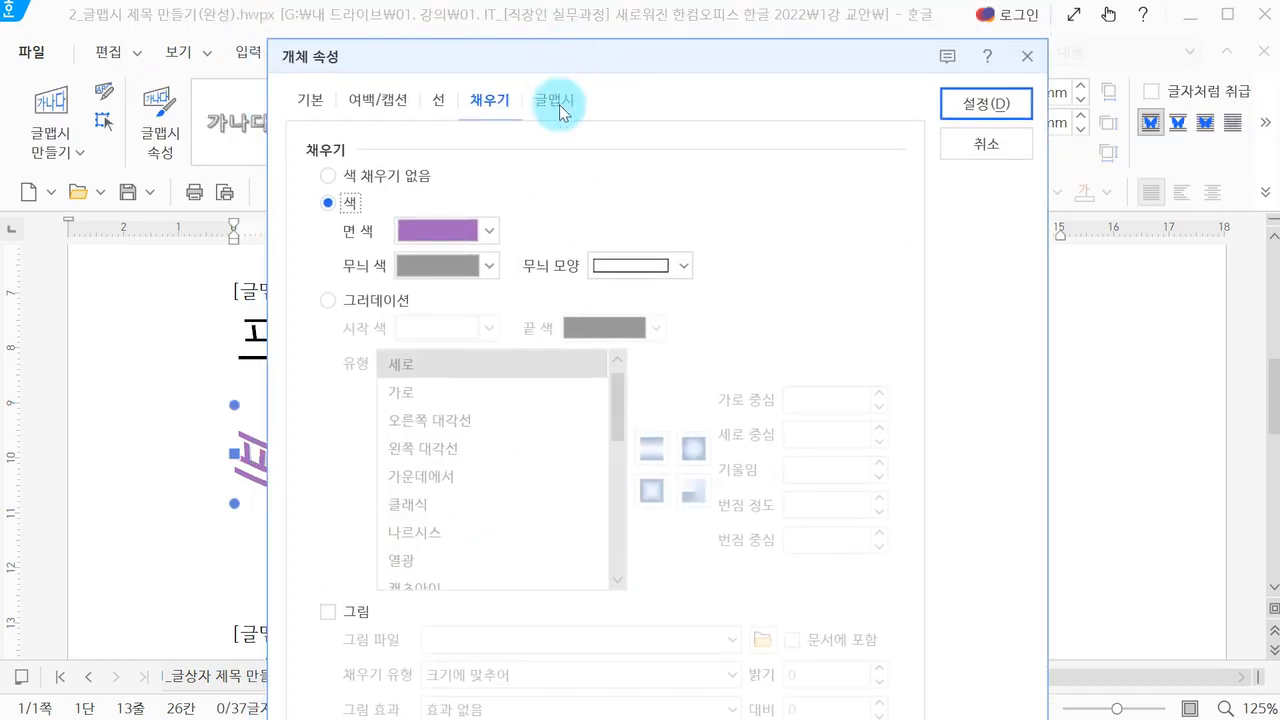
left_click(558, 102)
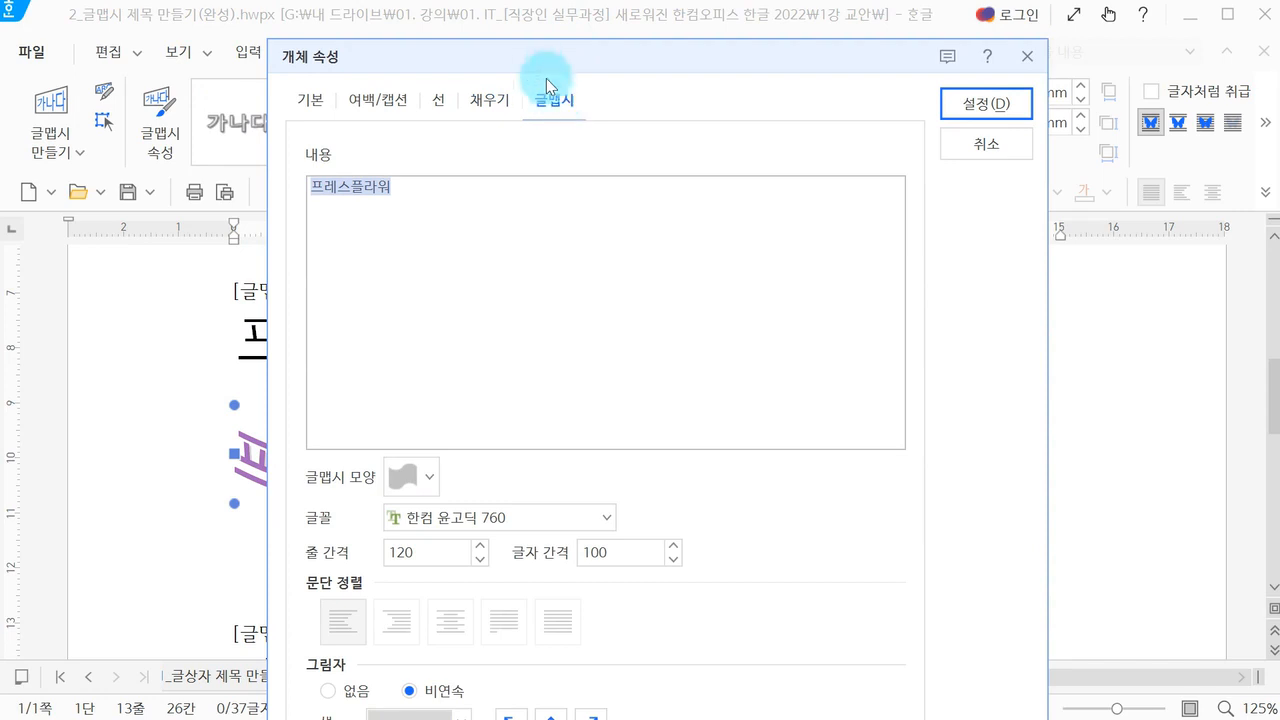
left_click_drag(560, 54, 670, 0)
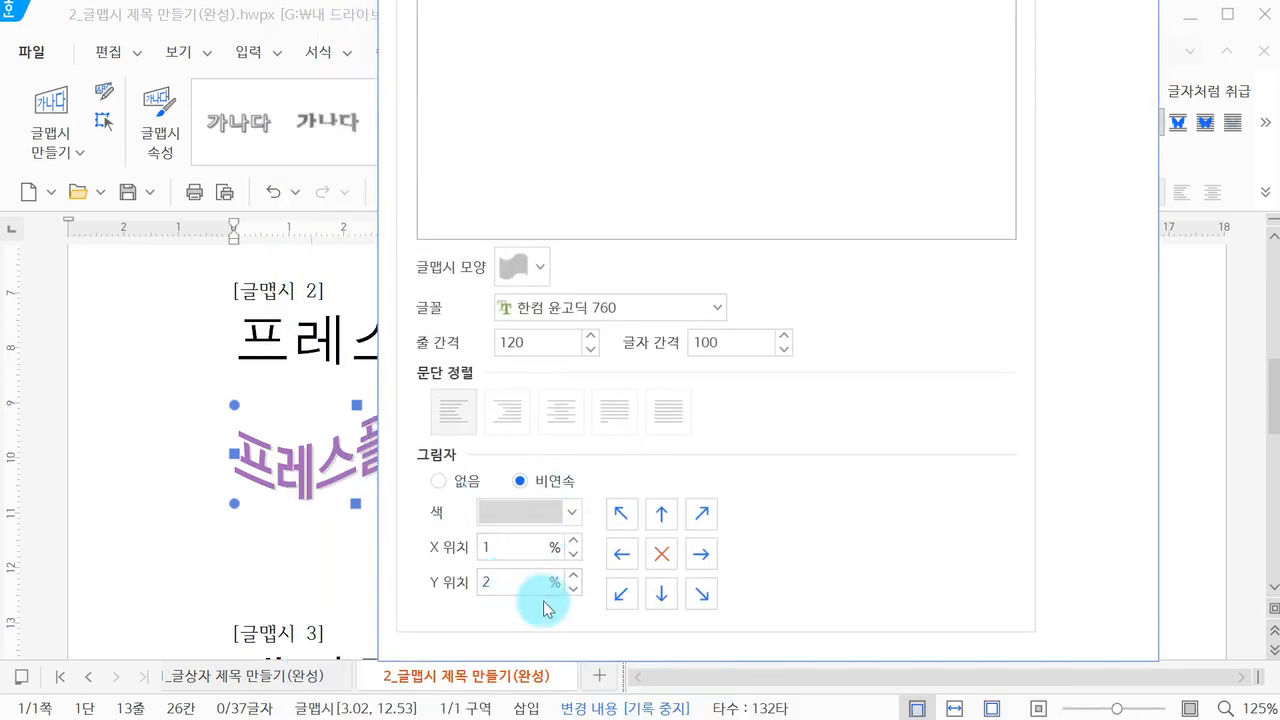
left_click(452, 481)
key("Return")
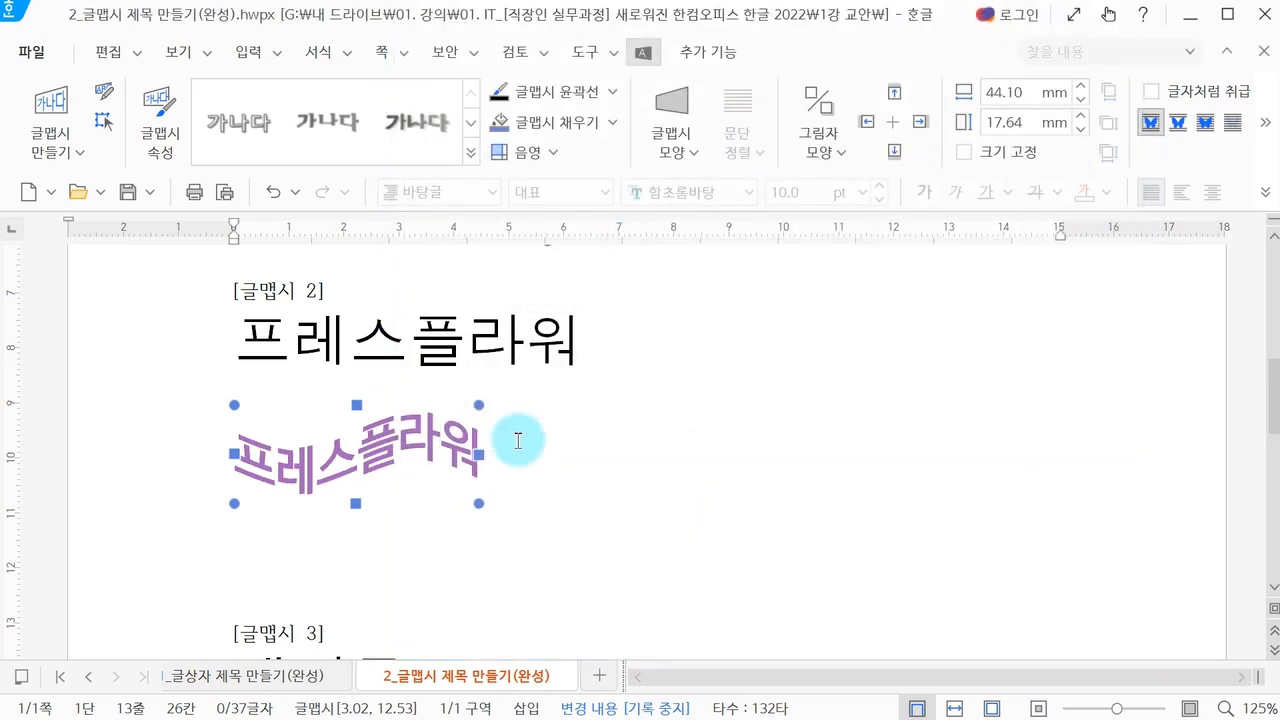
- Try a 비연속 shadow with 10% X and Y offsets on the "프레스플라워" 글맵시 and undo it
double_click(408, 462)
left_click(394, 597)
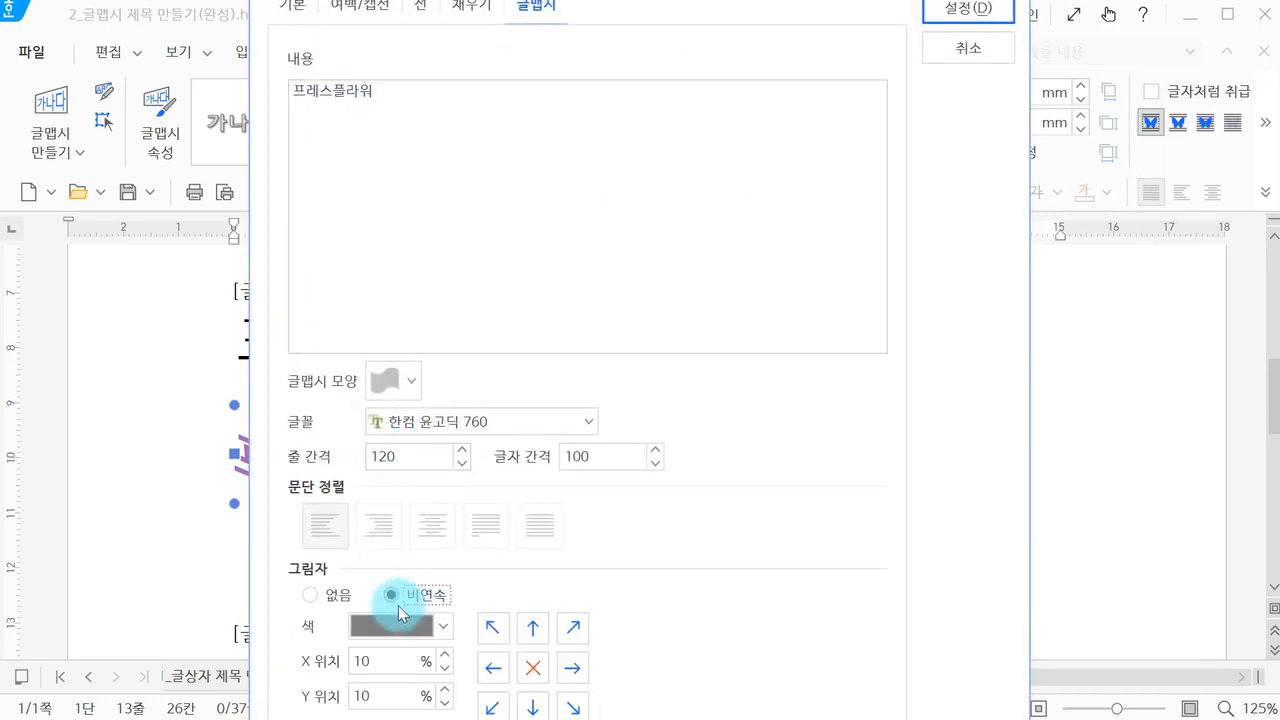
left_click(968, 10)
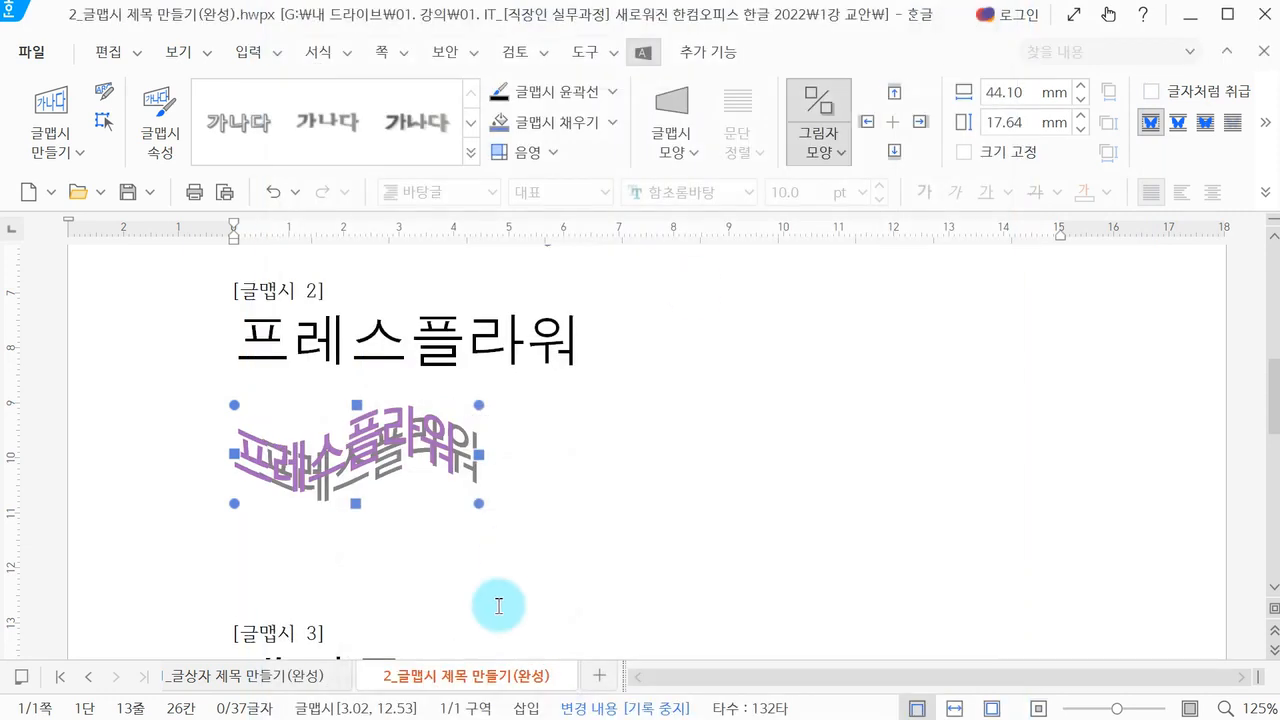
left_click(440, 530)
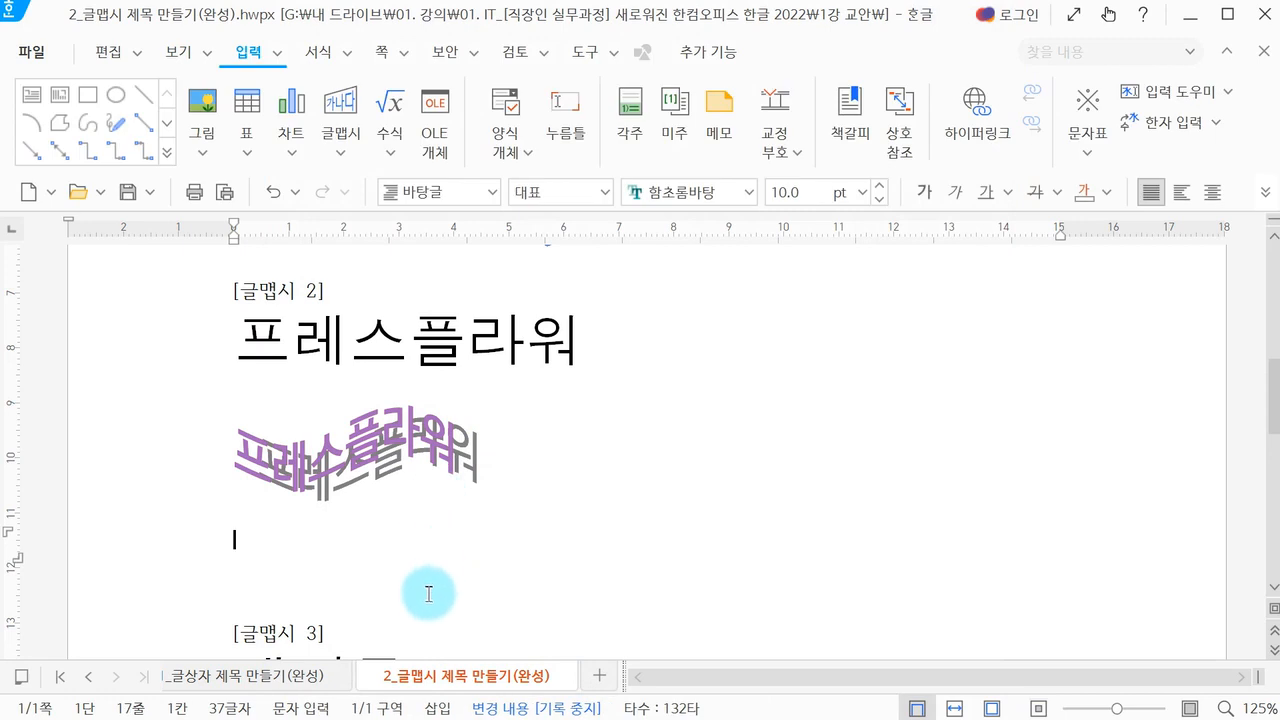
key("ctrl+z")
left_click(478, 565)
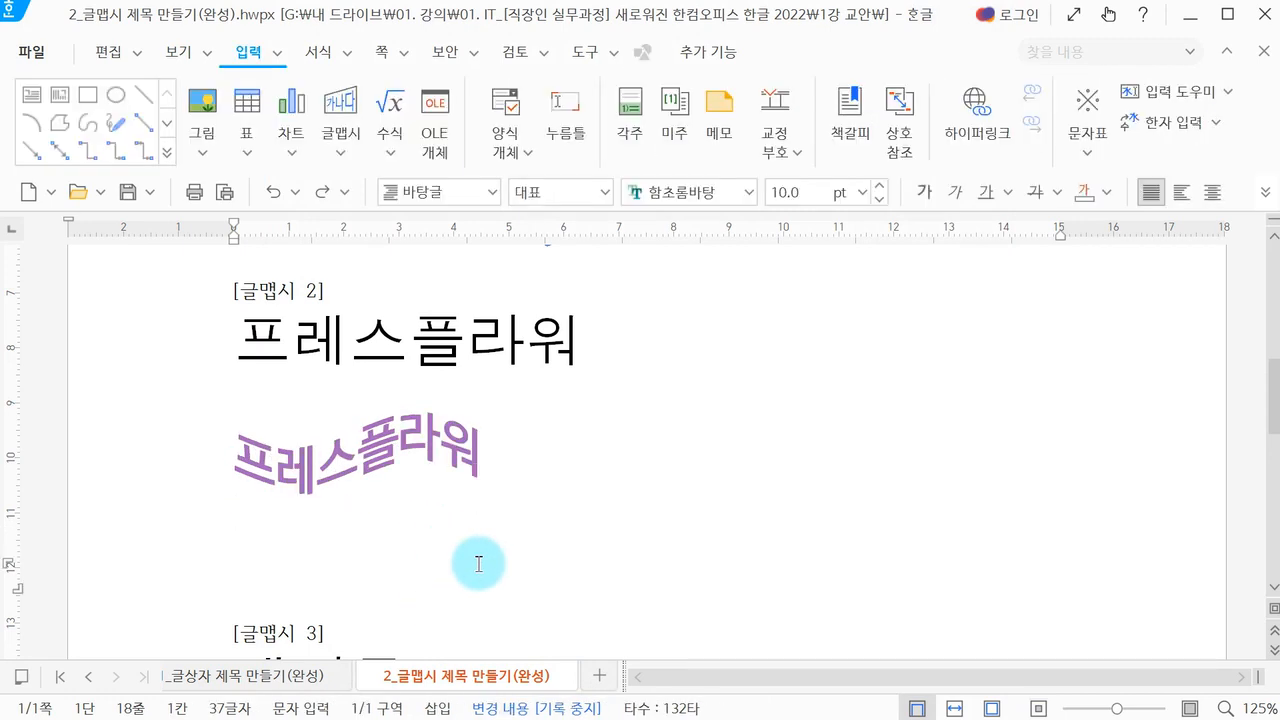
- On a new line below the [글맵시 3] text, start a 글맵시 without a preset and enter "택견무"
scroll(478, 565, "down", 3)
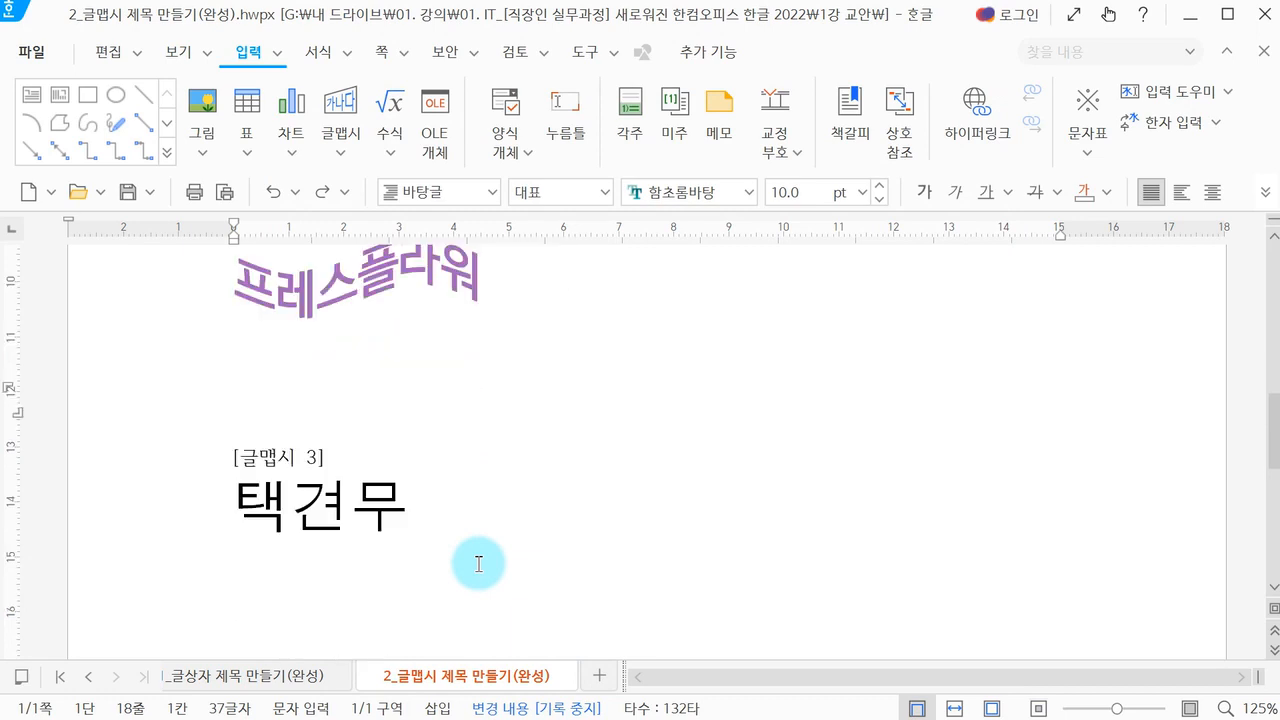
left_click(268, 586)
left_click(427, 543)
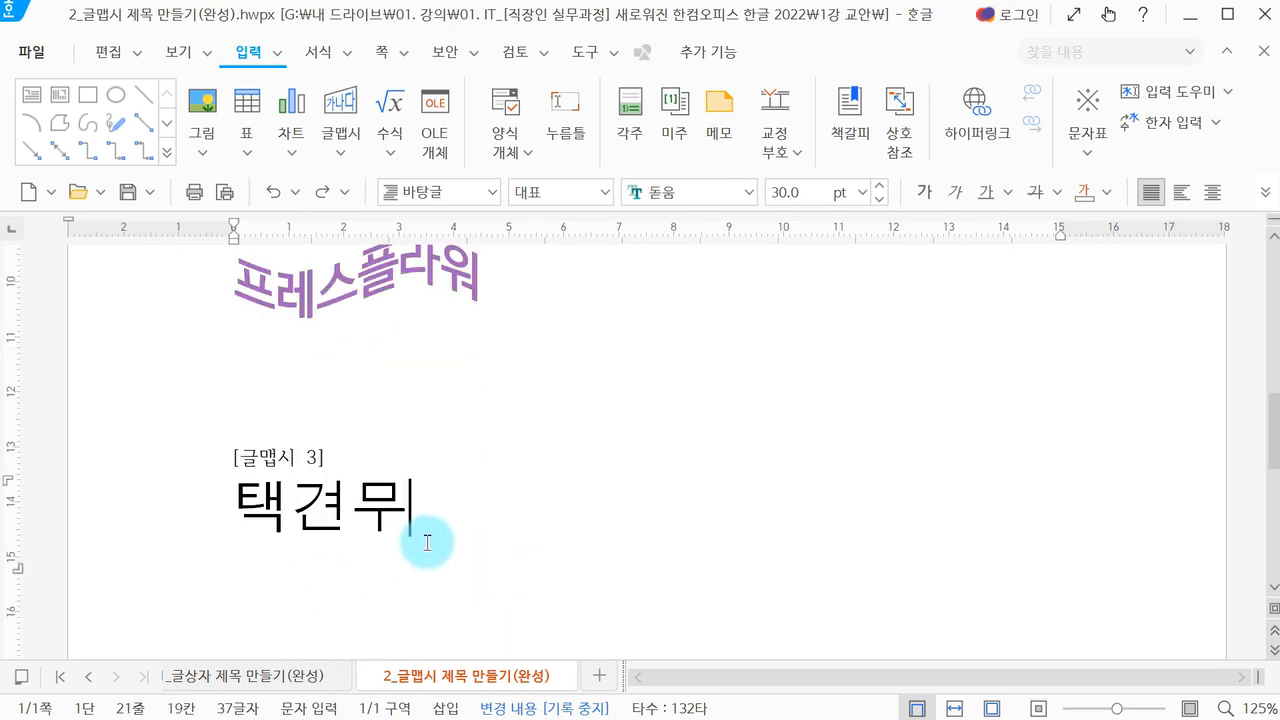
key("Return")
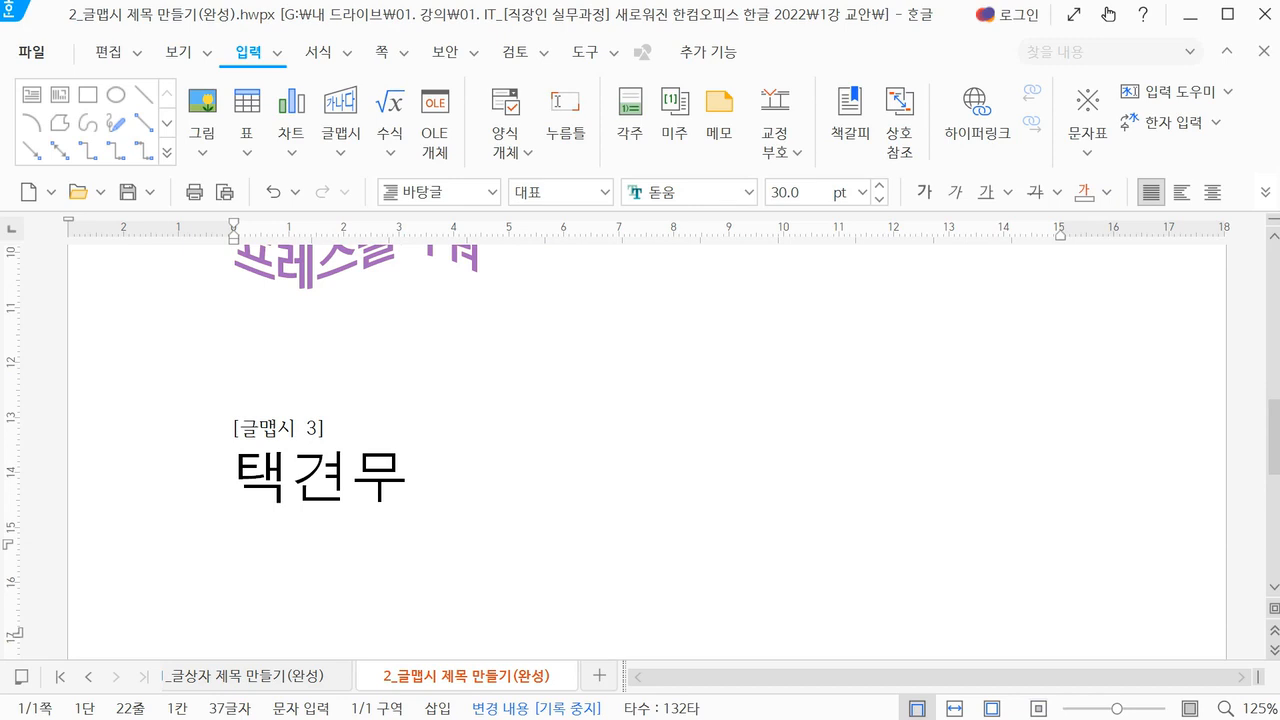
key("Hangul")
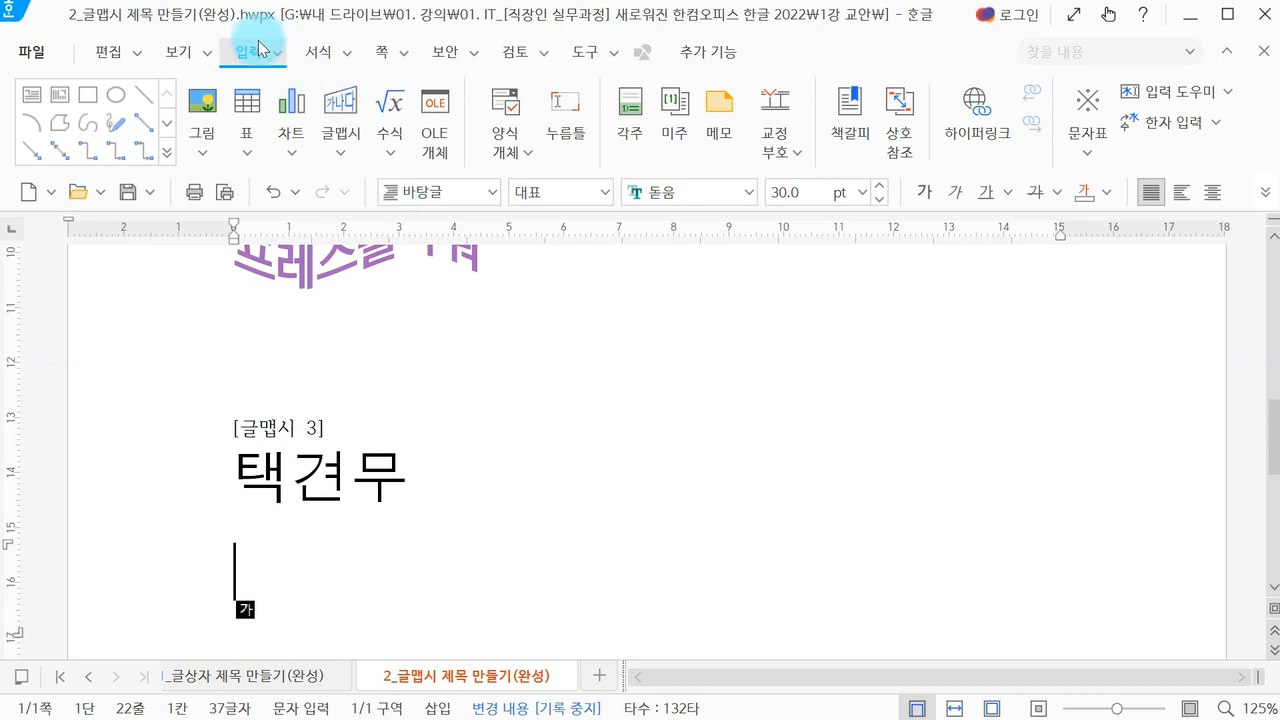
left_click(346, 155)
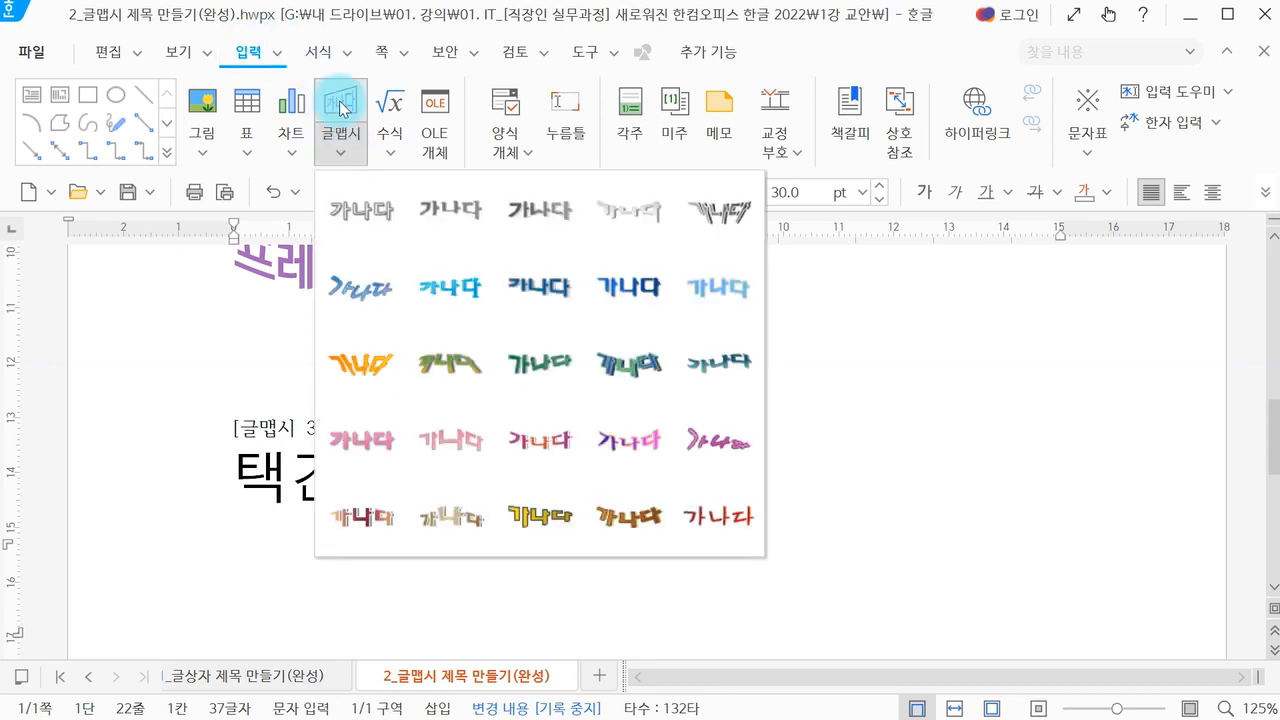
left_click(338, 110)
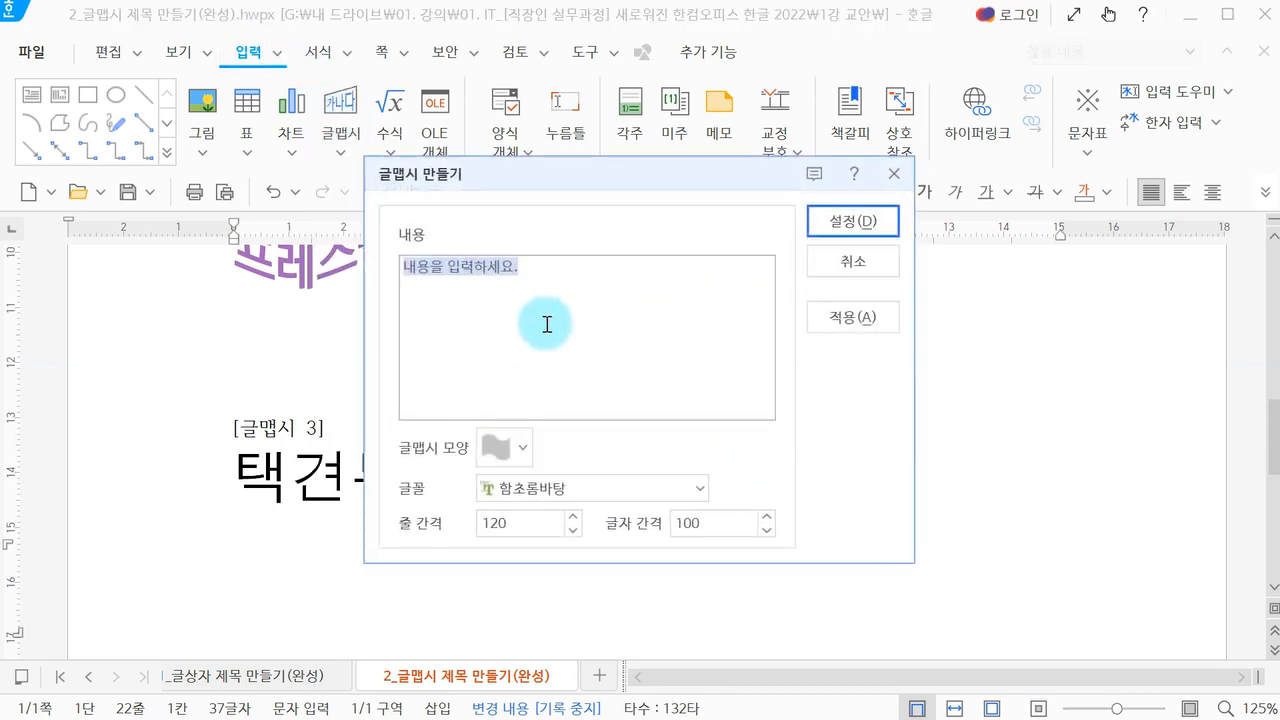
type("택견무")
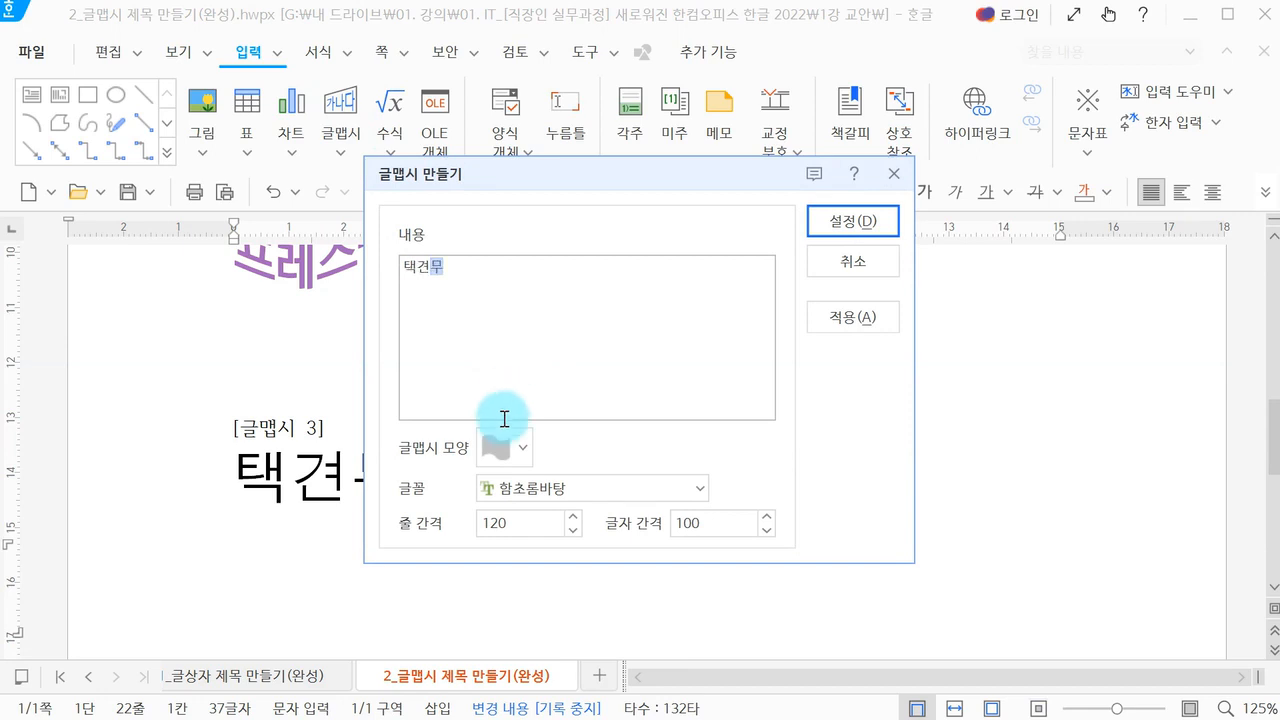
- Give the "택견무" 글맵시 the slanted fan shape, first in the fifth visible row, and insert it
left_click(505, 448)
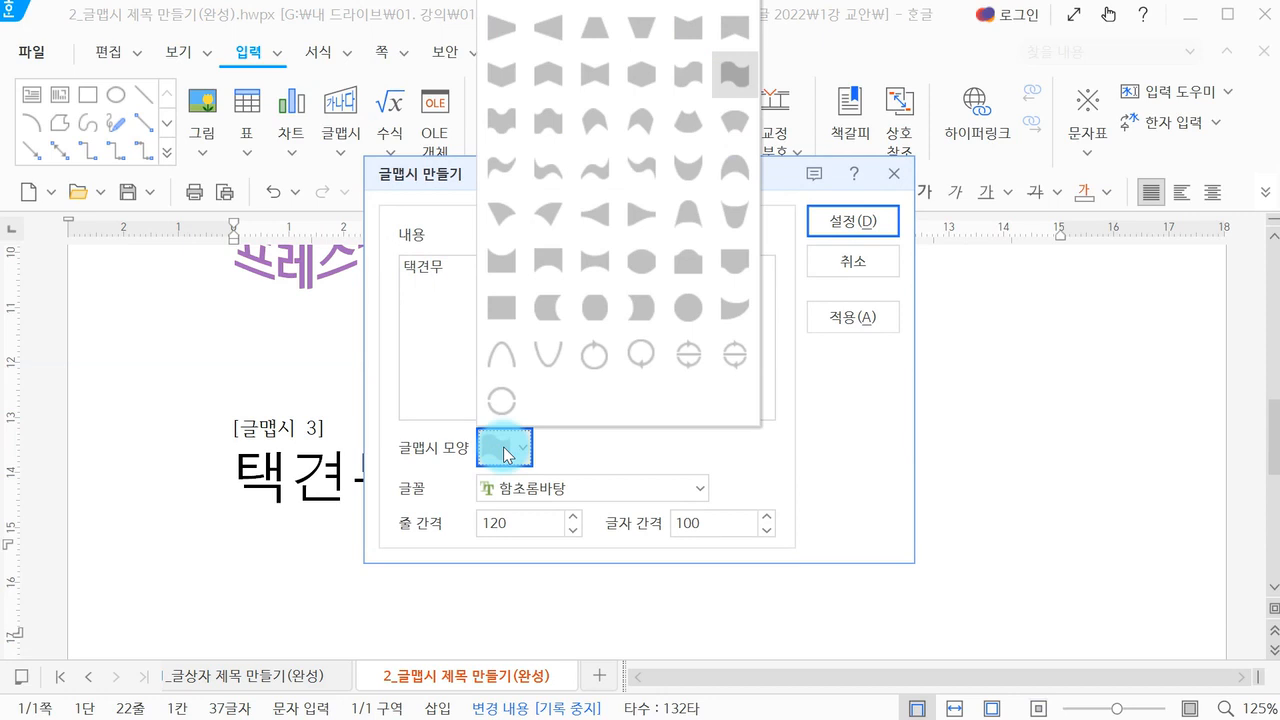
left_click(510, 213)
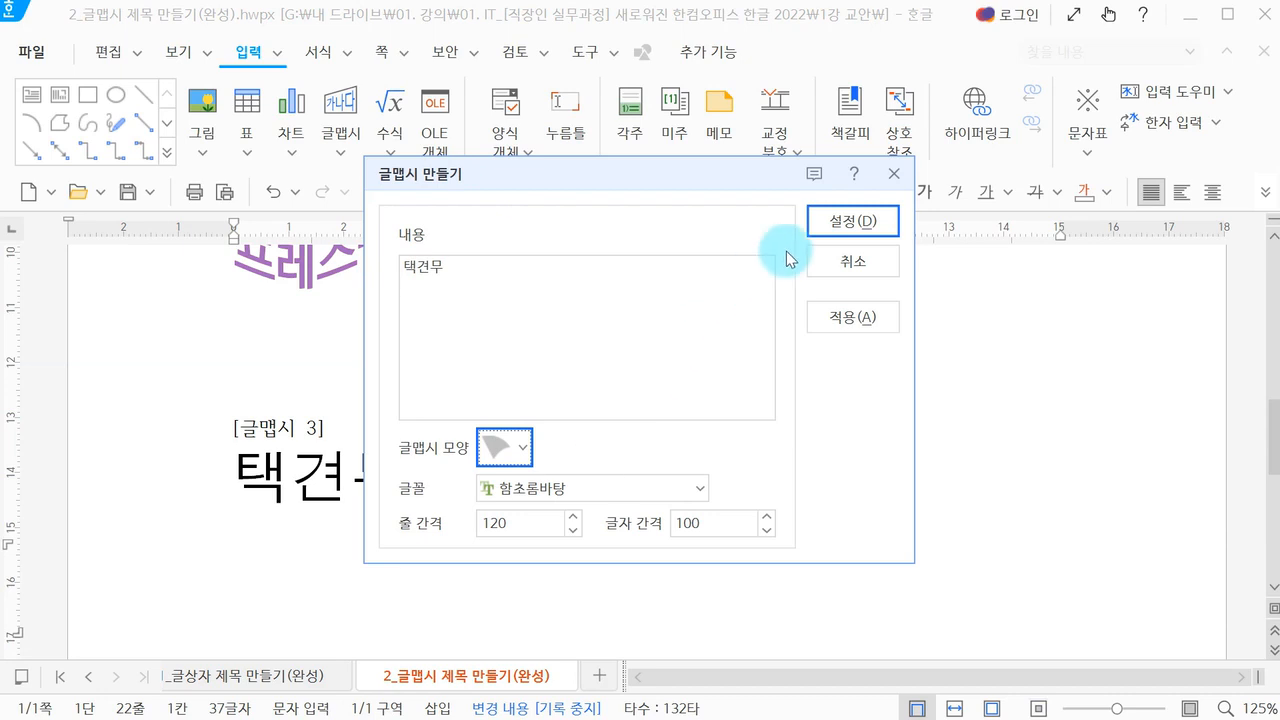
left_click(832, 220)
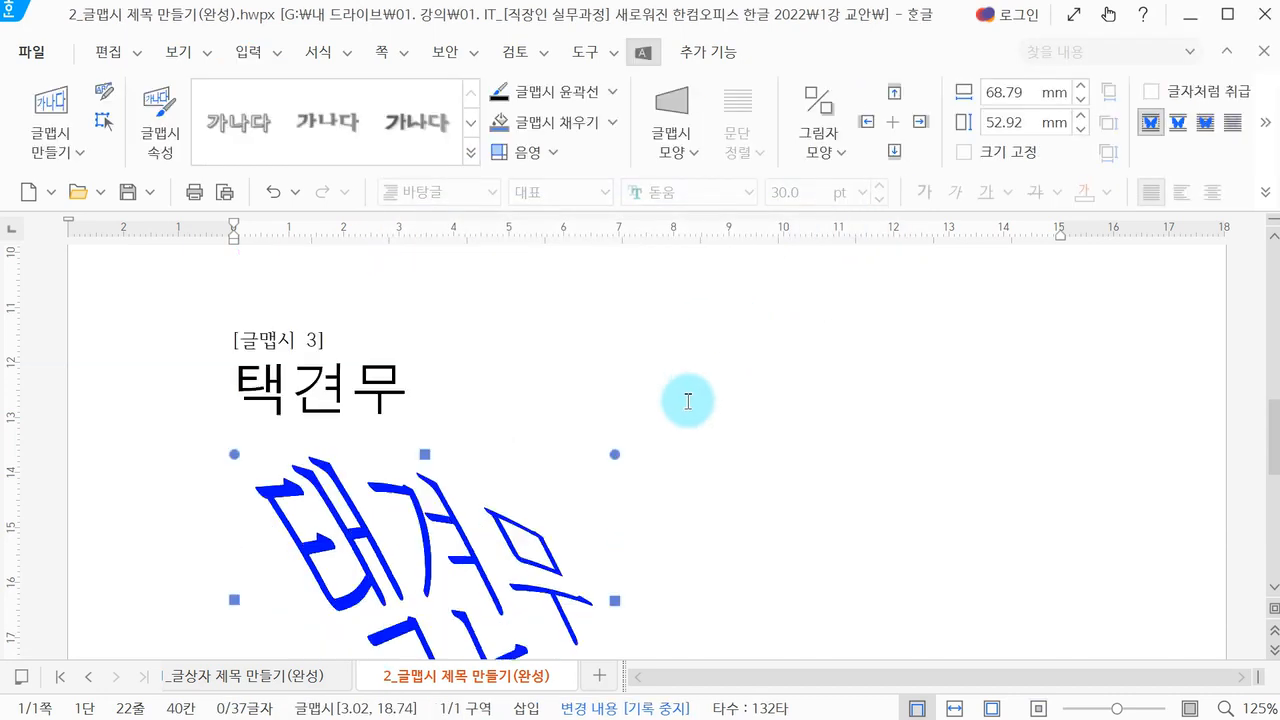
scroll(688, 400, "down", 2)
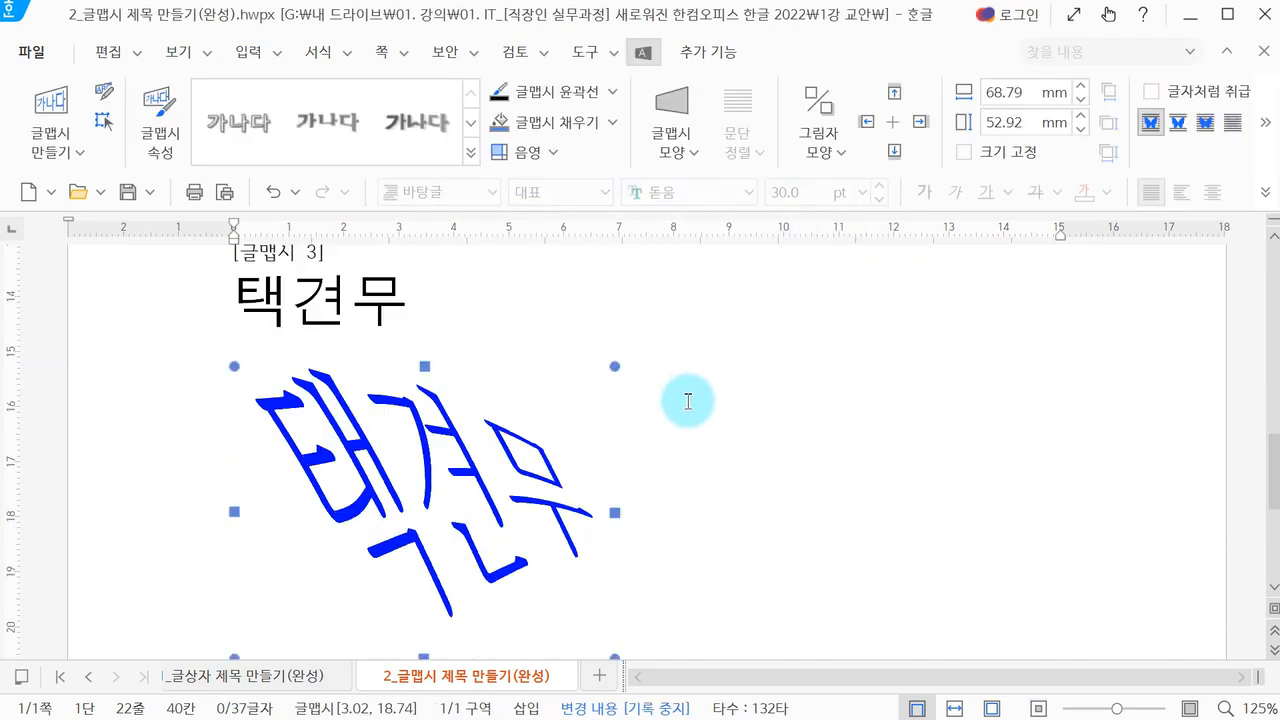
- Set the size of the "택견무" 글맵시 to 60 mm wide and 40 mm high in its properties
double_click(528, 458)
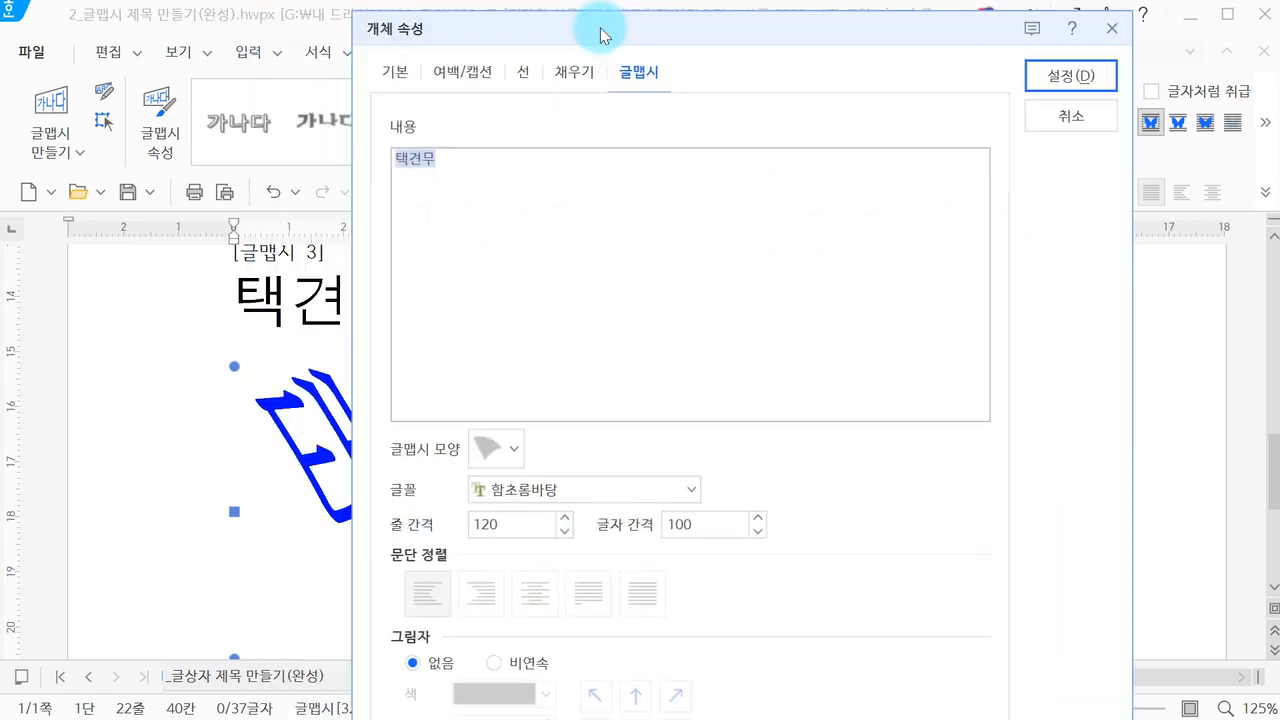
left_click_drag(600, 35, 673, 88)
left_click(466, 125)
double_click(743, 204)
type("60")
key("Tab")
key("Tab")
type("40")
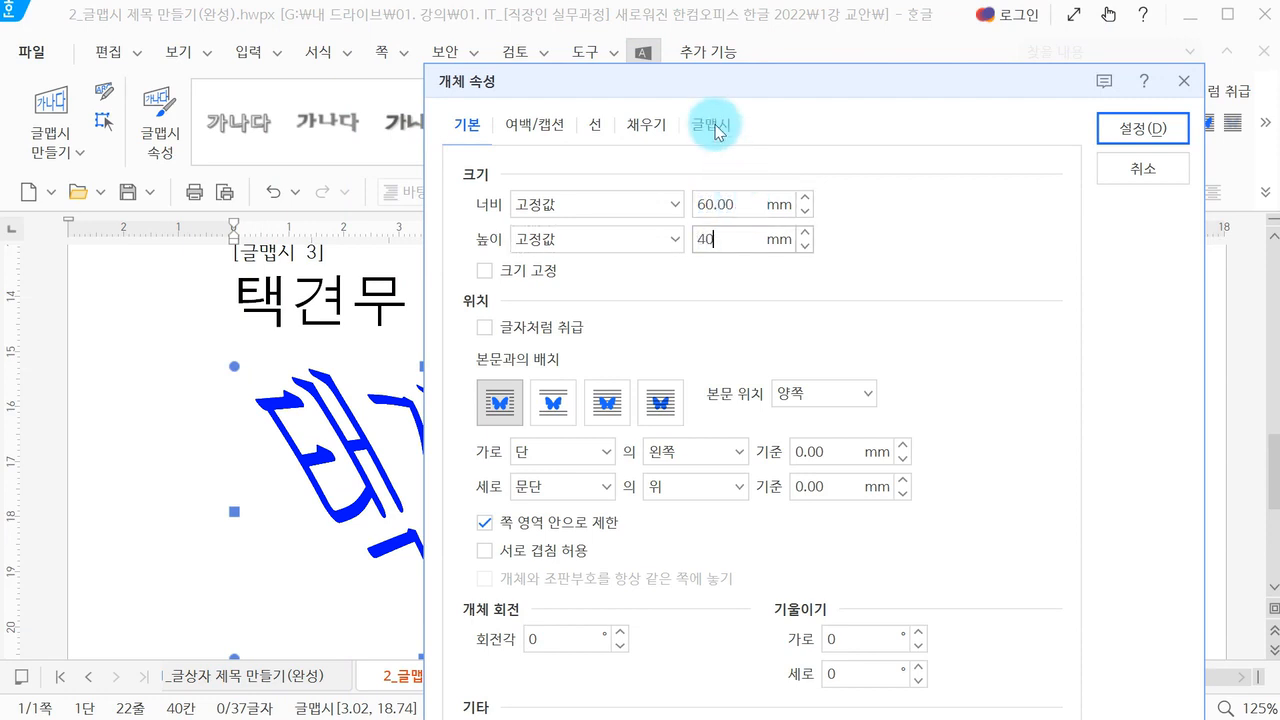
- Set the face color (면 색) of the "택견무" 글맵시 fill to the yellow-green swatch in the palette's standard color row
left_click(648, 130)
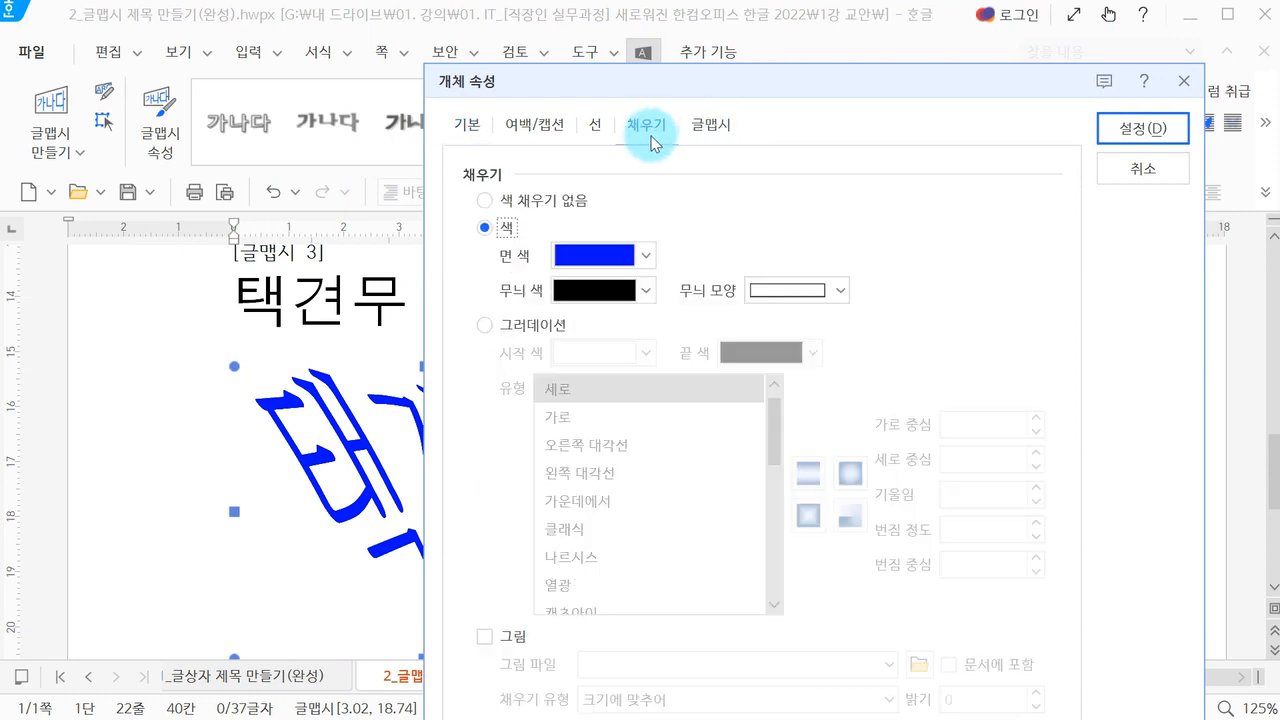
left_click(605, 252)
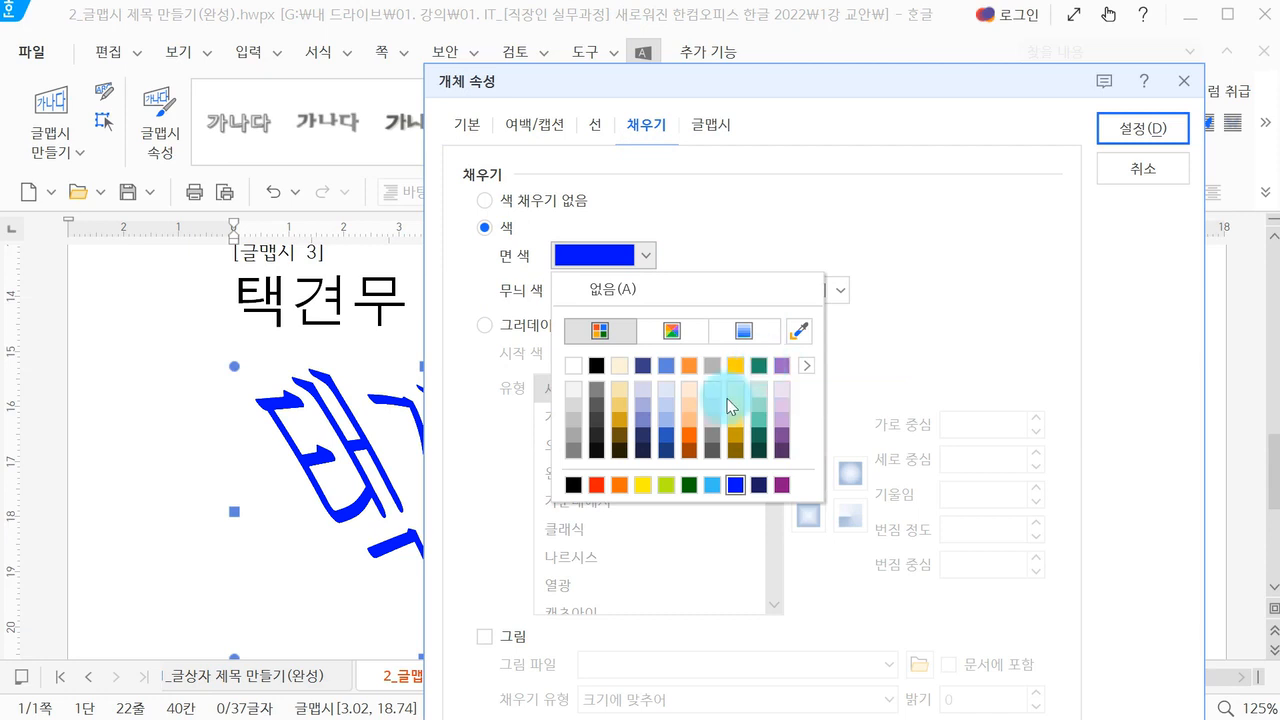
left_click(664, 488)
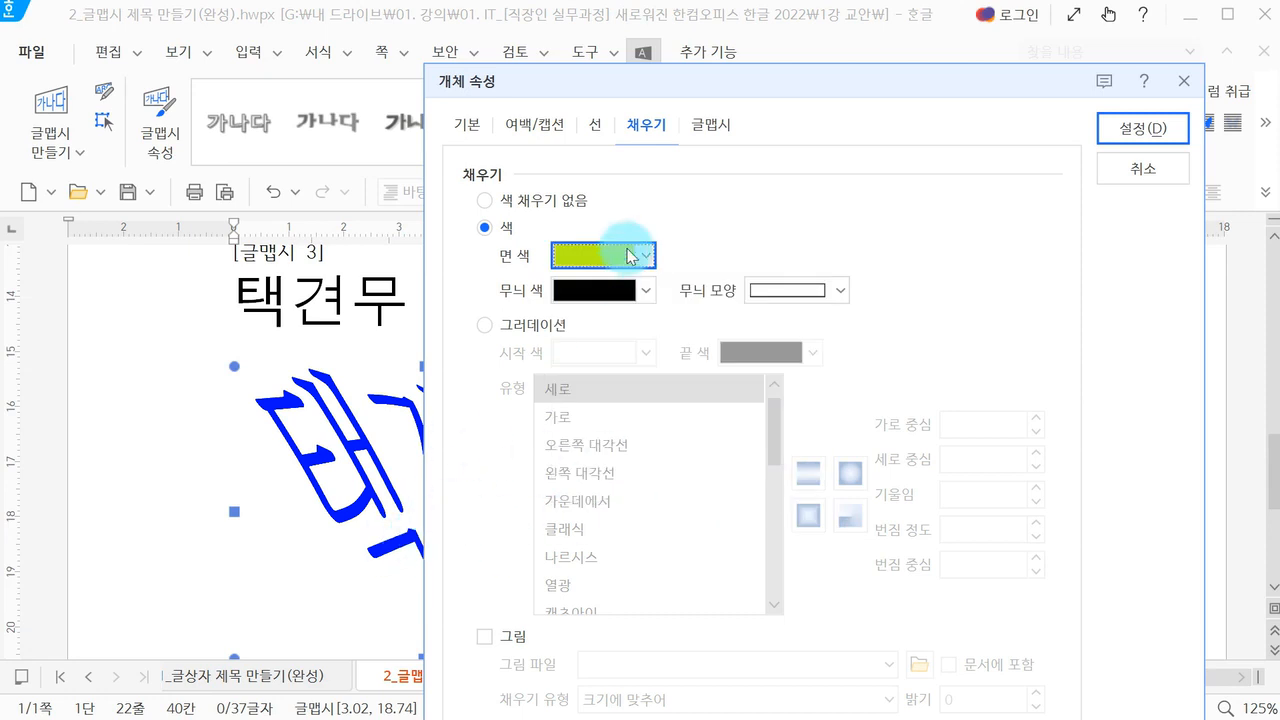
- Change the font of the "택견무" 글맵시 to 돋움, apply the object properties and deselect the object
left_click(703, 135)
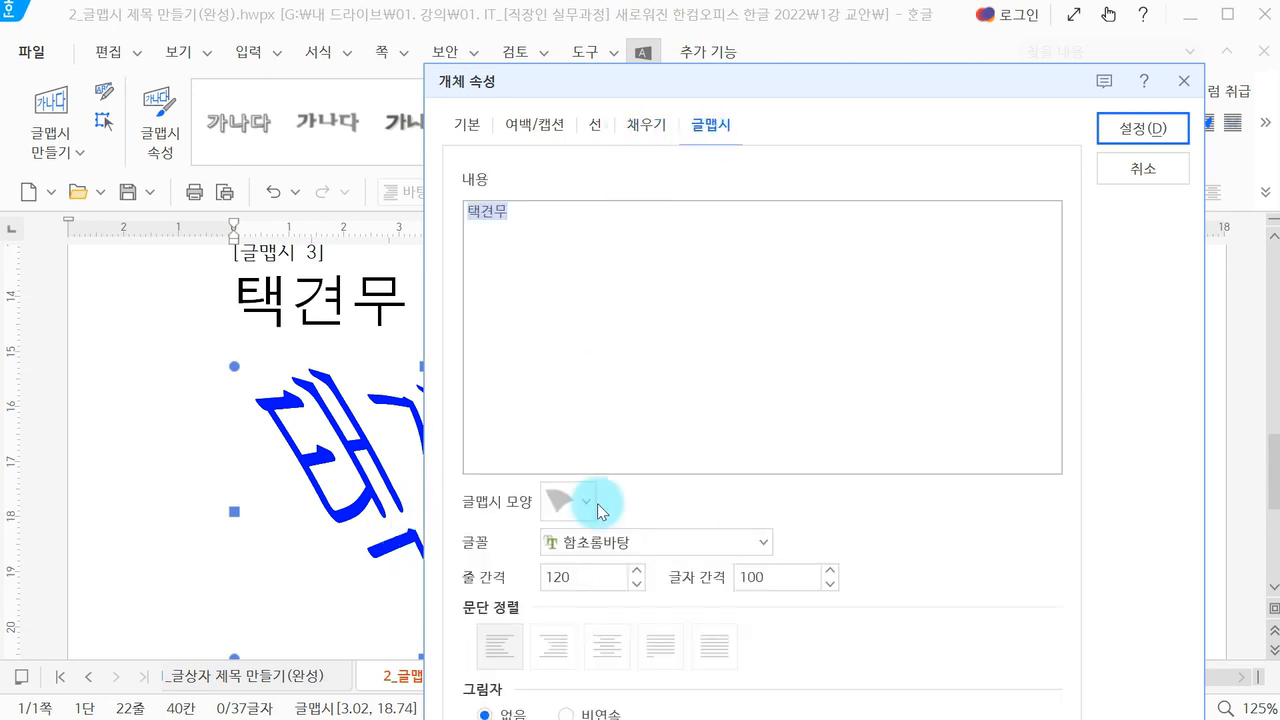
left_click(605, 544)
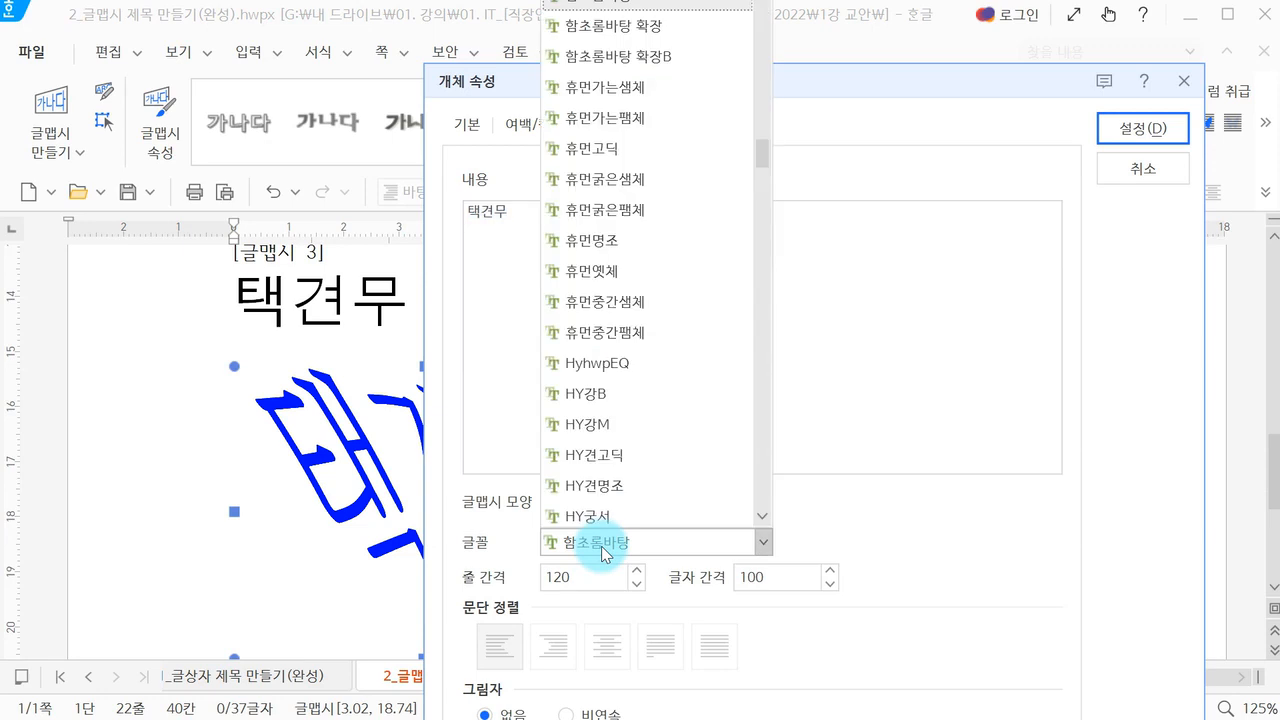
scroll(666, 320, "up", 20)
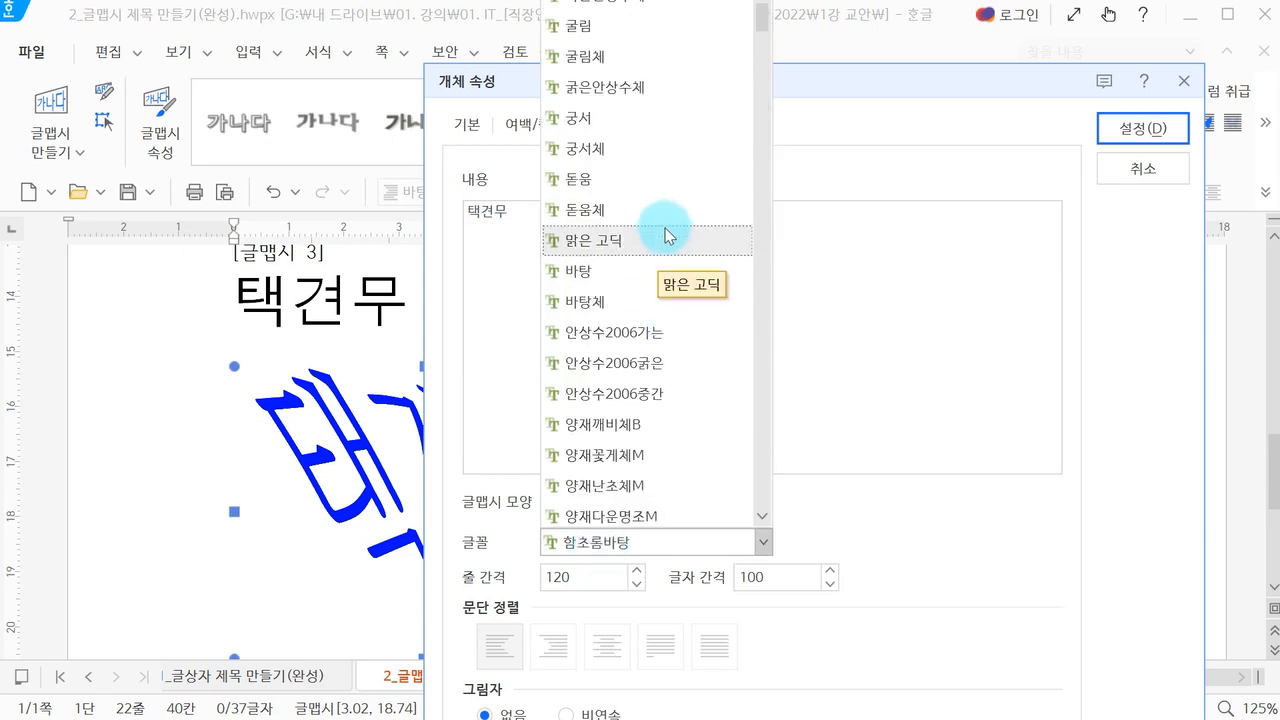
left_click(670, 183)
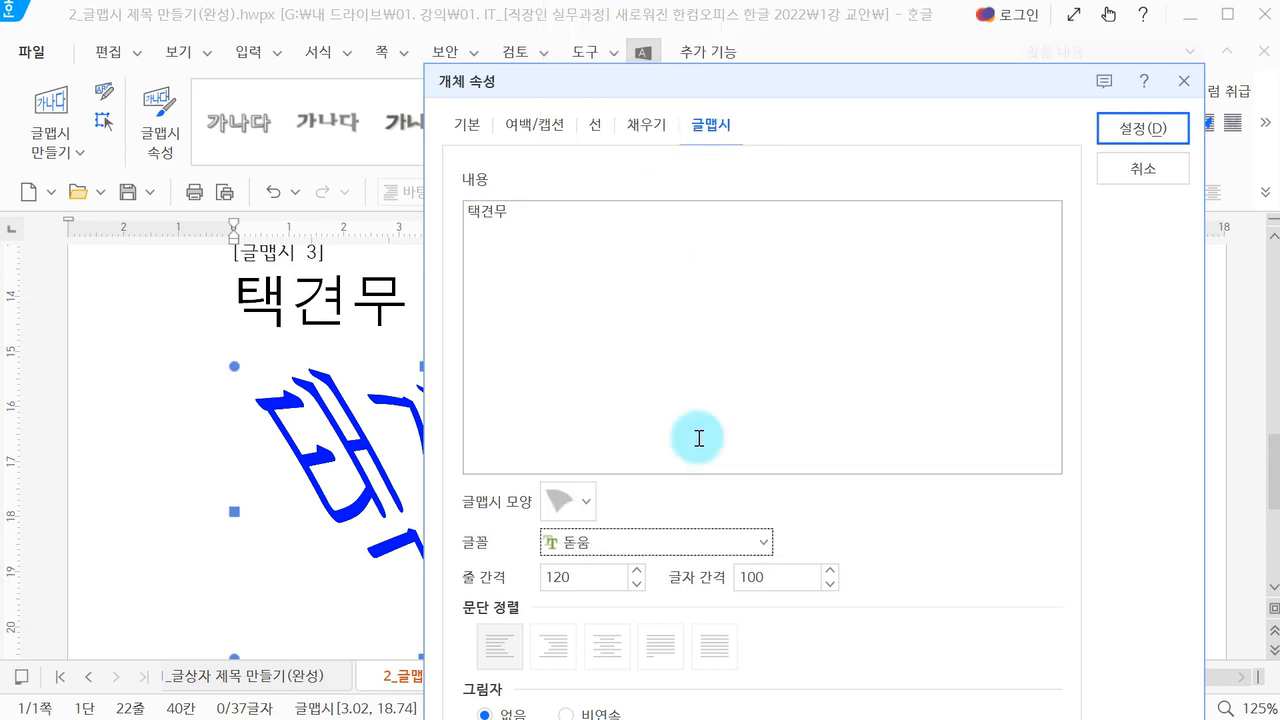
left_click(1143, 128)
left_click(933, 424)
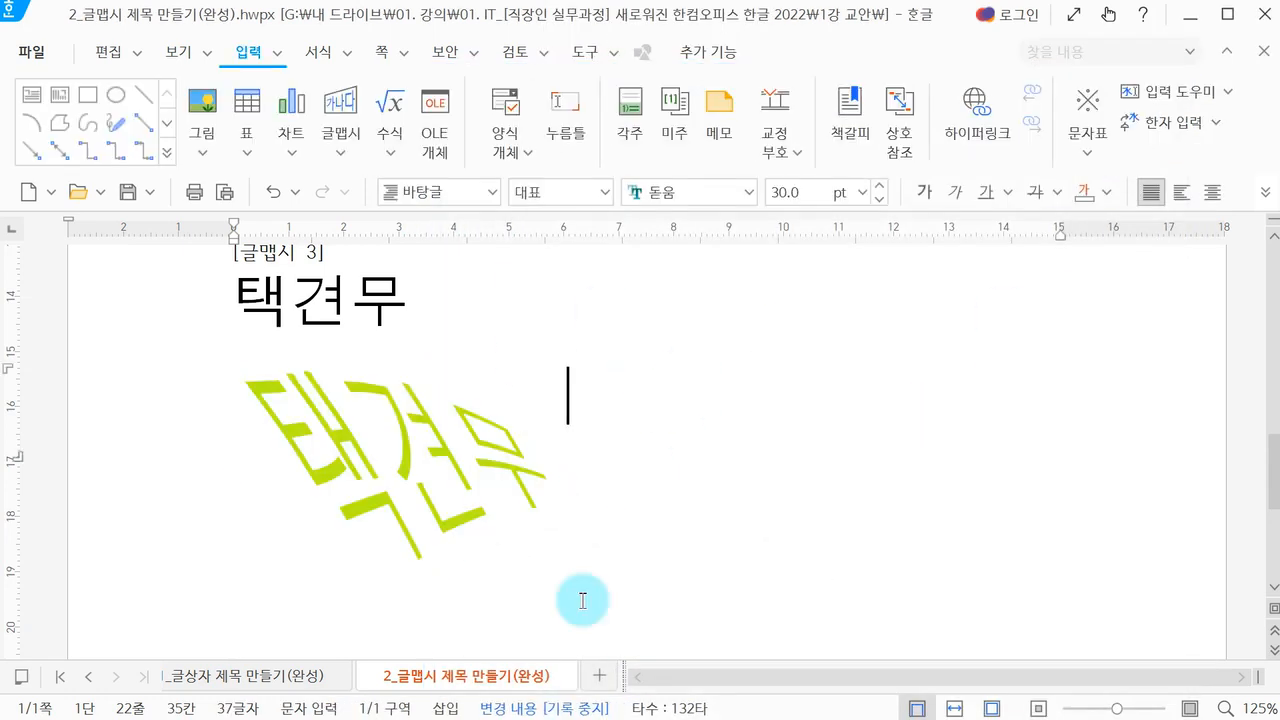
scroll(650, 468, "up", 5)
scroll(650, 468, "up", 4)
scroll(650, 468, "down", 10)
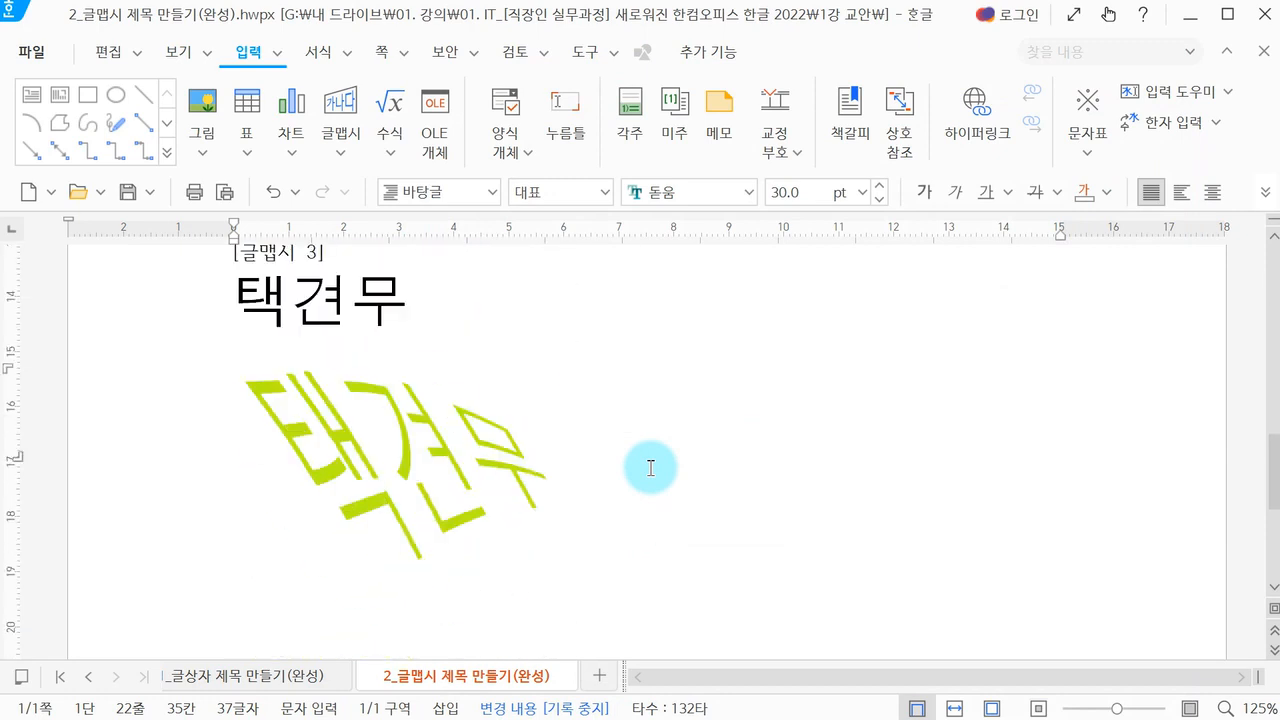